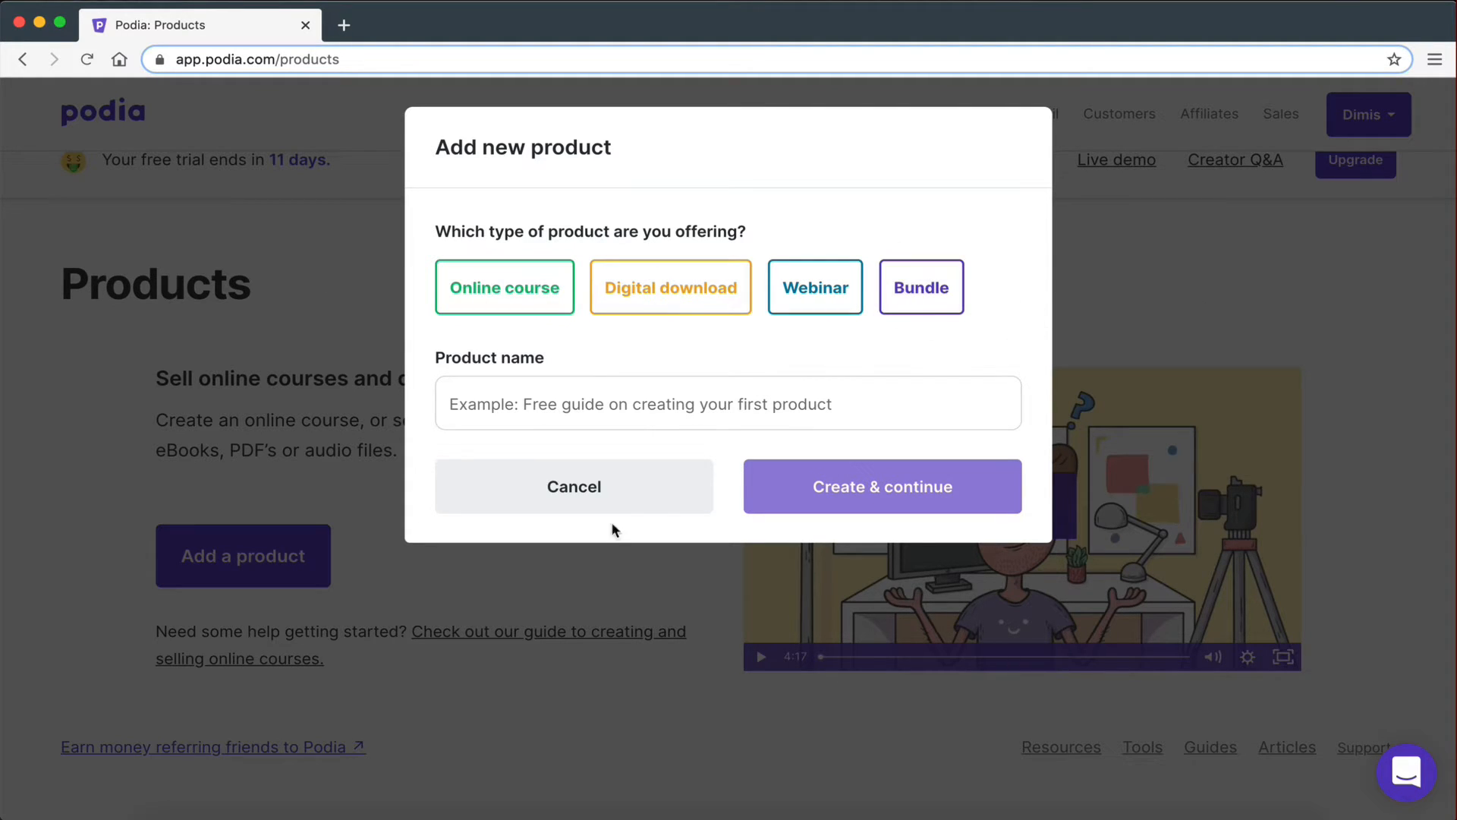
Create a new online course product named "WordPress Website Development 2020".
left_click(563, 403)
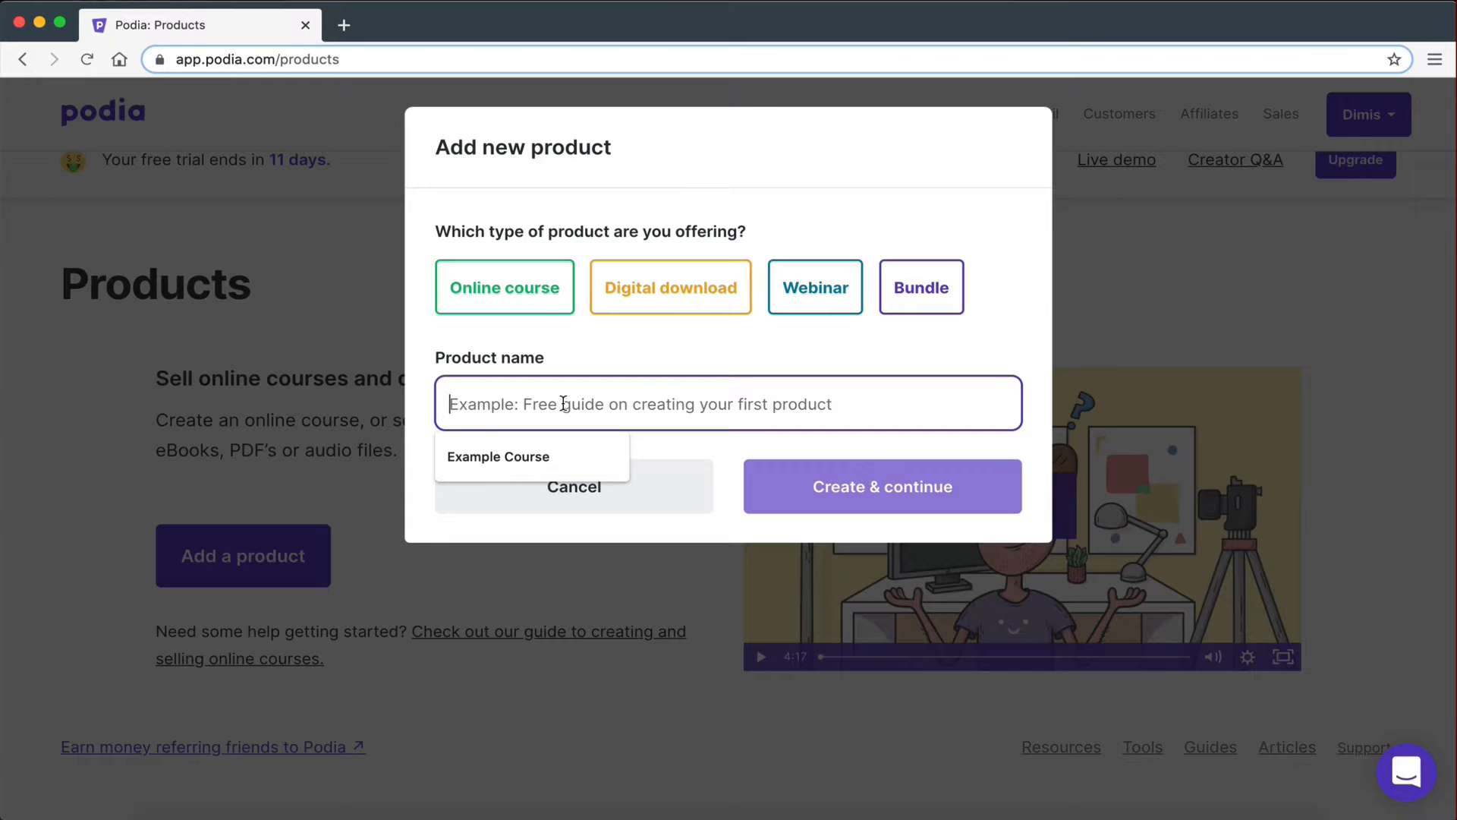
left_click(563, 334)
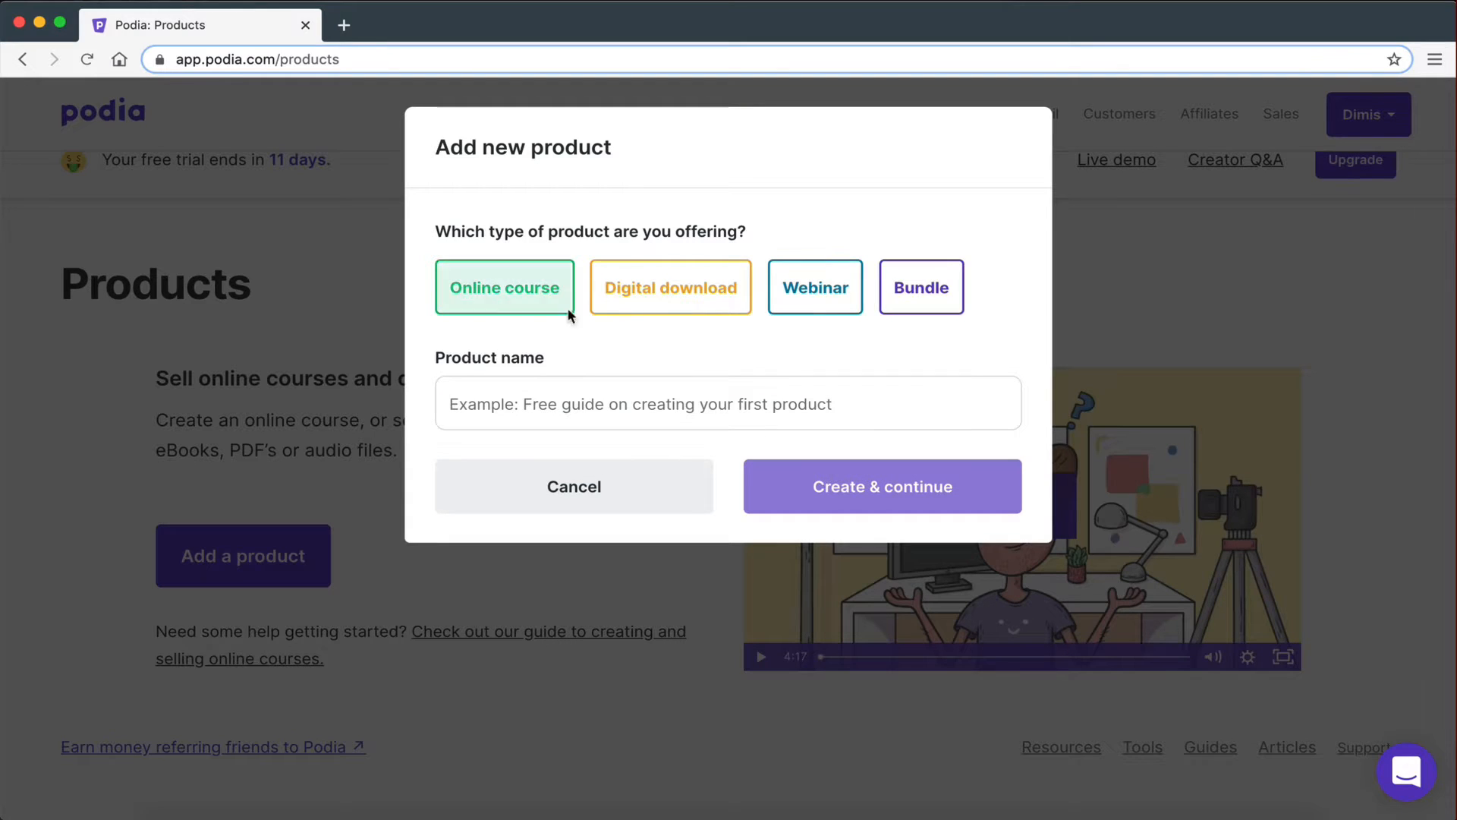
left_click(490, 419)
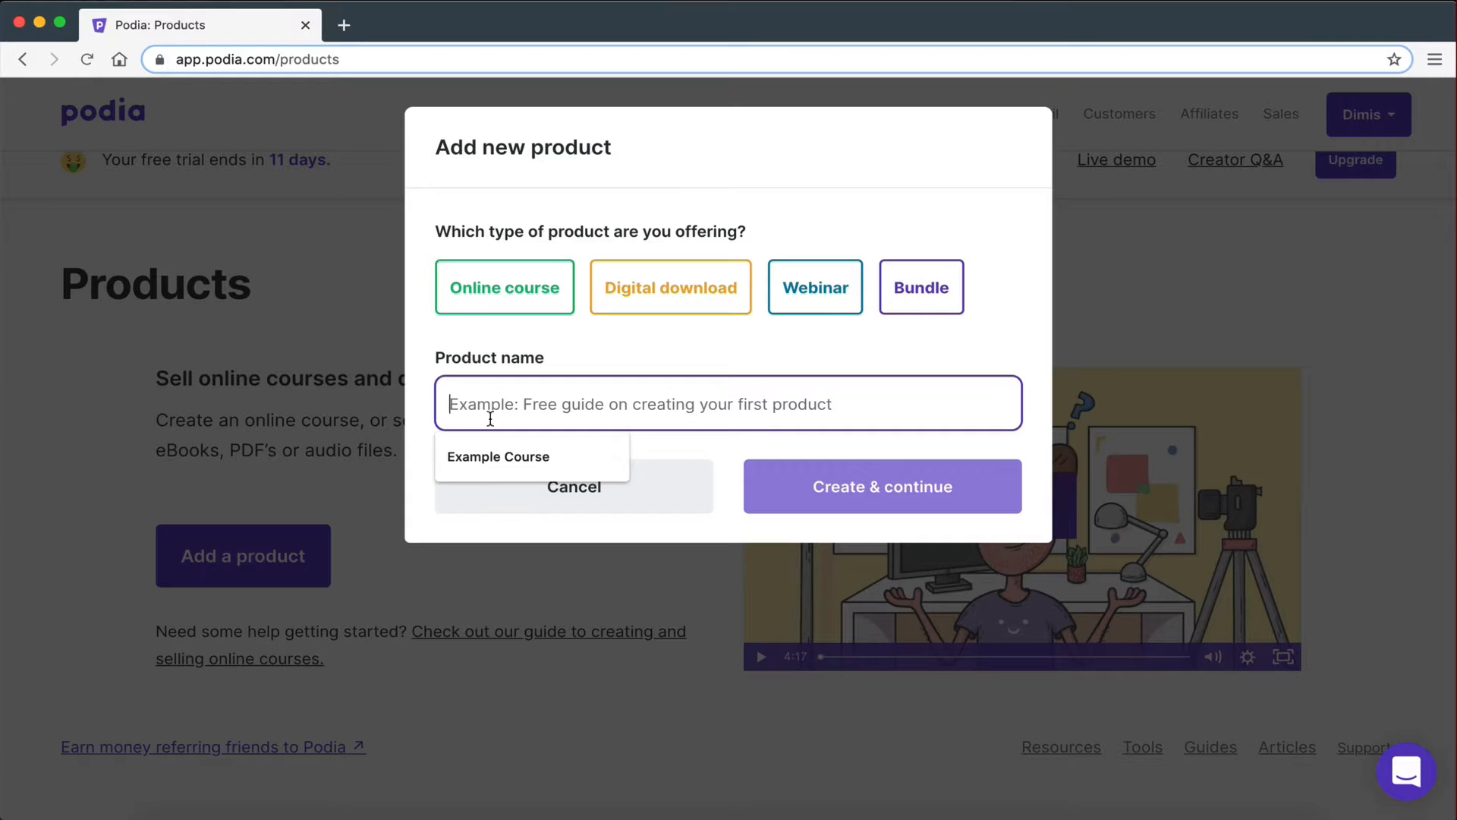
type("How to")
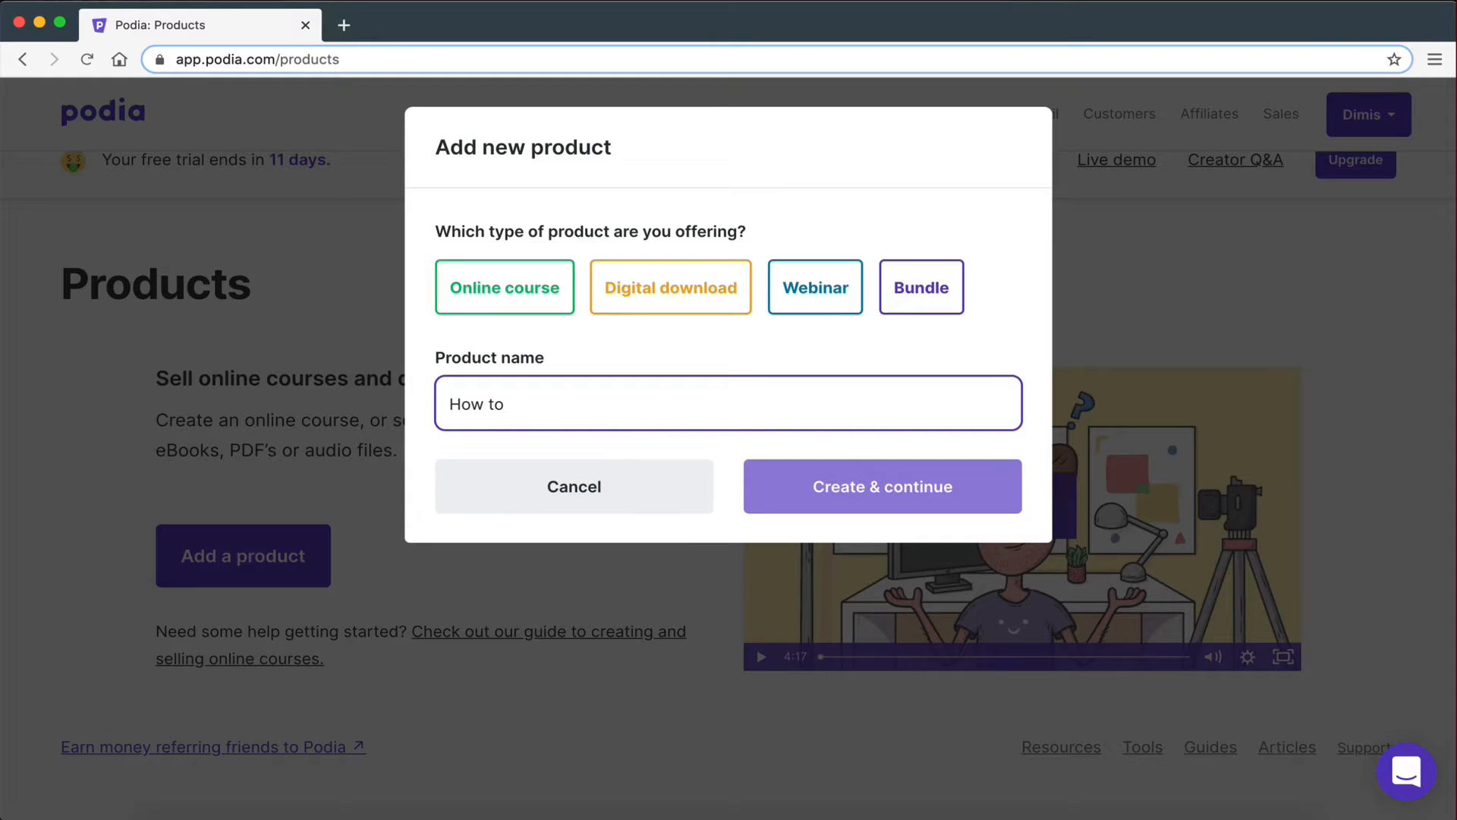
key("super+a")
type("Wordpre")
type("ss")
type("res")
key("BackSpace")
key("BackSpace")
key("BackSpace")
key("BackSpace")
type("Press Website De")
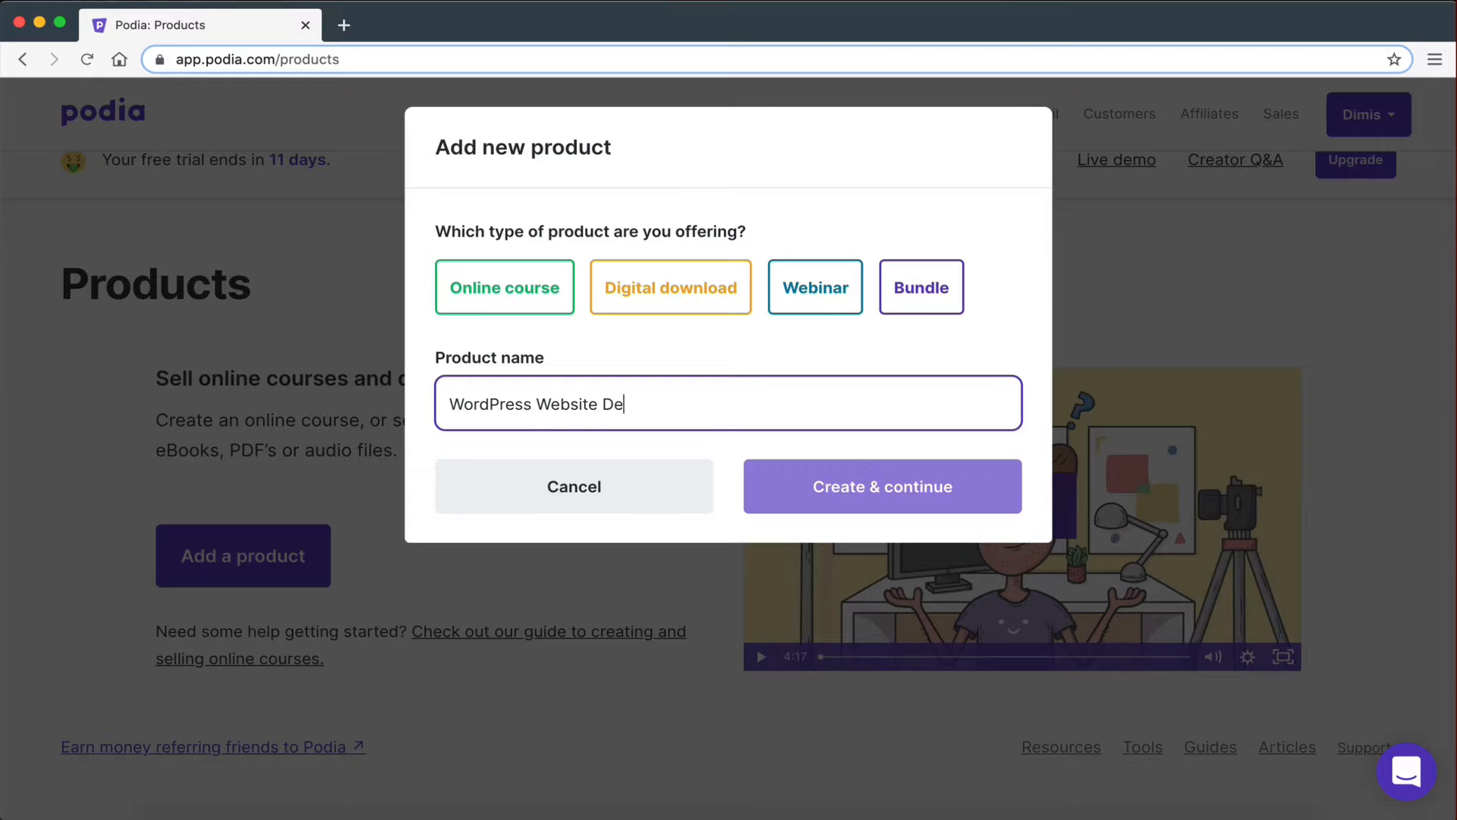
type("velopment 2020")
left_click(501, 293)
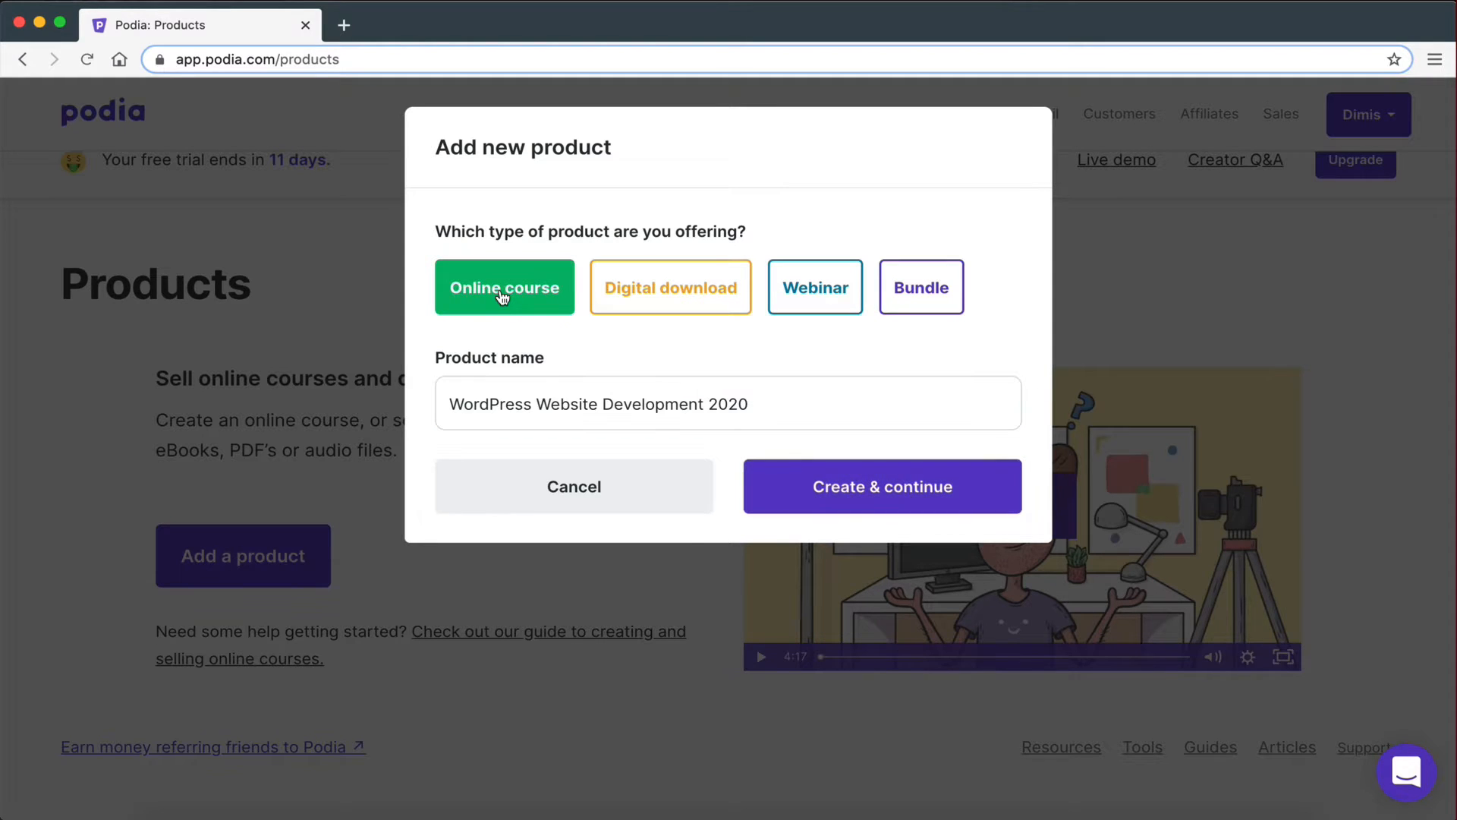
left_click(898, 503)
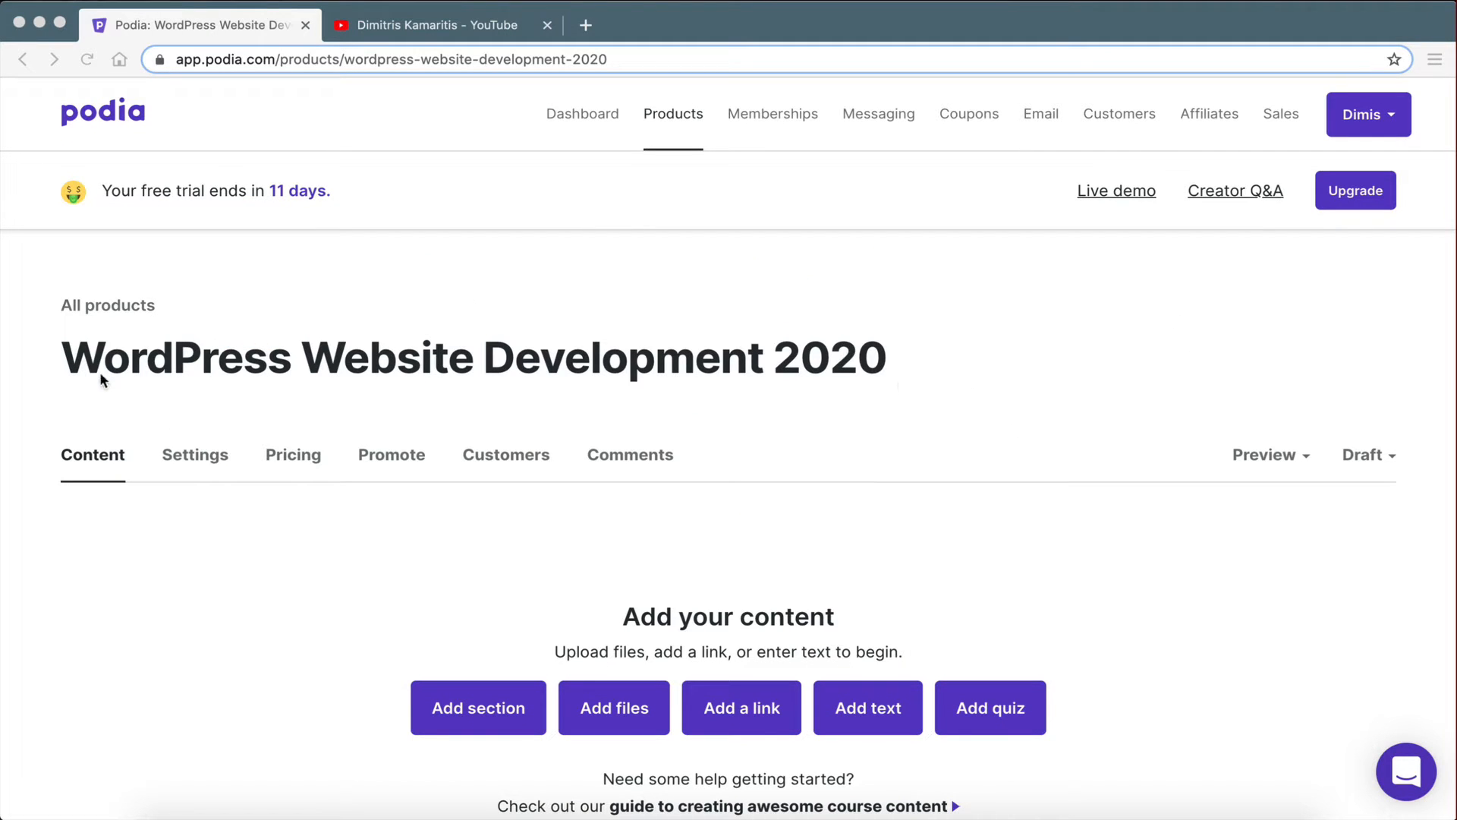
Look over the course's content options, then view the WordPress website videos on the YouTube channel and return to Podia.
scroll(928, 405, "down", 2)
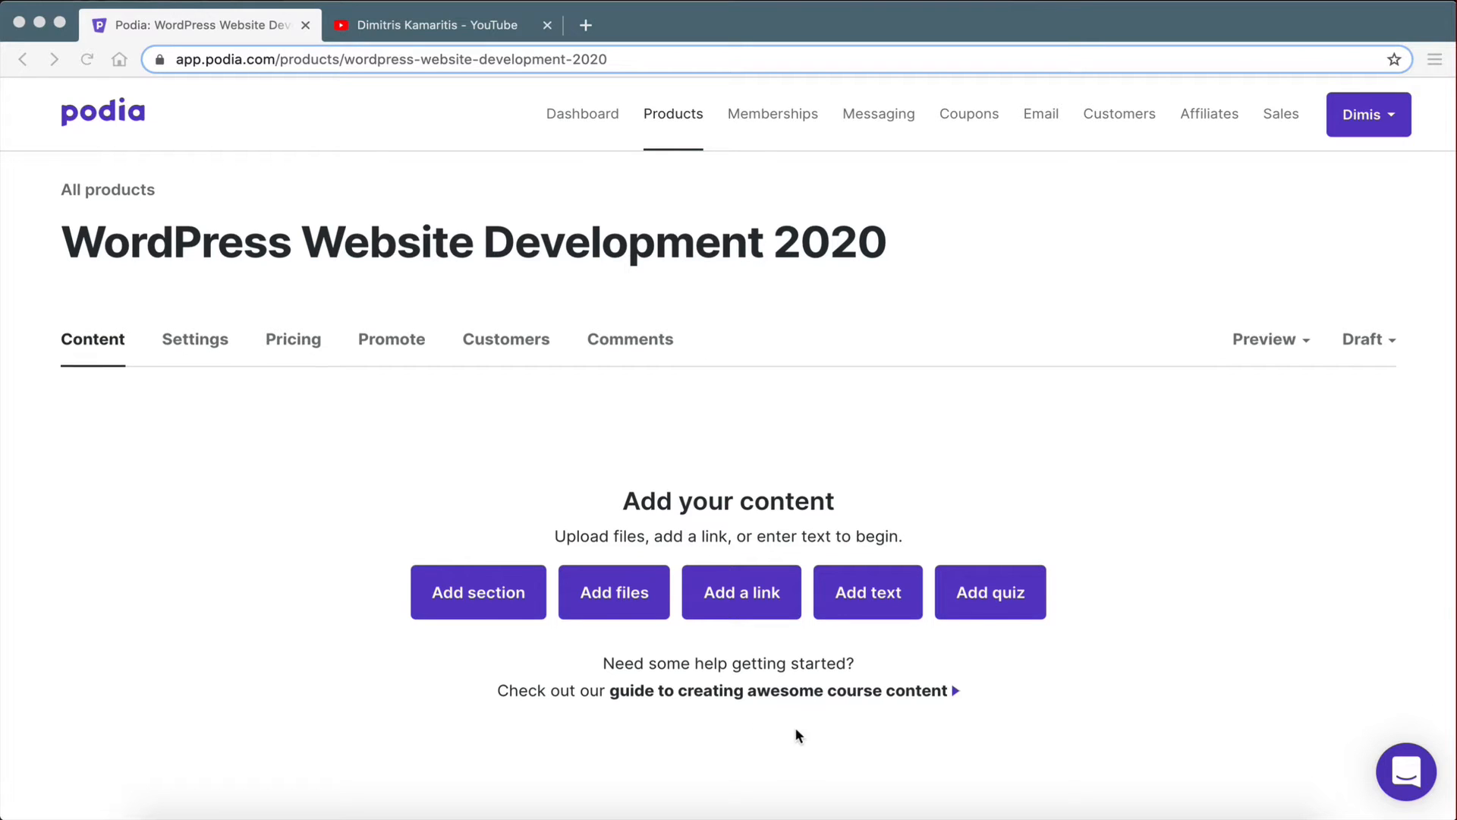
scroll(935, 425, "down", 2)
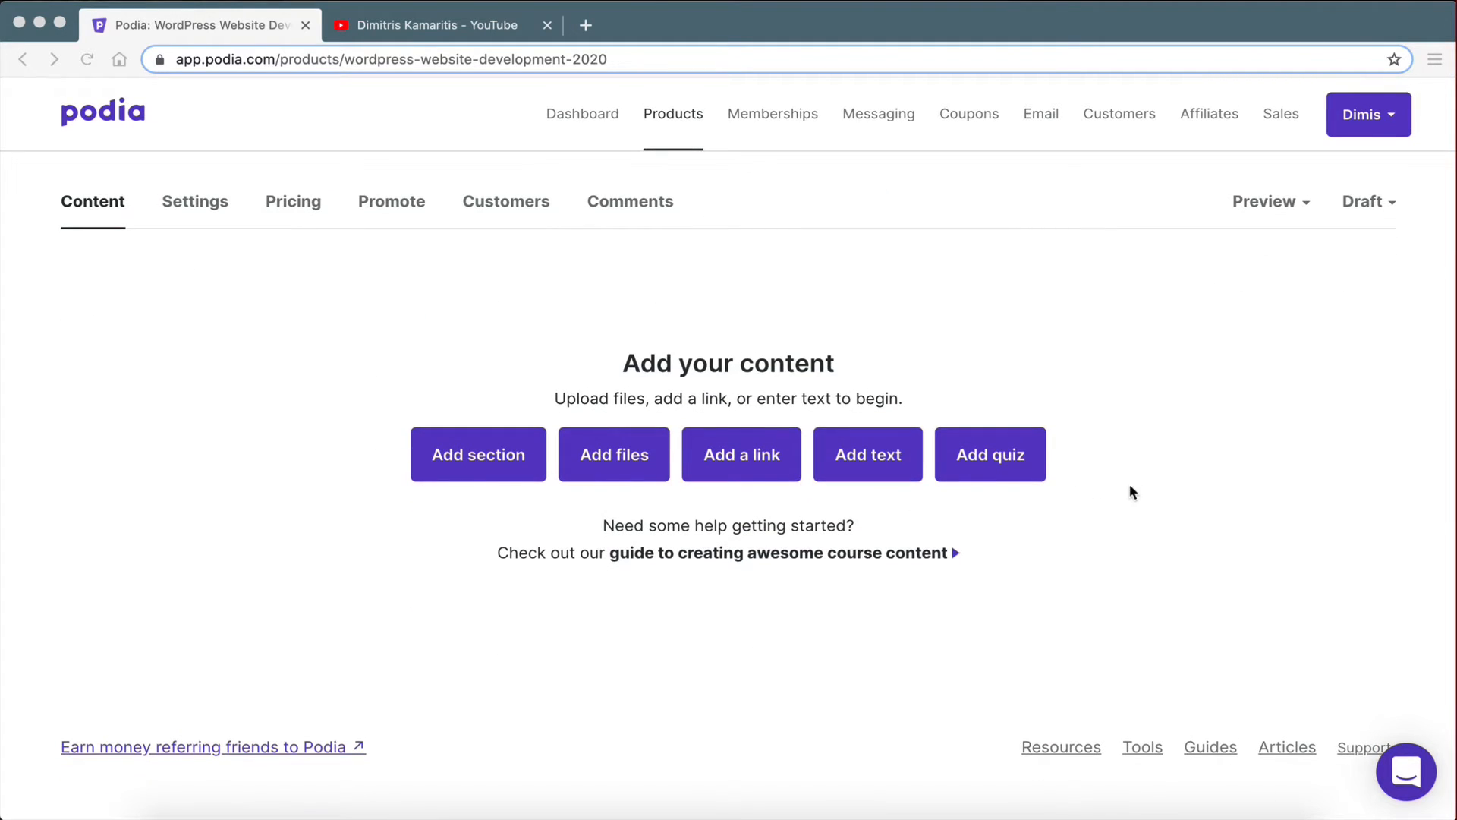
left_click(460, 363)
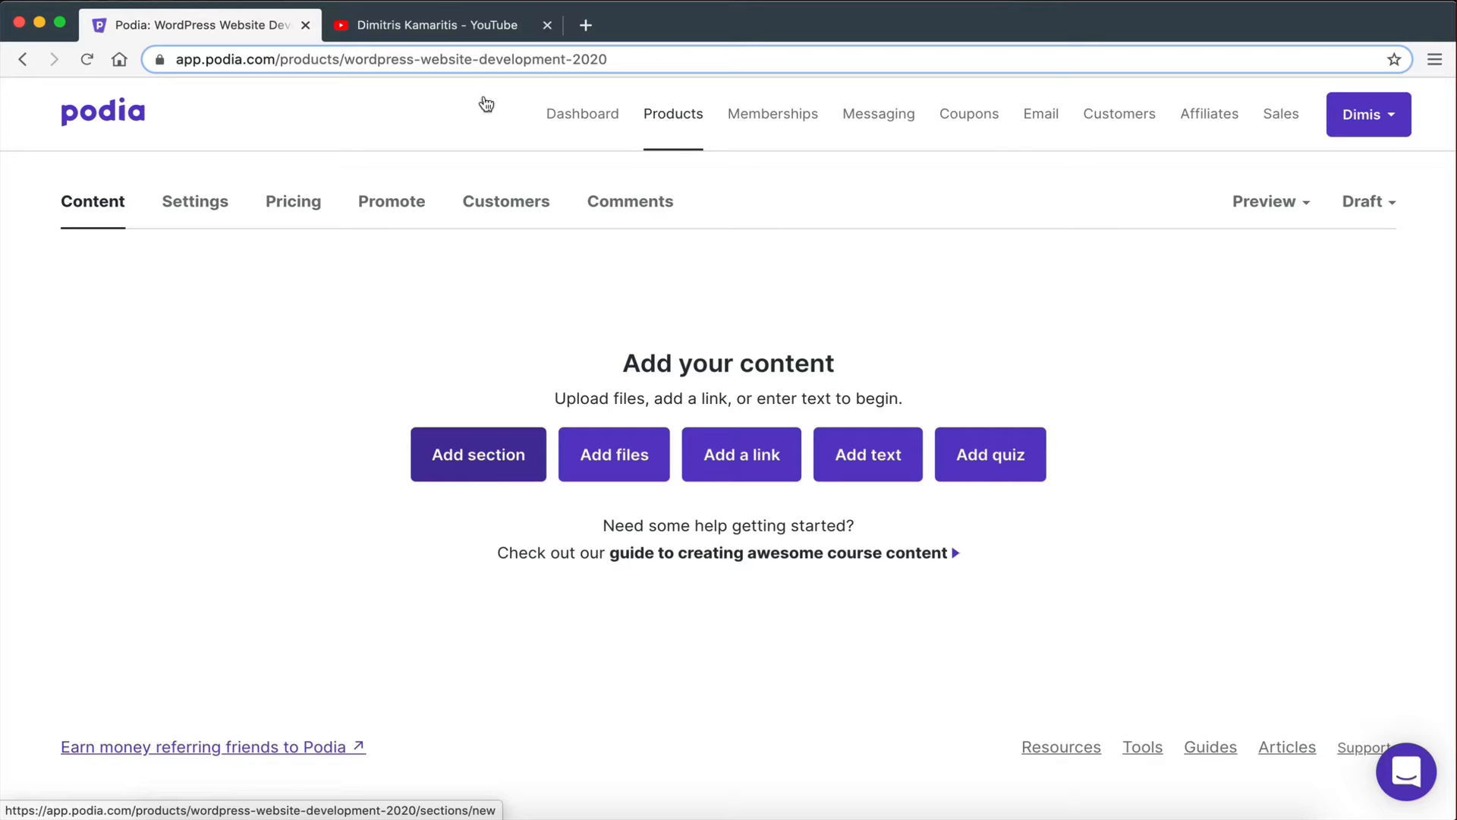
left_click(450, 20)
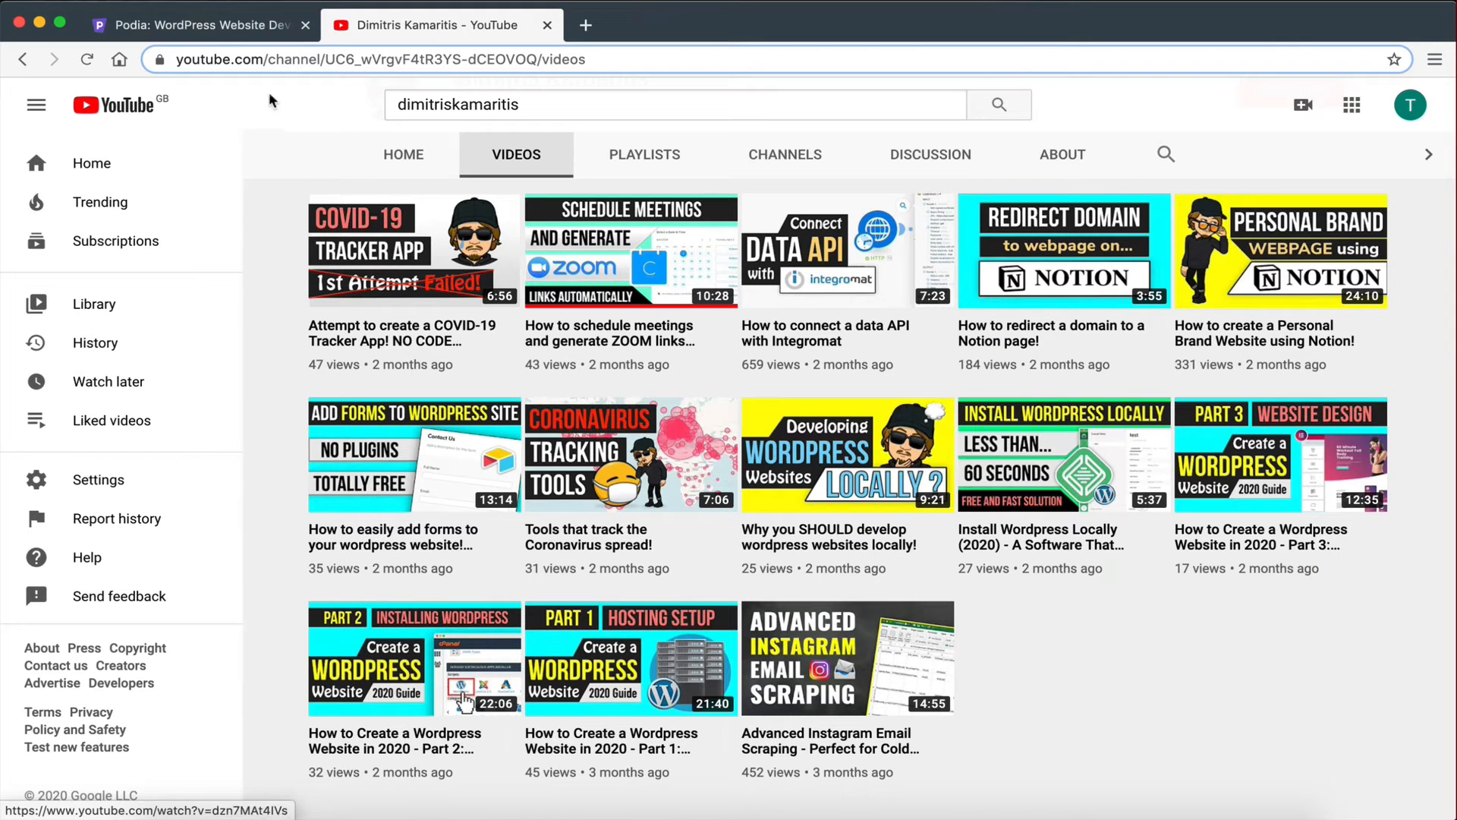
left_click(217, 25)
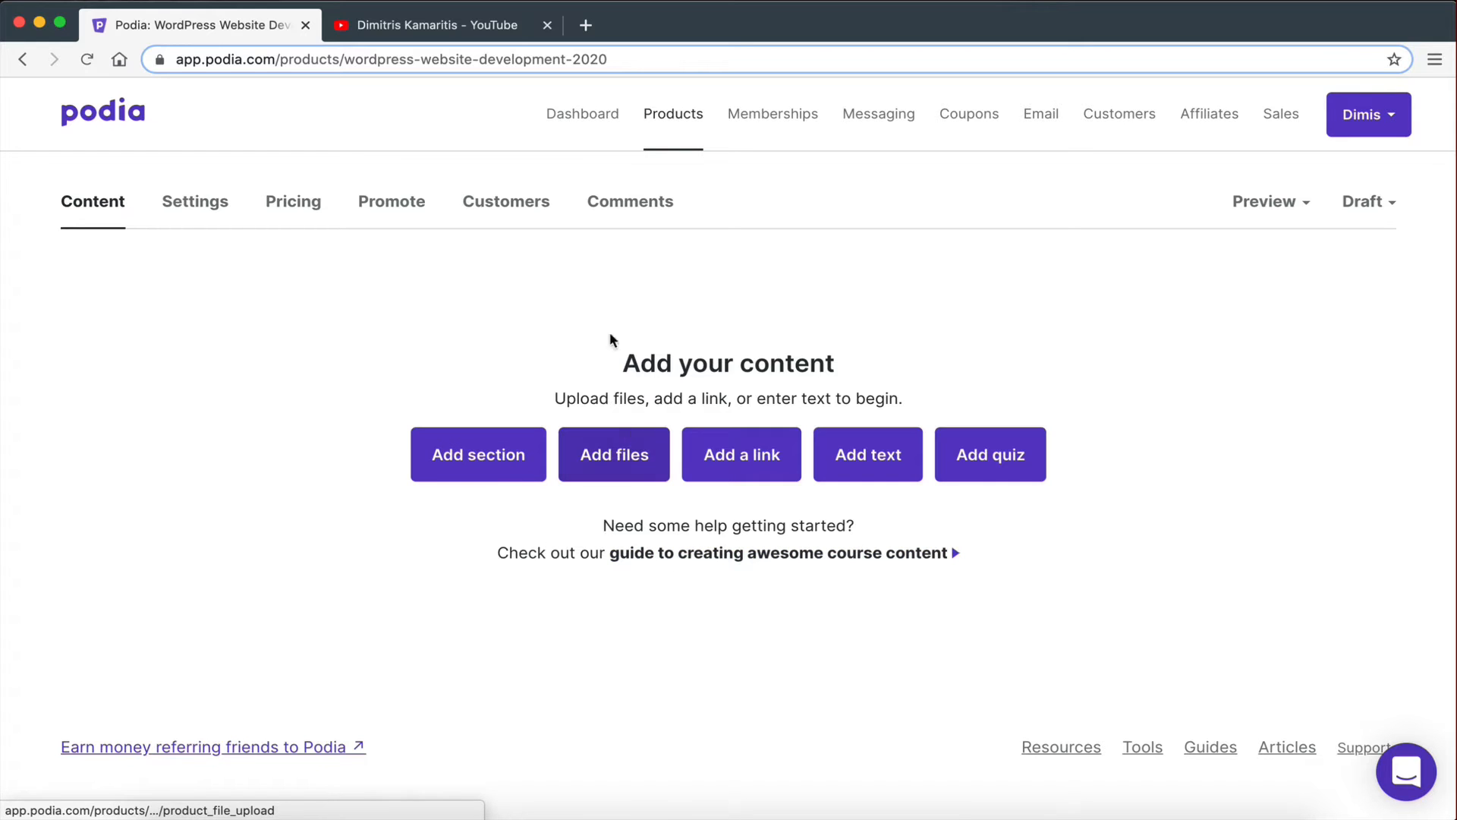
Add the video file part 1.mp4 from the course folder to the course content.
left_click(607, 456)
left_click_drag(1455, 322, 906, 319)
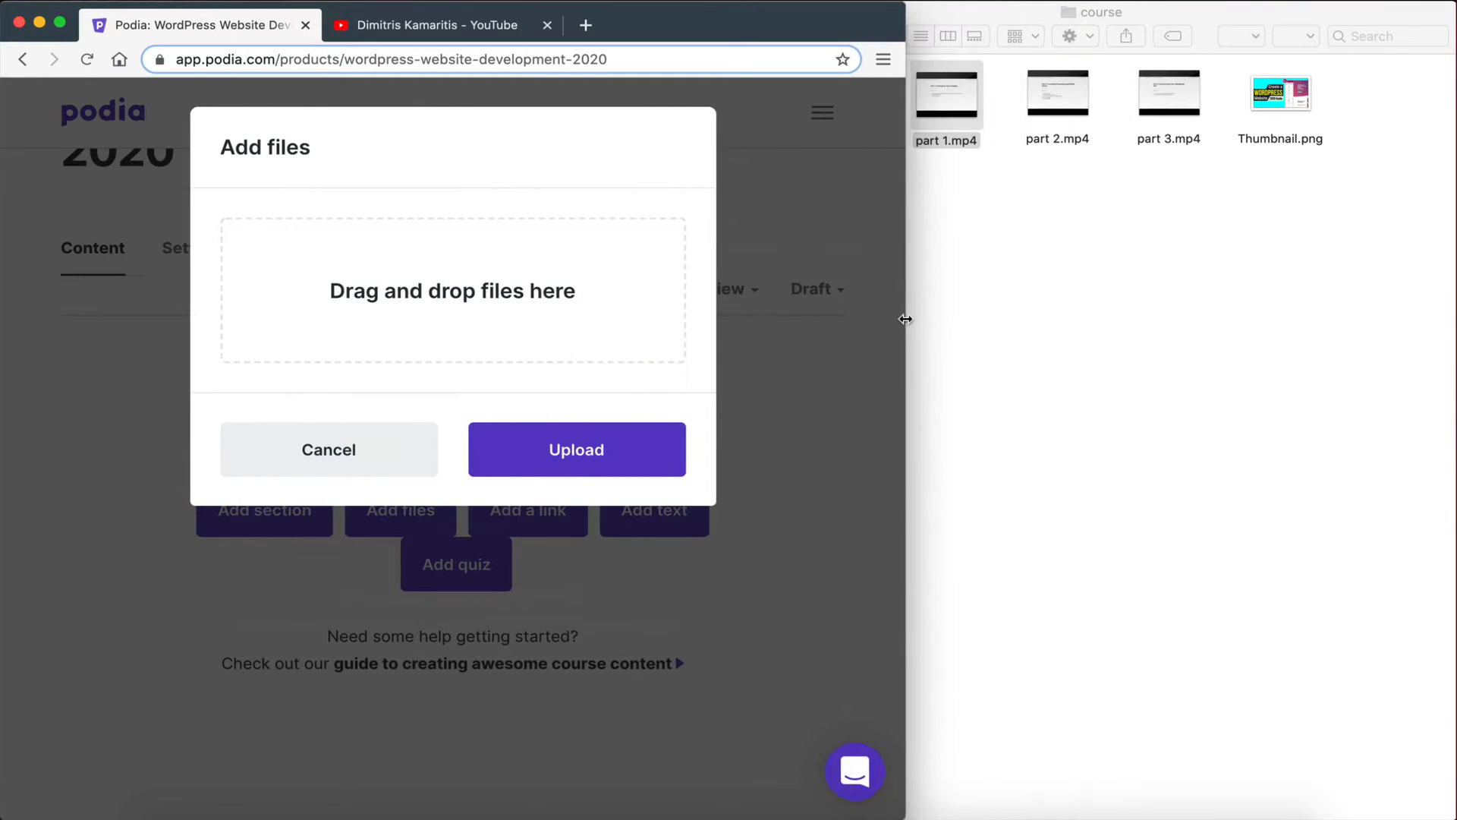
left_click(991, 325)
left_click_drag(946, 95, 435, 290)
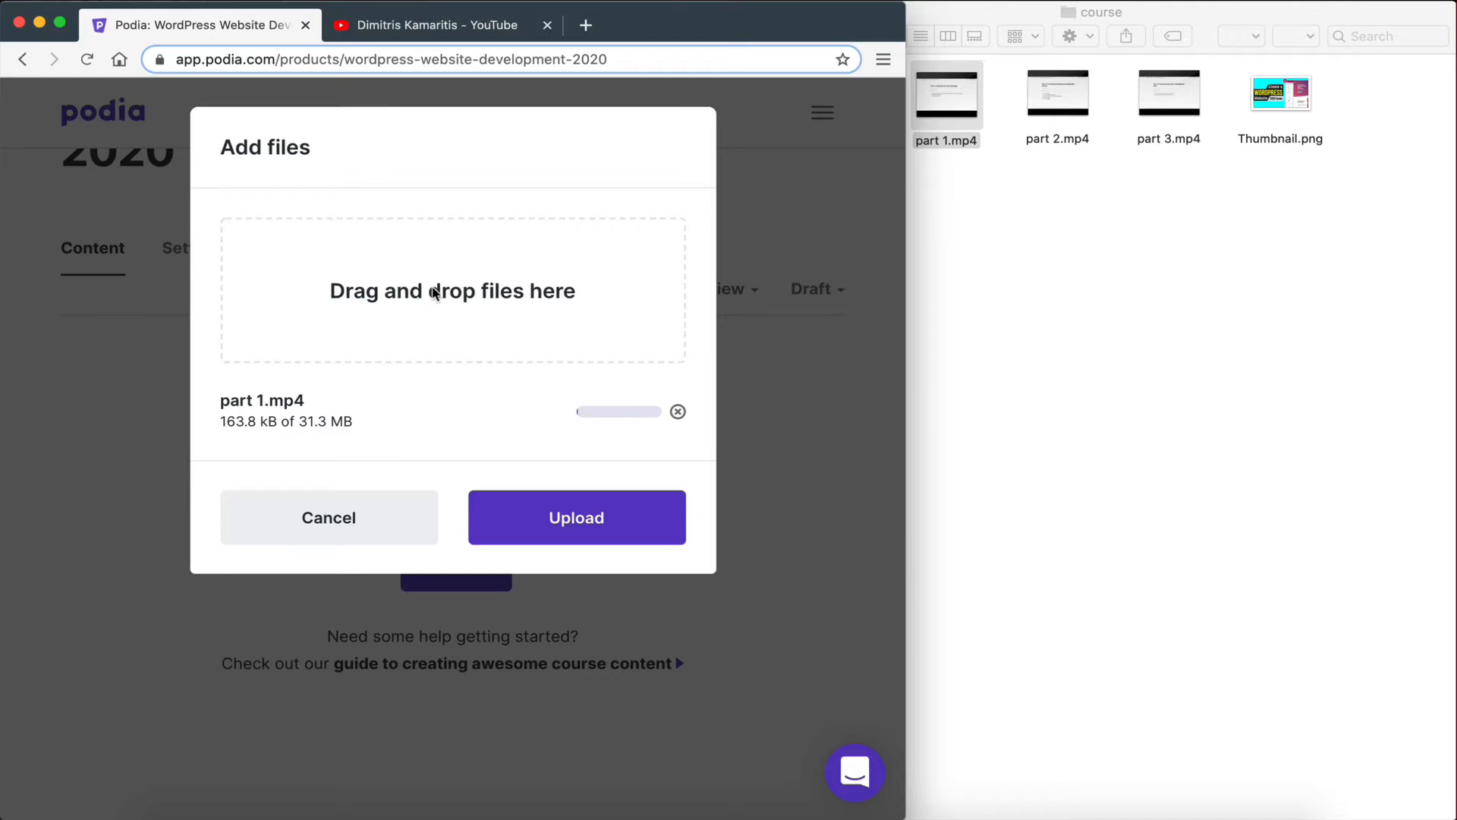
Find the three-part WordPress website series on the YouTube channel and return to the Podia course.
left_click(436, 25)
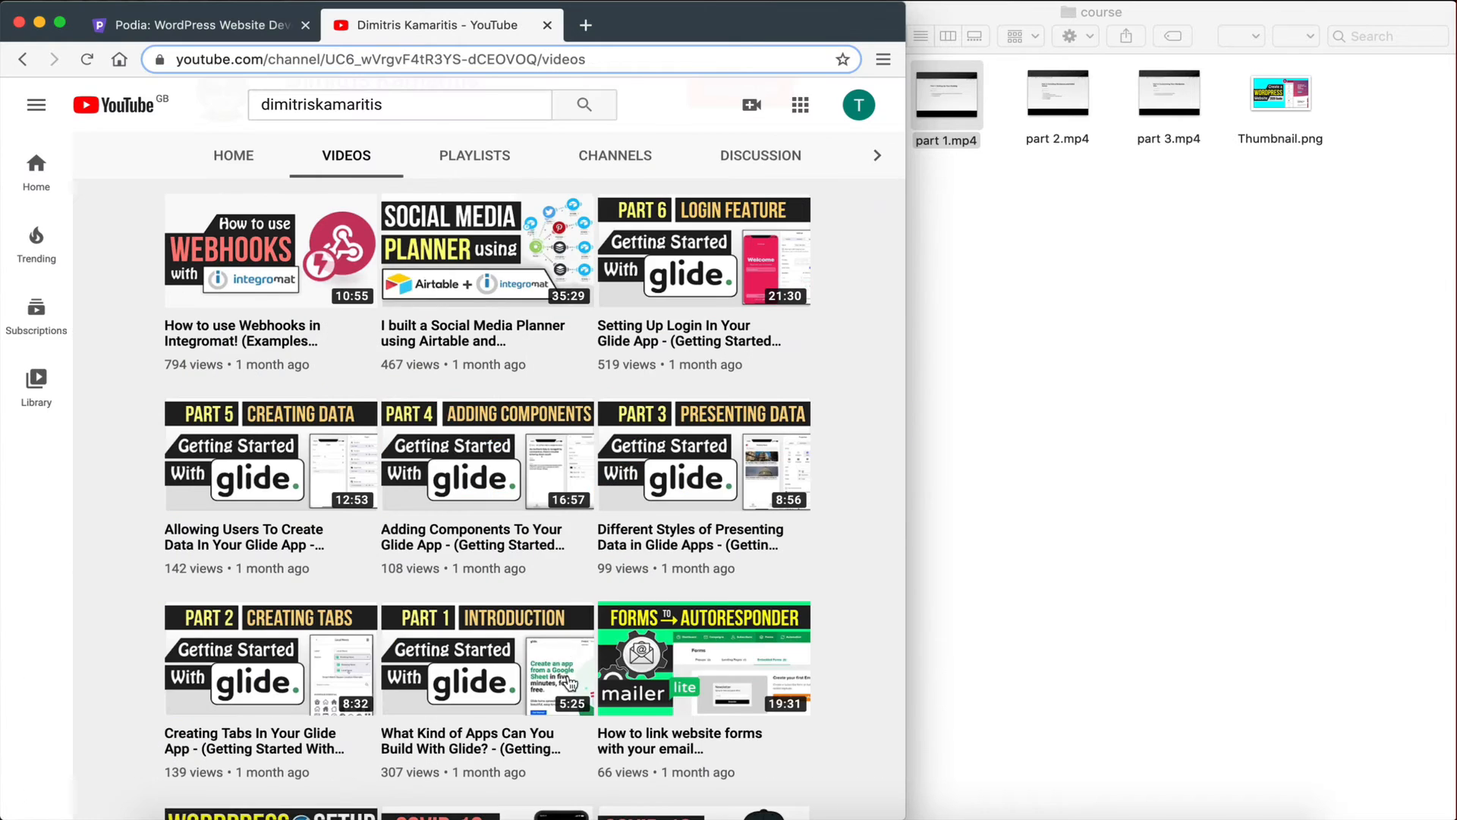
scroll(531, 668, "down", 10)
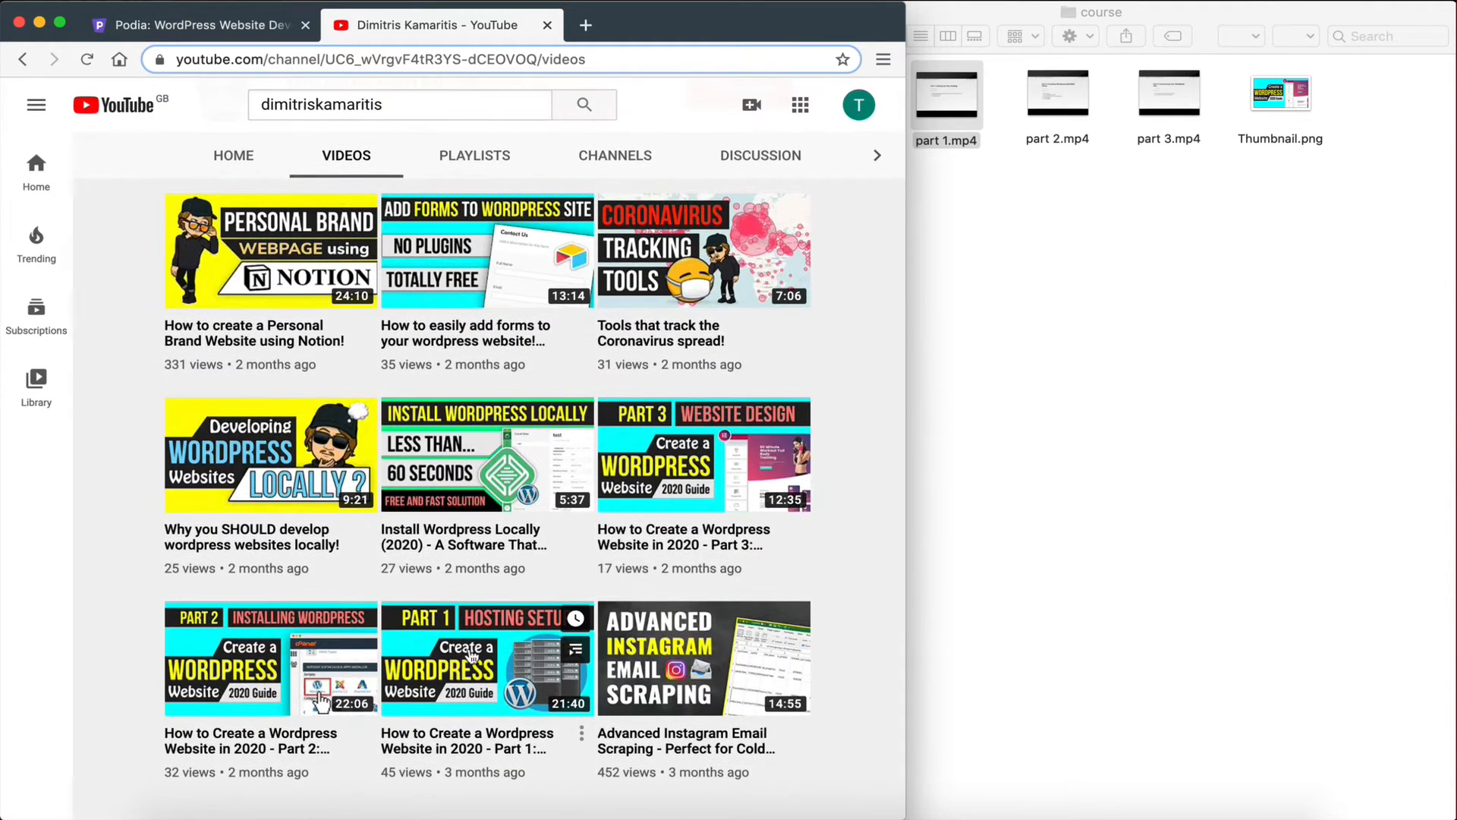
left_click(193, 25)
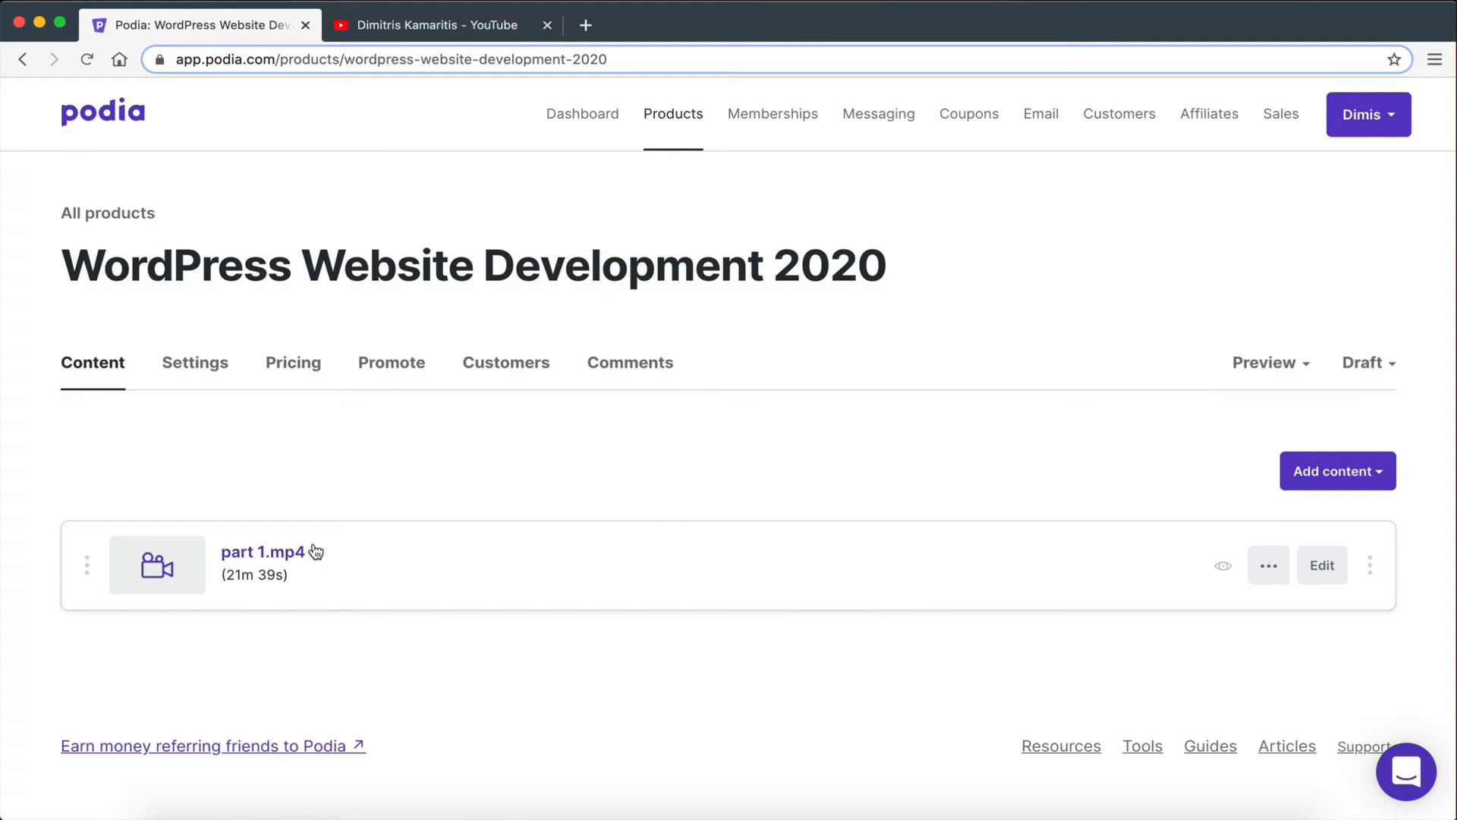
Rename the uploaded video part 1.mp4 as "Setting Up Your WordPress Hosting".
left_click(1322, 565)
left_click(605, 275)
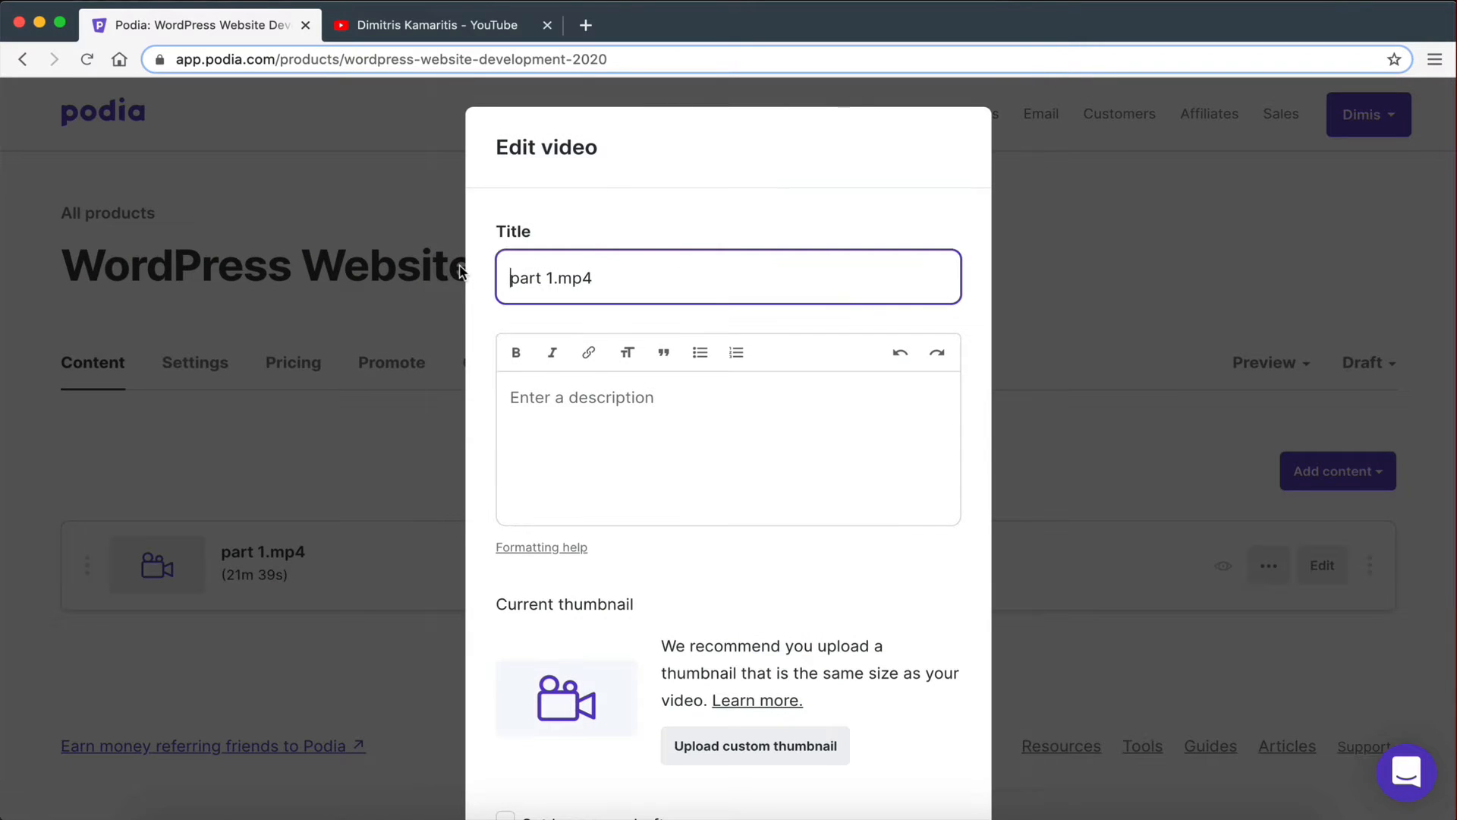
left_click_drag(672, 276, 481, 280)
key("BackSpace")
type("Hosting")
key("super+a")
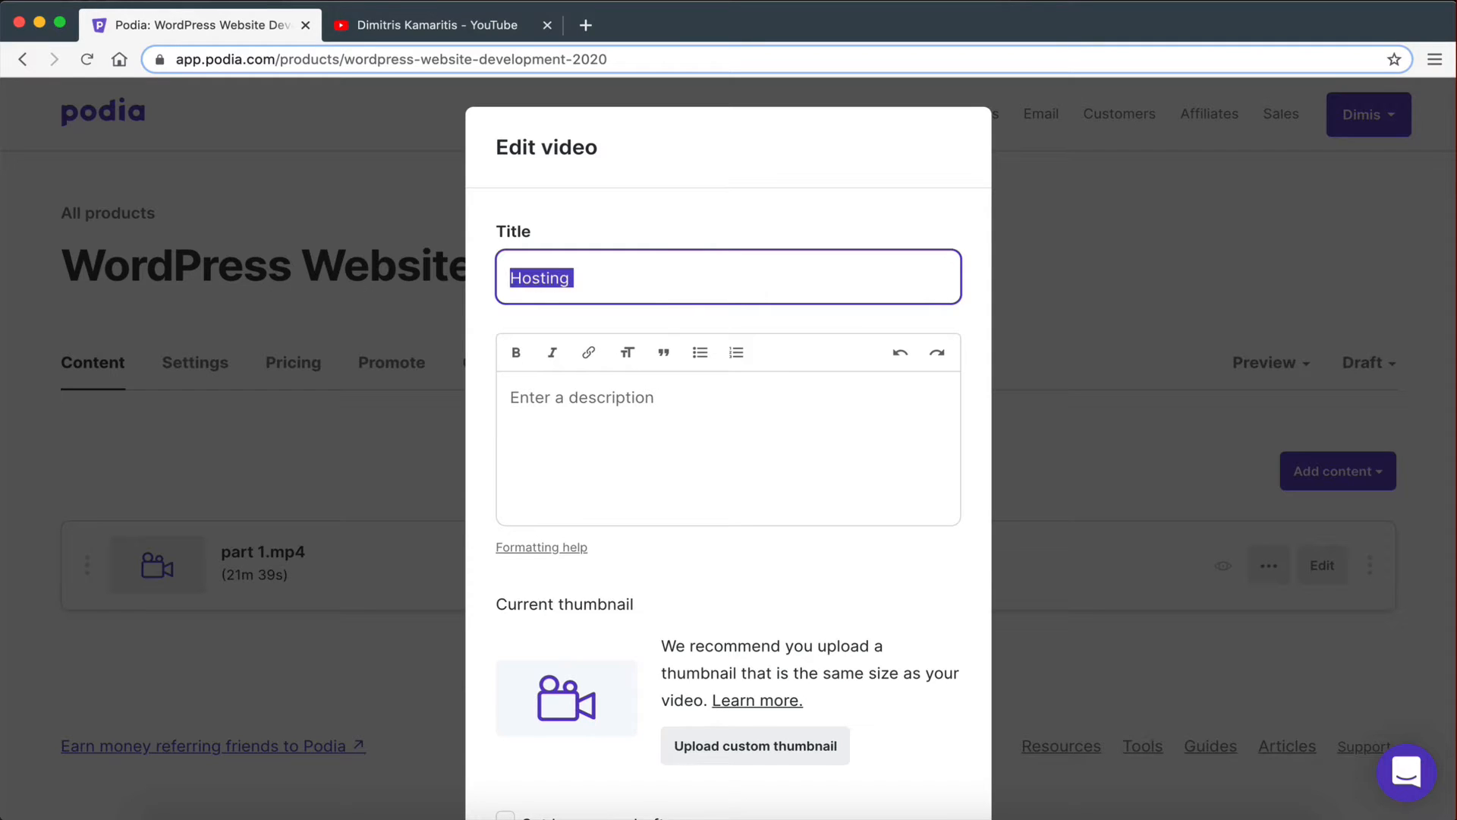
type("Setting Up")
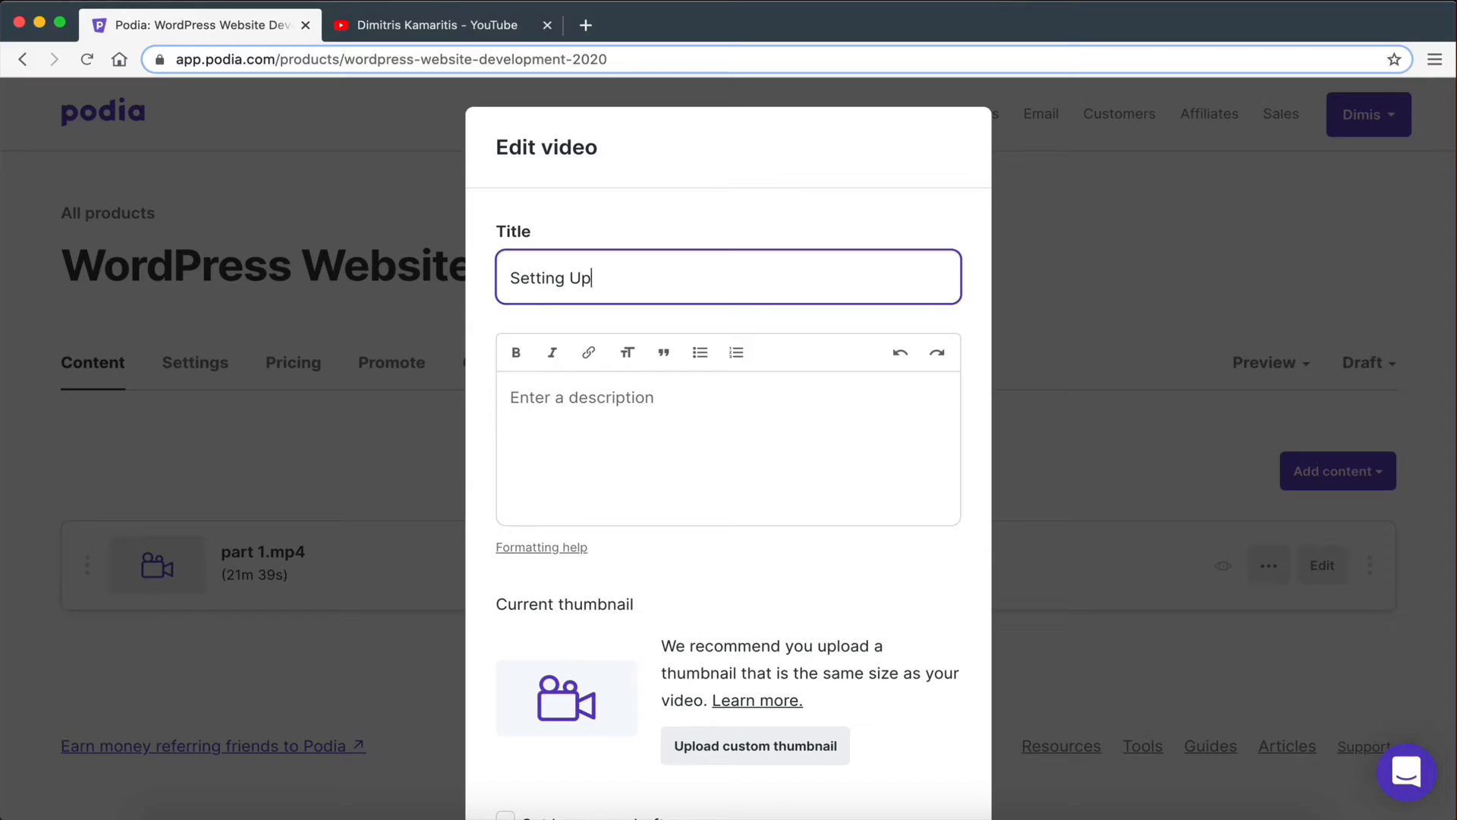
type(" Your WordPress Hosting")
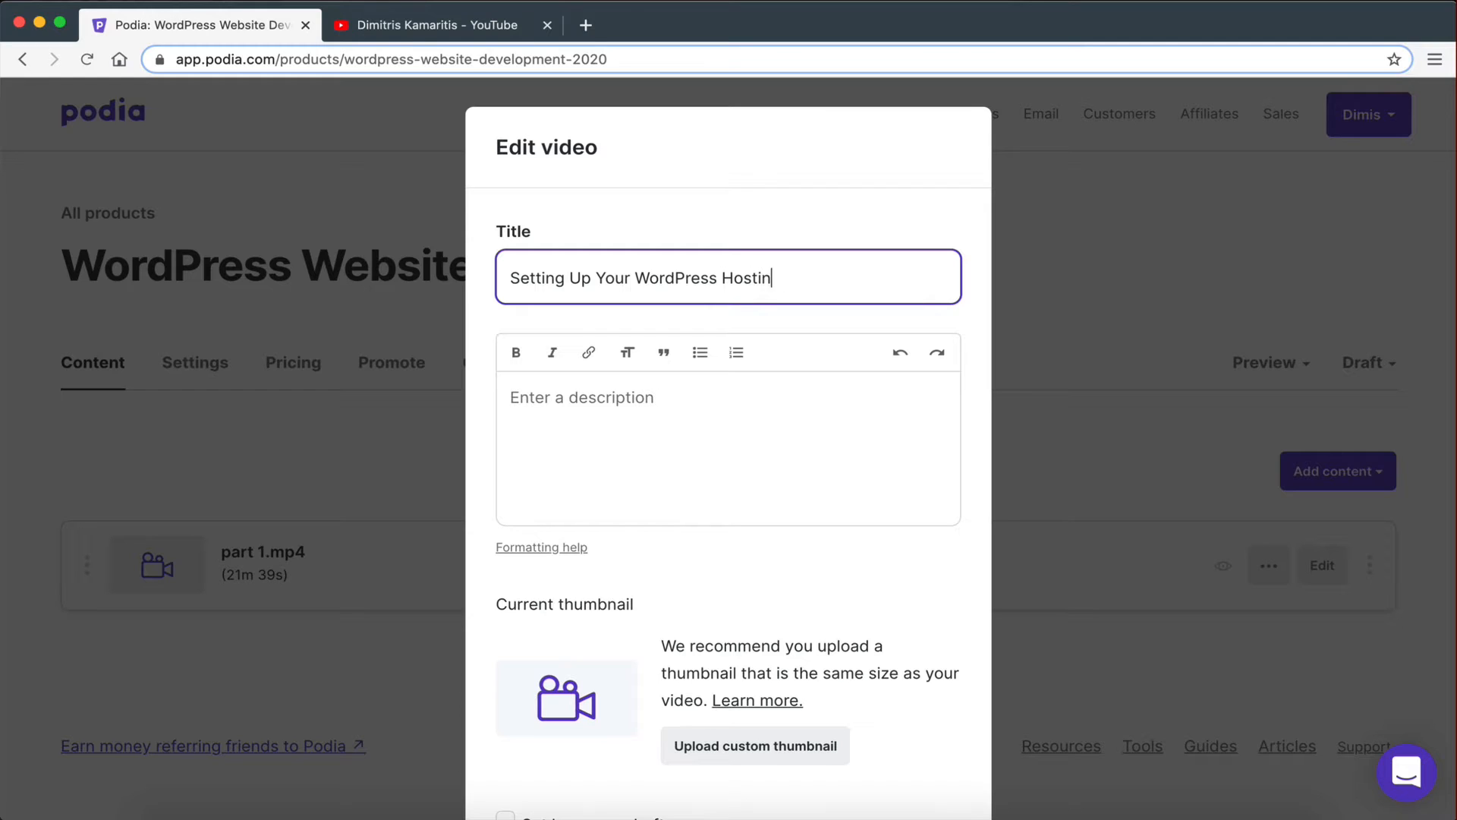
Enter the video description "In this video you will learn how to easily setup a hosting plan for your Wordpress site!".
left_click(602, 413)
type("In thi")
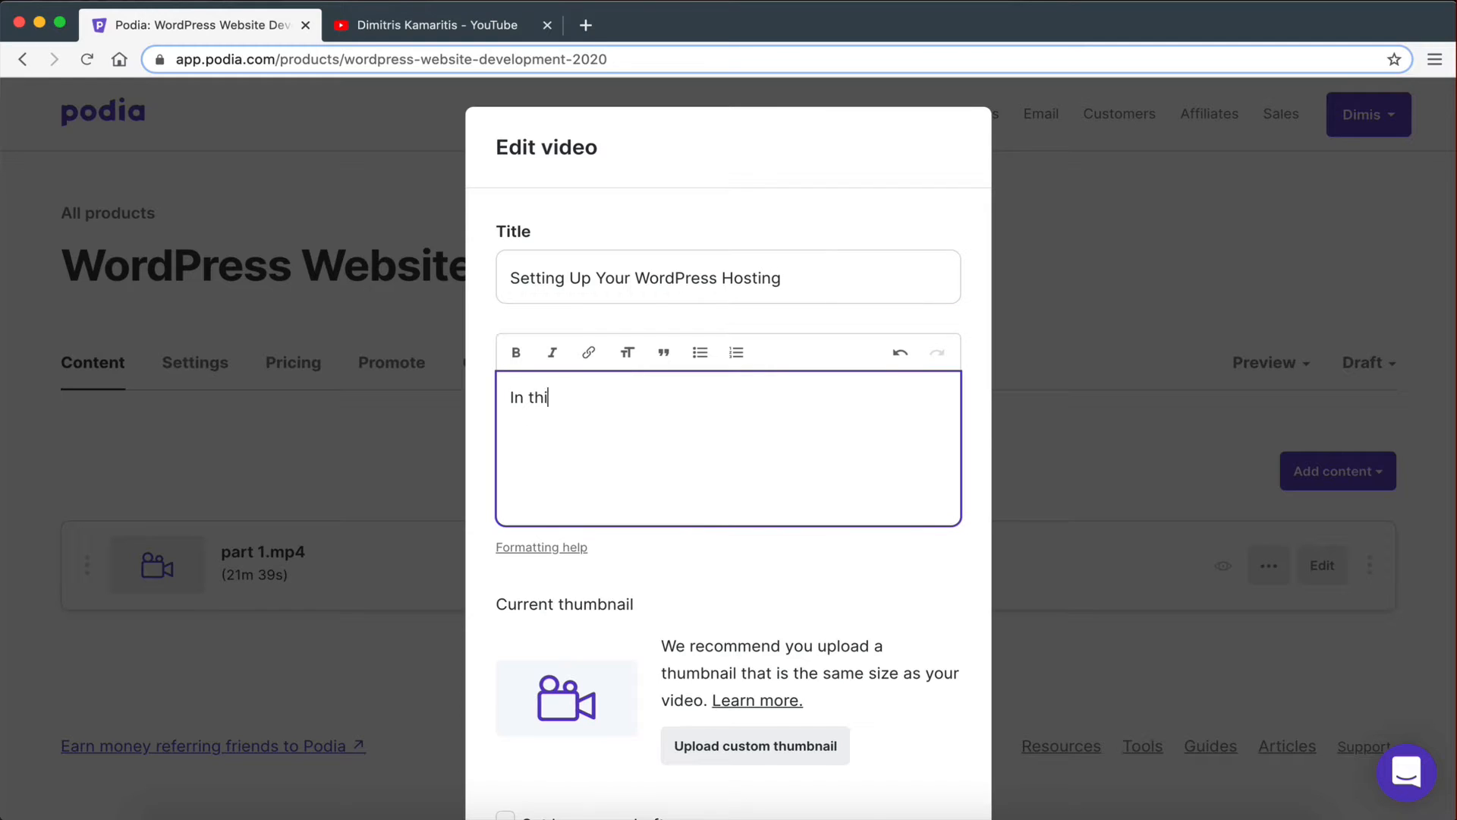
type("s video you will learn ")
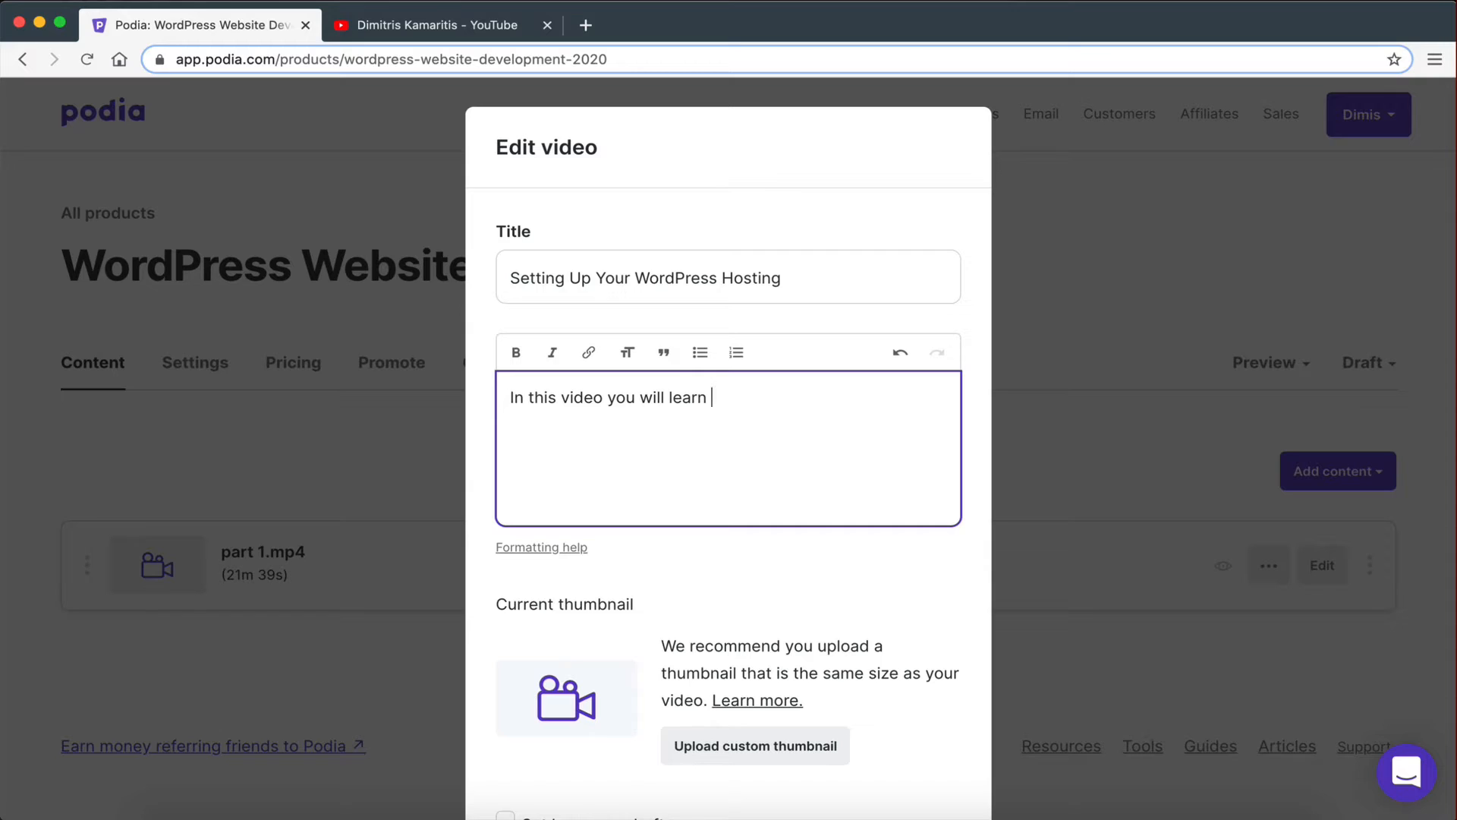
type("how to easily setup a his")
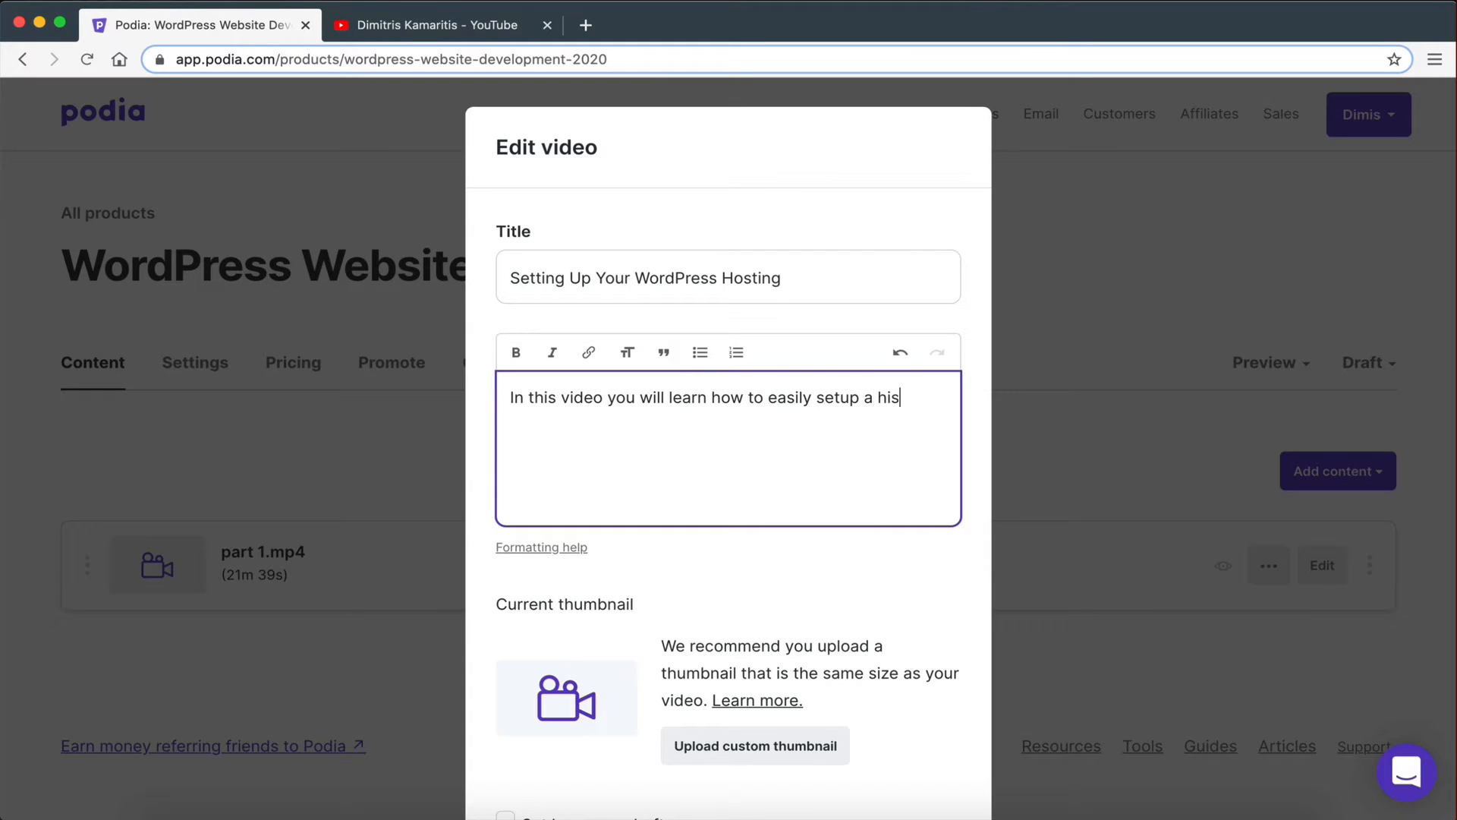
type("ting p")
key("BackSpace")
key("BackSpace")
key("BackSpace")
key("BackSpace")
key("BackSpace")
type("osting plan for your wo")
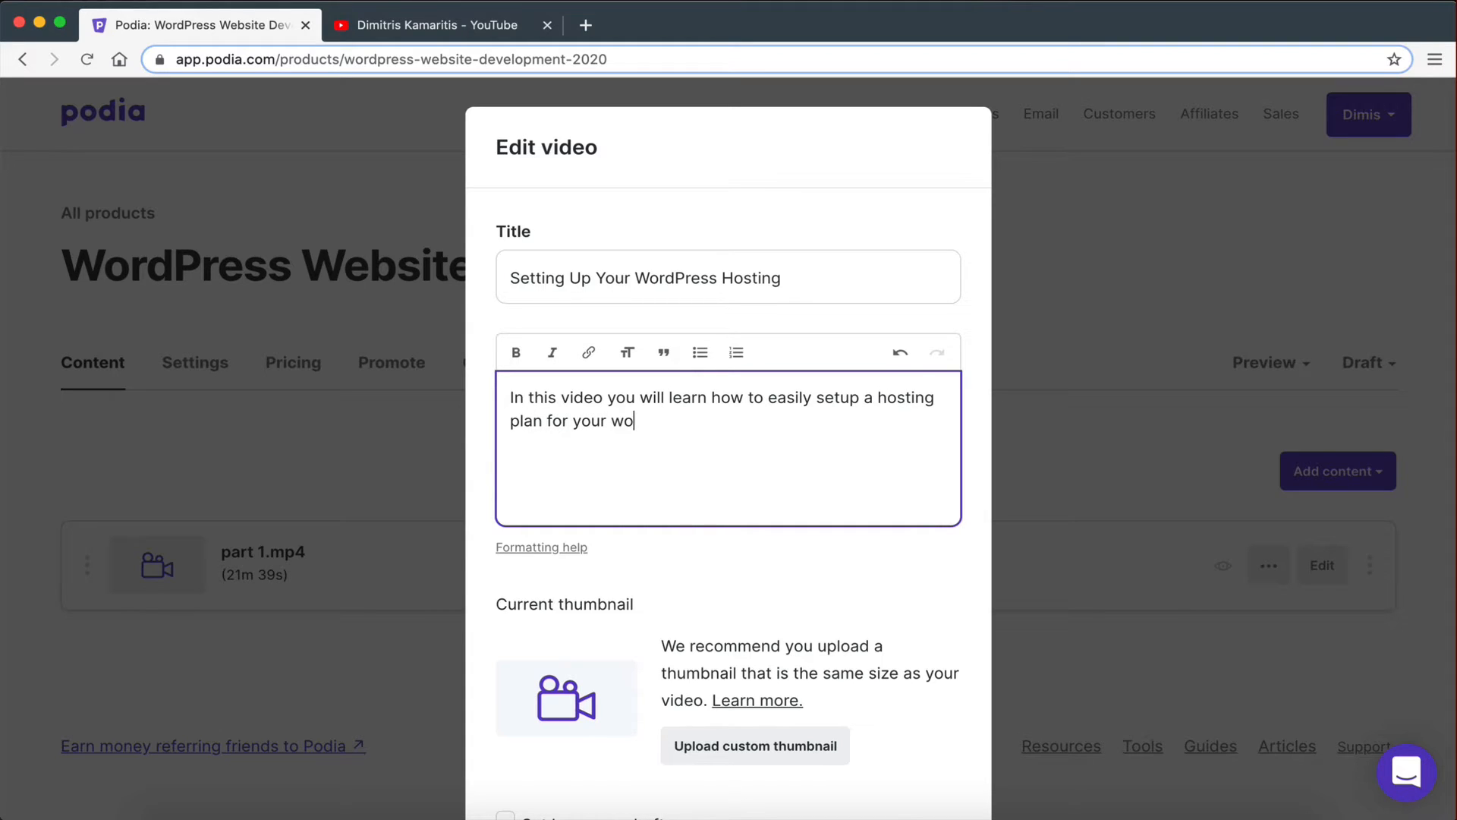
key("BackSpace")
key("BackSpace")
type("Wordpress s")
Review the video's details and thumbnail option against the YouTube video thumbnails, and save the video's changes.
scroll(839, 535, "down", 3)
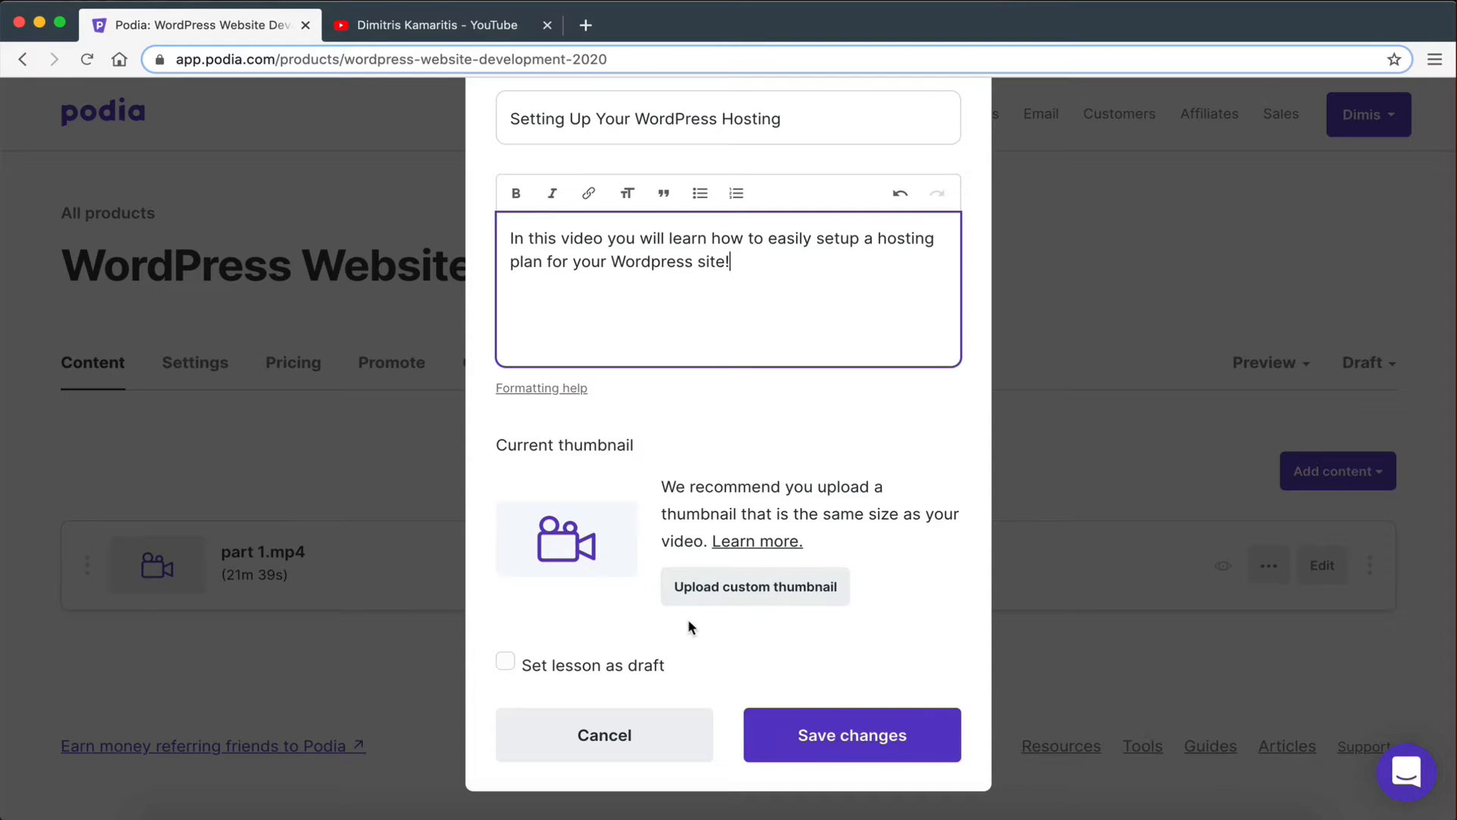
key("ctrl+Tab")
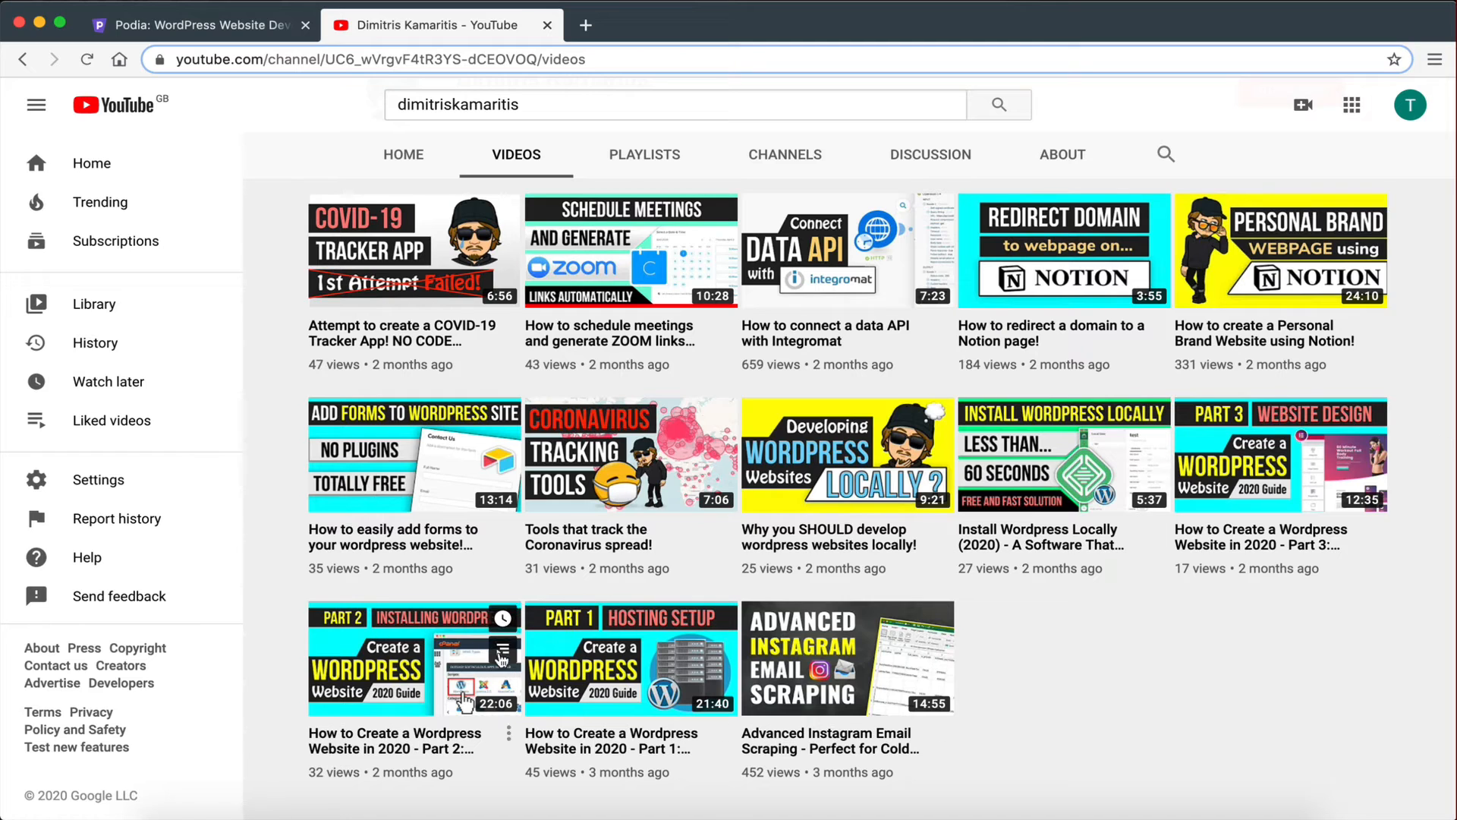
key("ctrl+shift+Tab")
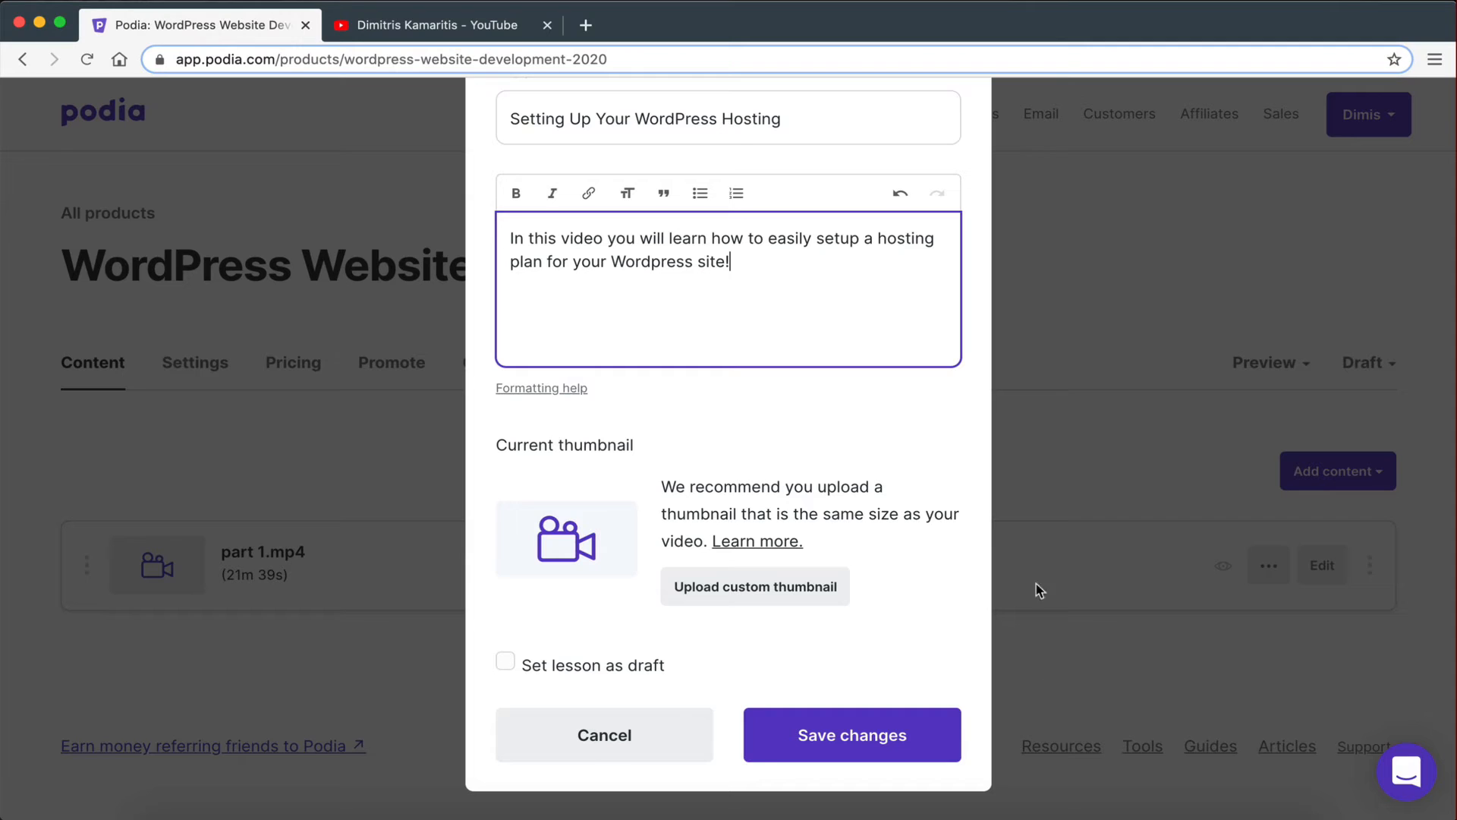
scroll(713, 456, "up", 3)
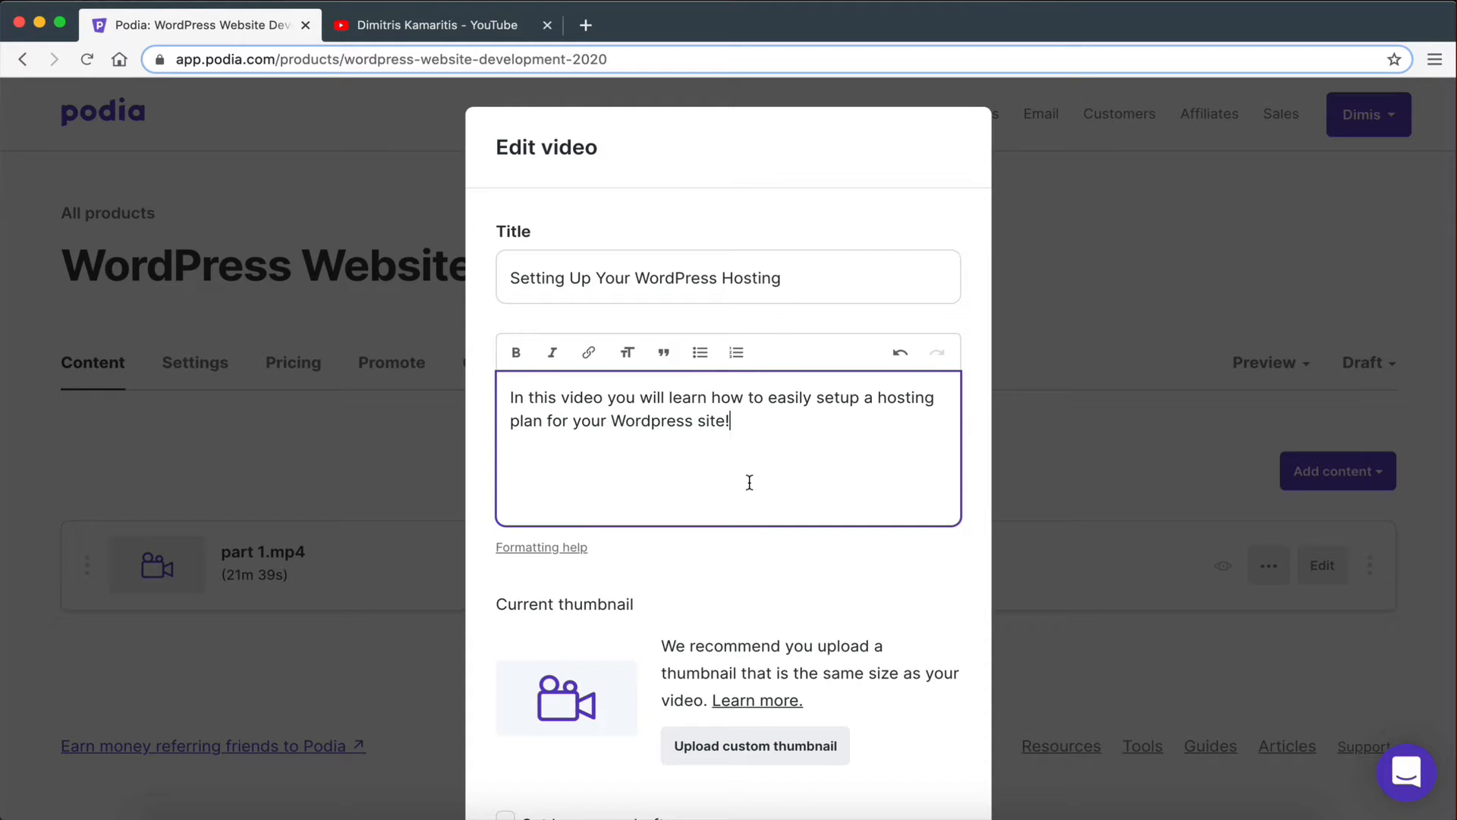
scroll(749, 482, "down", 2)
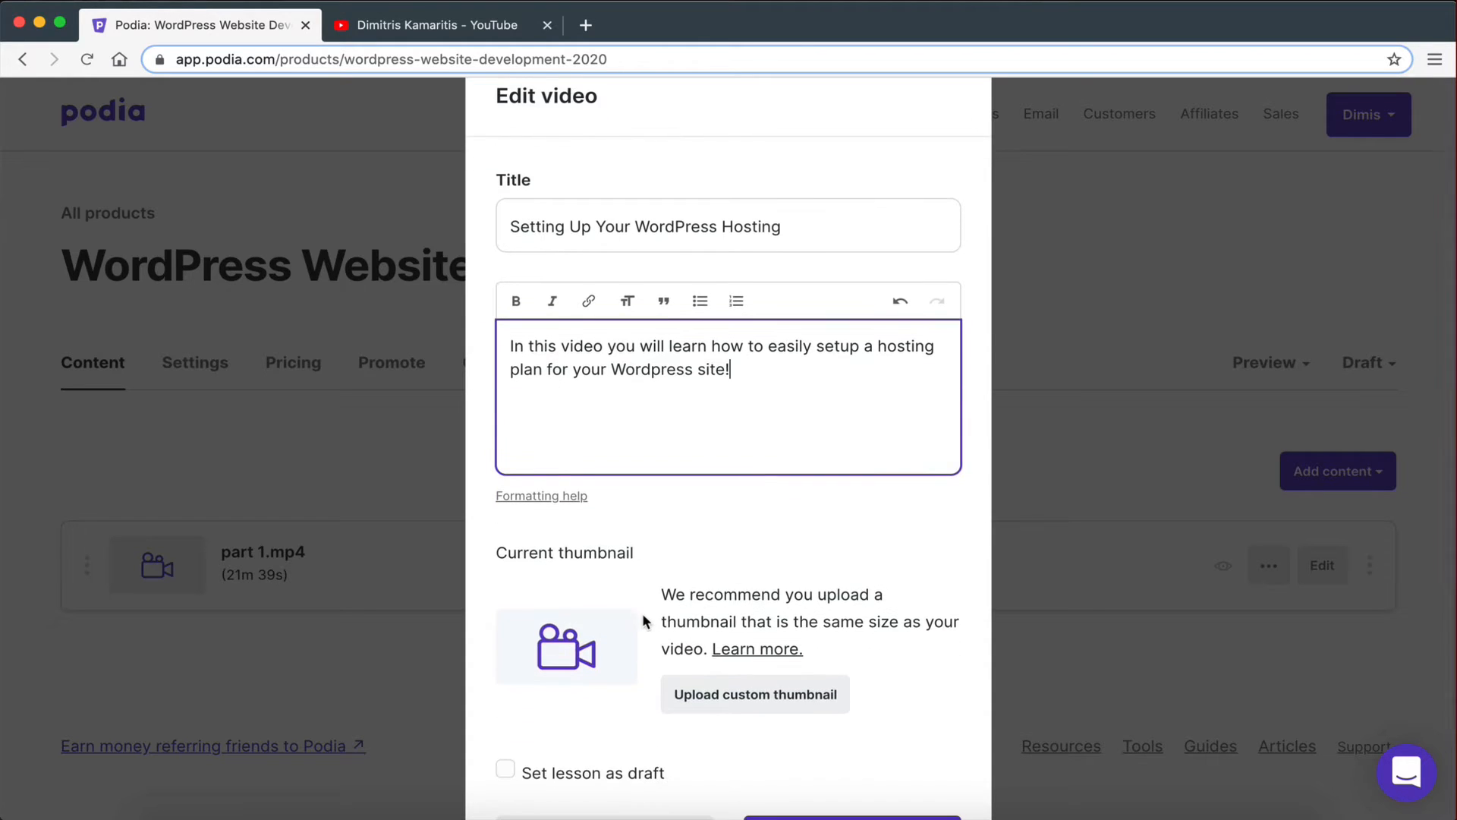
scroll(642, 613, "down", 1)
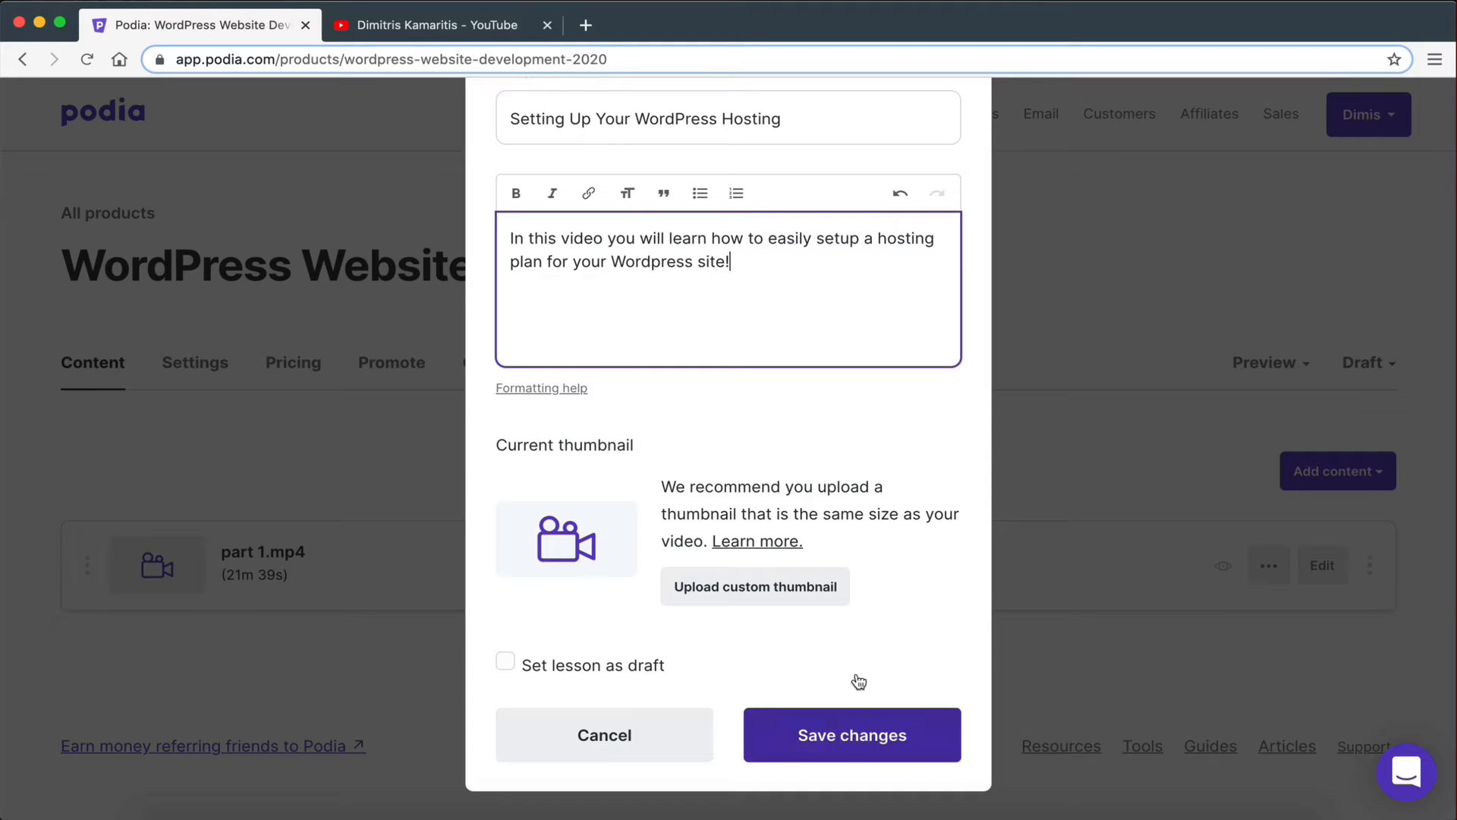
scroll(856, 681, "up", 1)
left_click(835, 733)
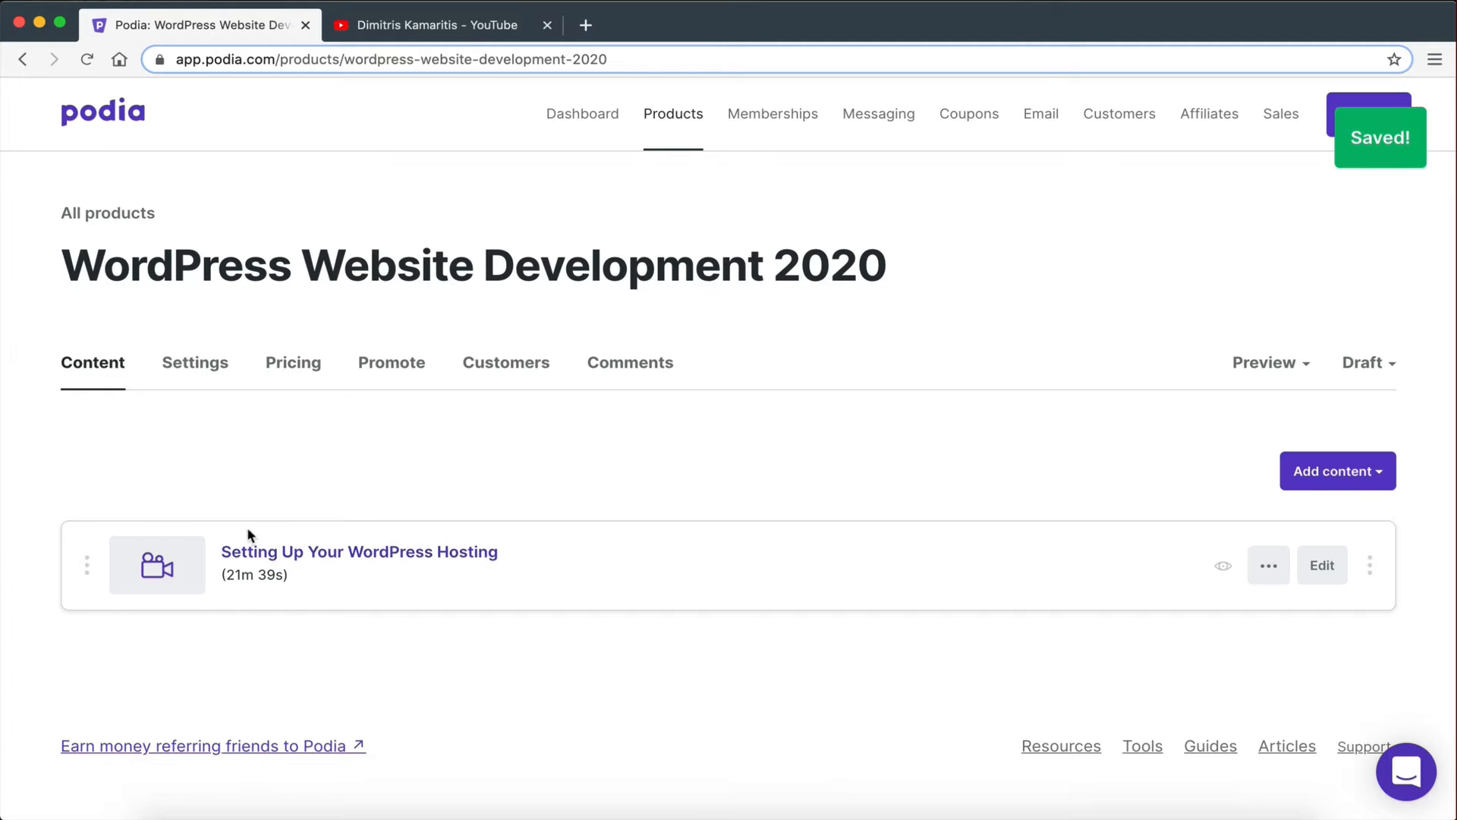
Open the file upload for adding more videos to the course content.
left_click(1348, 490)
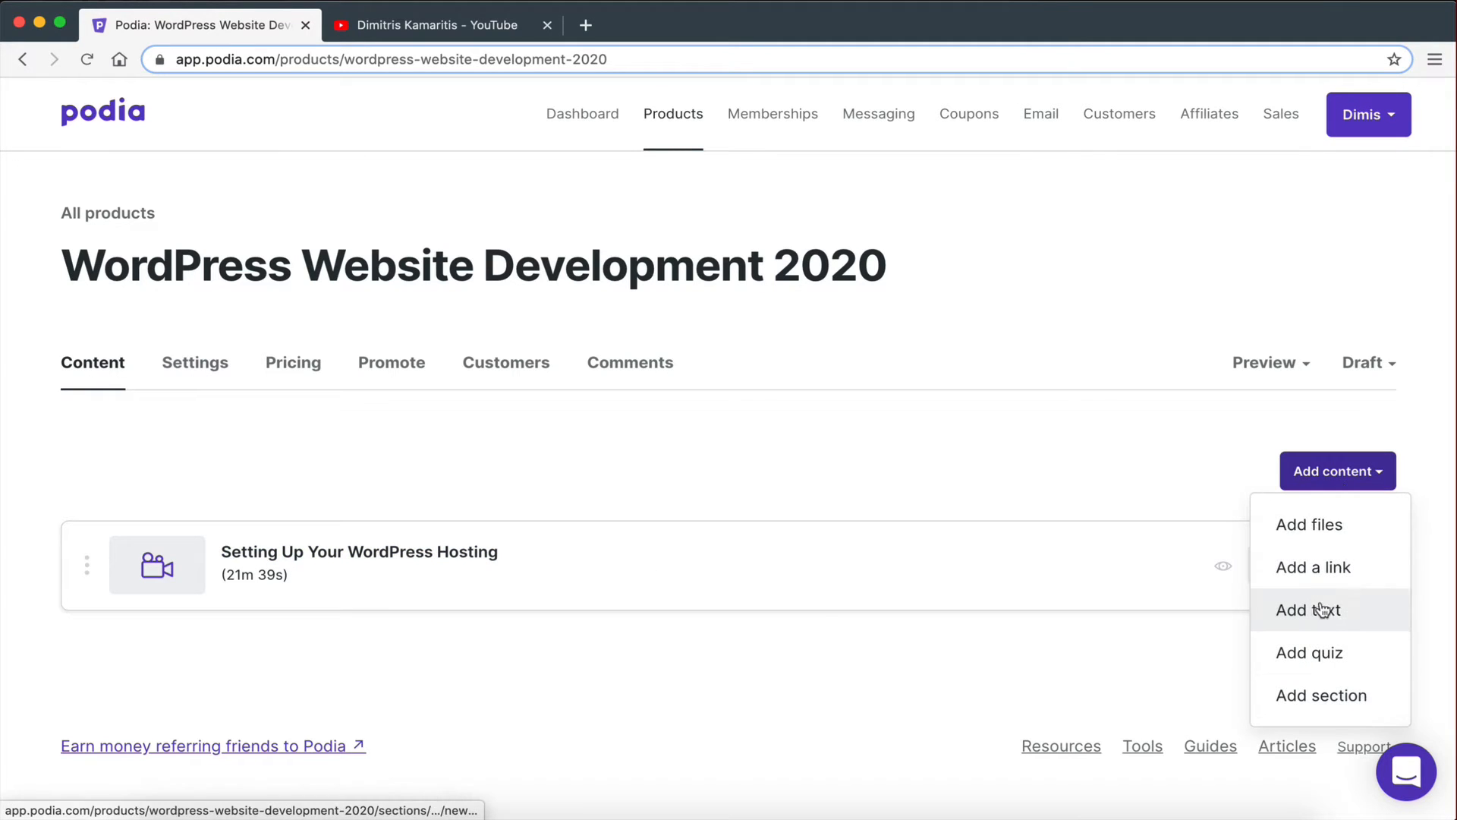
left_click(1320, 541)
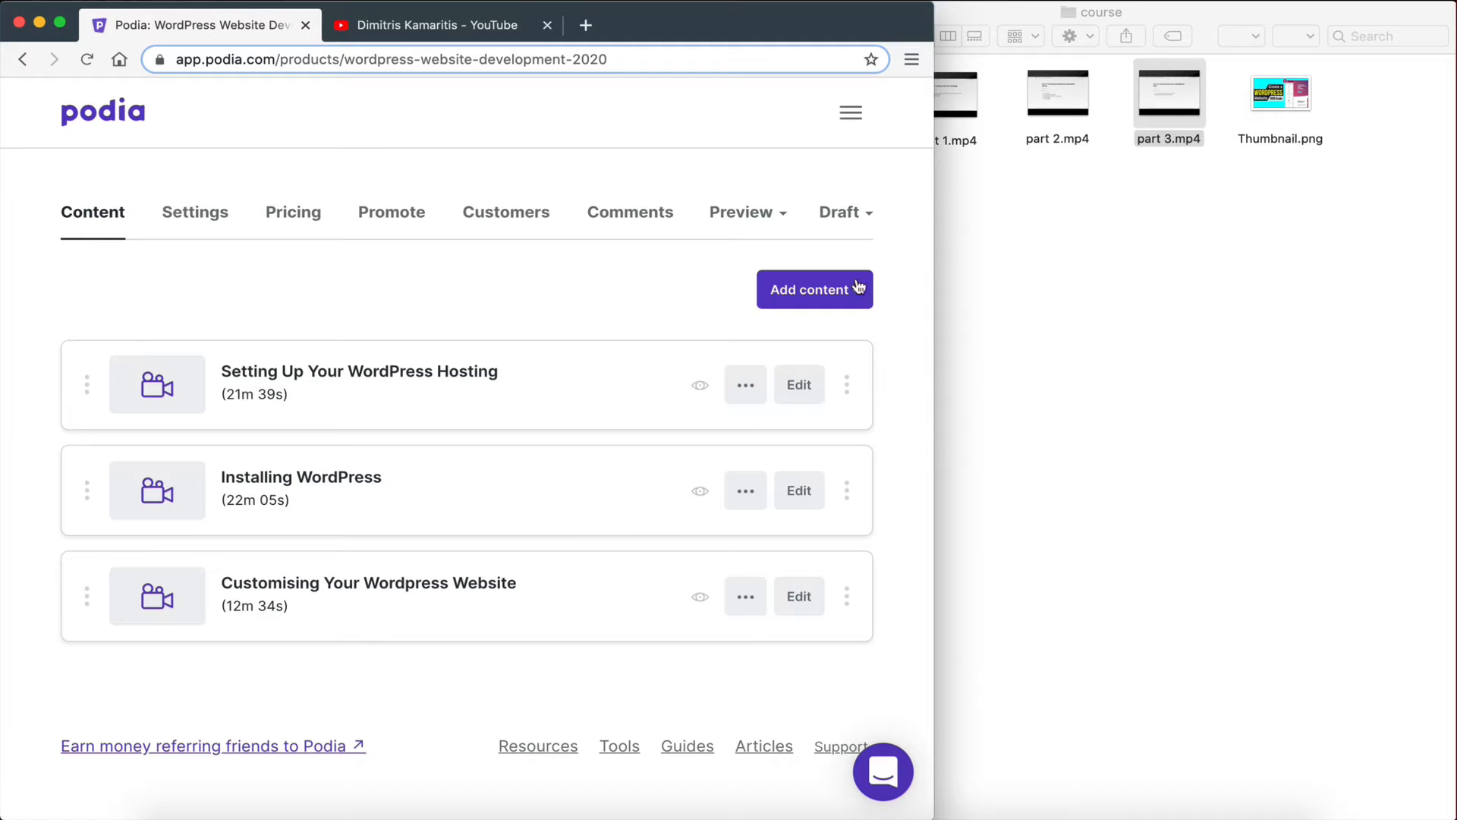
Add a quiz to the course content and open it for editing.
left_click(819, 304)
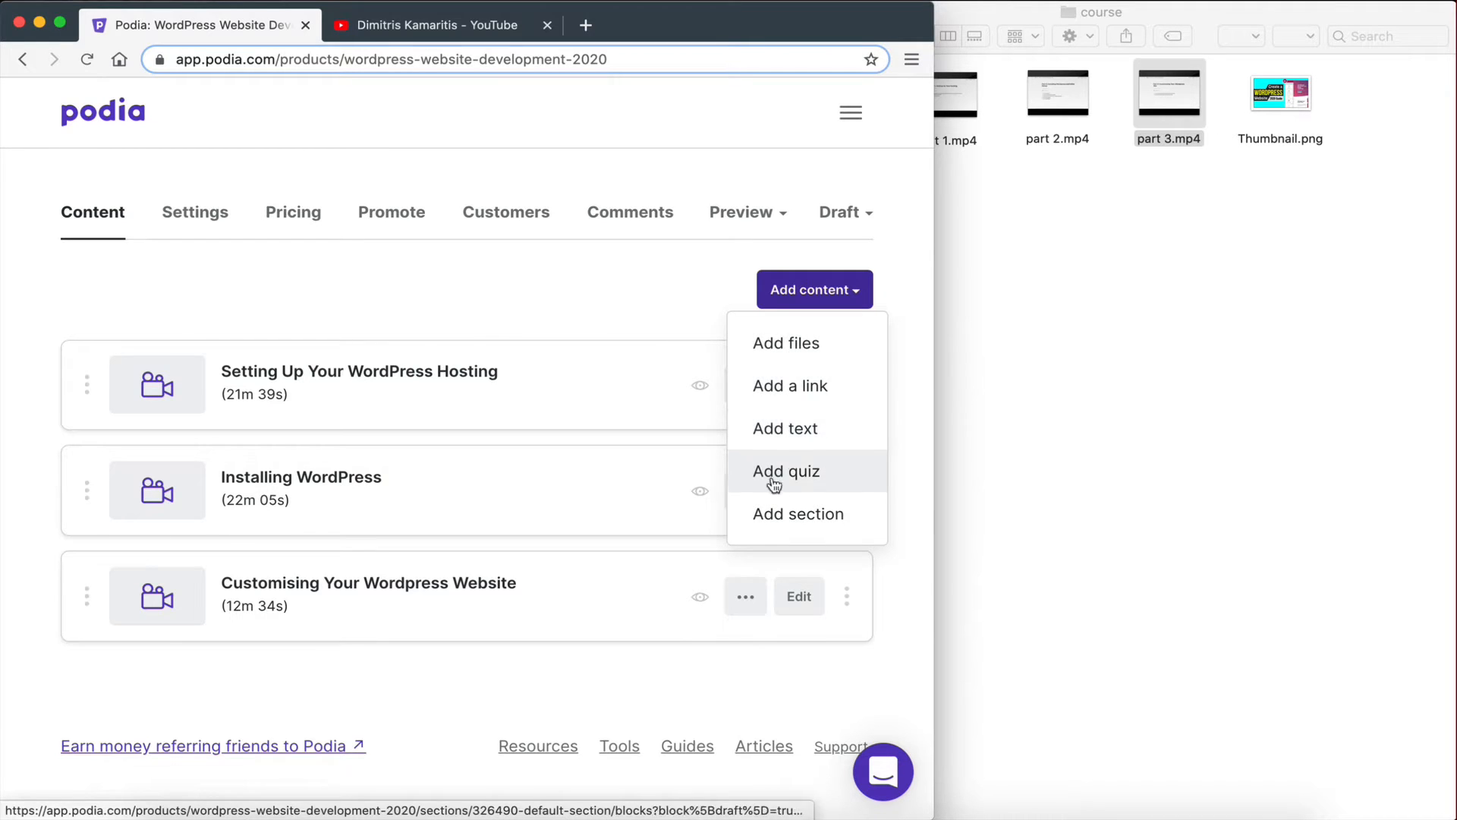
left_click(818, 478)
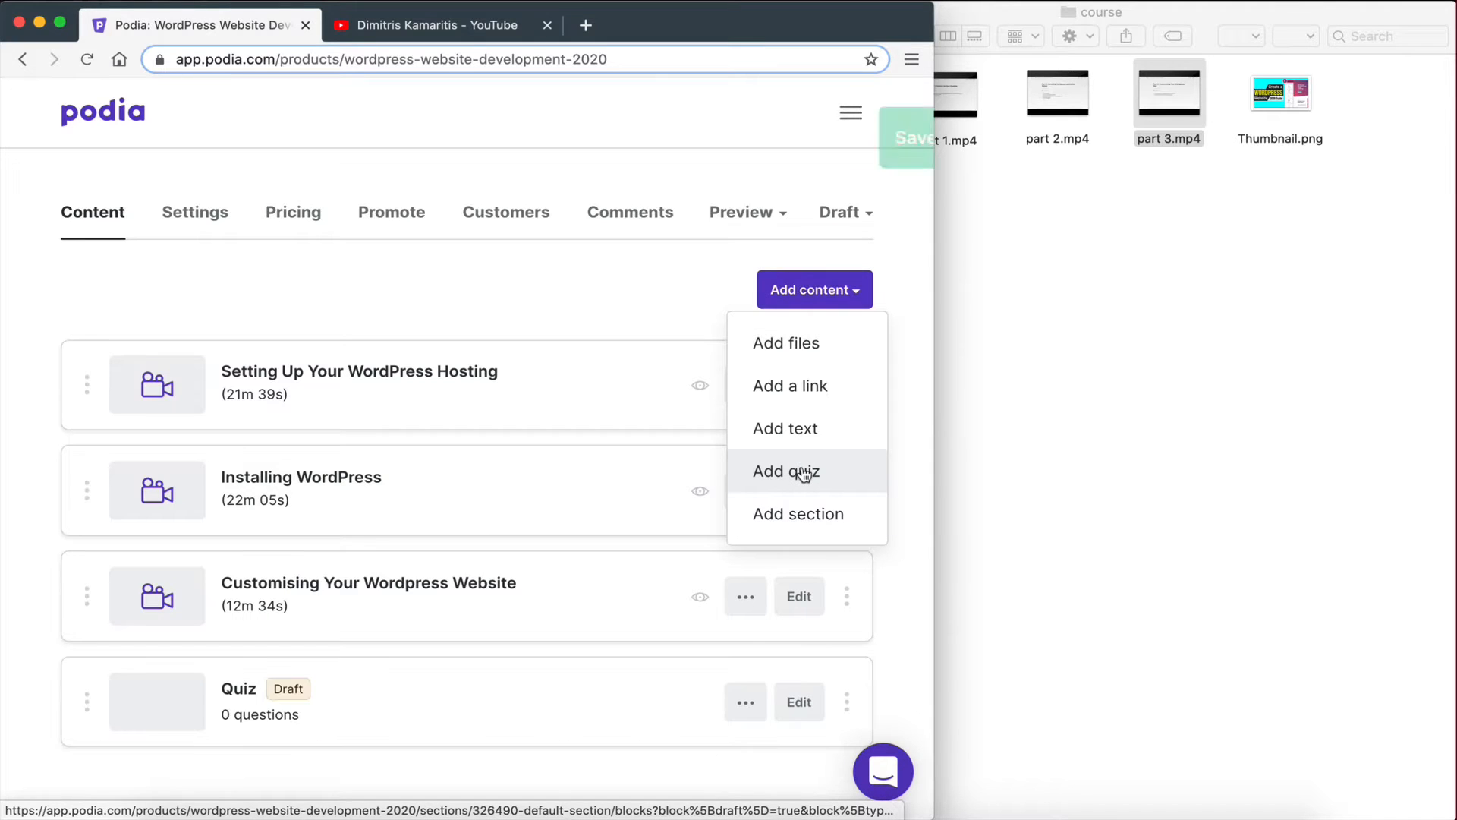
scroll(463, 558, "down", 2)
left_click(626, 644)
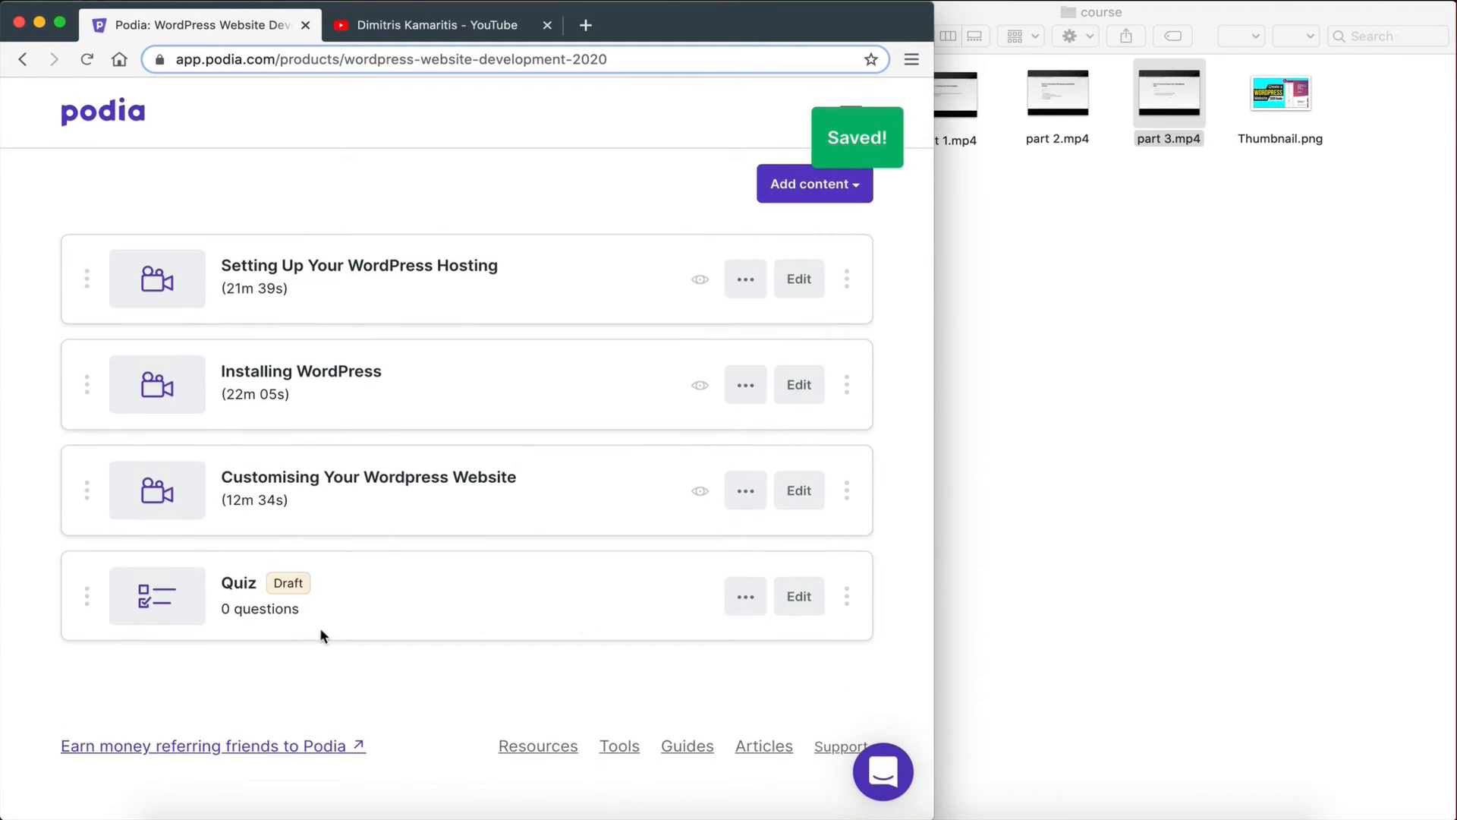
left_click(803, 603)
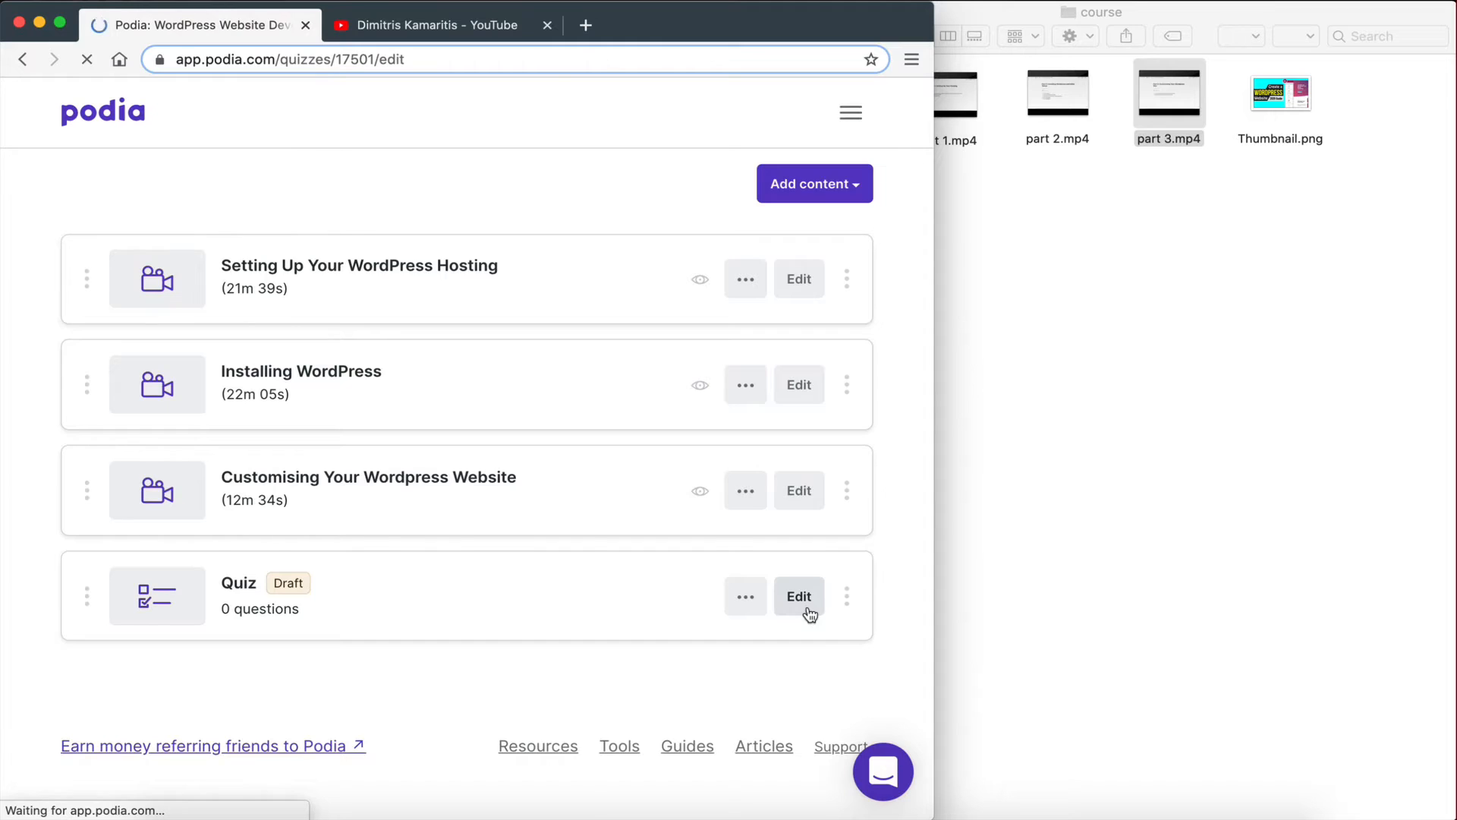
scroll(504, 521, "down", 3)
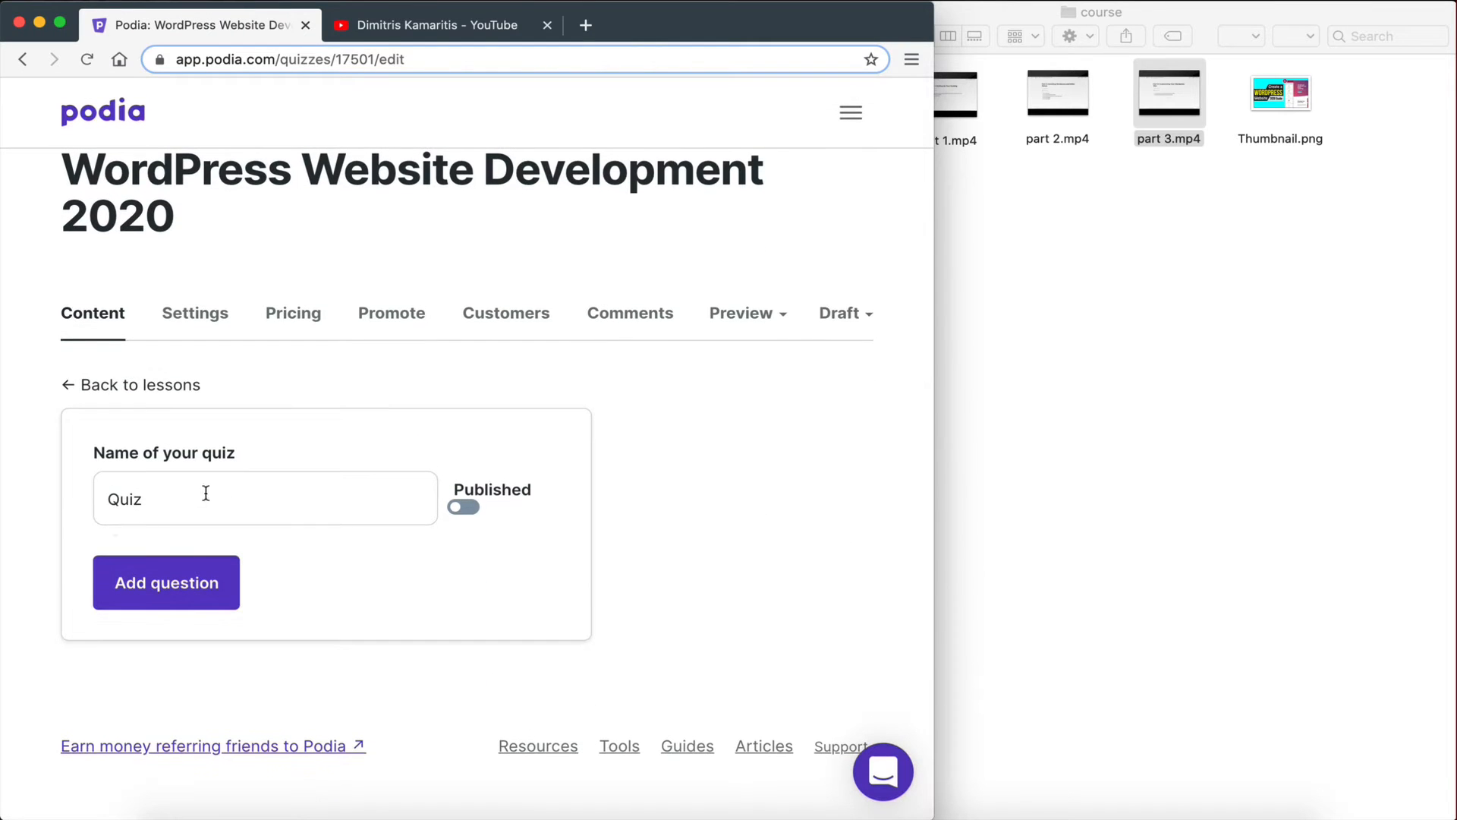
left_click_drag(159, 504, 83, 508)
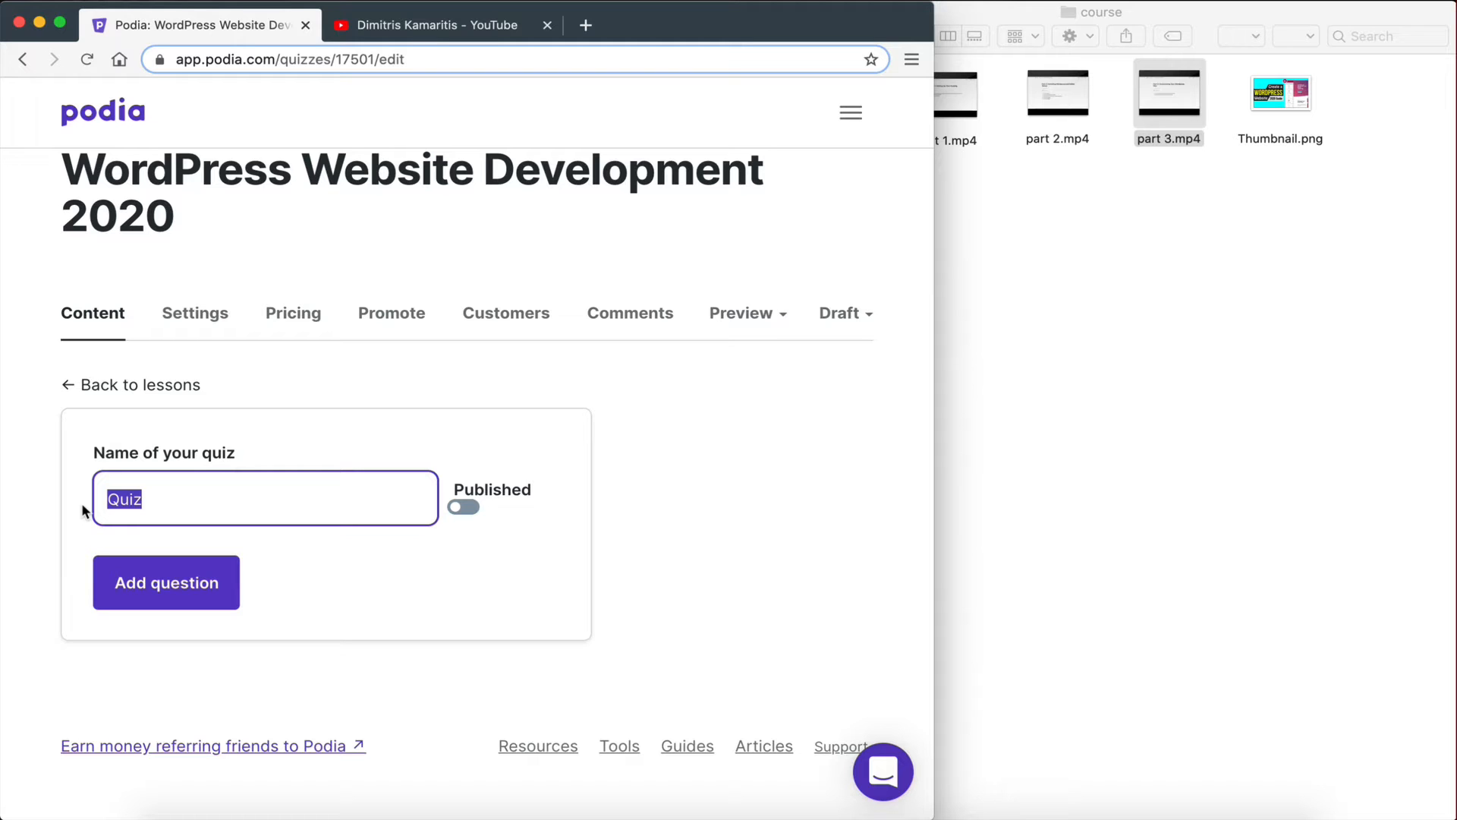
left_click(255, 485)
left_click(371, 634)
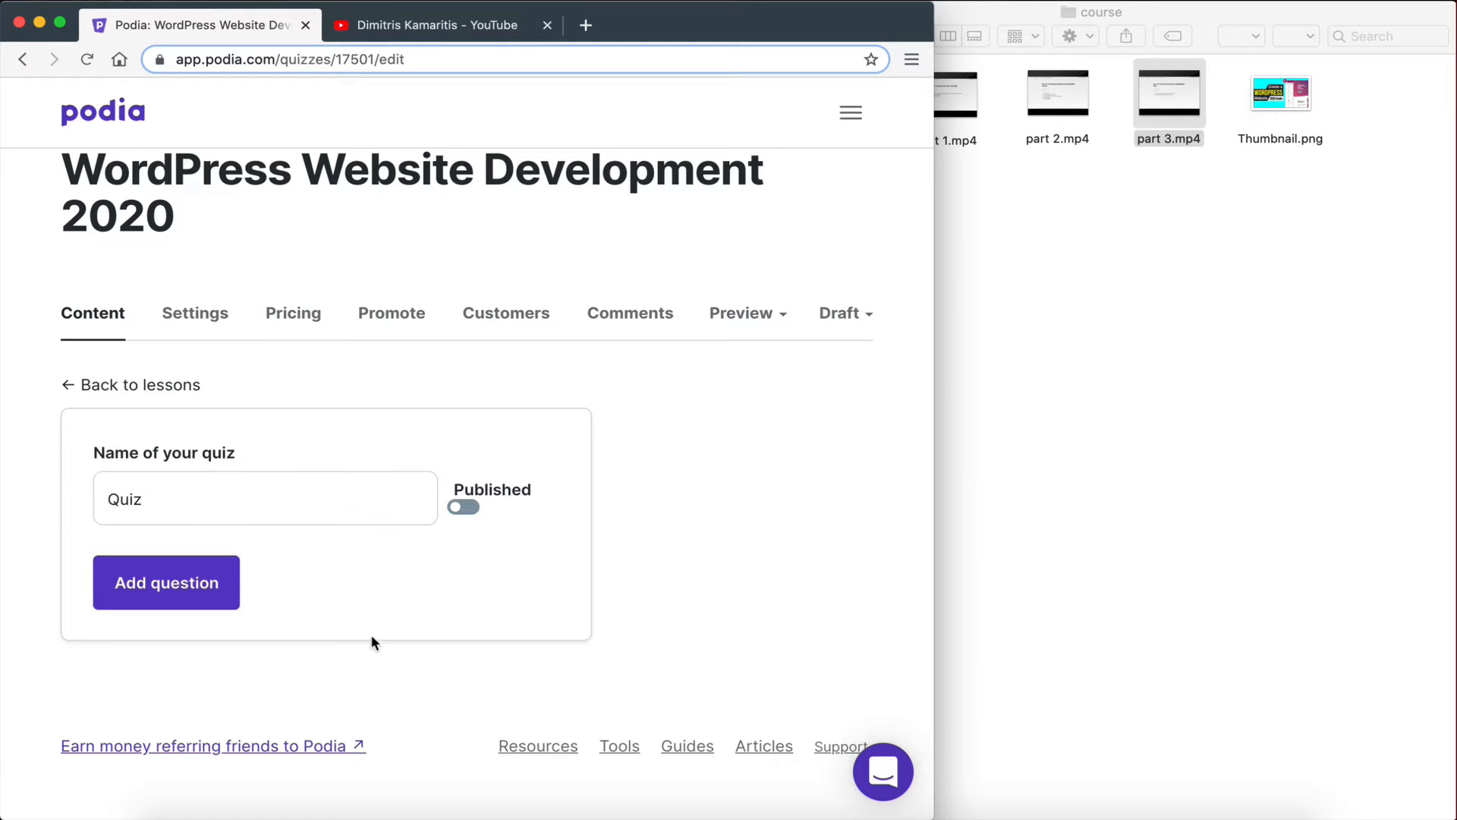
Add a quiz question reading "What's the best way to customise a wordpress site?".
left_click(149, 580)
scroll(247, 585, "down", 4)
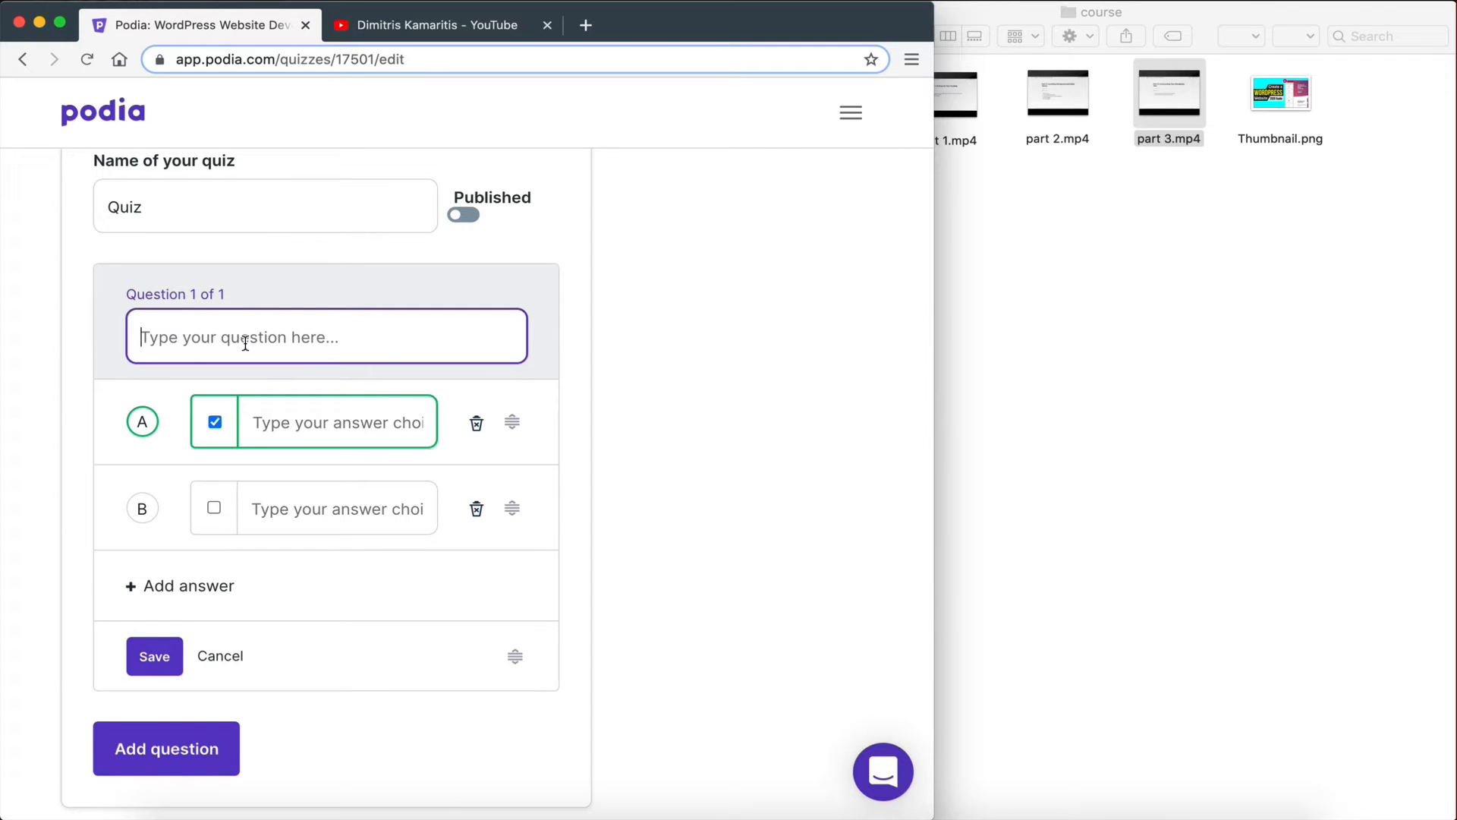
type("What's the best way to")
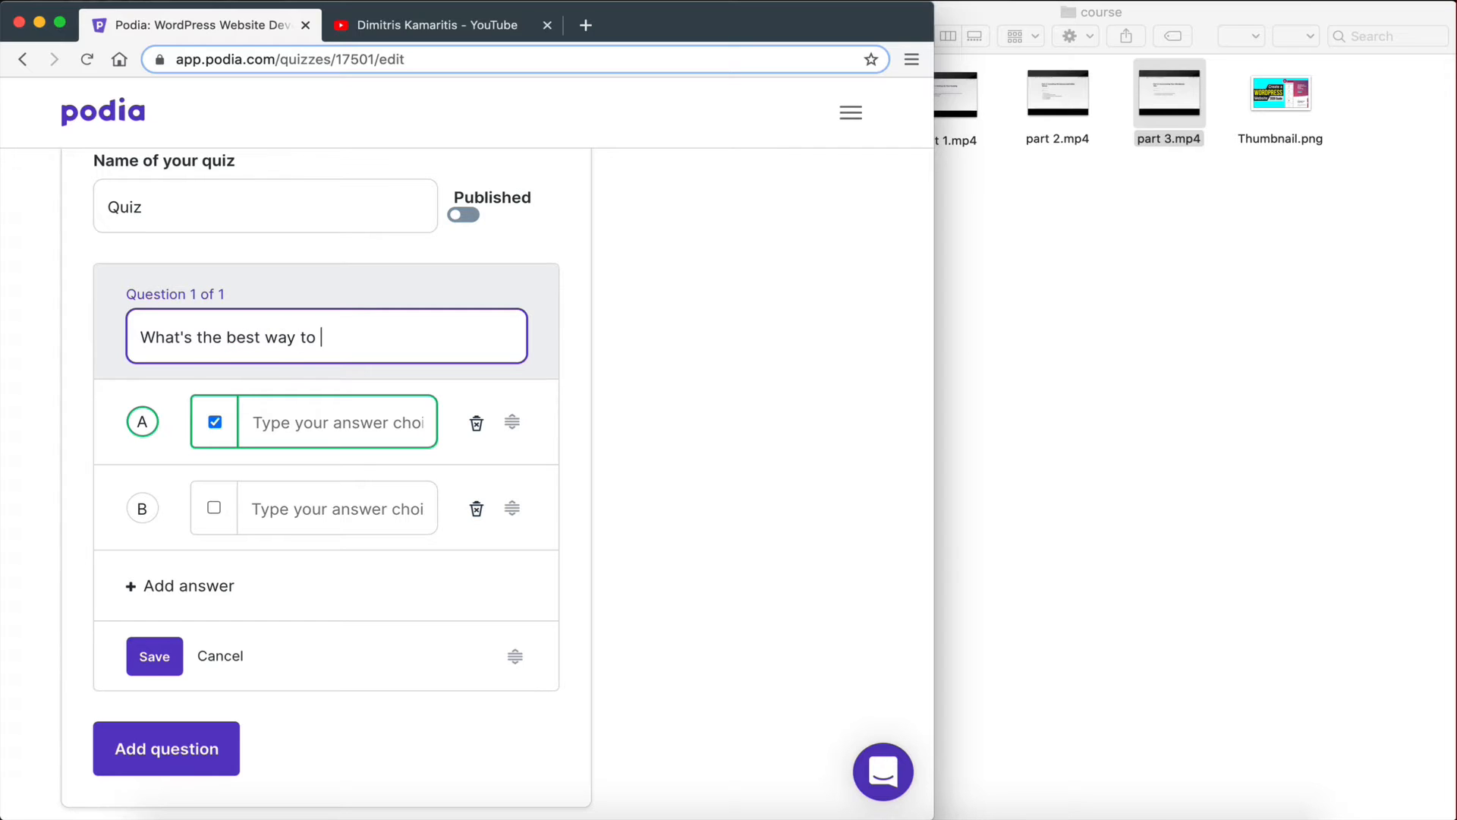
type(" customise a wordp")
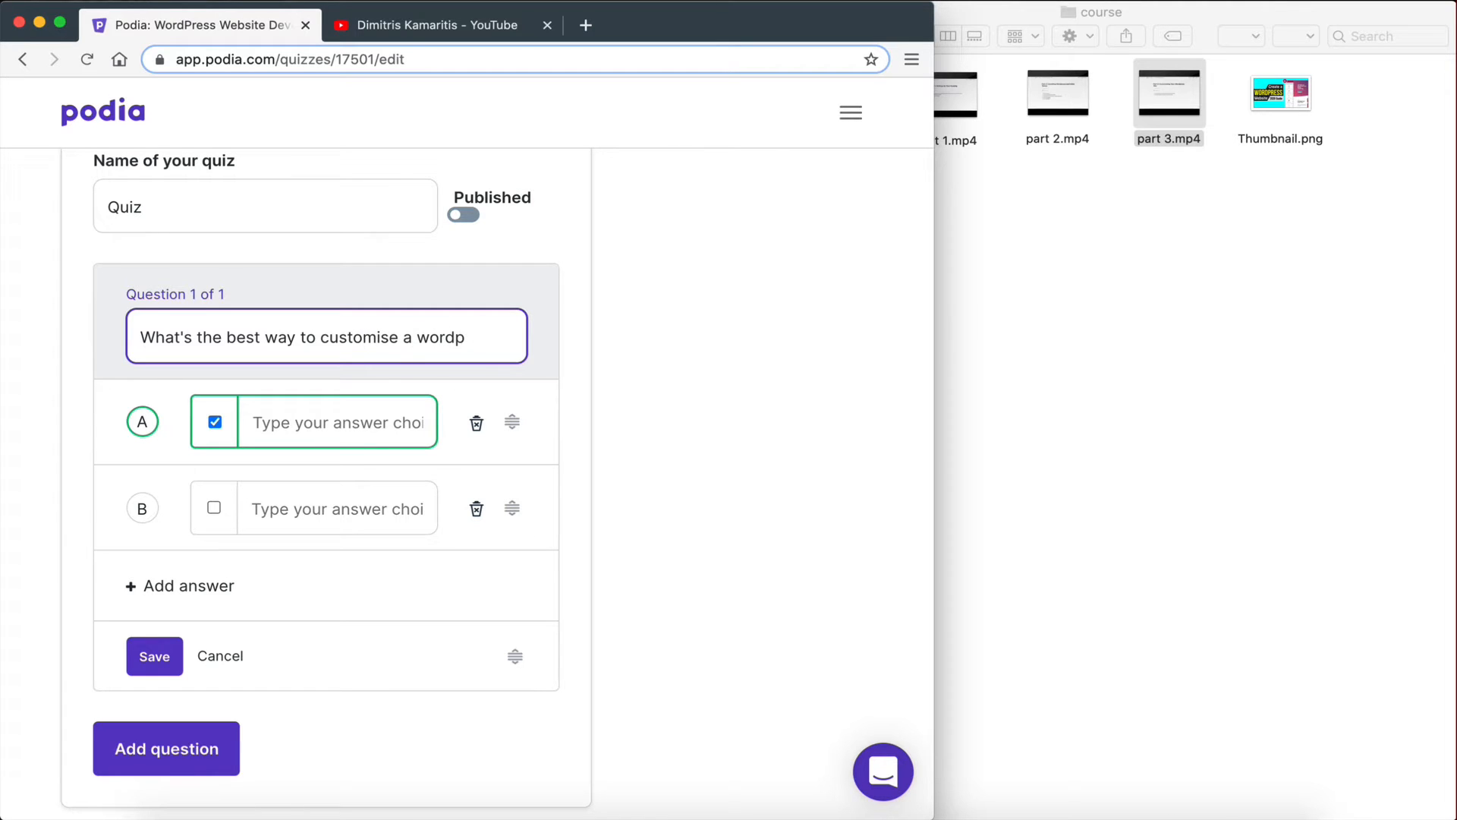
type("ress site?")
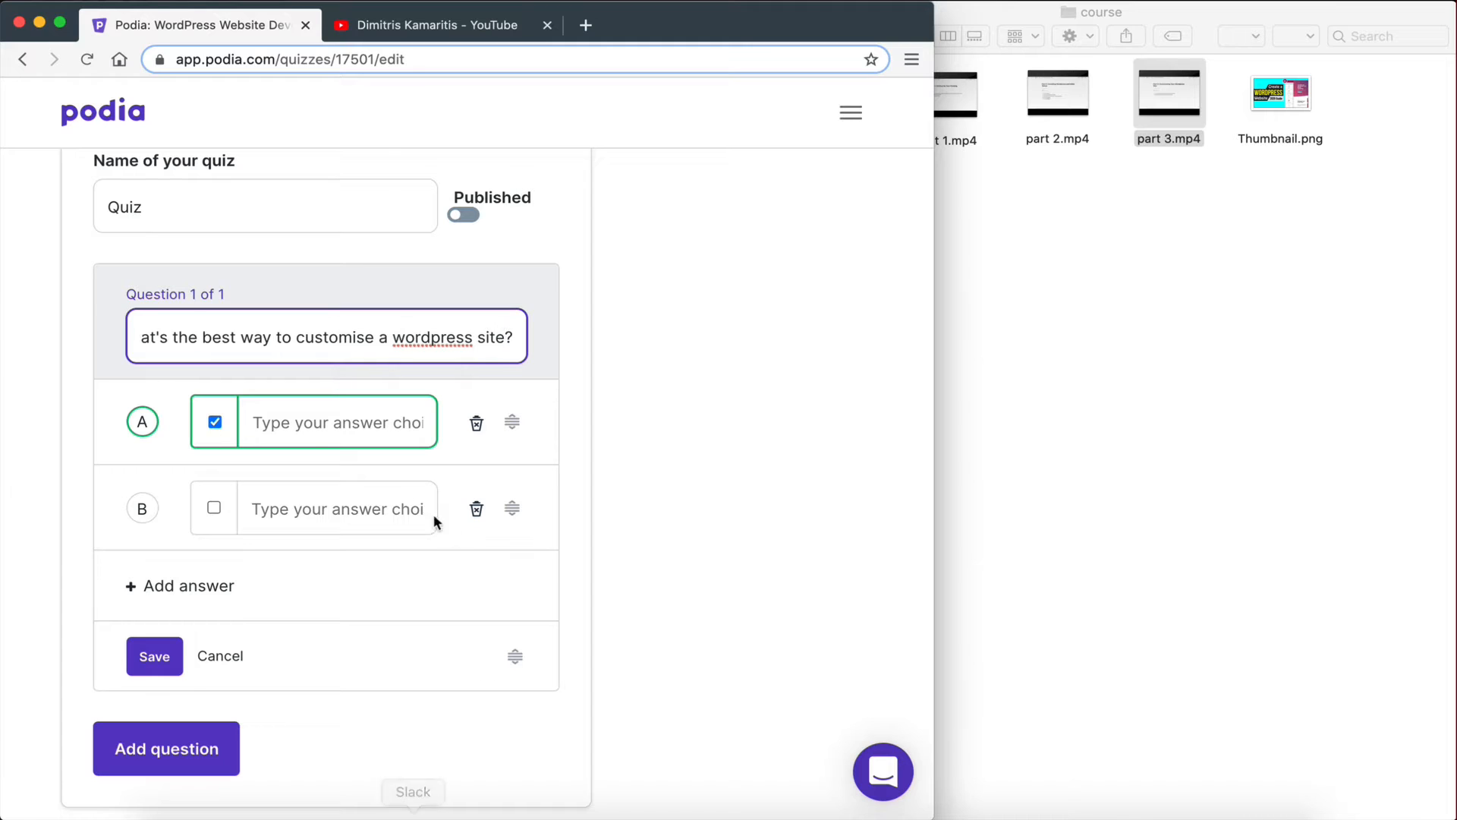
Enter "With Themes" as answer A and "With Elementor" as answer B of the quiz question.
left_click(312, 438)
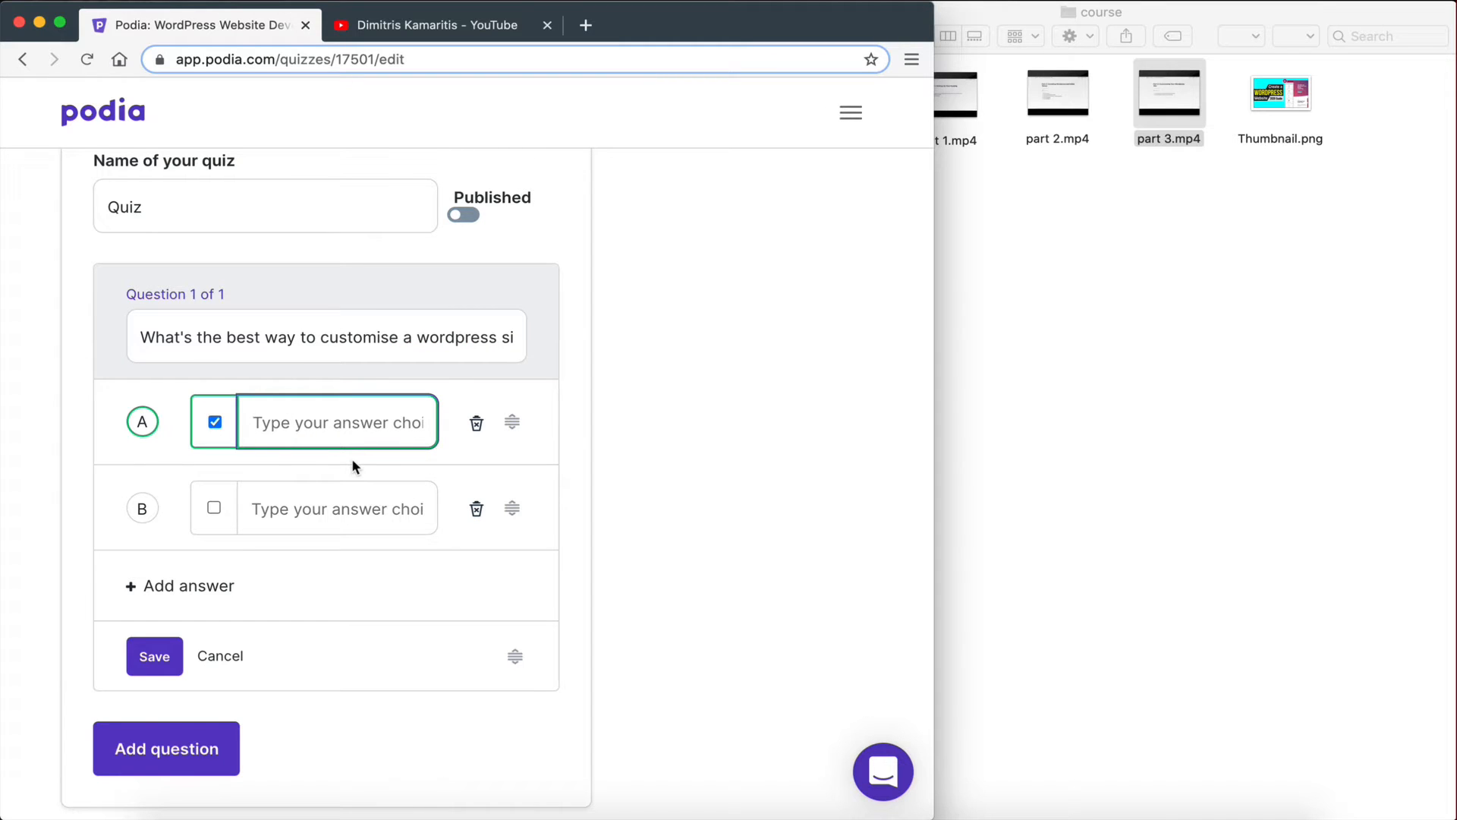
type("Wi")
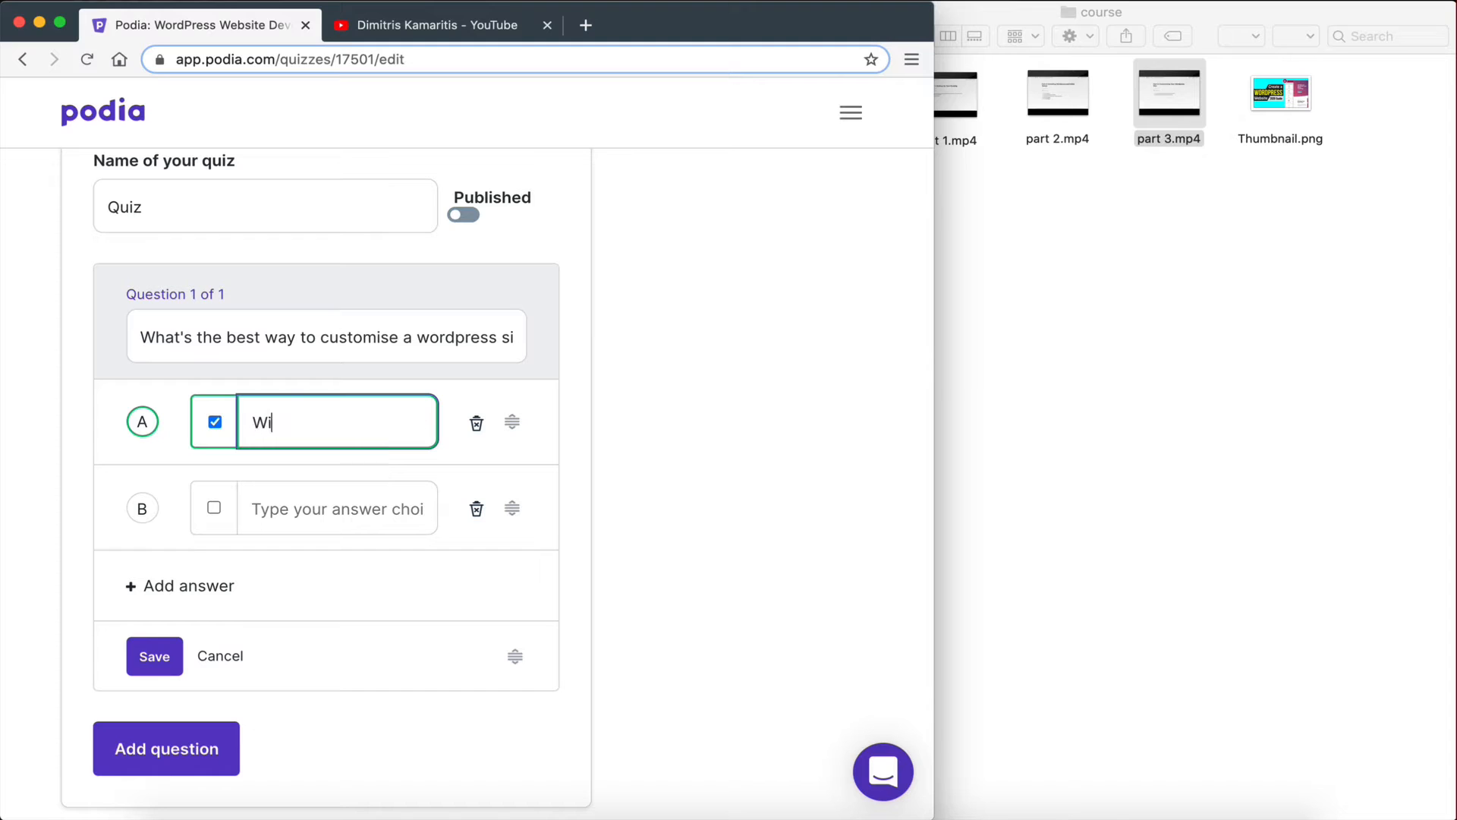
type("th Themes")
left_click(355, 510)
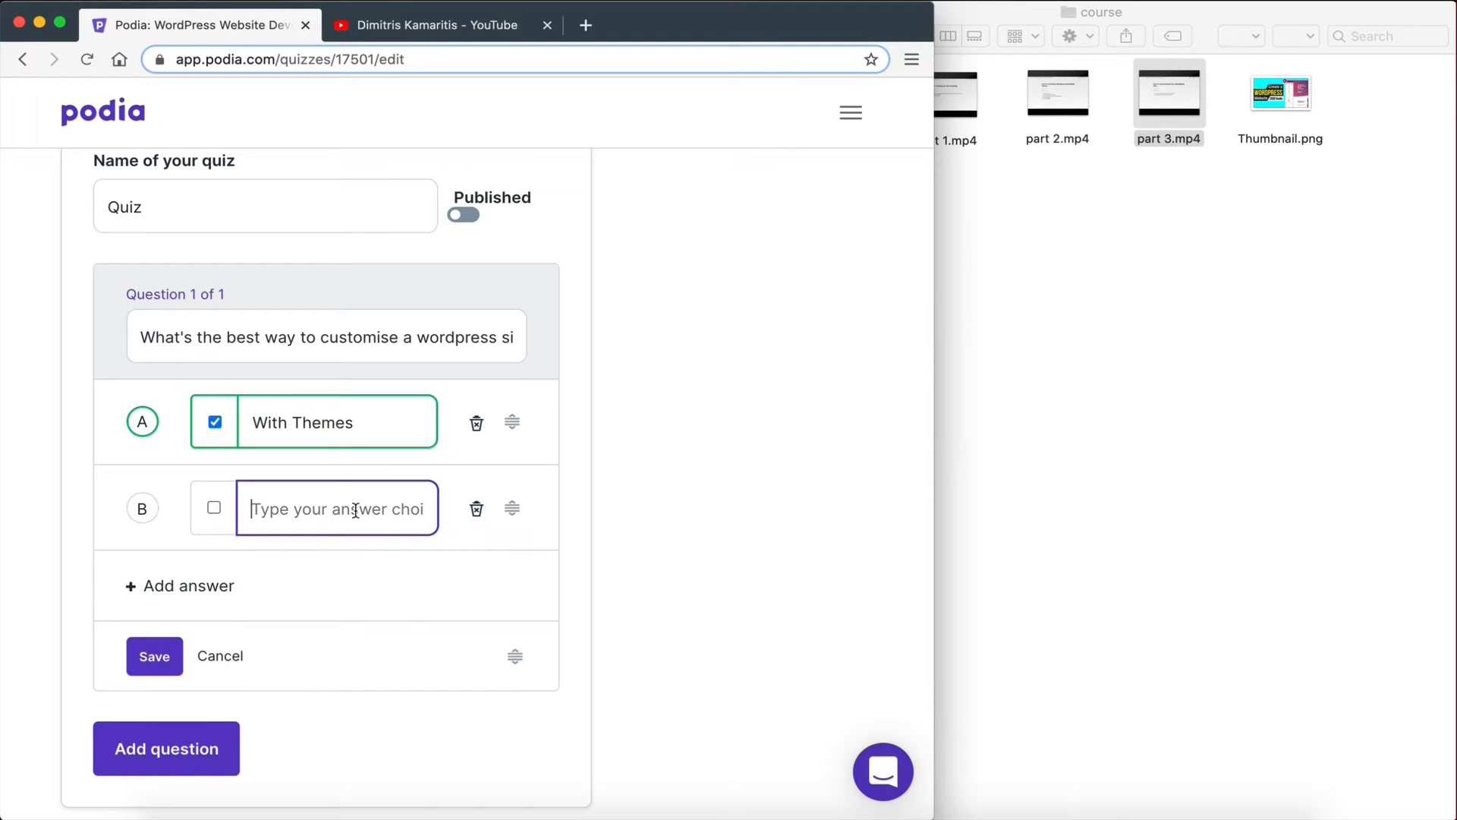
type("With Elementor")
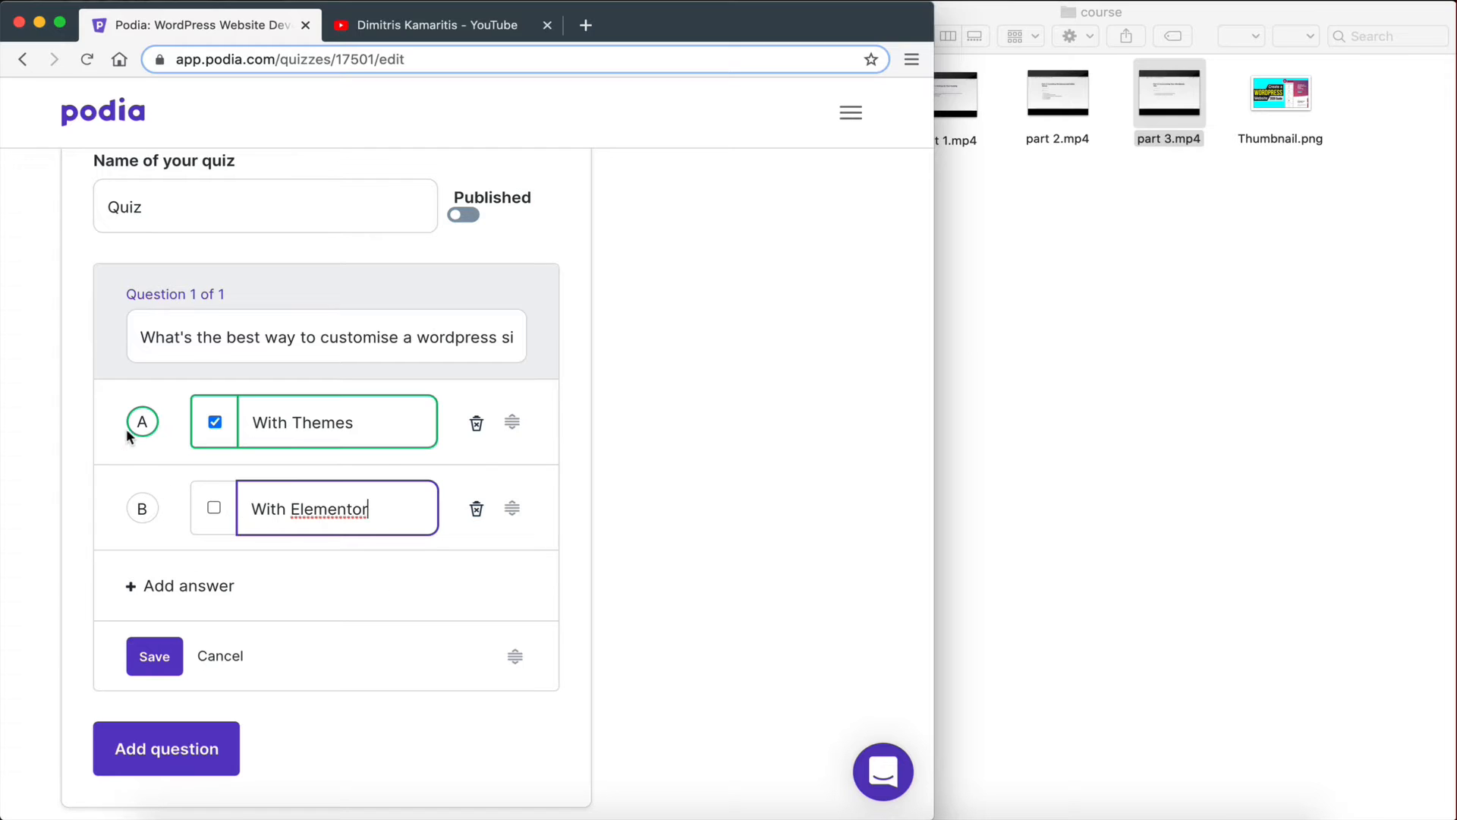
Enlarge the browser window to fill the screen and bring the question's answers into view.
left_click(141, 507)
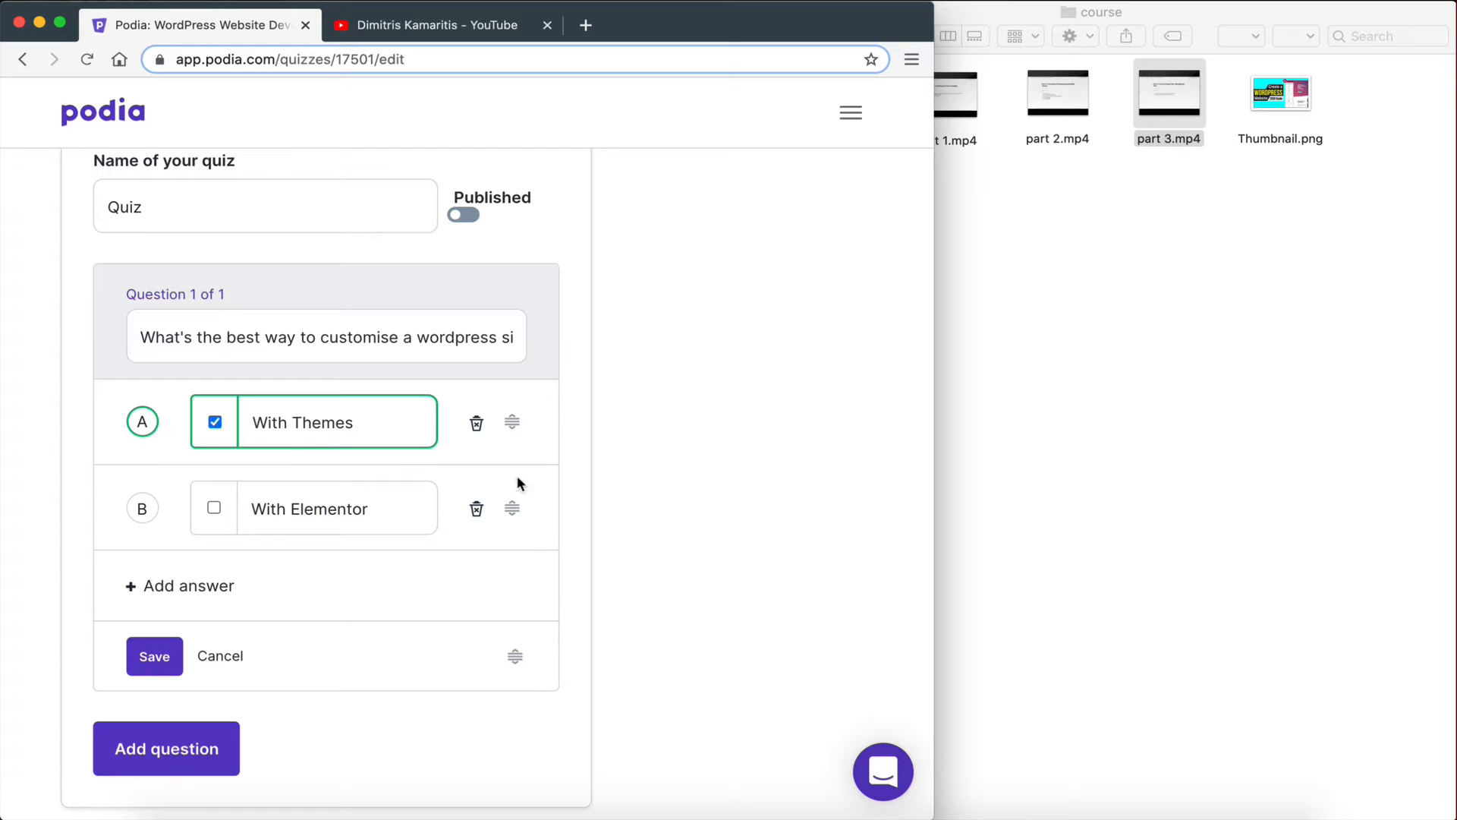
key("ctrl+alt+Return")
scroll(721, 506, "up", 4)
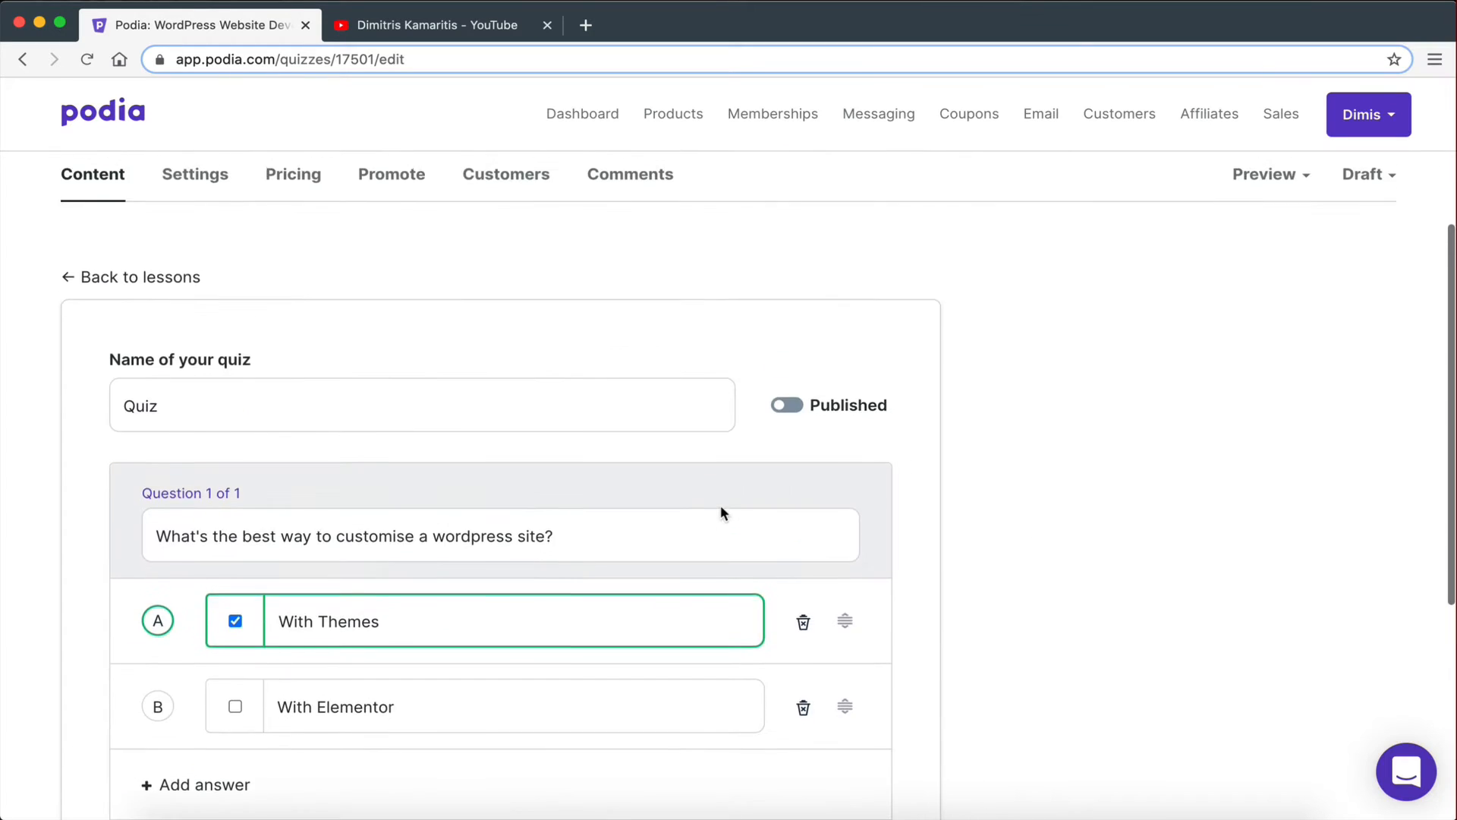
scroll(386, 606, "down", 1)
scroll(386, 606, "down", 2)
Try marking both answers of the quiz question as correct.
left_click(236, 516)
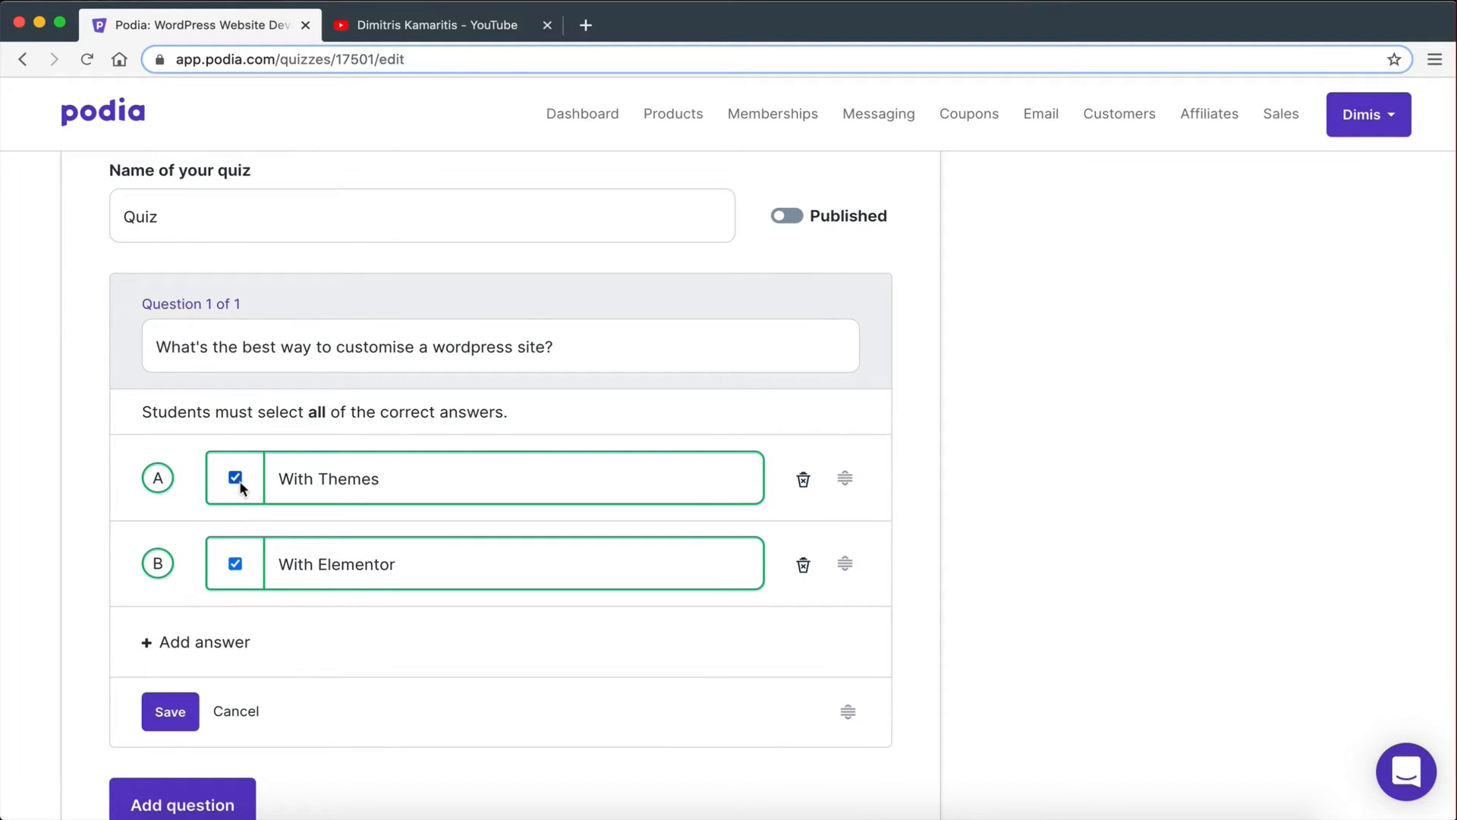
left_click(235, 480)
left_click(235, 431)
left_click(236, 560)
scroll(603, 542, "down", 2)
scroll(603, 542, "down", 2)
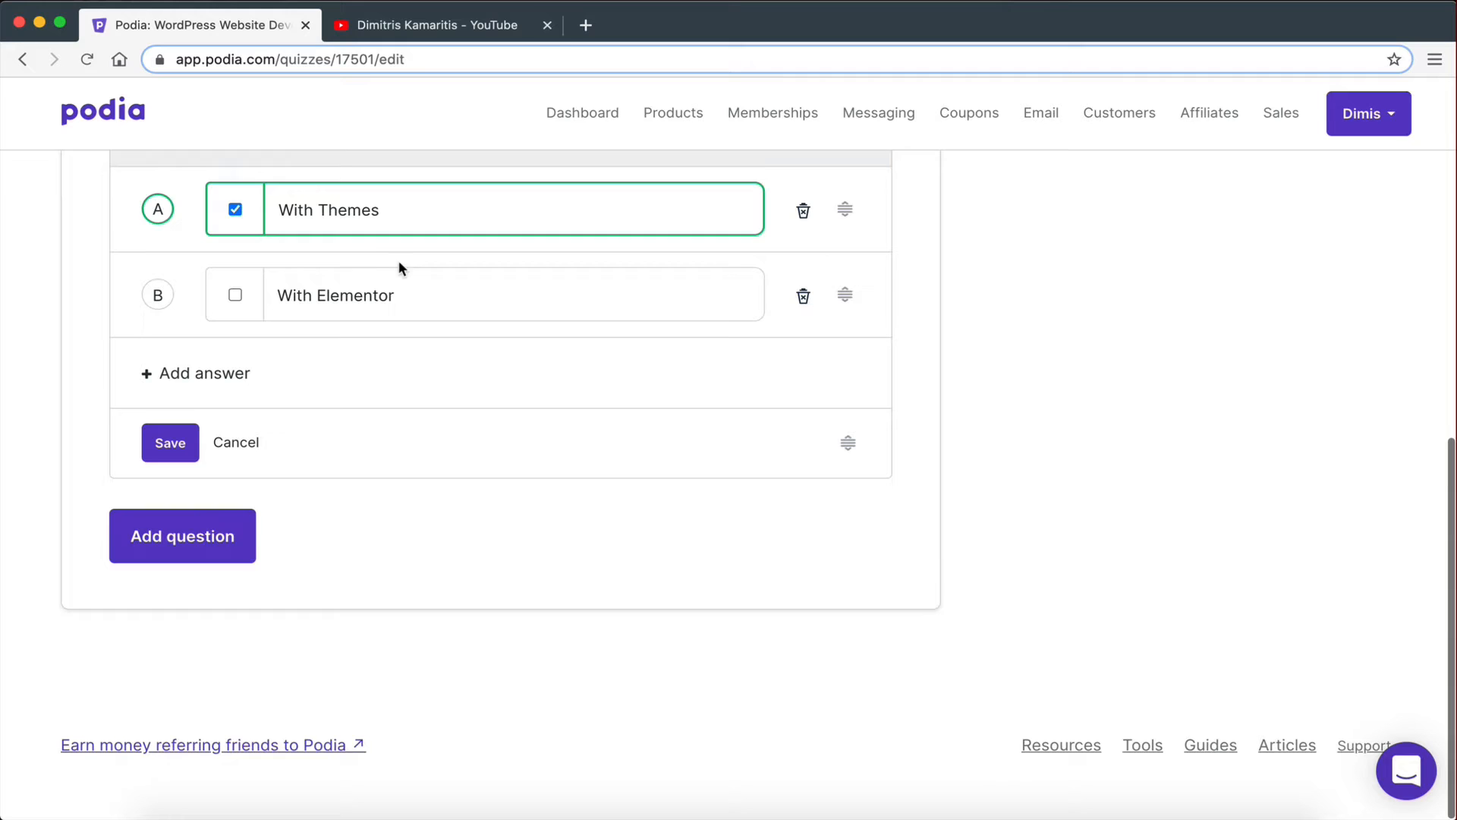
Mark "With Elementor" as the only correct answer and save the quiz question.
left_click(235, 211)
left_click(235, 298)
scroll(544, 393, "up", 4)
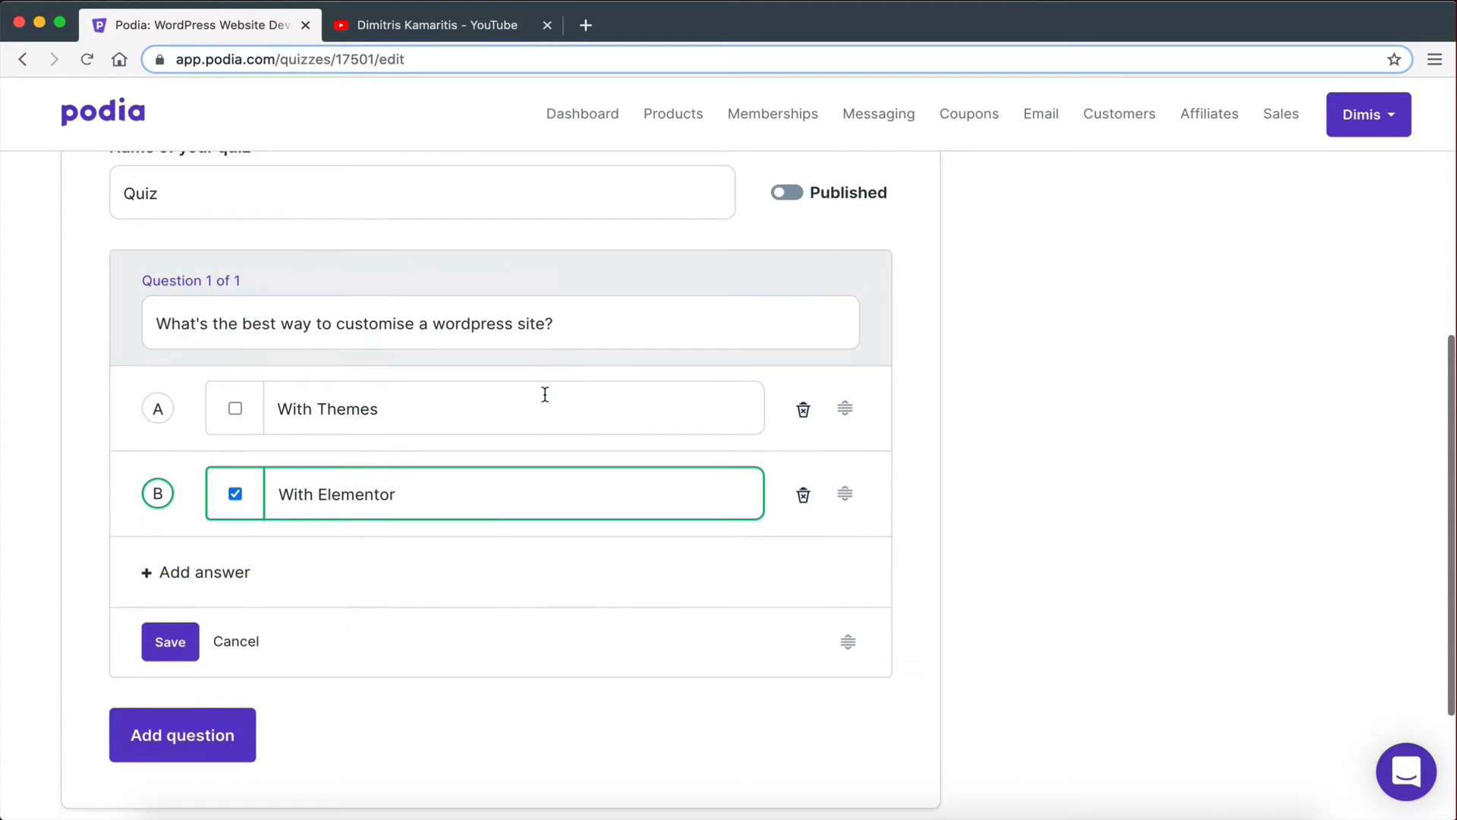
left_click(174, 692)
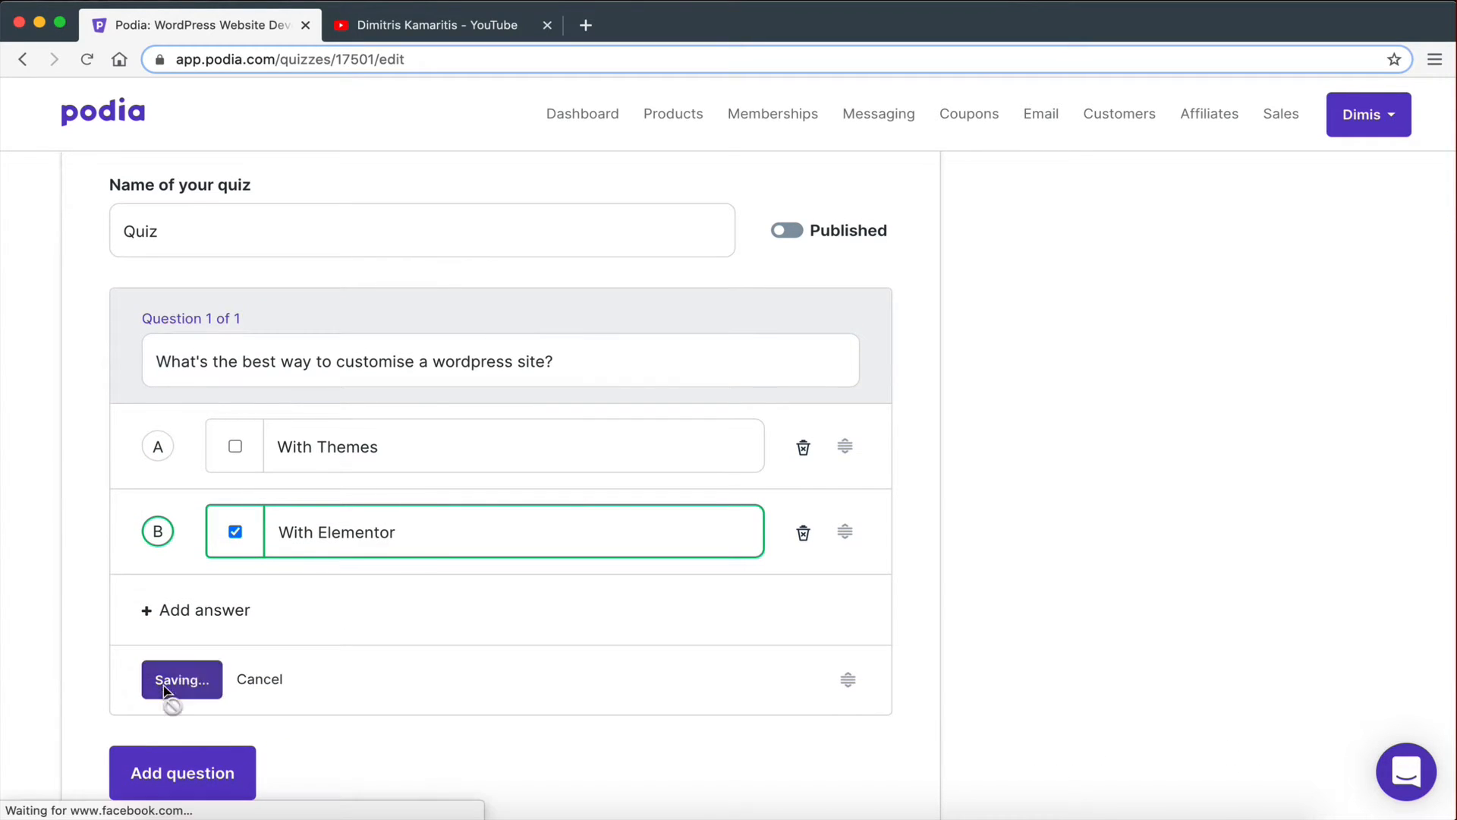
Set the quiz to published and return to the course's lesson list.
scroll(477, 647, "up", 4)
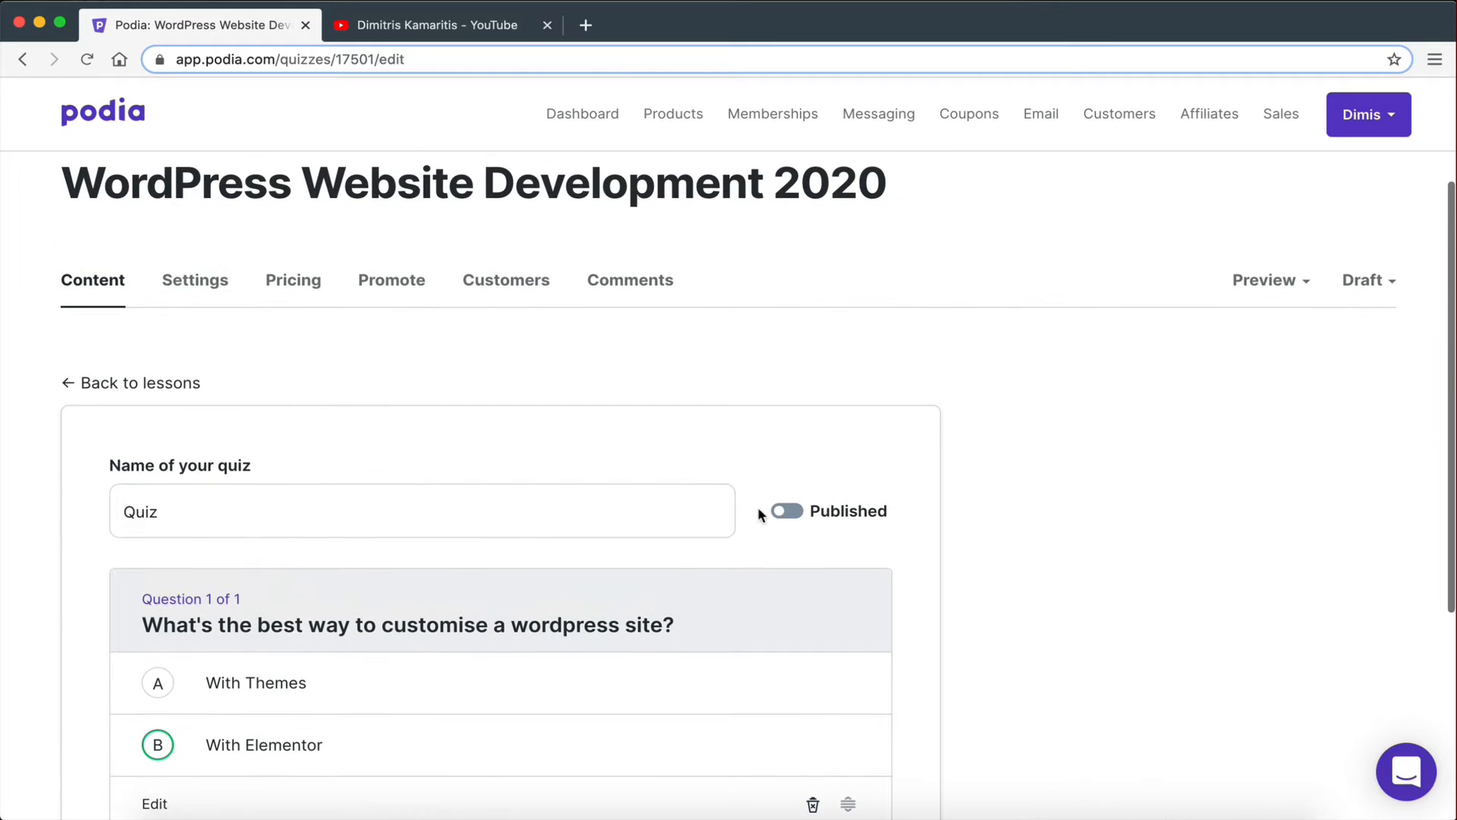
left_click(787, 510)
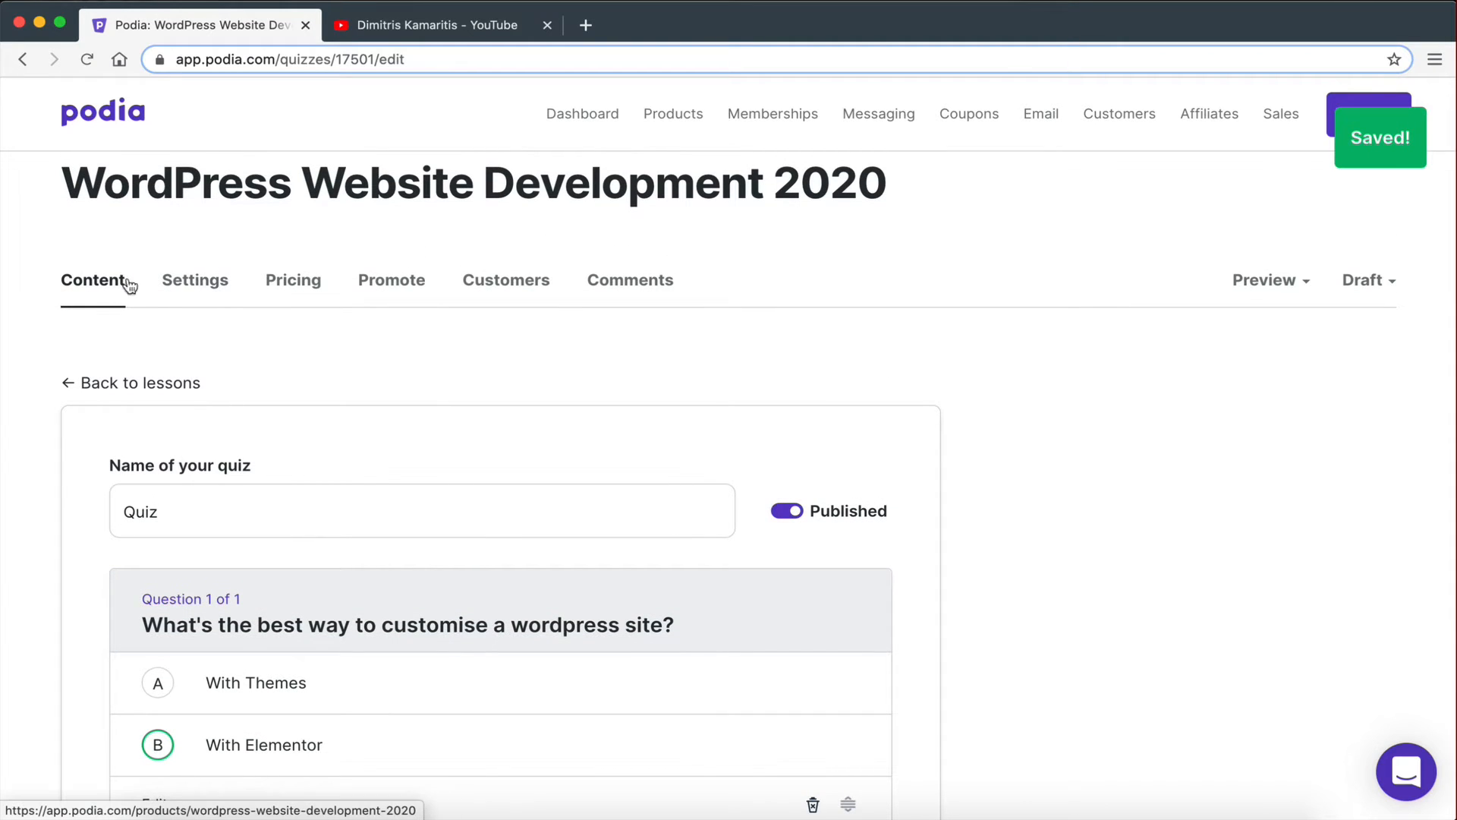
scroll(202, 338, "up", 2)
left_click(133, 529)
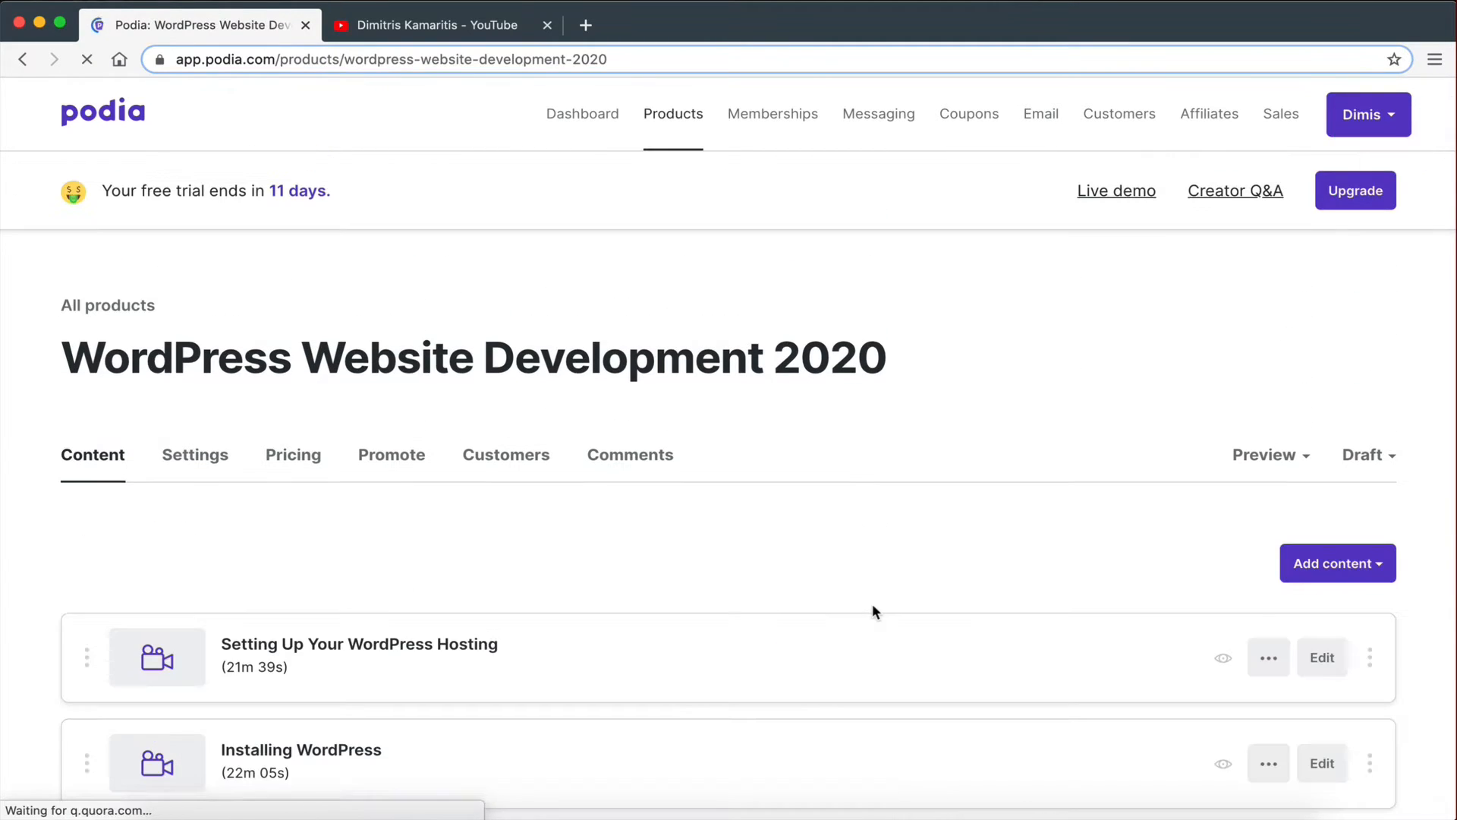
Move the quiz above the "Customising Your Wordpress Website" video in the lesson list.
scroll(850, 584, "down", 5)
scroll(798, 625, "up", 2)
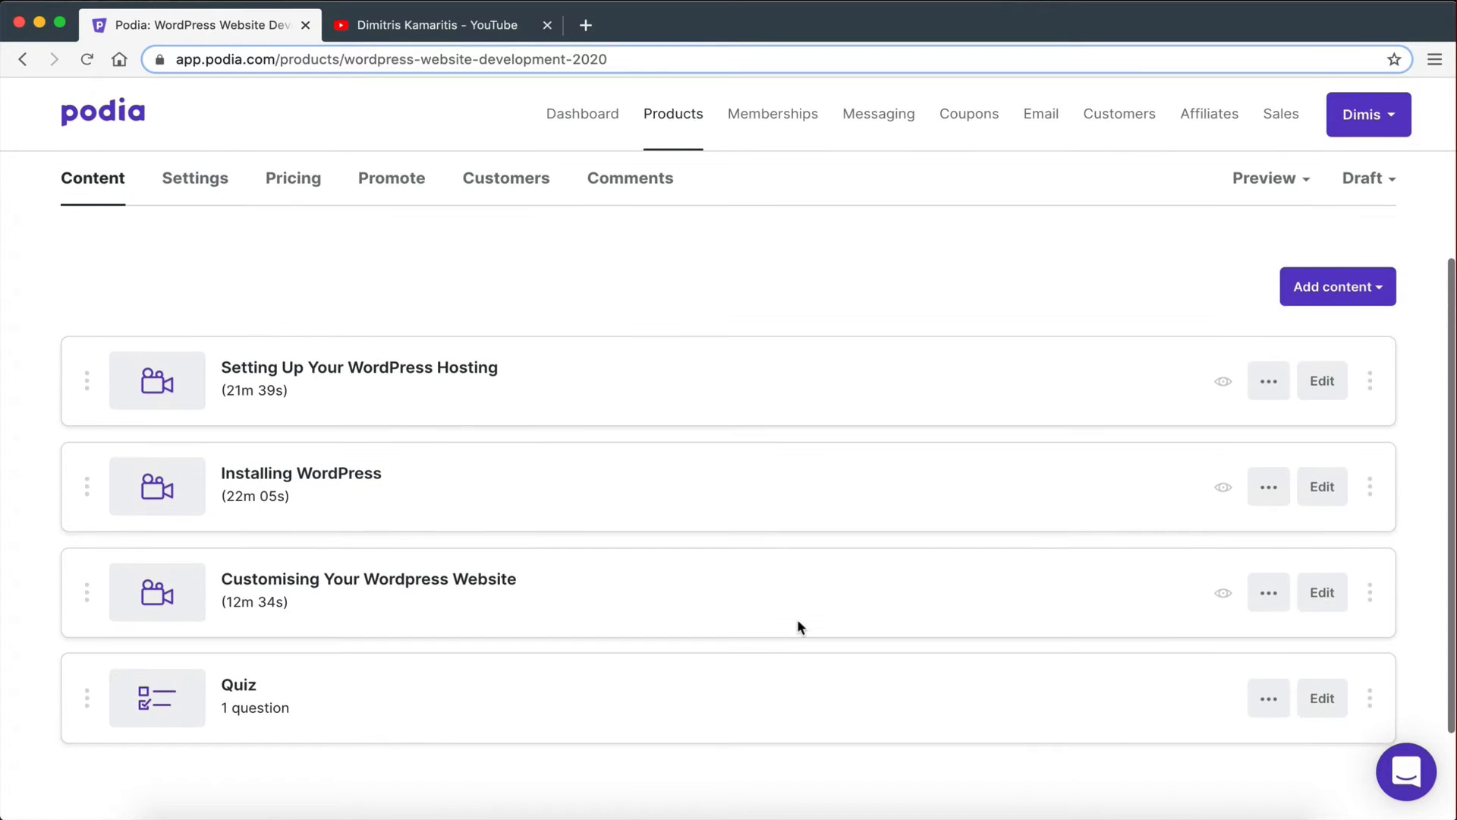
left_click_drag(90, 694, 96, 575)
left_click_drag(671, 558, 662, 617)
Add a content section titled "Introduction" to the course and save it.
scroll(933, 494, "down", 2)
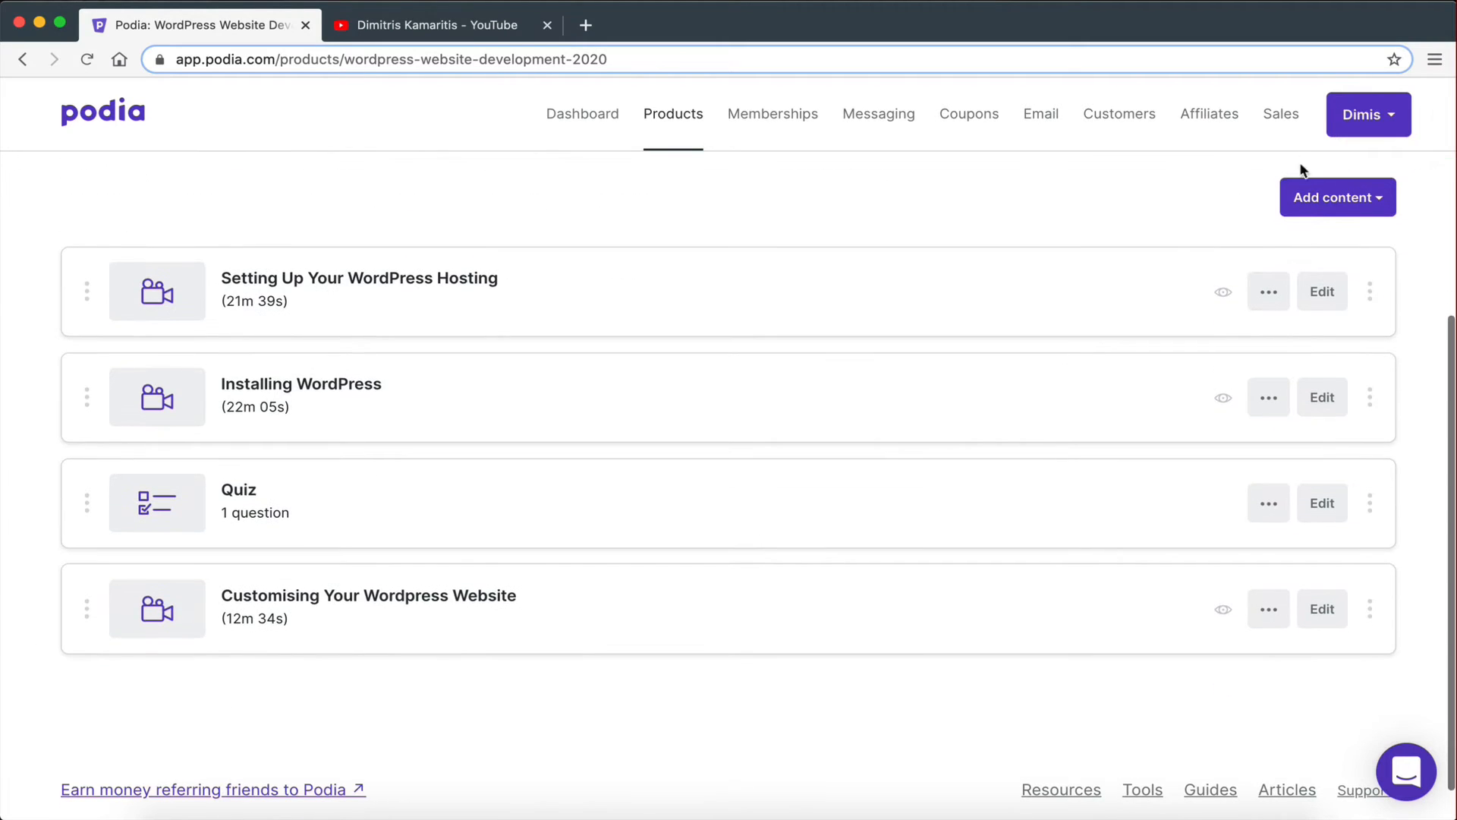
scroll(1310, 227, "up", 2)
left_click(1323, 350)
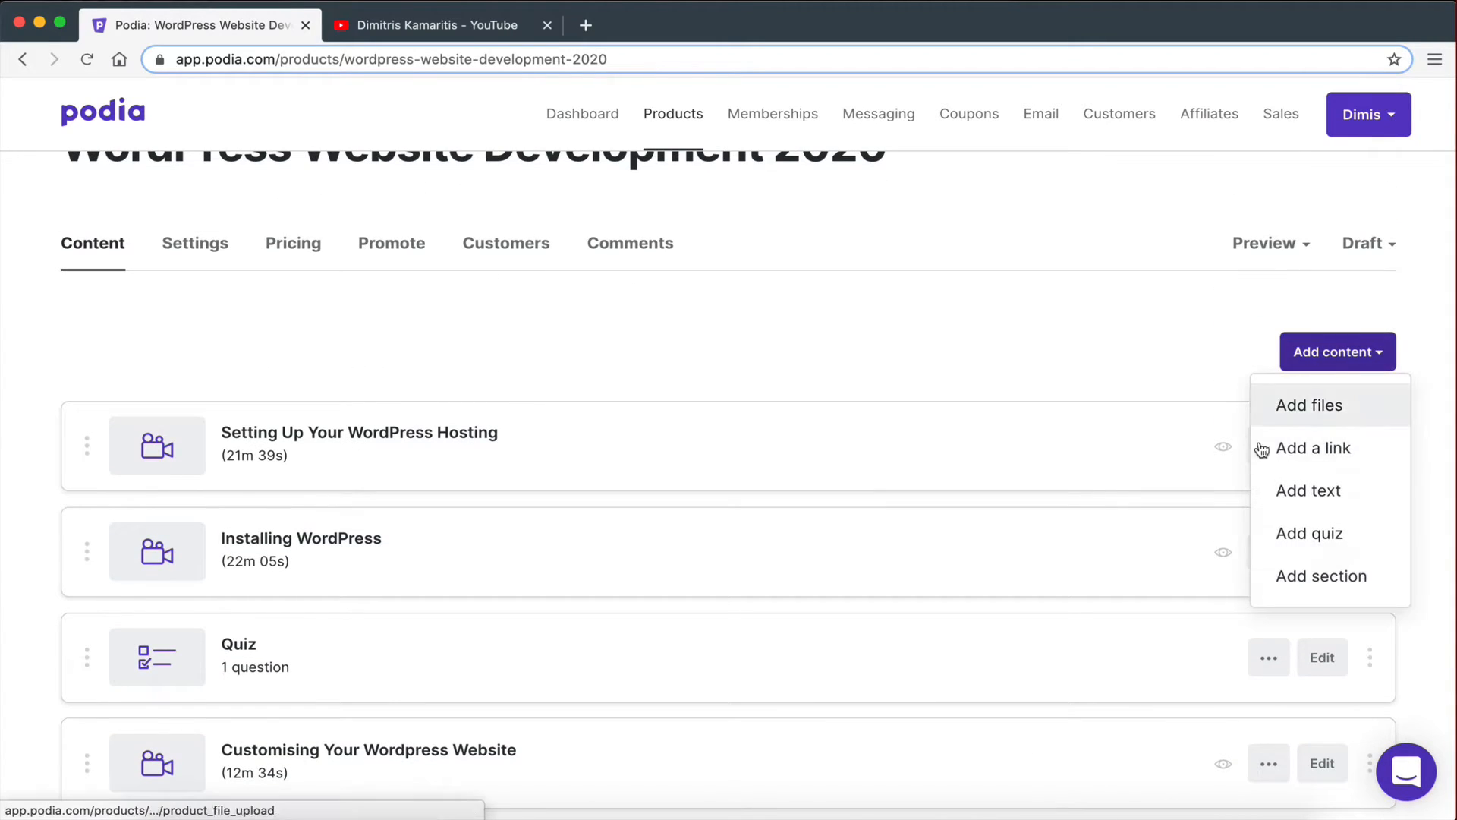
scroll(1290, 470, "down", 1)
left_click(1340, 496)
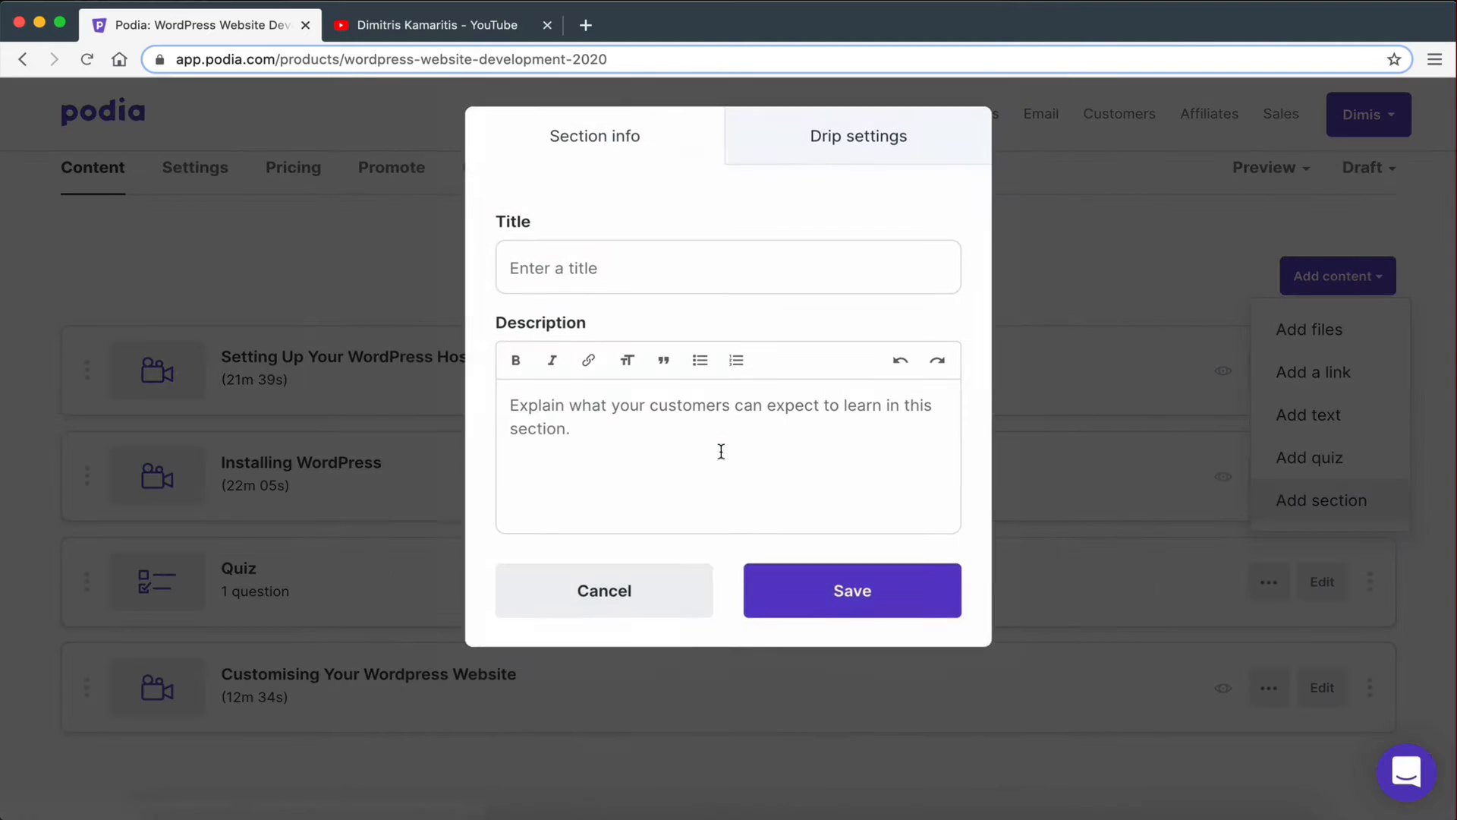
left_click(681, 275)
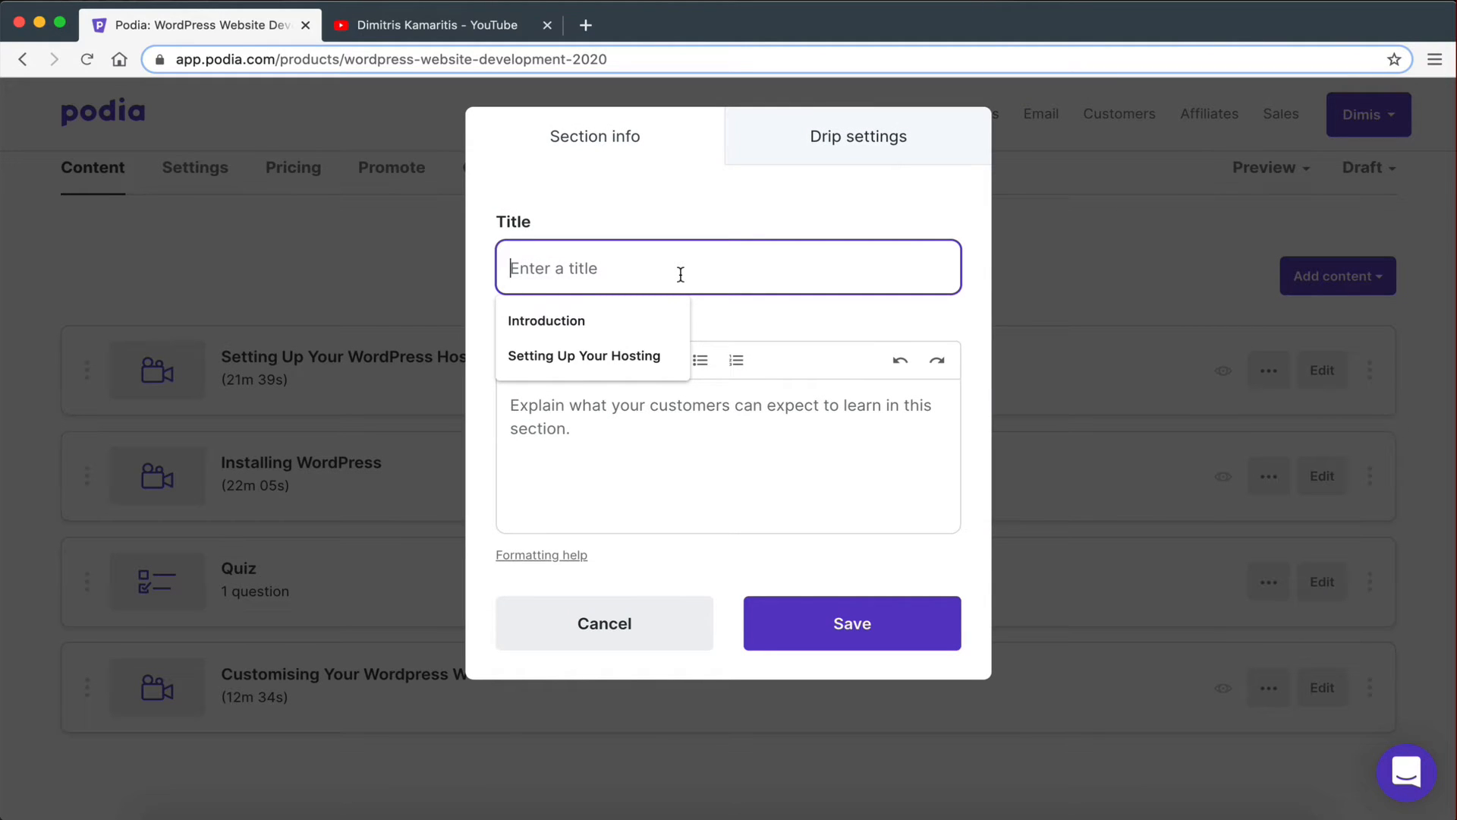
type("Introduction")
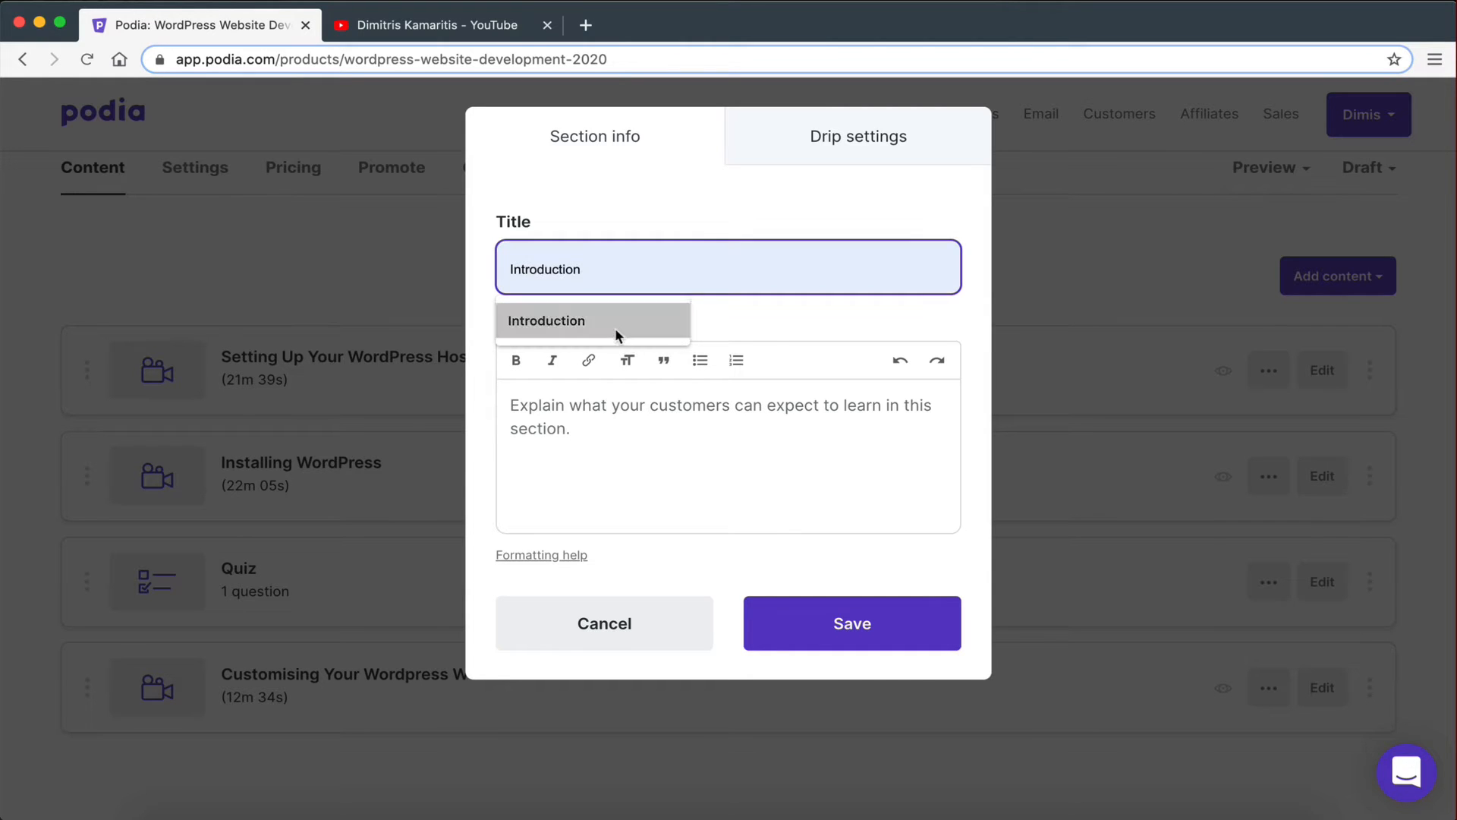
left_click(615, 327)
left_click(898, 627)
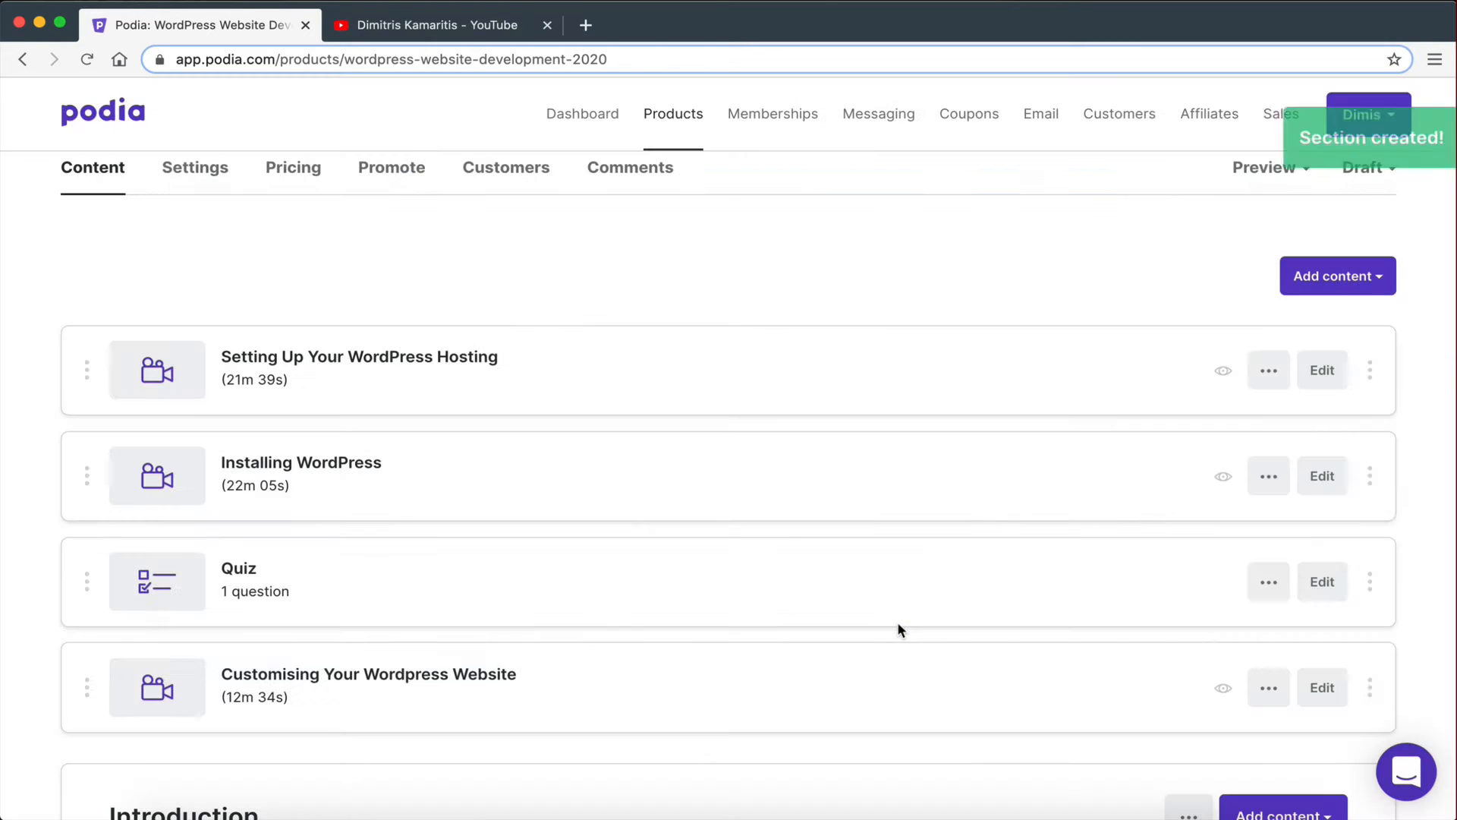
Try to move the "Setting Up Your WordPress Hosting" video into the Introduction section.
scroll(417, 489, "down", 3)
scroll(236, 562, "up", 2)
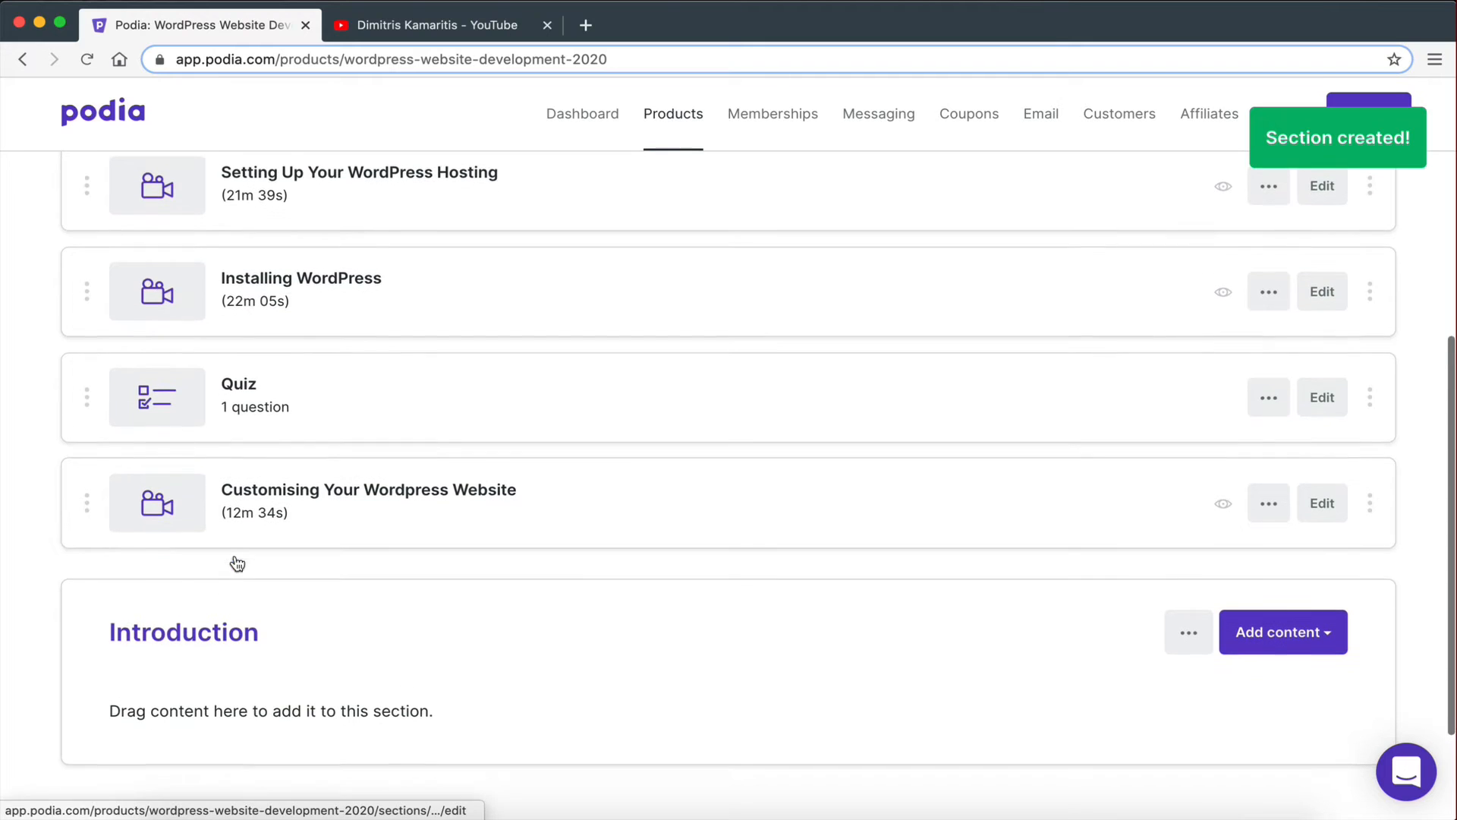
scroll(231, 661, "up", 1)
left_click_drag(91, 218, 174, 693)
scroll(175, 692, "down", 2)
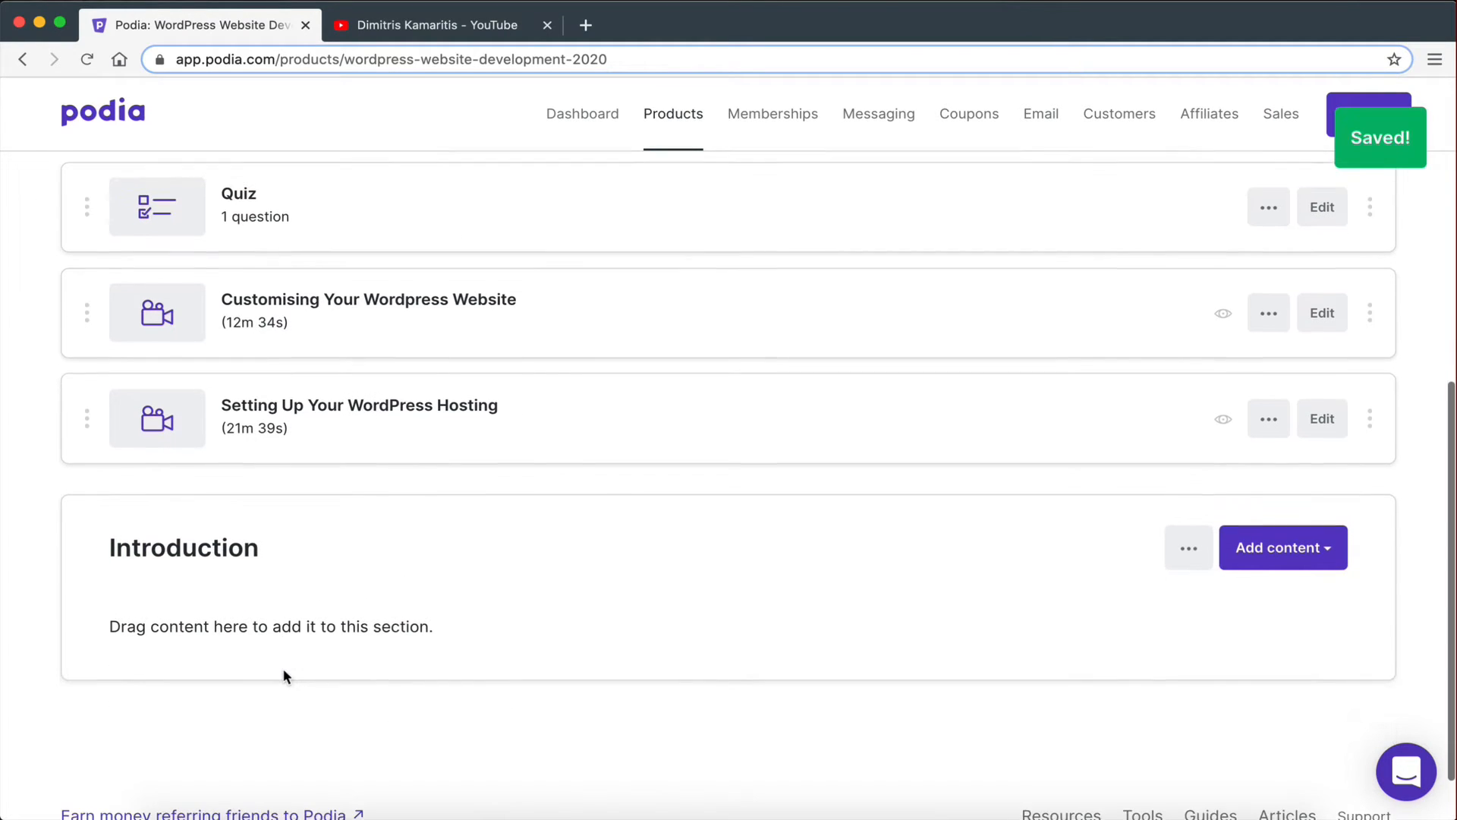
left_click(1189, 541)
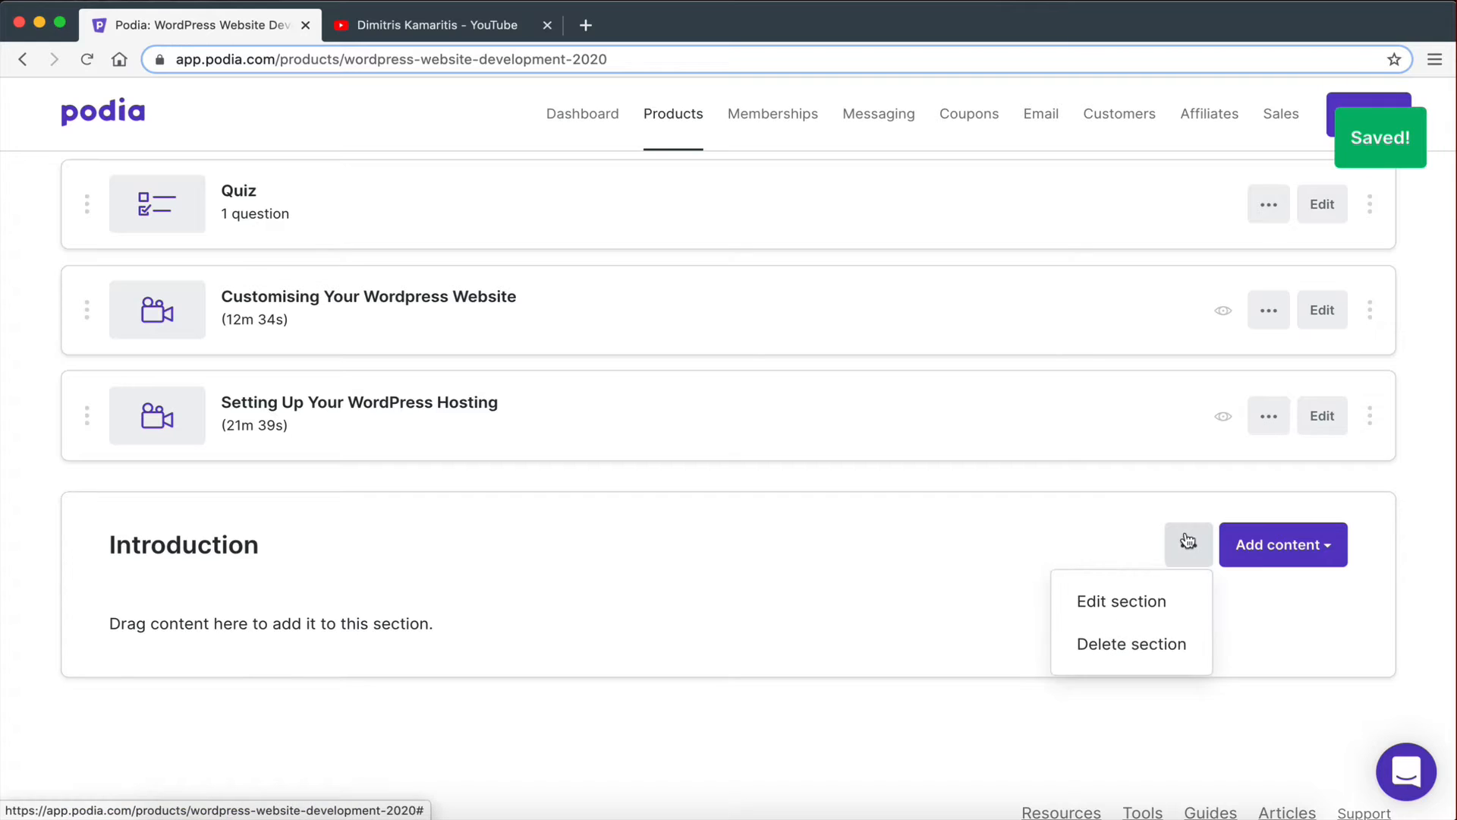
left_click(1113, 603)
left_click(691, 605)
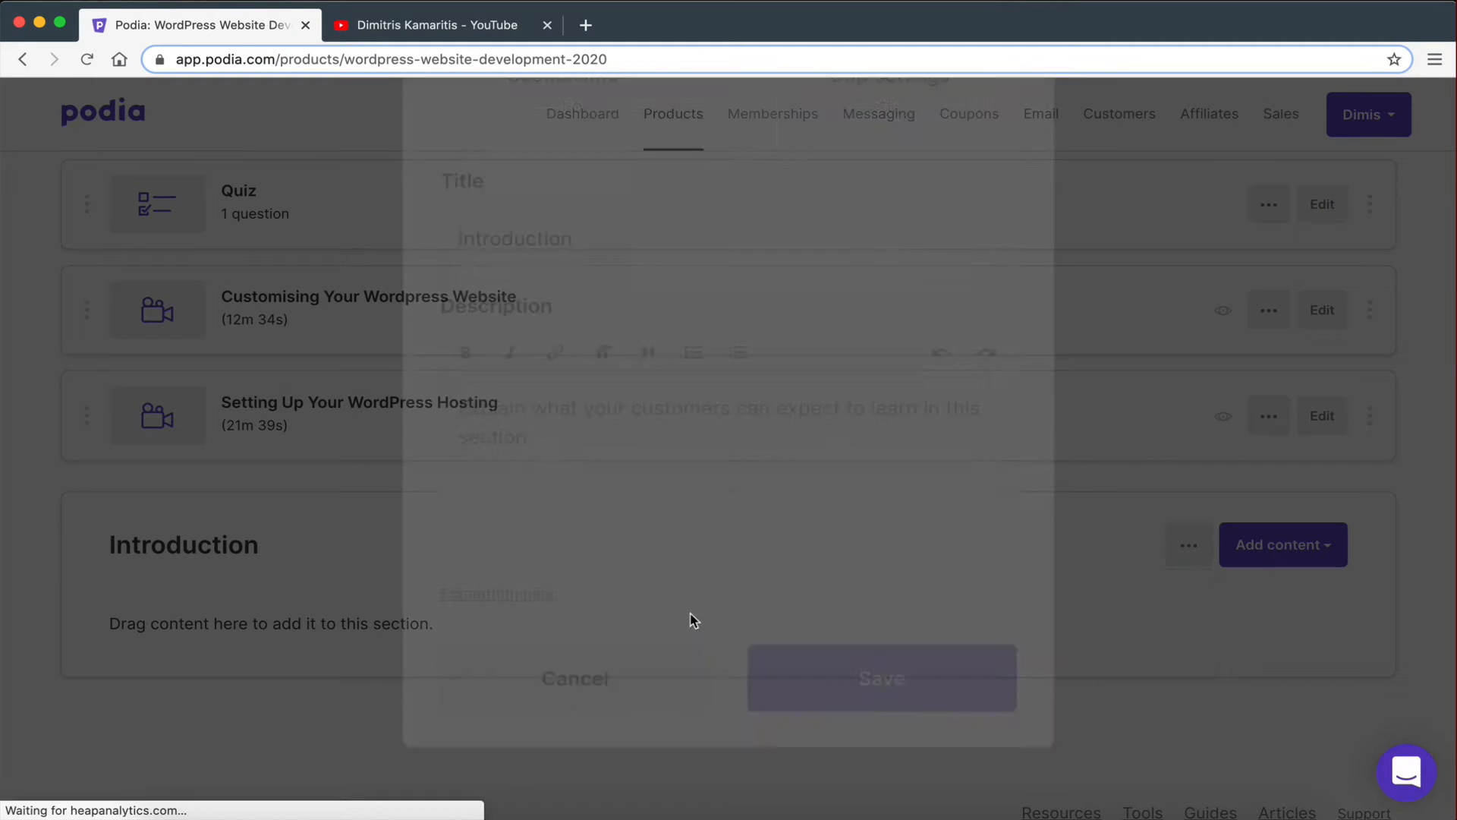
Move the "Installing WordPress", "Customising Your Wordpress Website" and "Setting Up Your WordPress Hosting" videos into the Introduction section.
left_click(1260, 544)
left_click(1012, 571)
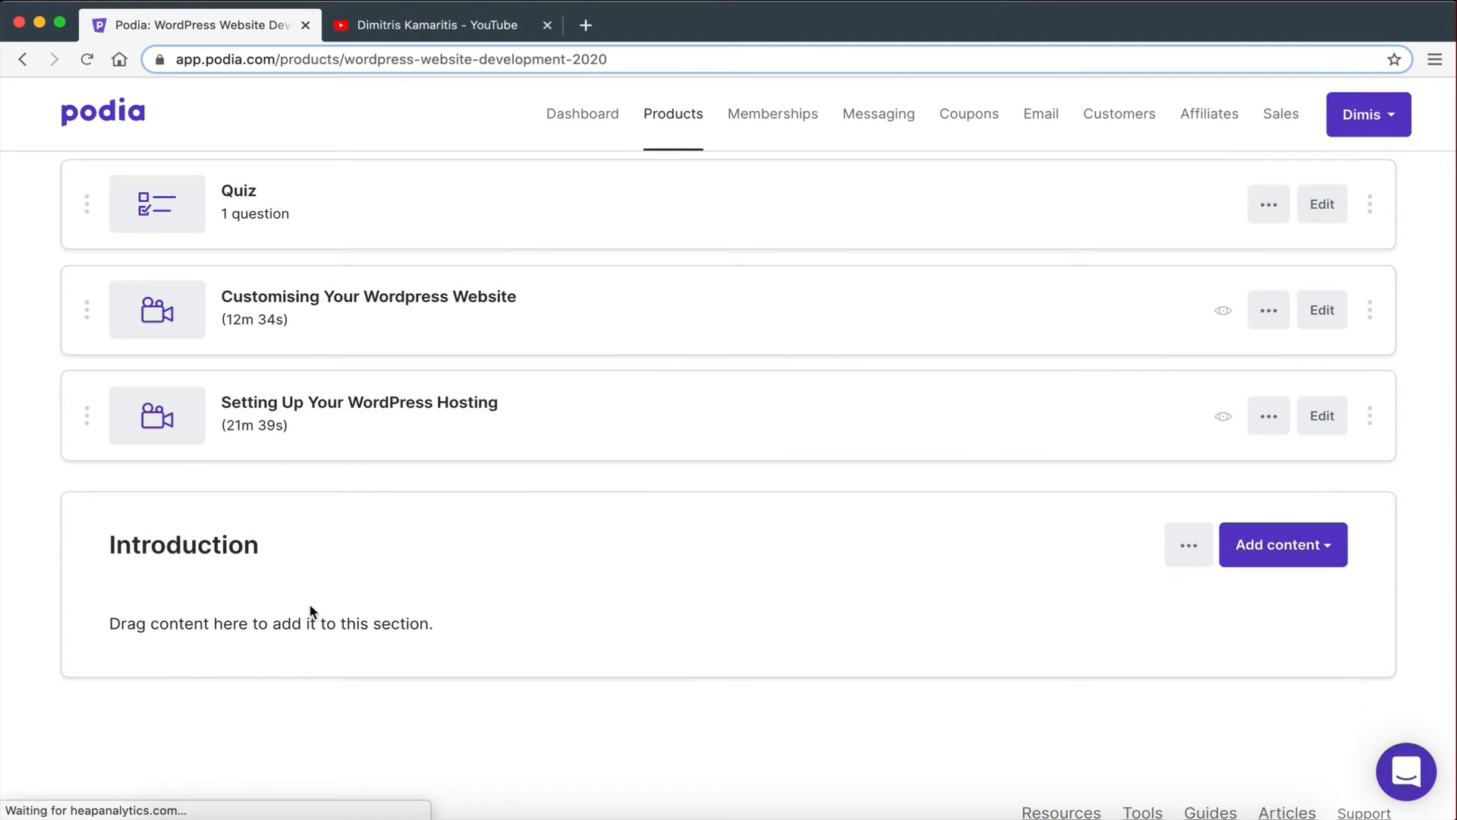
scroll(458, 647, "up", 3)
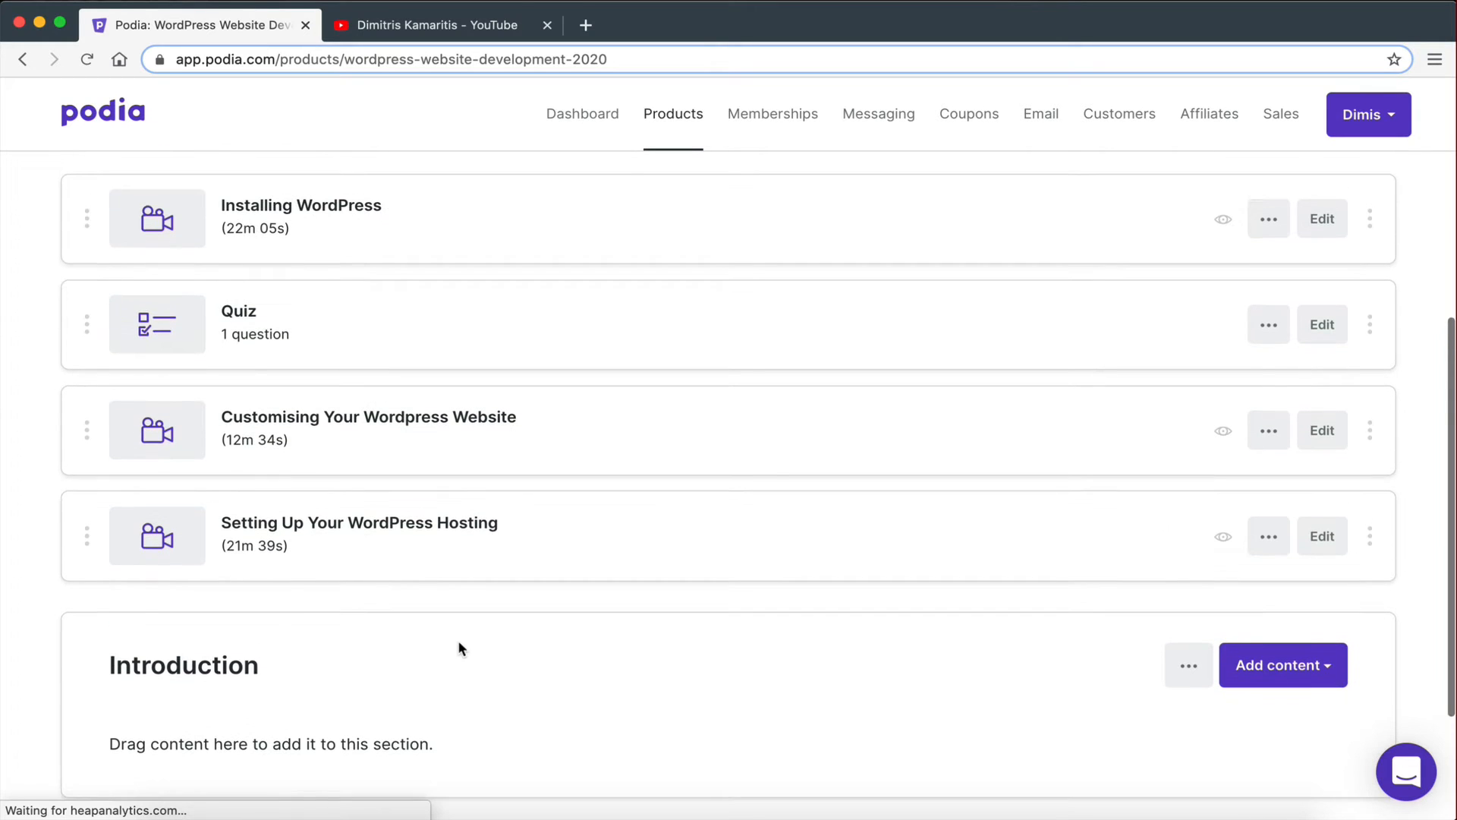
left_click_drag(88, 219, 151, 754)
scroll(266, 706, "down", 2)
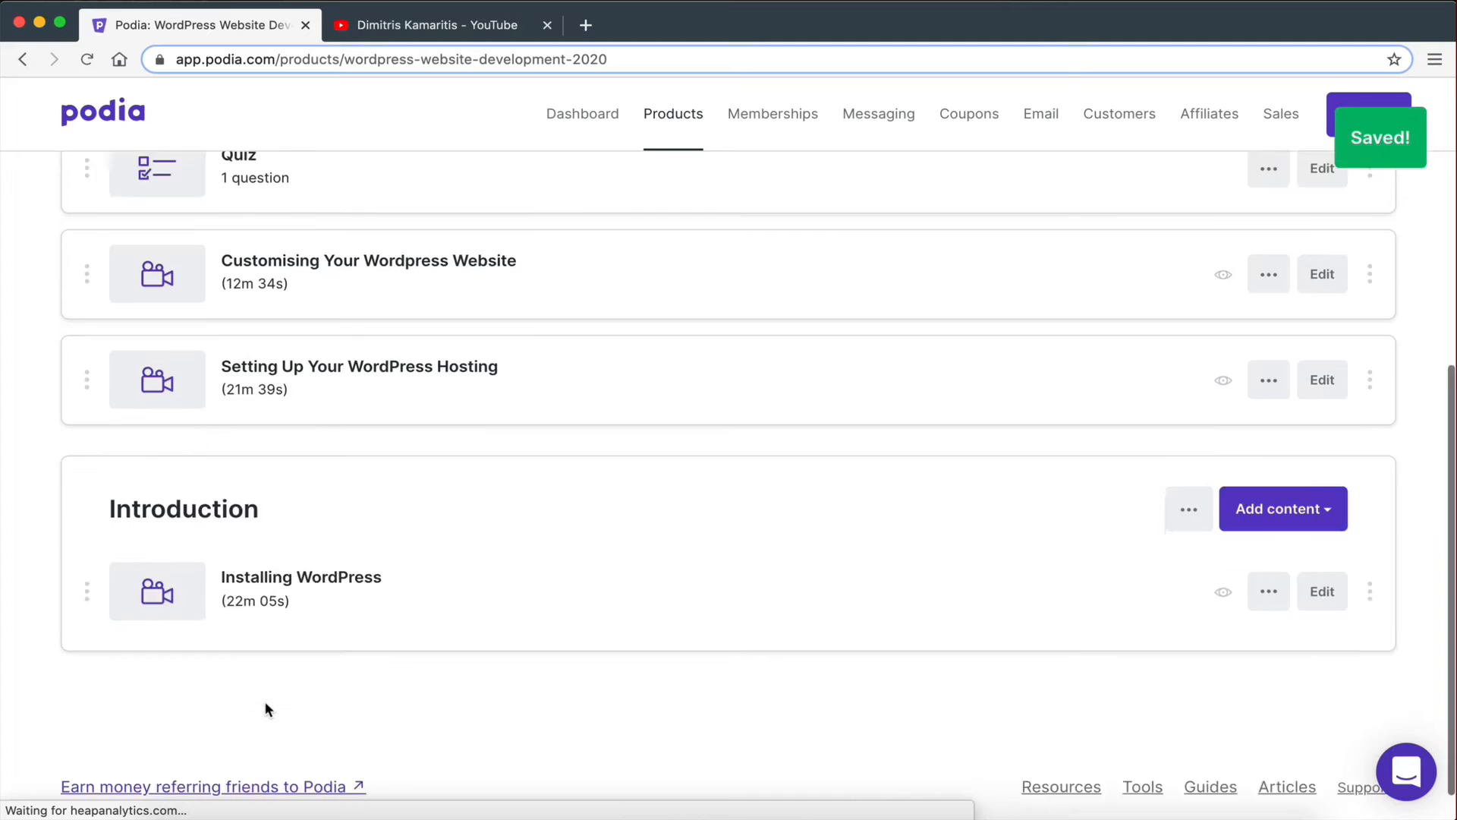
left_click_drag(86, 251, 152, 493)
scroll(111, 299, "up", 2)
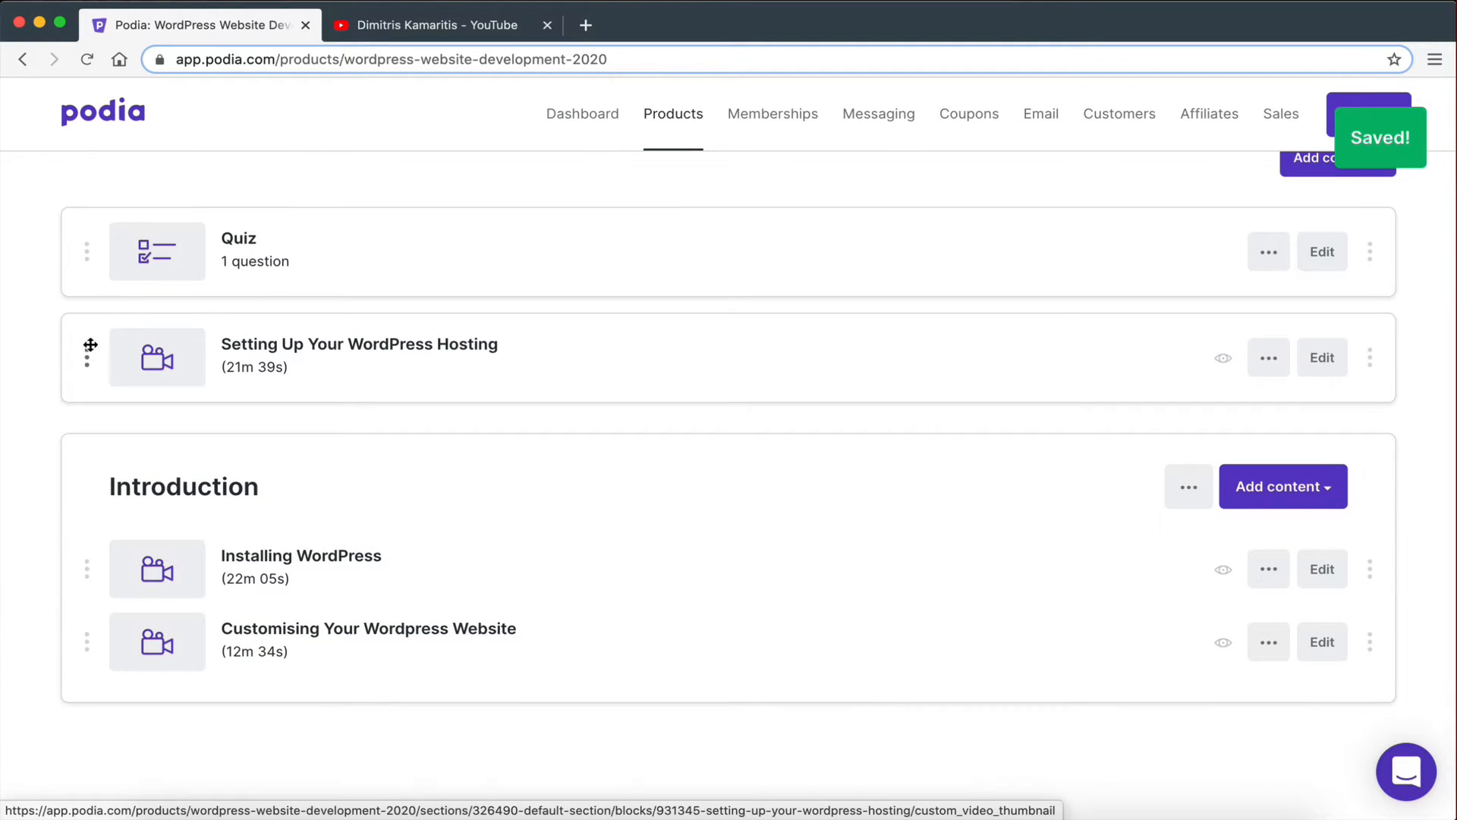
left_click_drag(88, 347, 153, 635)
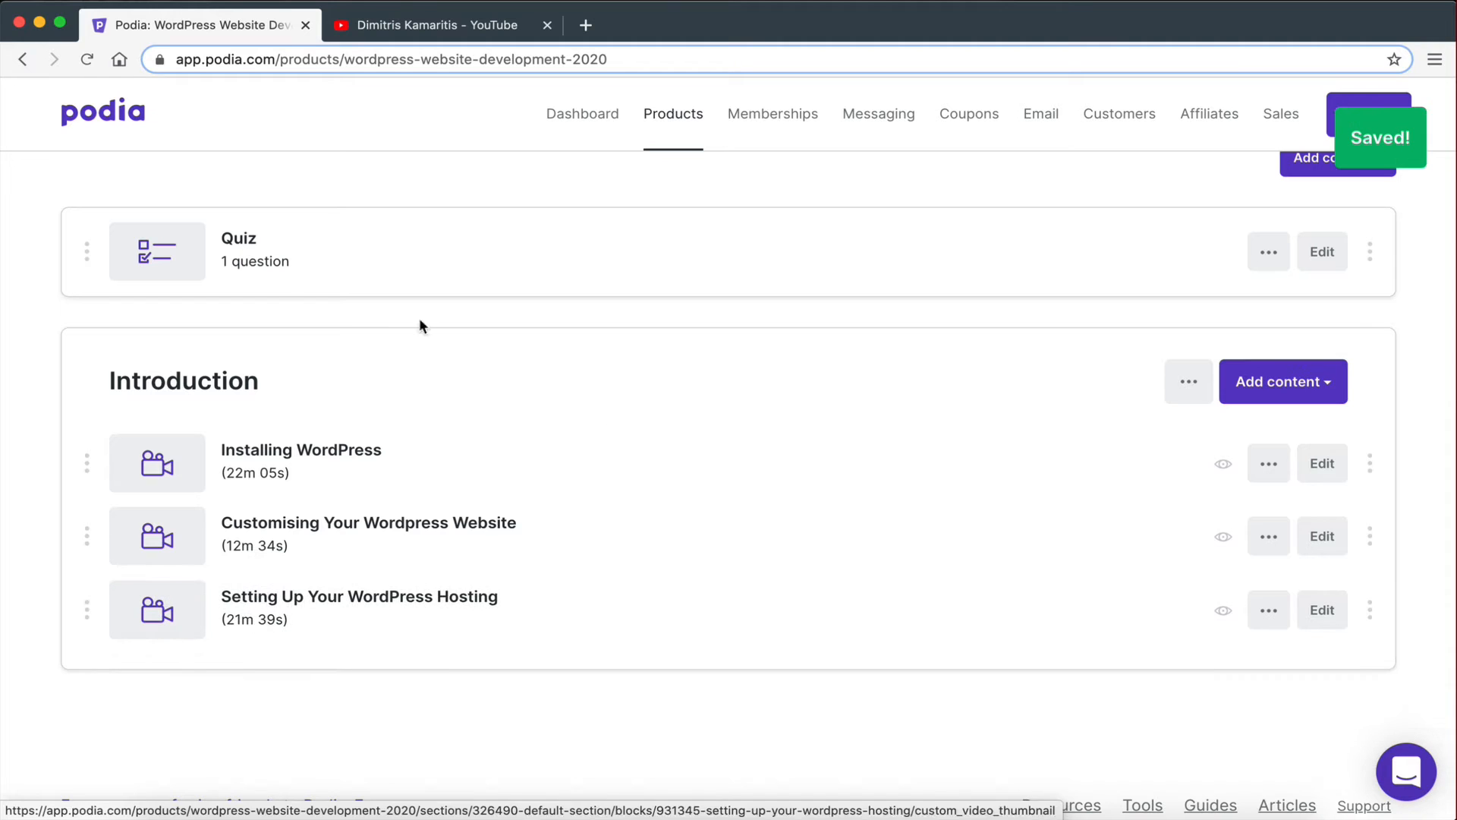
Move the three videos out of the Introduction section to above the quiz, ordered hosting setup, WordPress installation, website customisation.
scroll(807, 435, "up", 3)
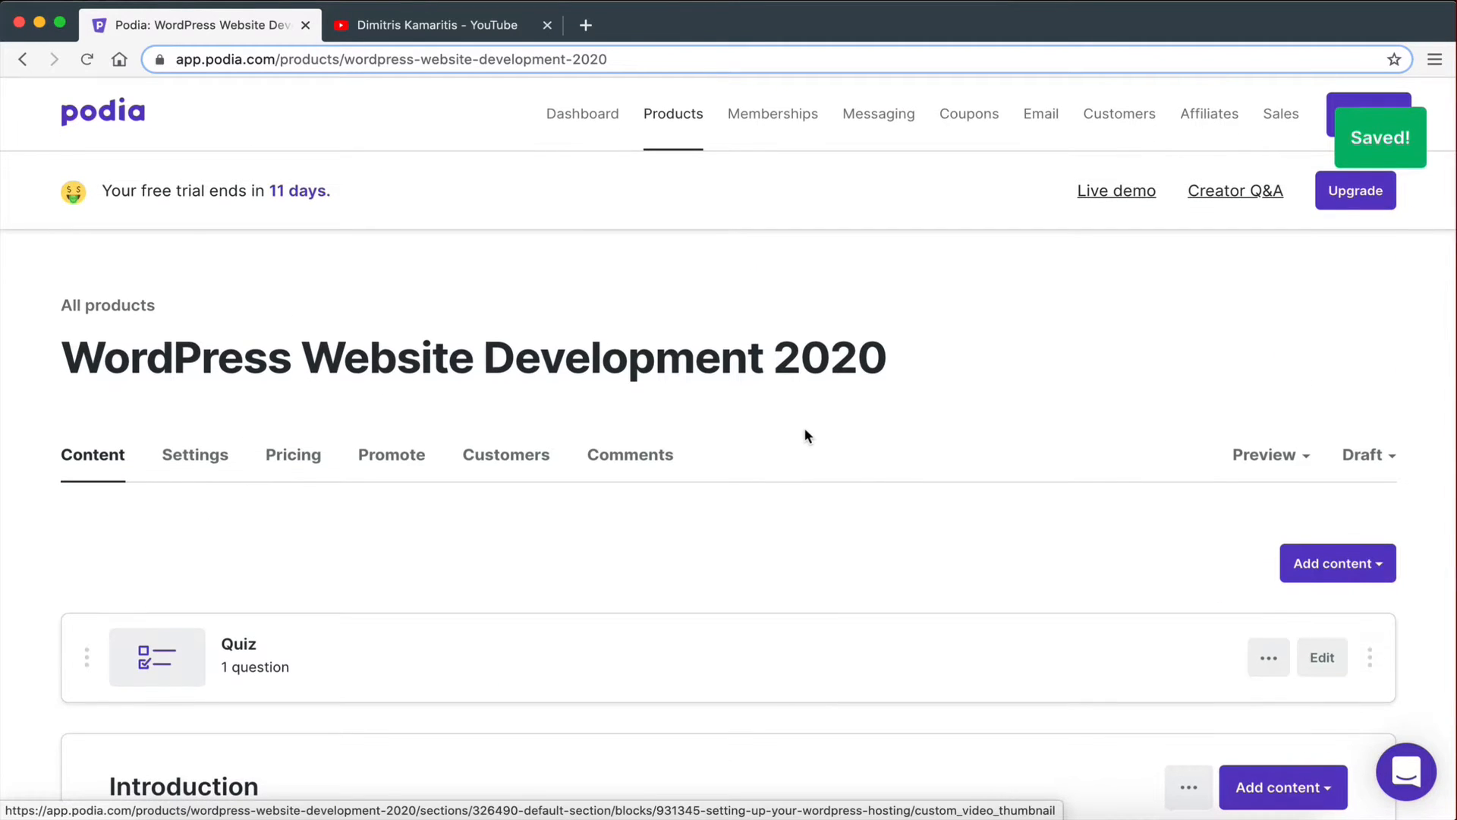
scroll(390, 658, "down", 3)
scroll(390, 659, "up", 1)
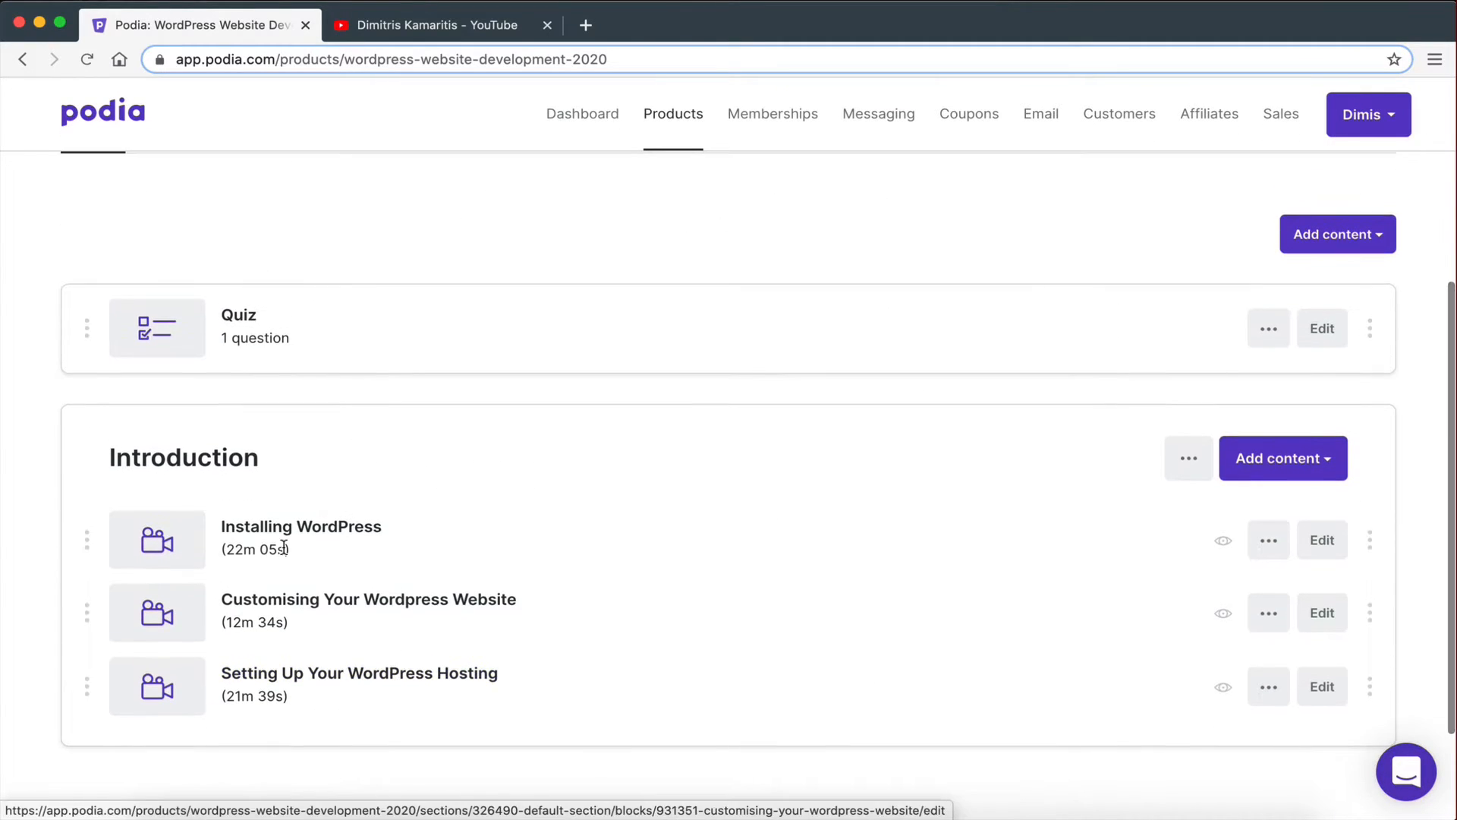
scroll(202, 579, "up", 1)
left_click_drag(89, 589, 121, 372)
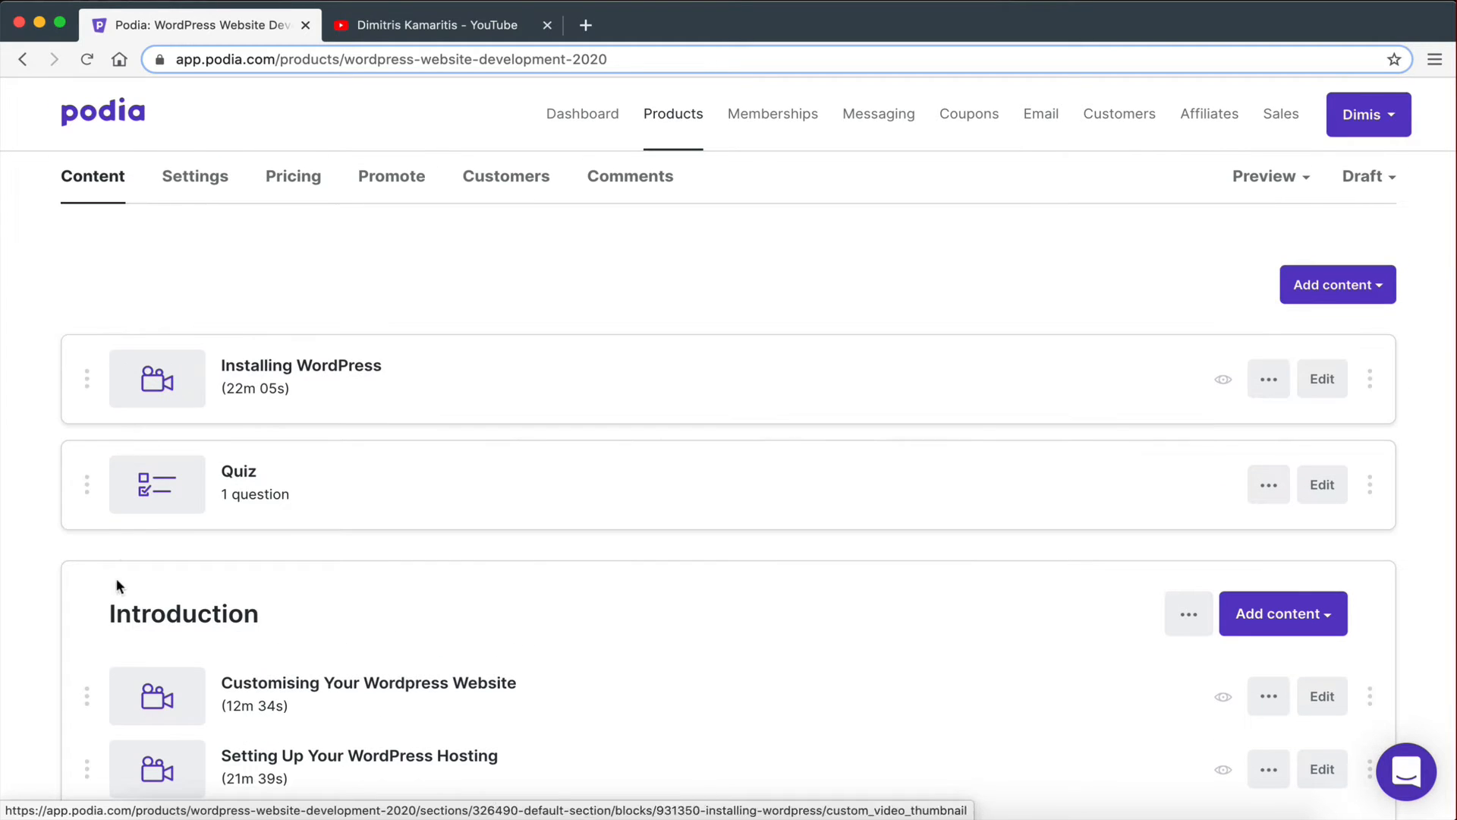
left_click_drag(87, 689, 98, 342)
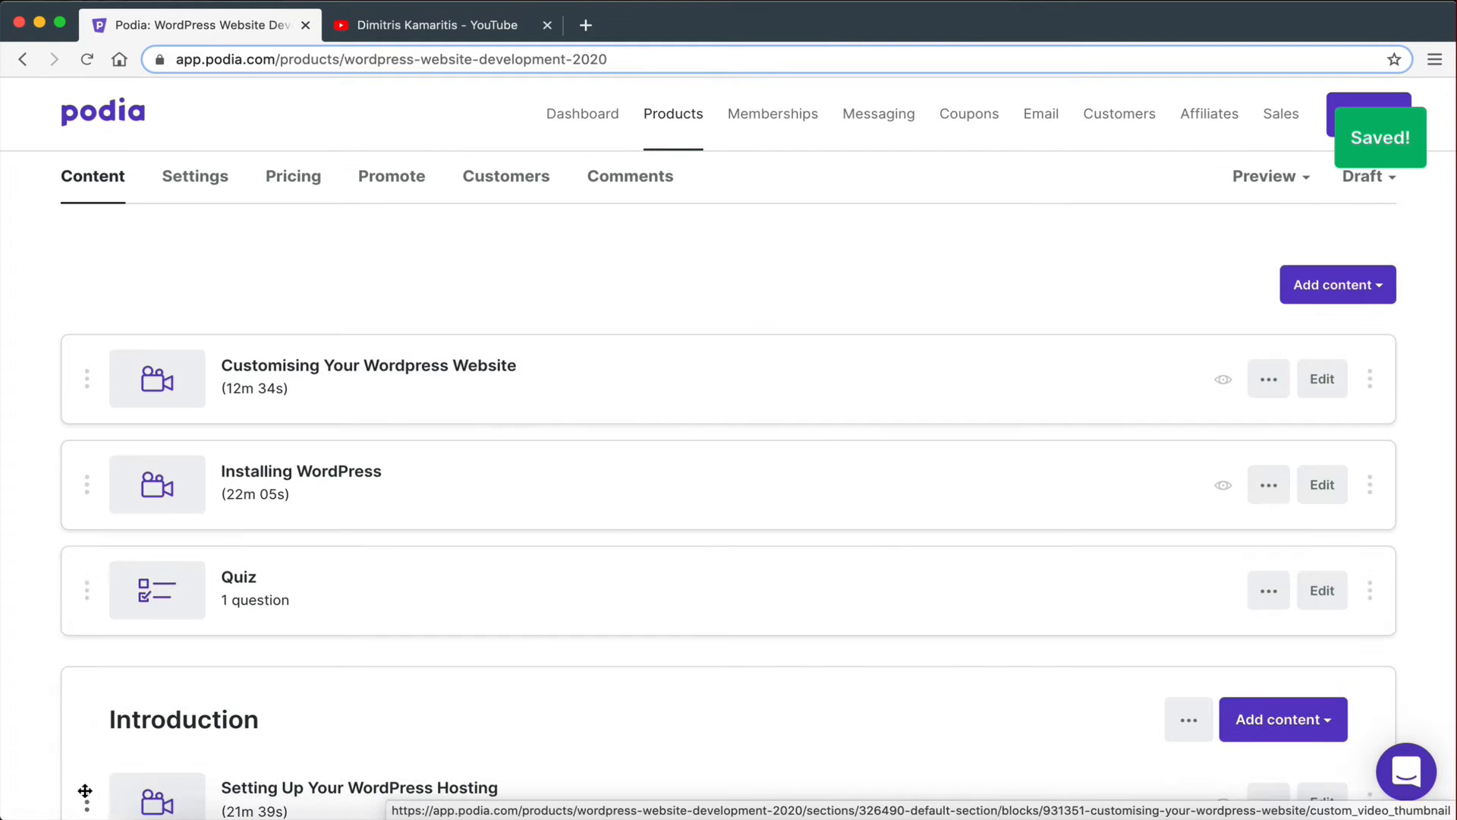
left_click_drag(98, 789, 81, 317)
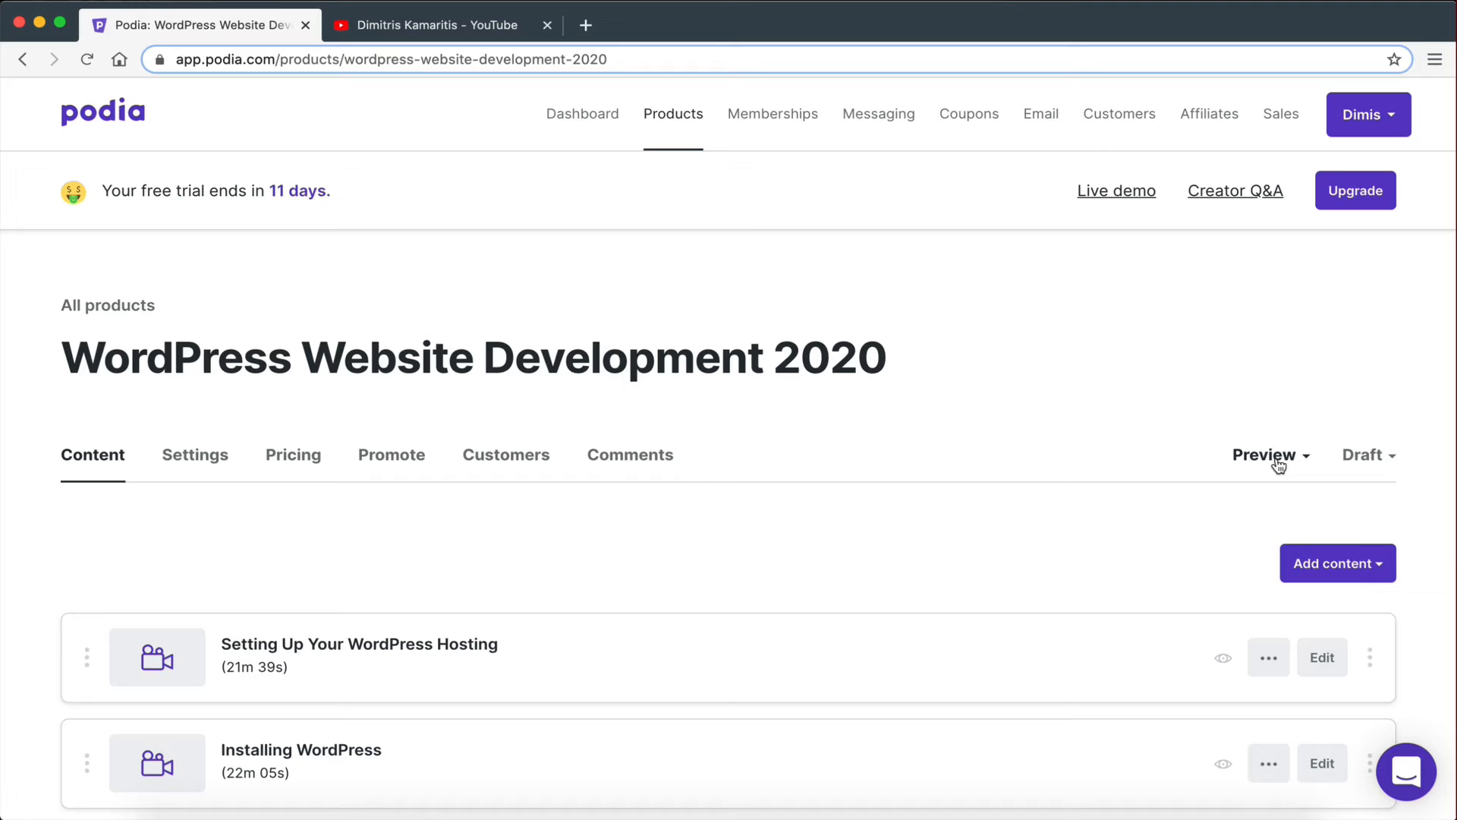
Preview the course page, play the "Setting Up Your WordPress Hosting" lesson video and close the preview.
left_click(1275, 460)
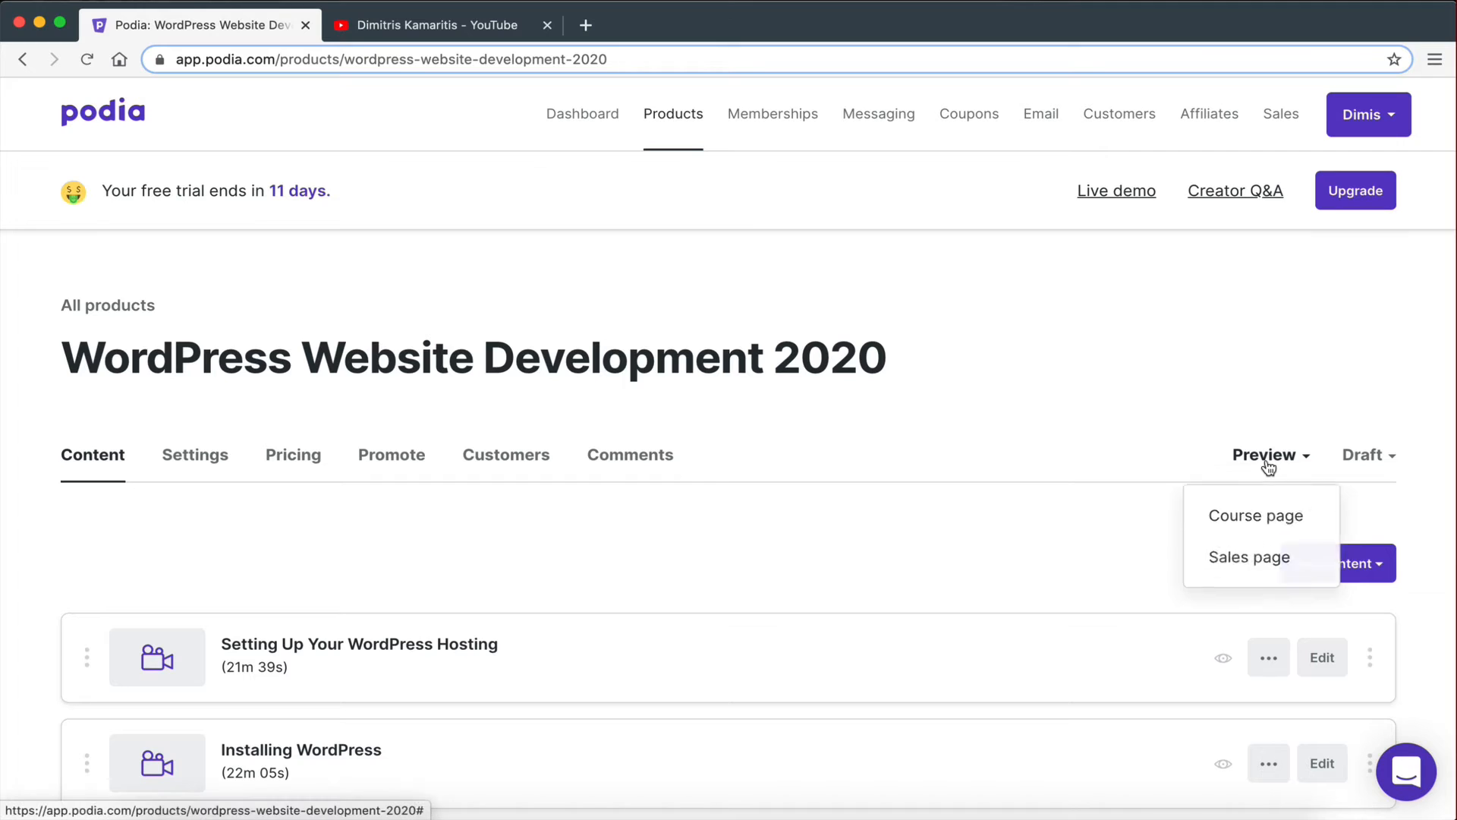
left_click(1264, 518)
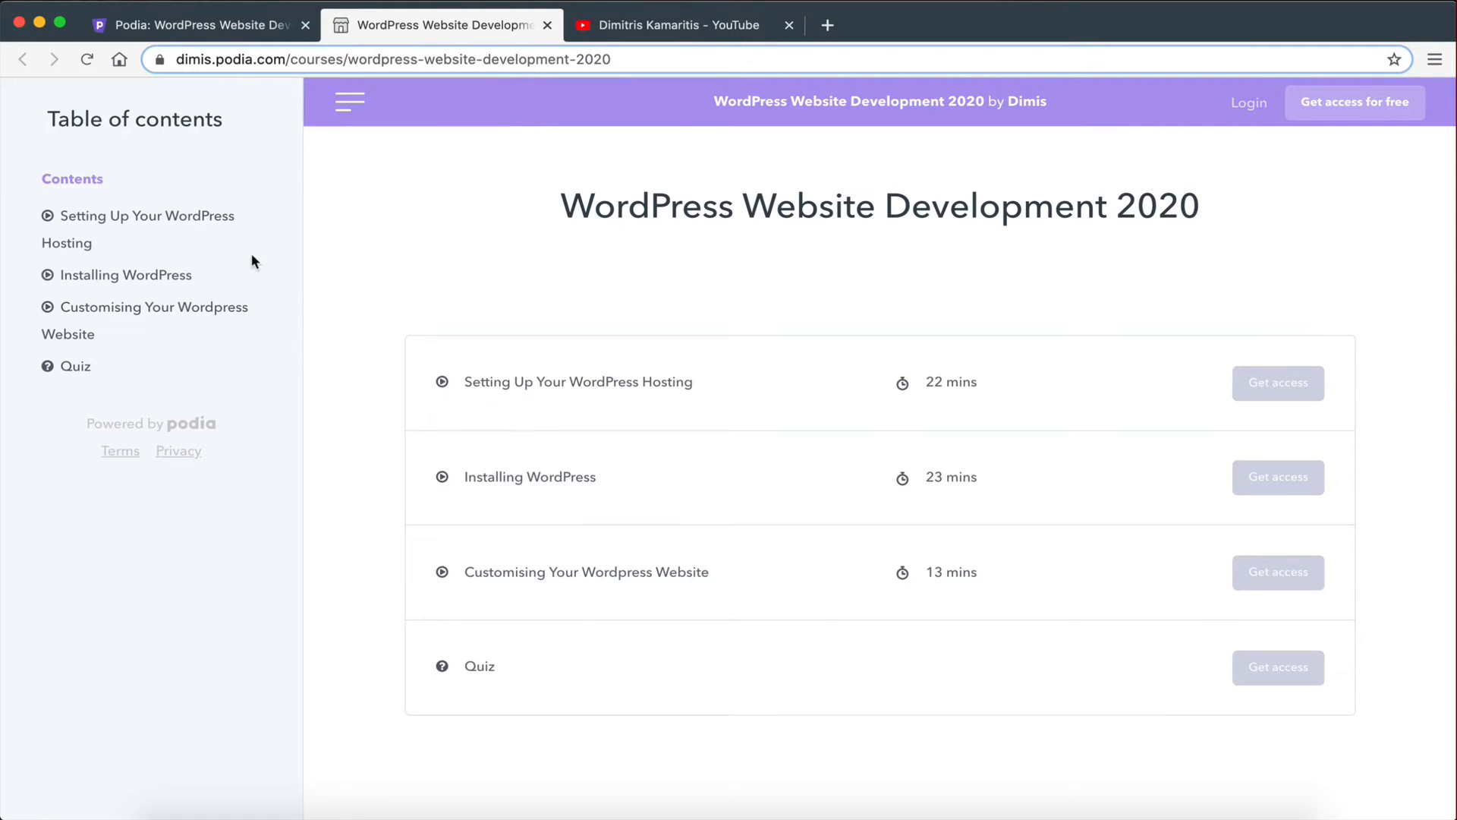
left_click(118, 219)
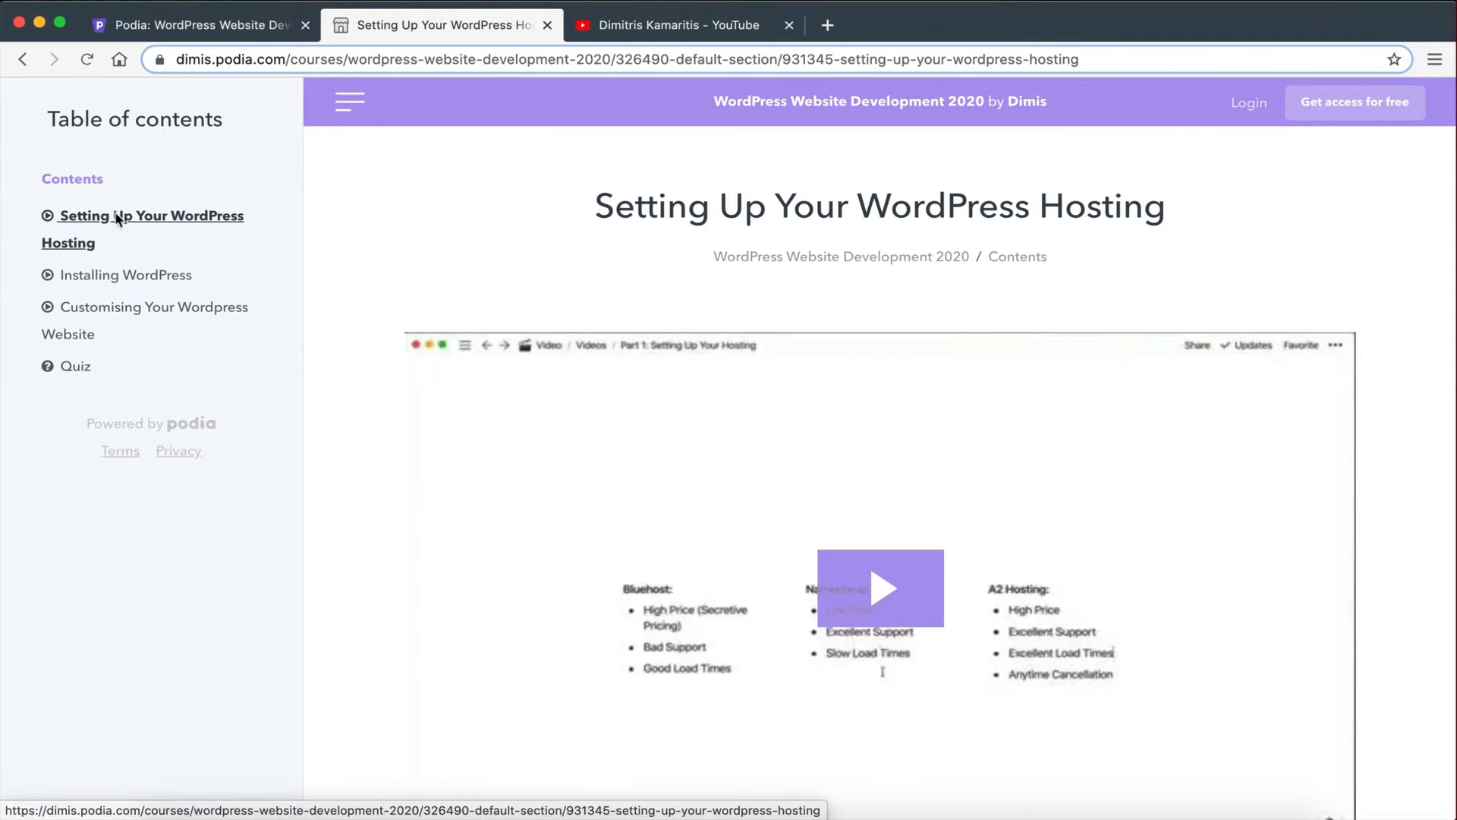
scroll(457, 337, "down", 3)
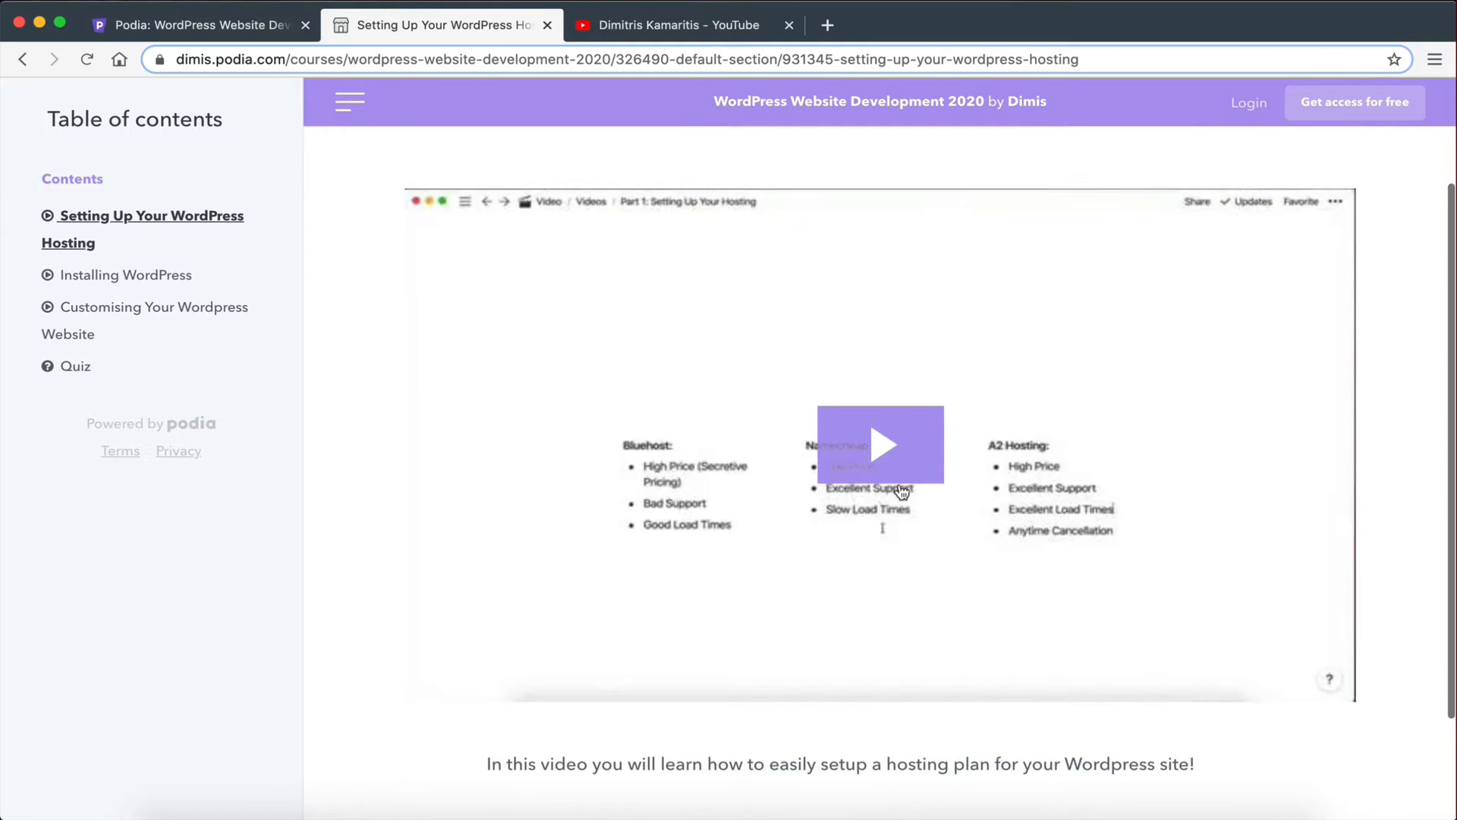
left_click(894, 450)
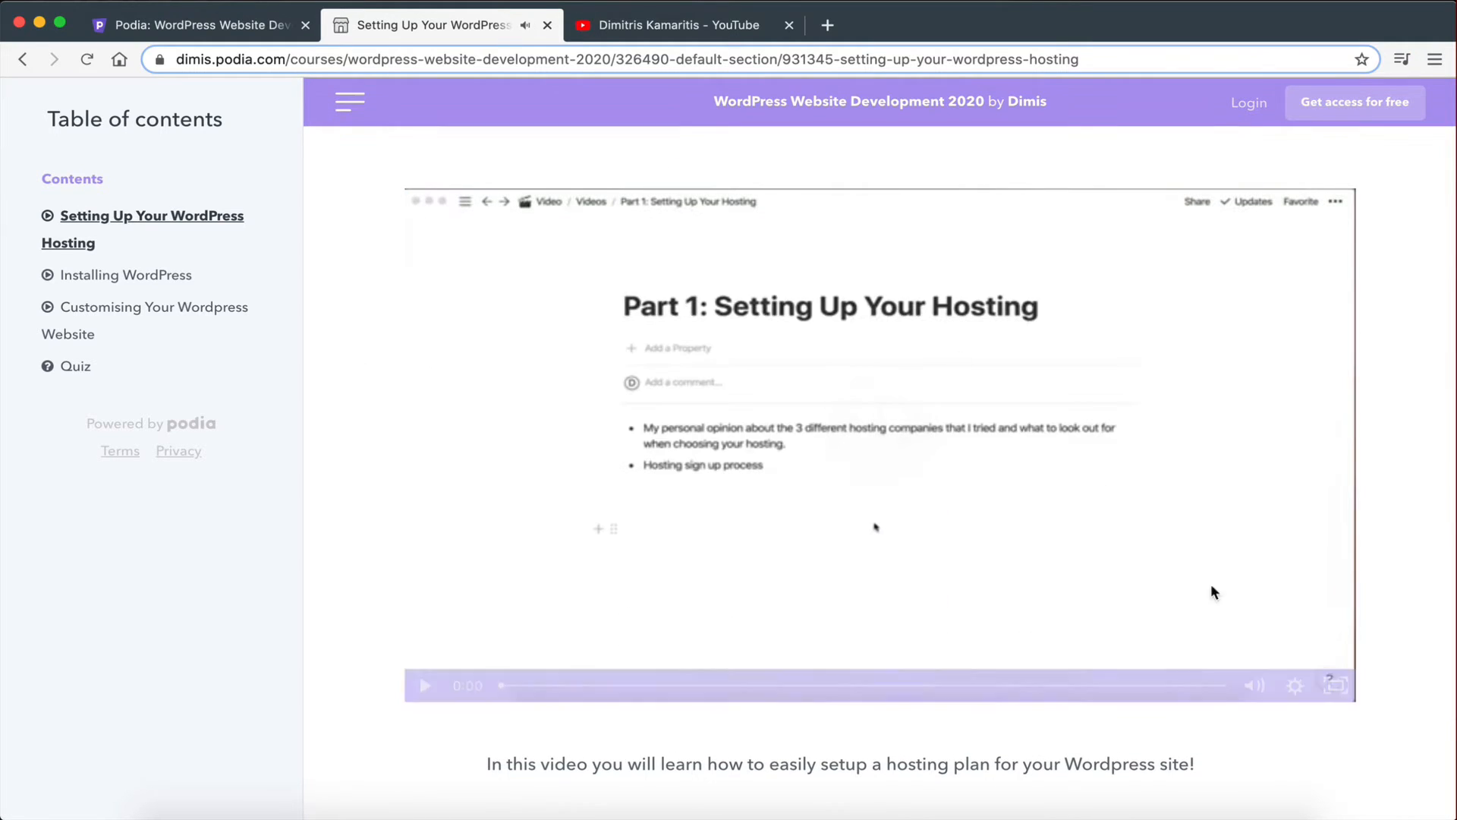
scroll(1392, 501, "down", 1)
scroll(1392, 504, "down", 1)
scroll(1329, 540, "up", 5)
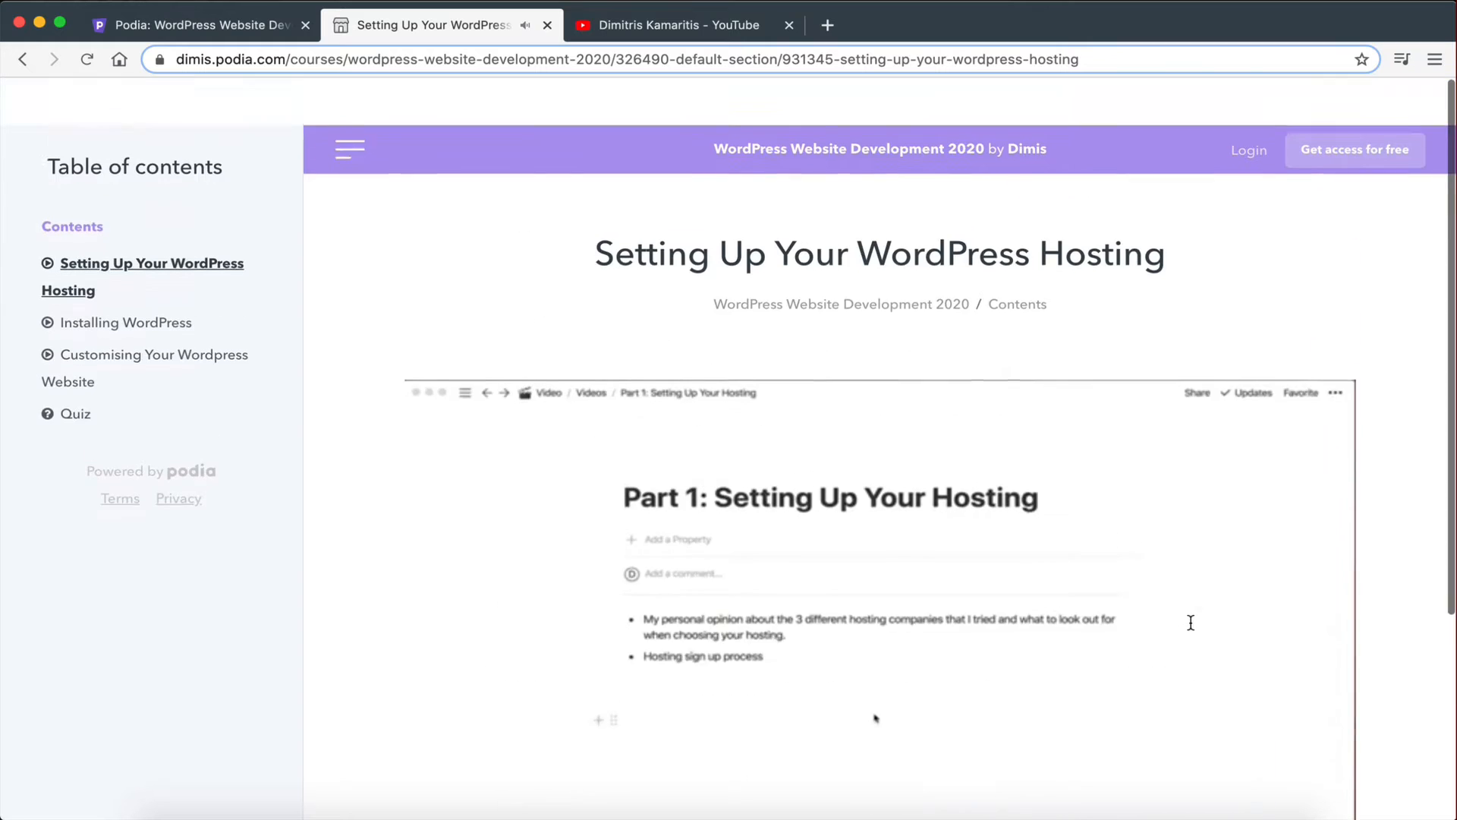
left_click(547, 25)
Set the course's status to Published and postpone its promotion.
scroll(812, 509, "down", 2)
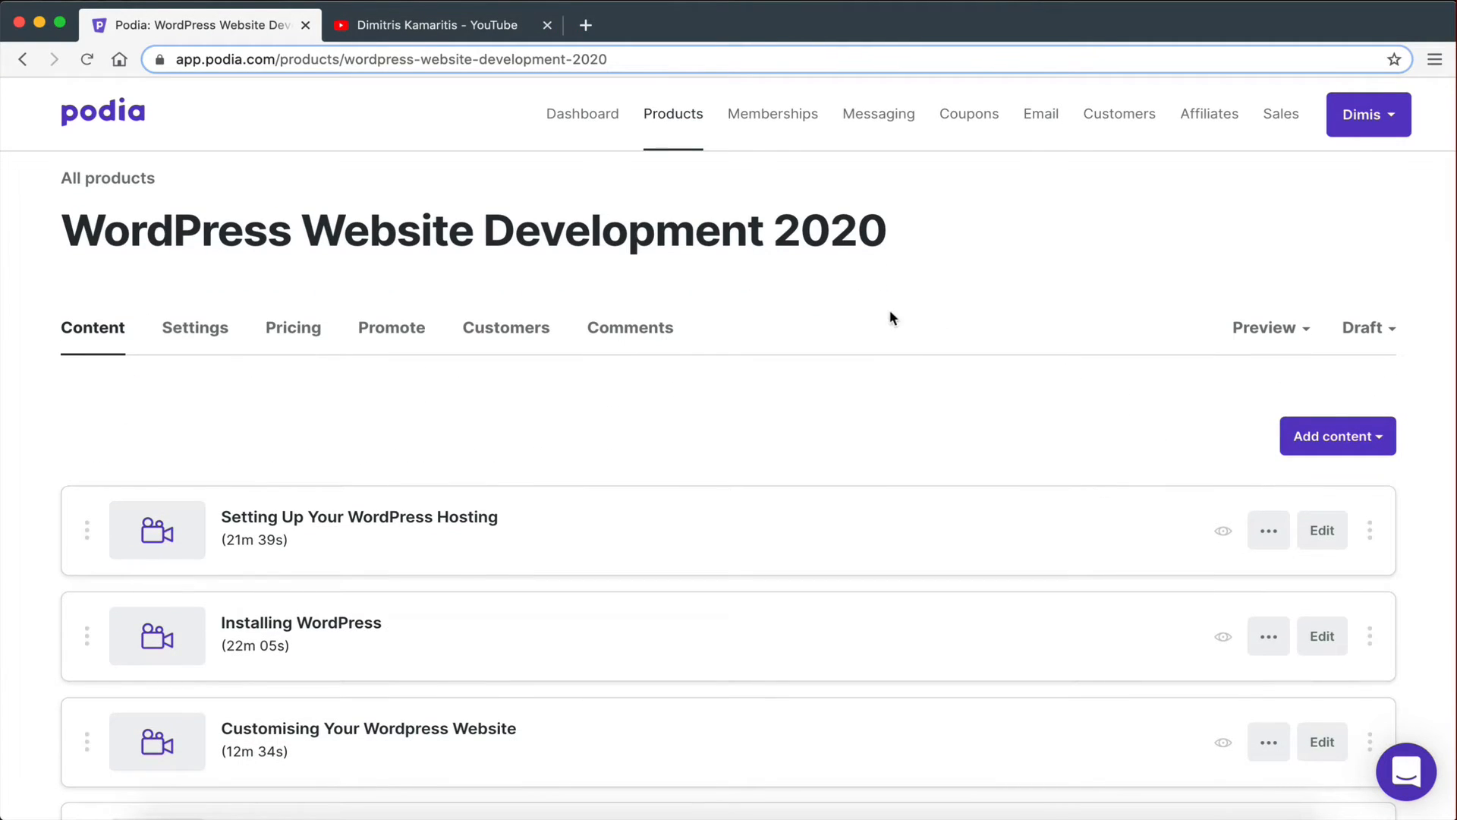
left_click(1359, 329)
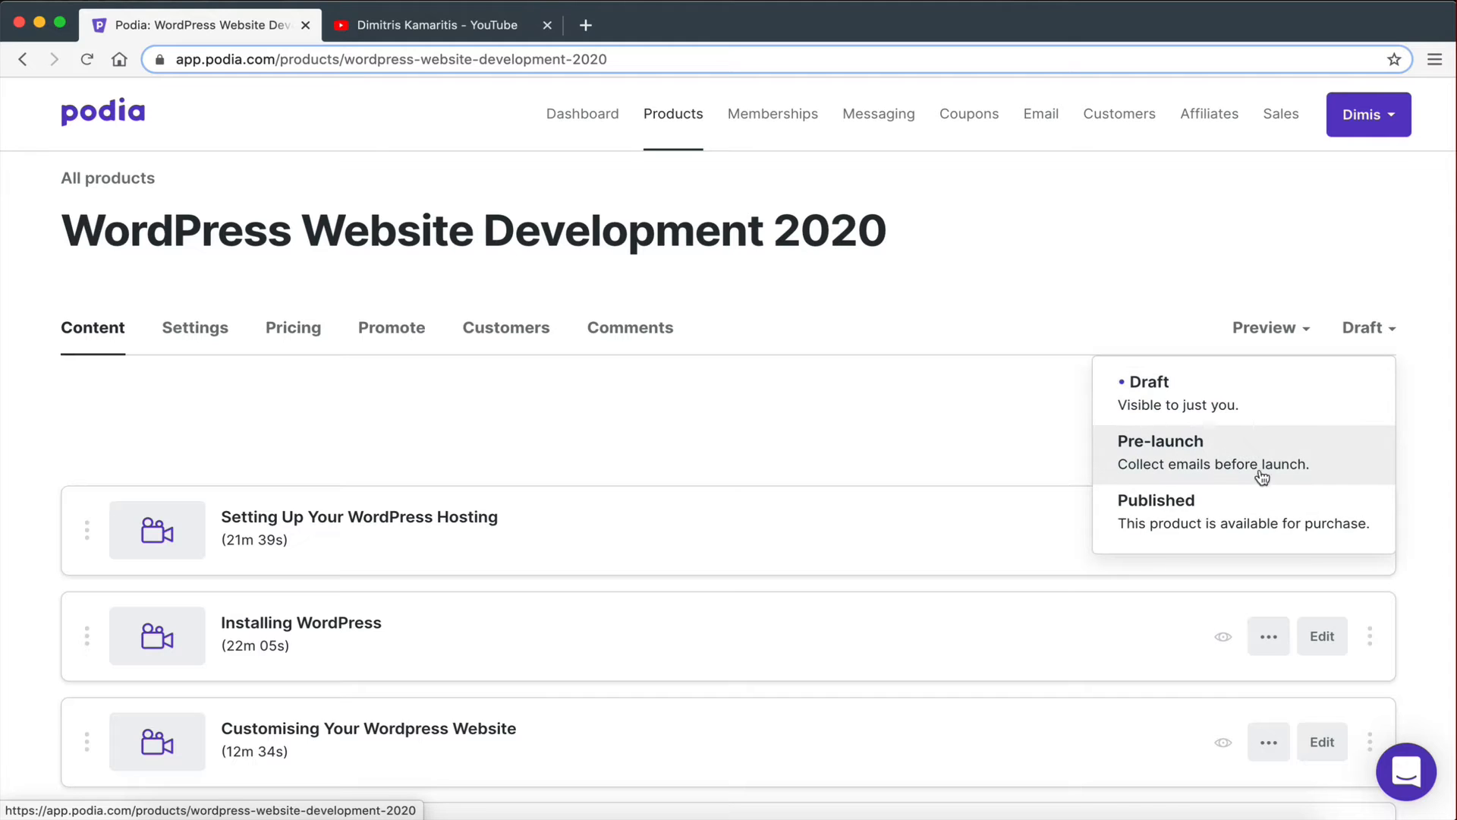
left_click(1168, 510)
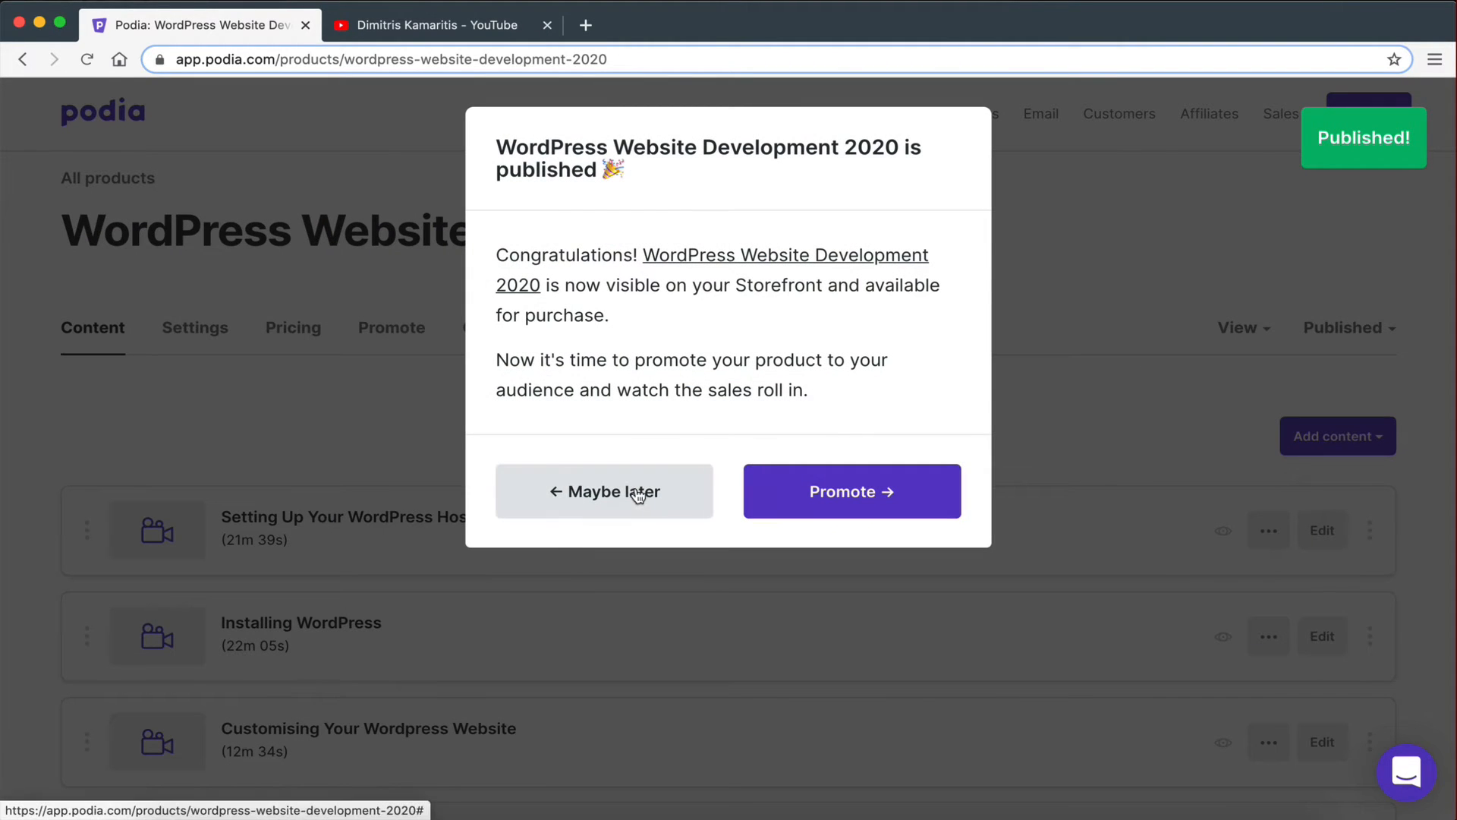
left_click(637, 495)
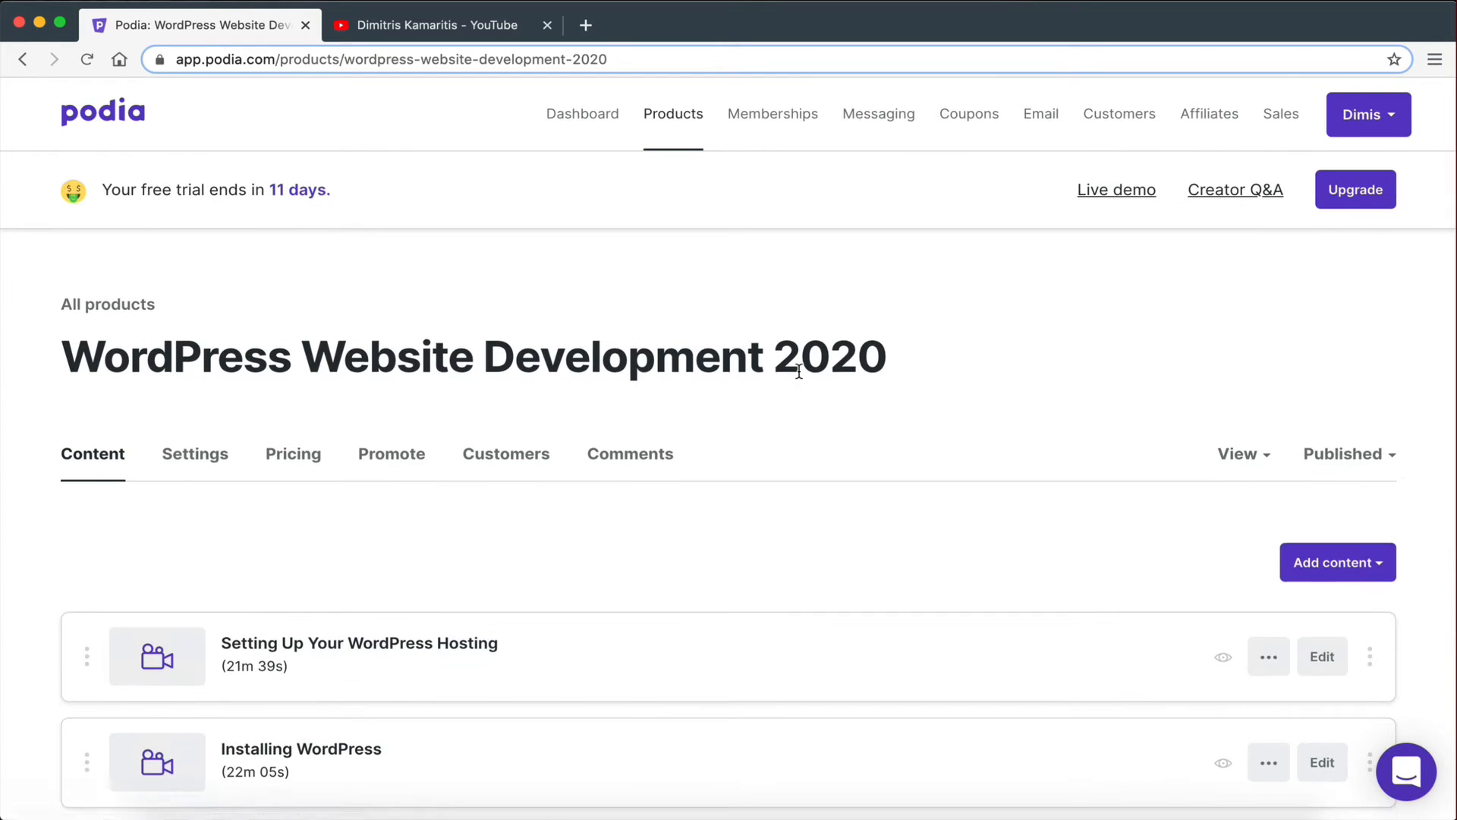
Review the published course's lesson list and look over the account dashboard.
scroll(798, 370, "down", 2)
scroll(798, 372, "down", 3)
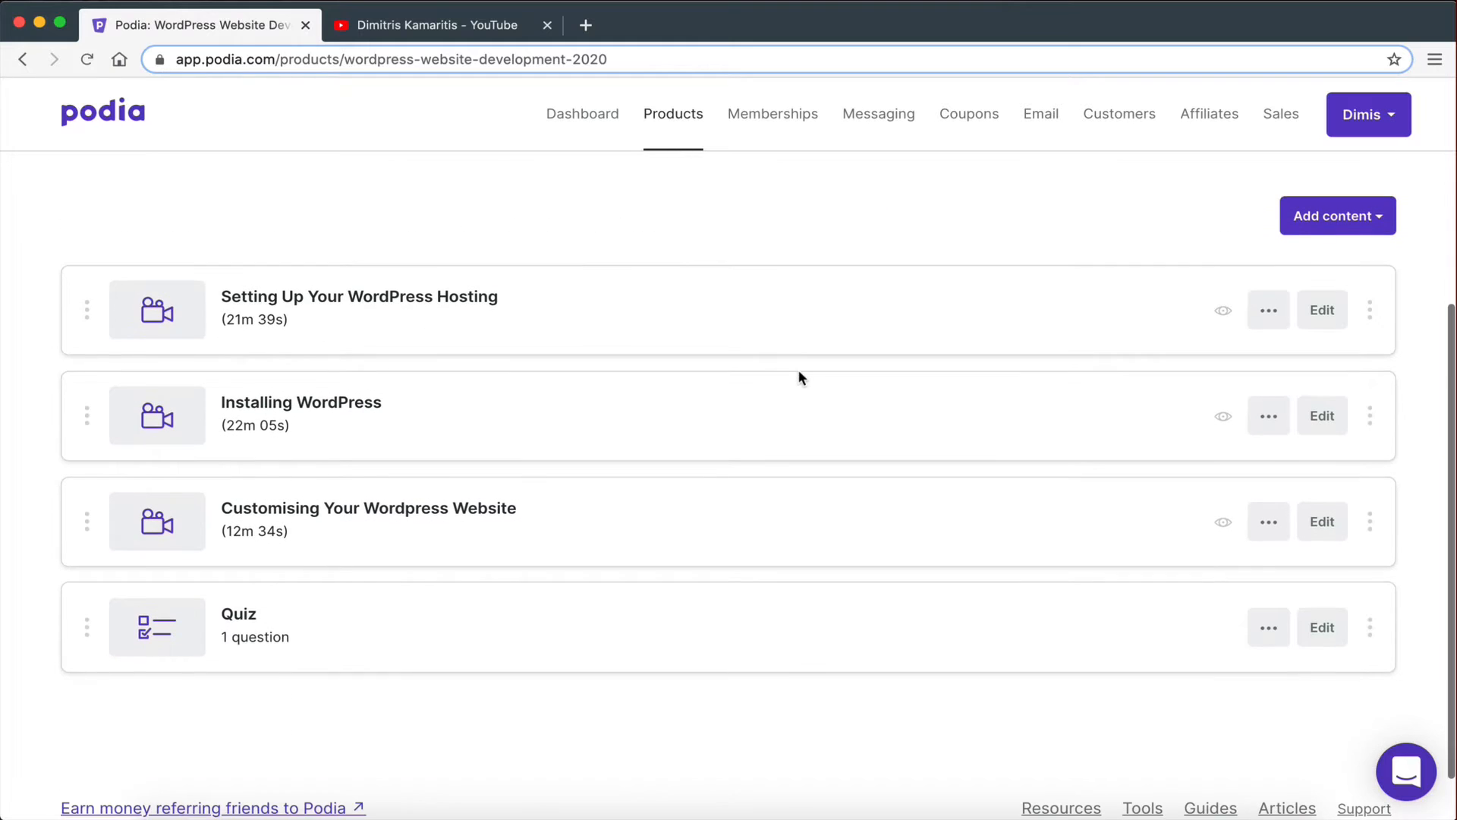
scroll(800, 377, "up", 5)
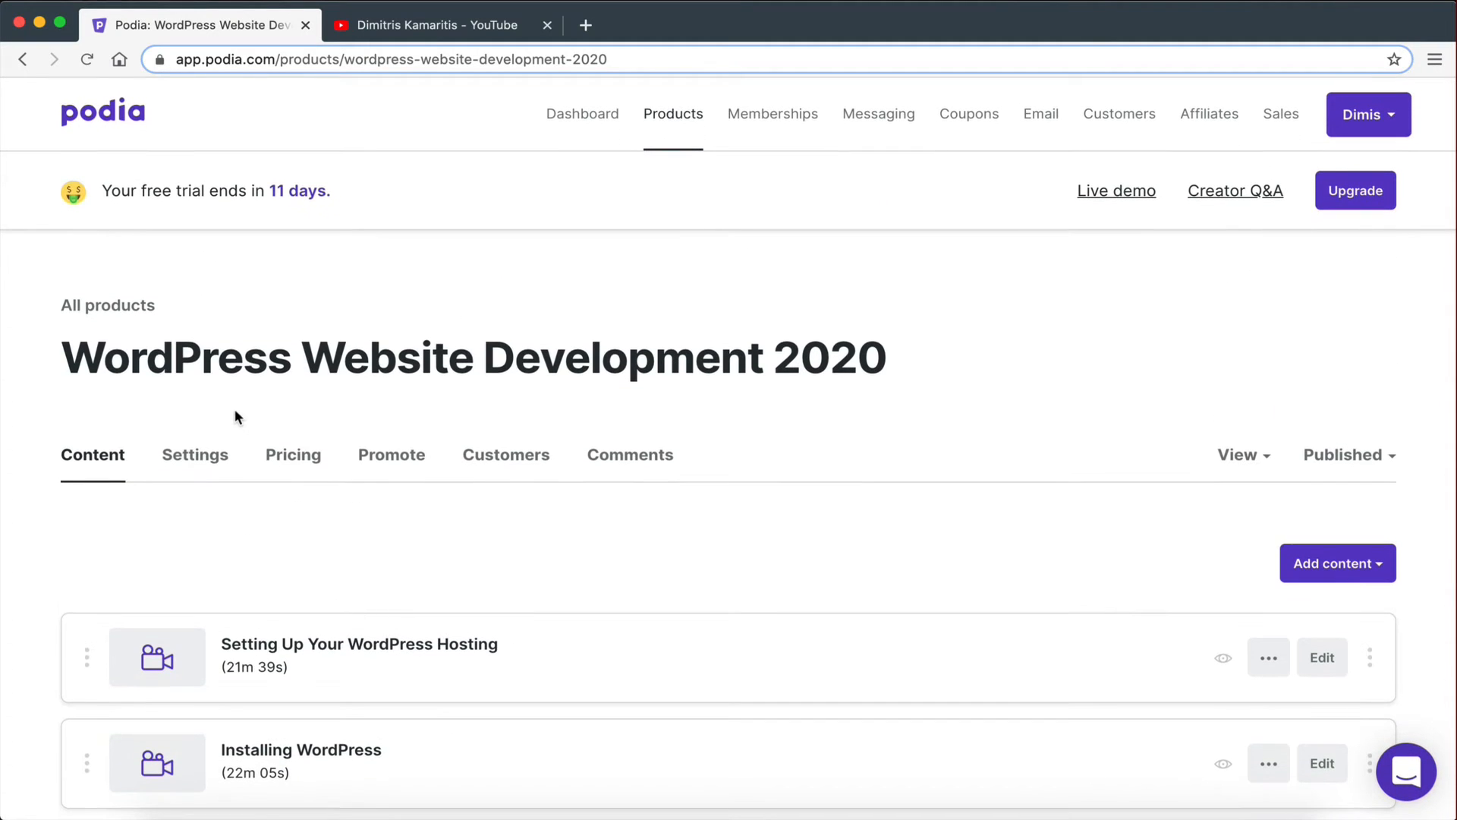
left_click(607, 135)
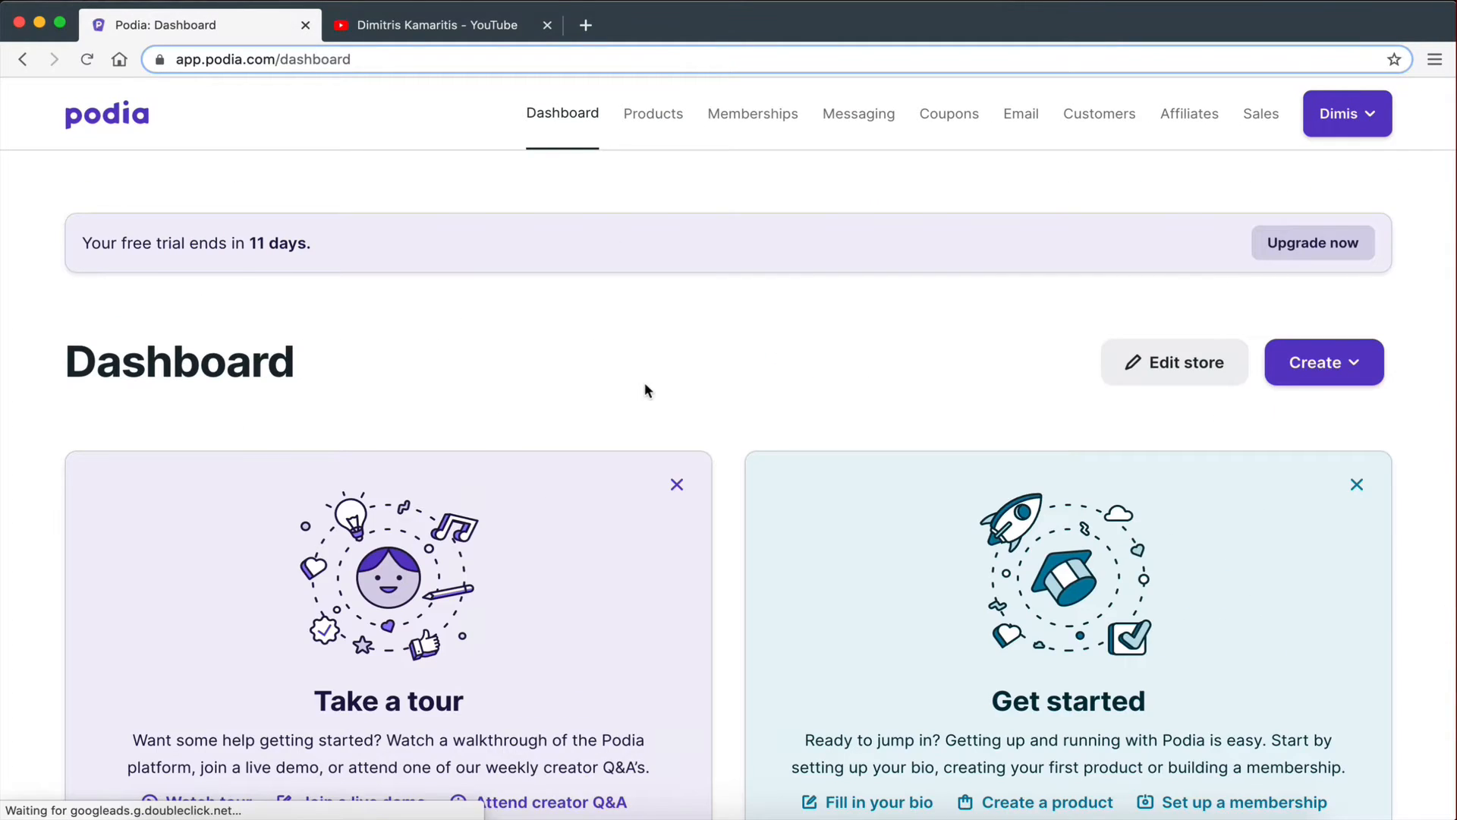
scroll(645, 387, "down", 2)
scroll(668, 479, "up", 2)
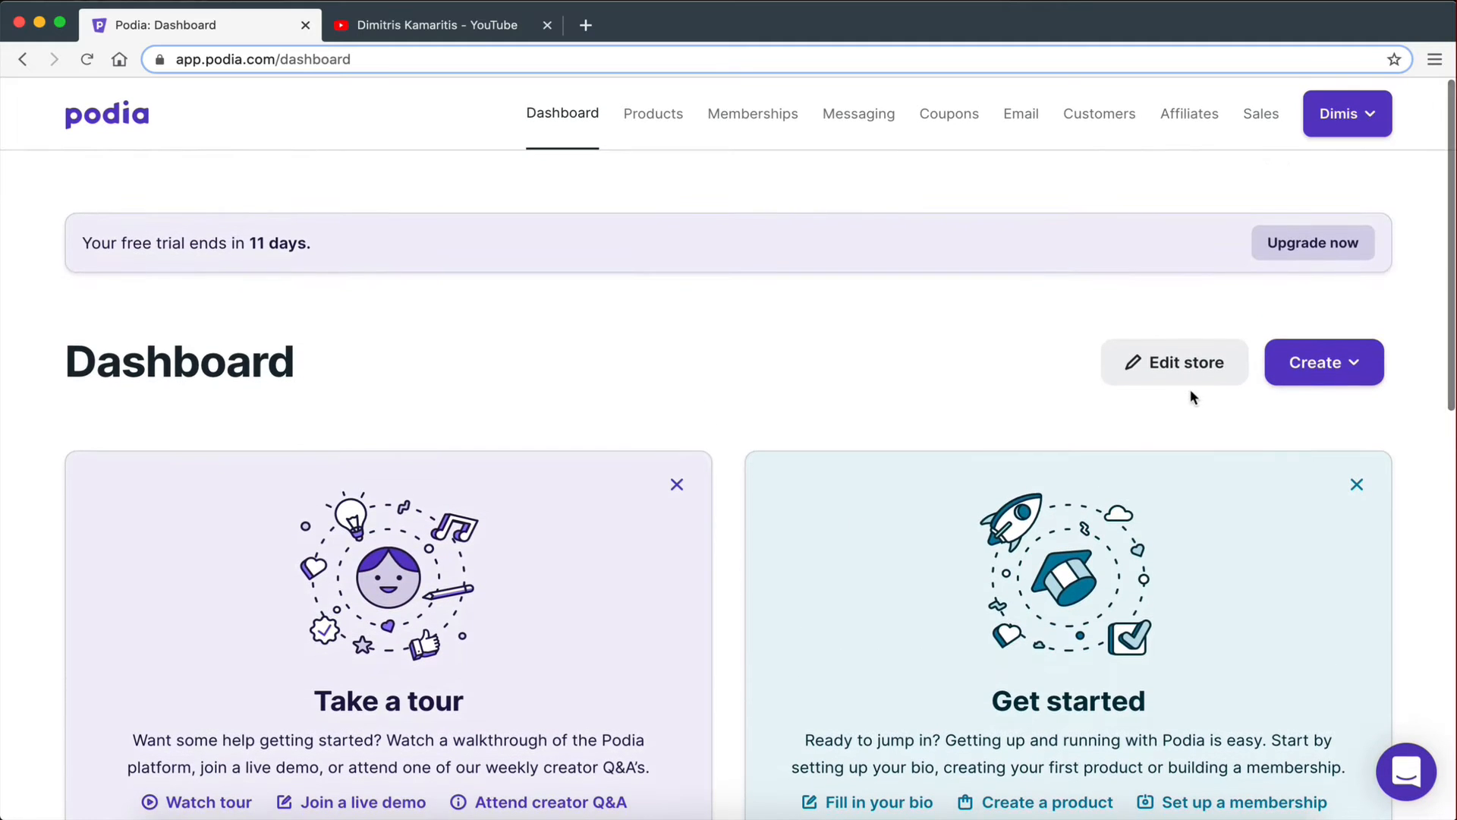
Preview the "WordPress Website Development 2020" sales page from the products list, look through its contents and return to the list.
left_click(684, 123)
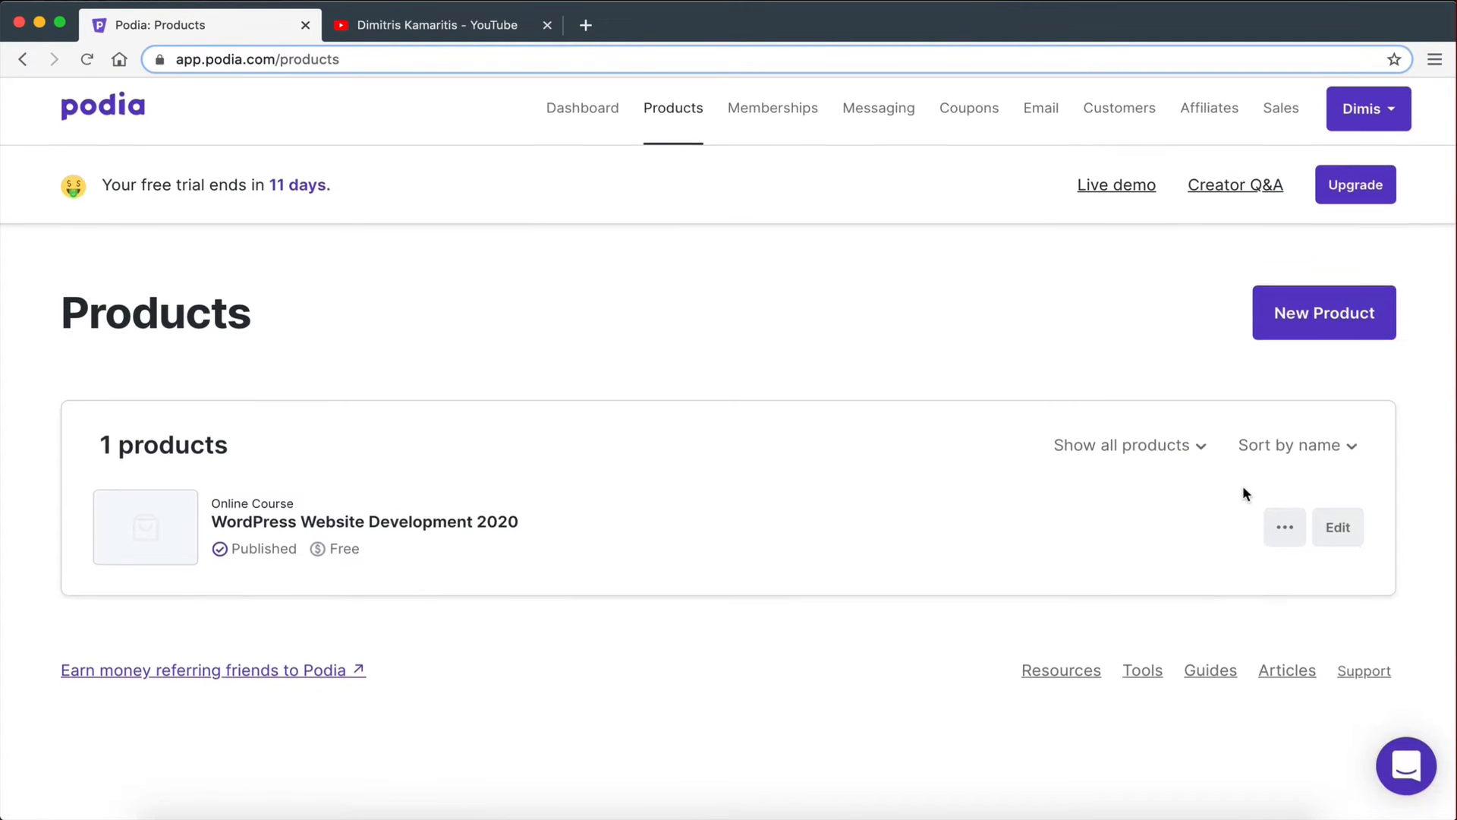
left_click(1285, 535)
left_click(993, 580)
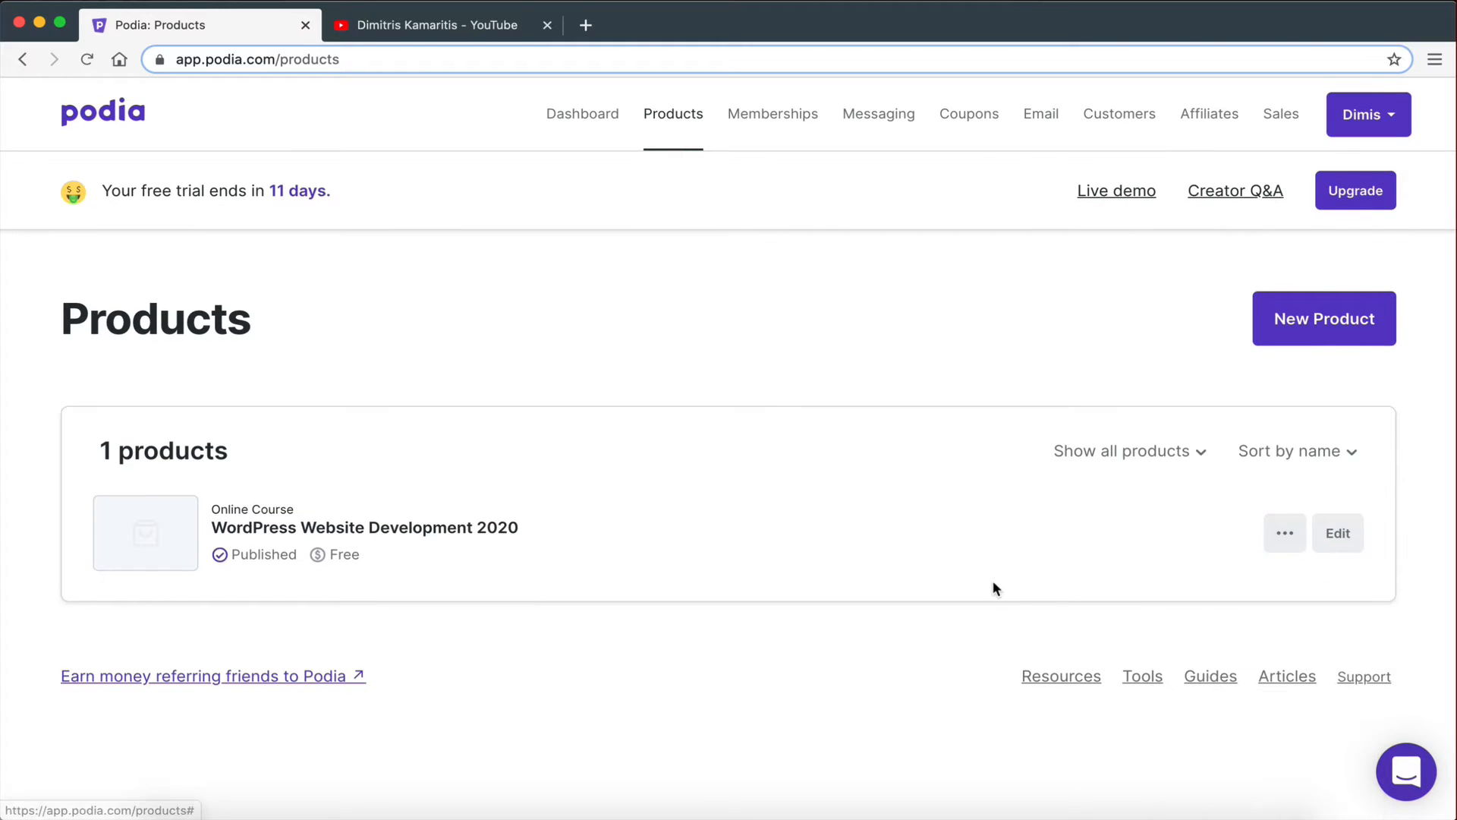
scroll(993, 589, "down", 1)
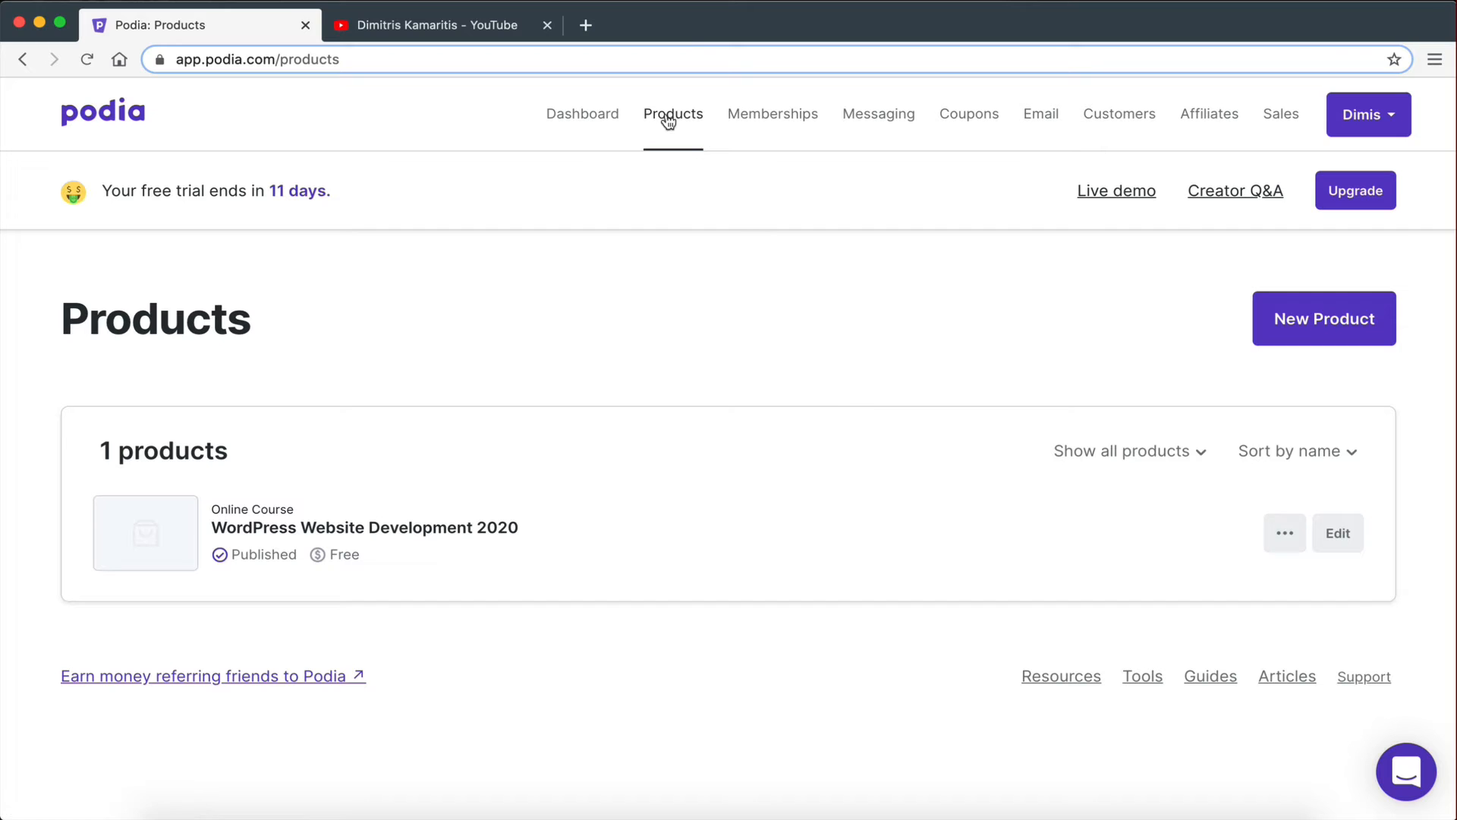
left_click(1280, 529)
scroll(1259, 628, "down", 3)
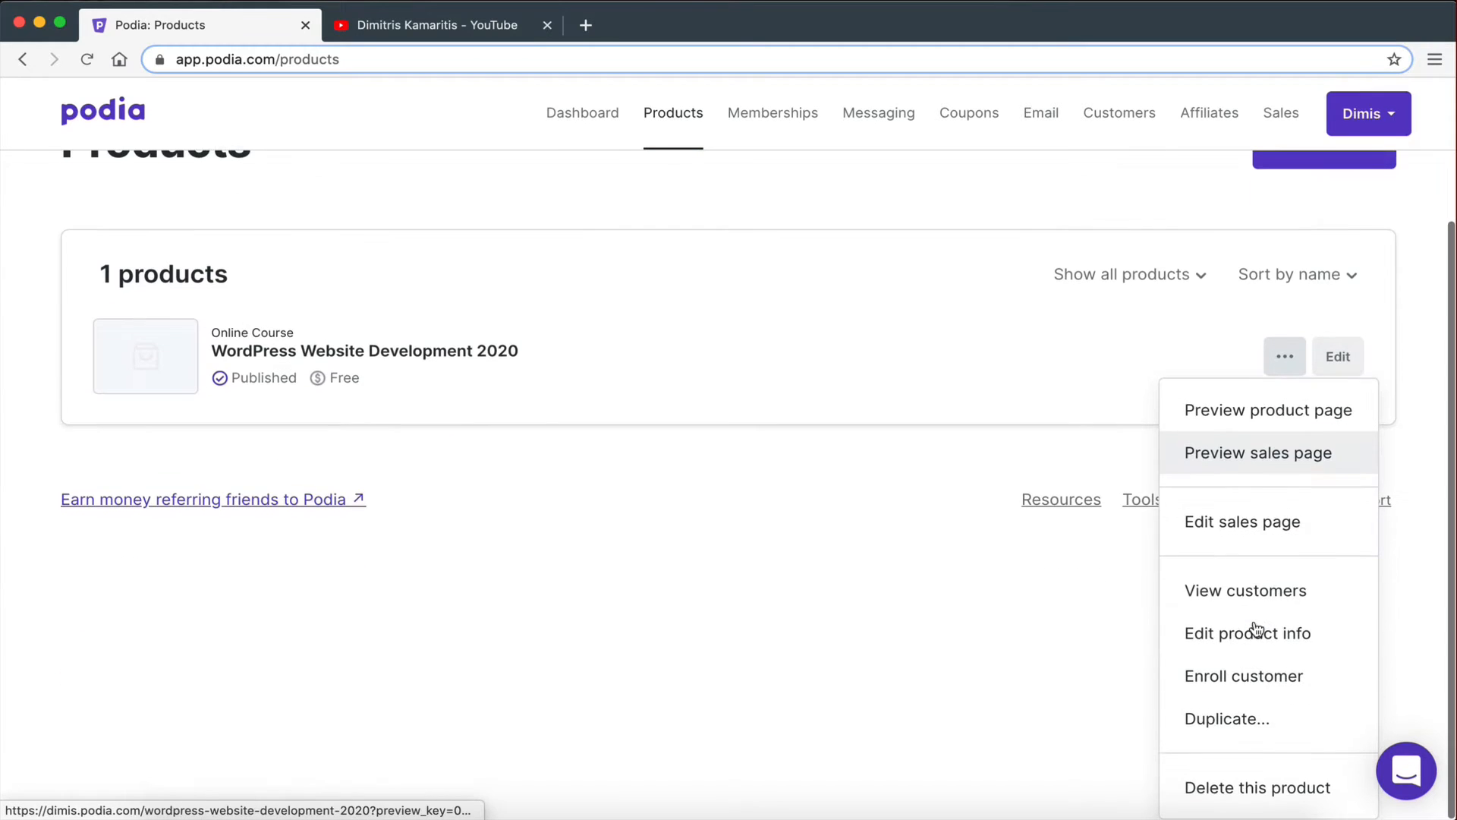
left_click(1231, 456)
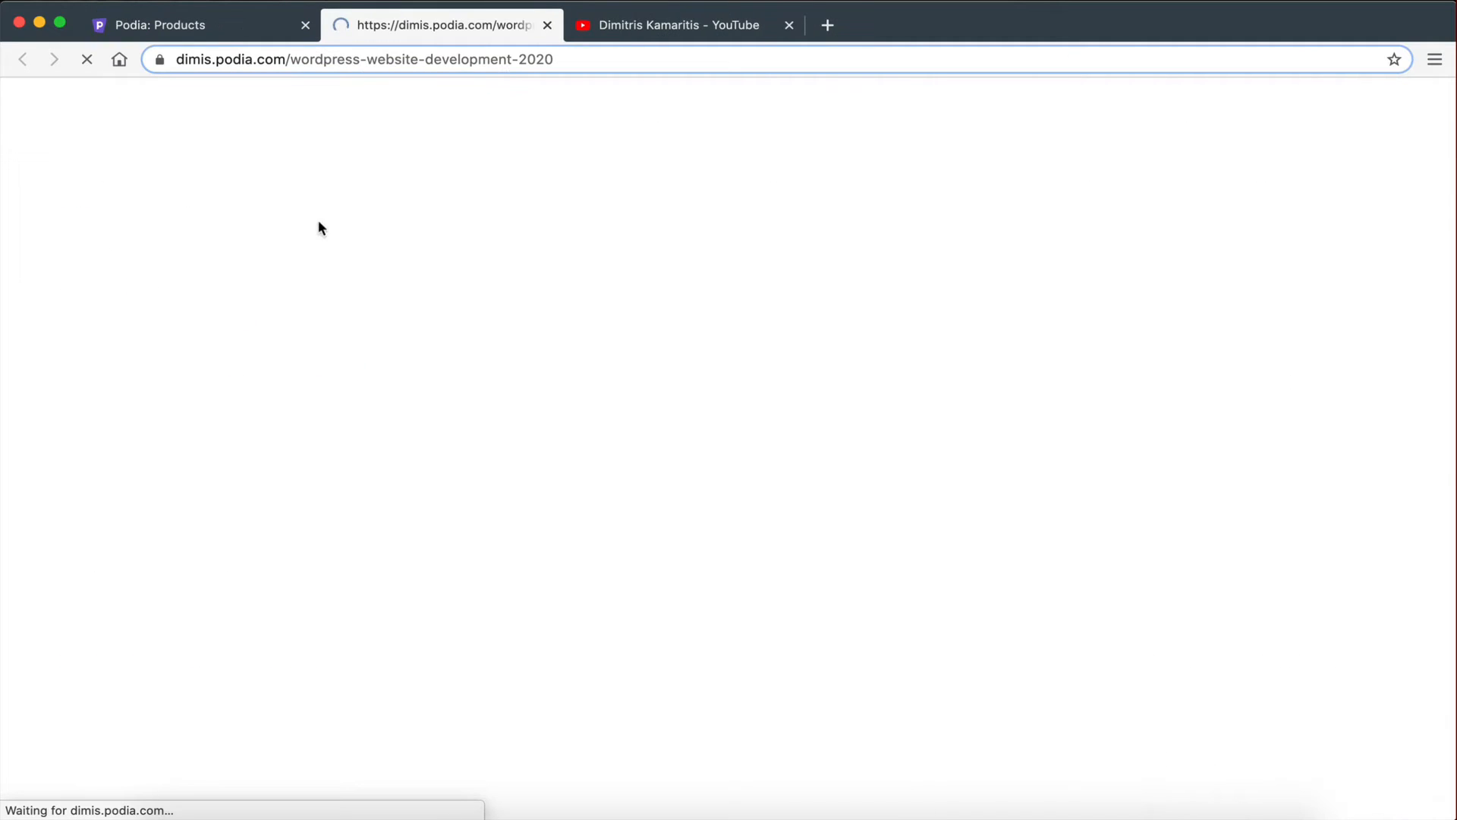
scroll(270, 440, "down", 10)
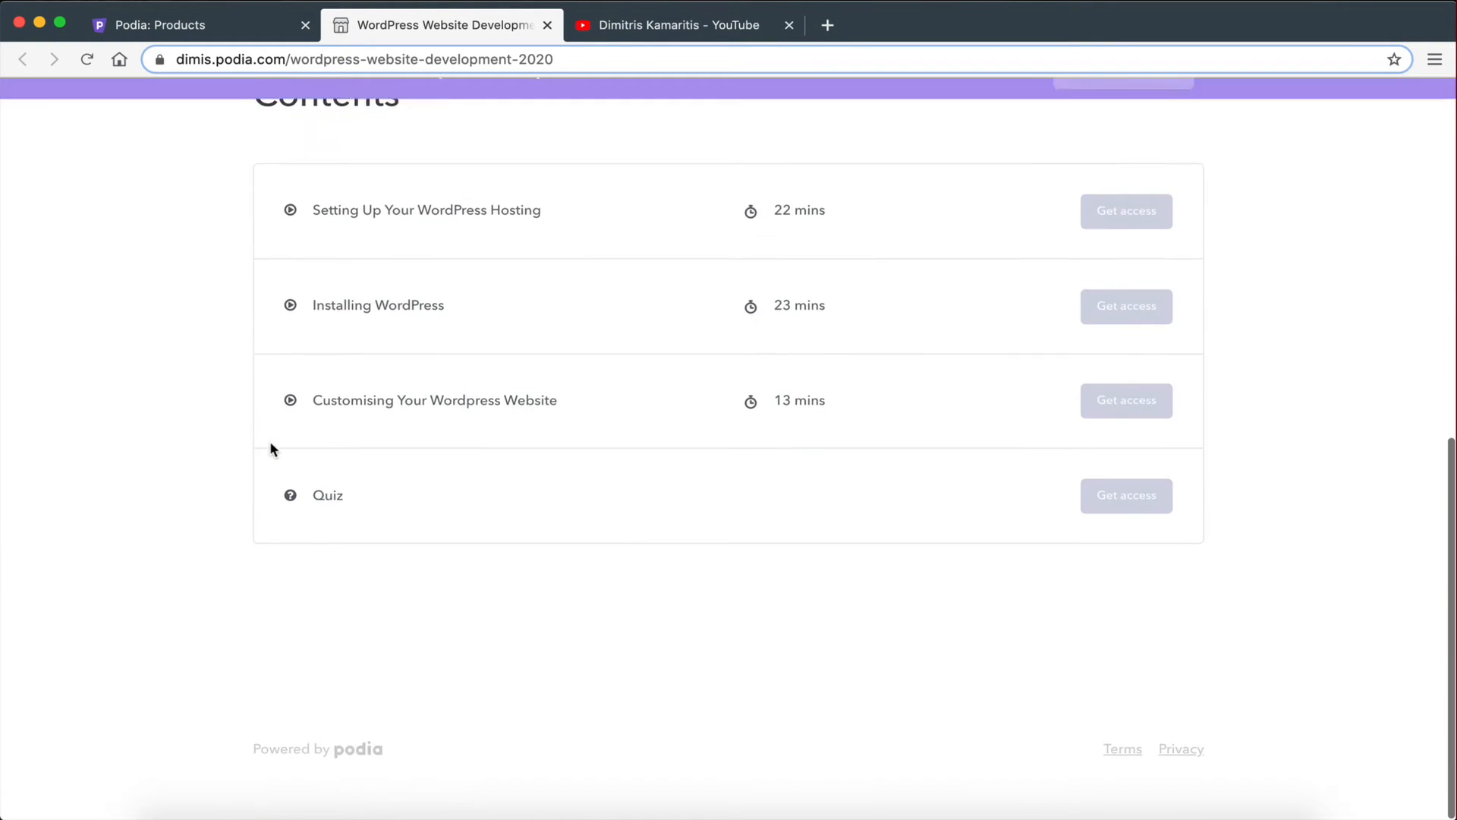
scroll(758, 199, "up", 10)
left_click(238, 31)
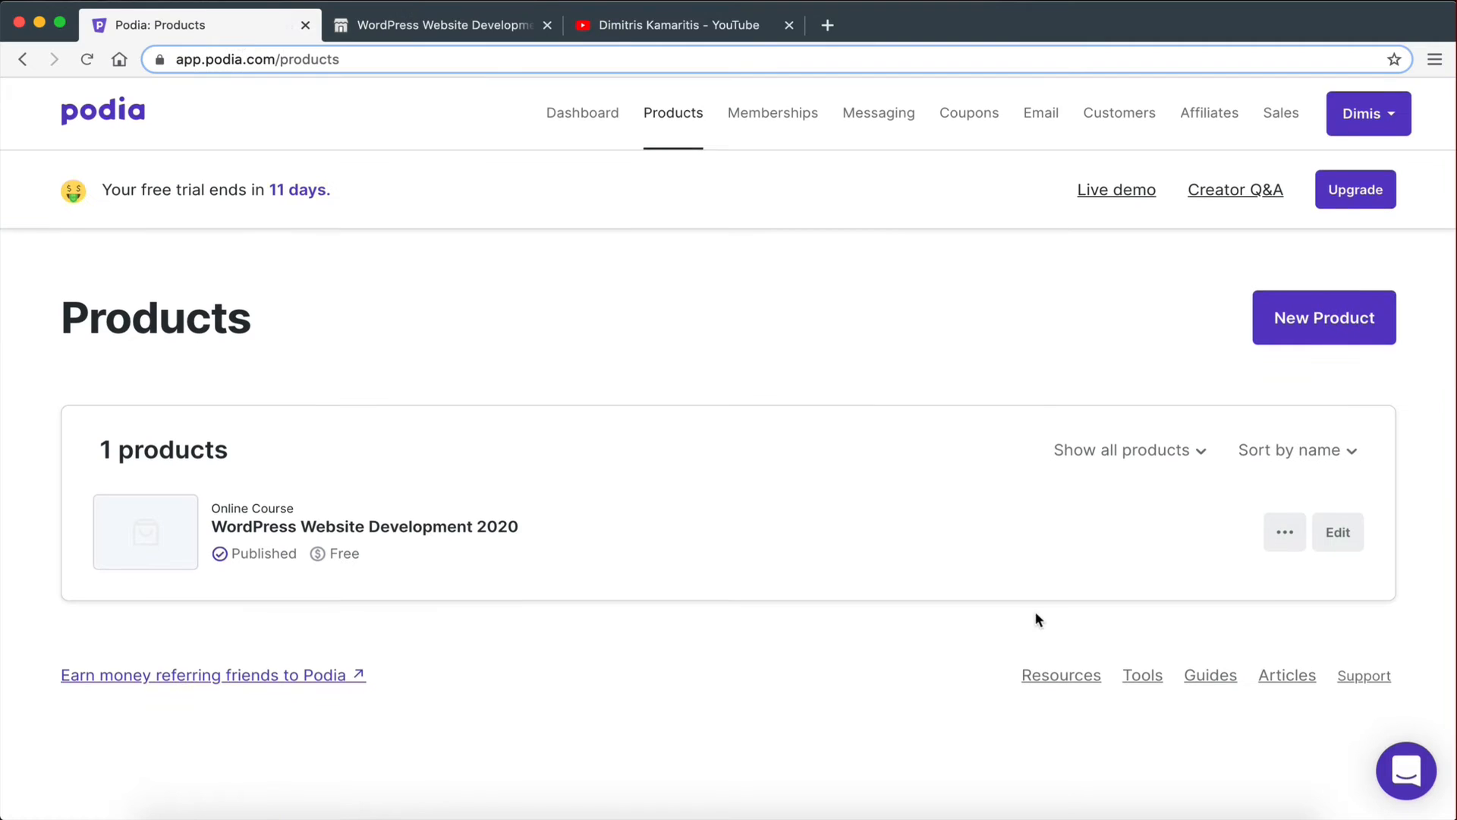
Open the course's sales page in the page editor and compare it with the previewed sales page.
left_click(1283, 537)
scroll(1226, 713, "down", 3)
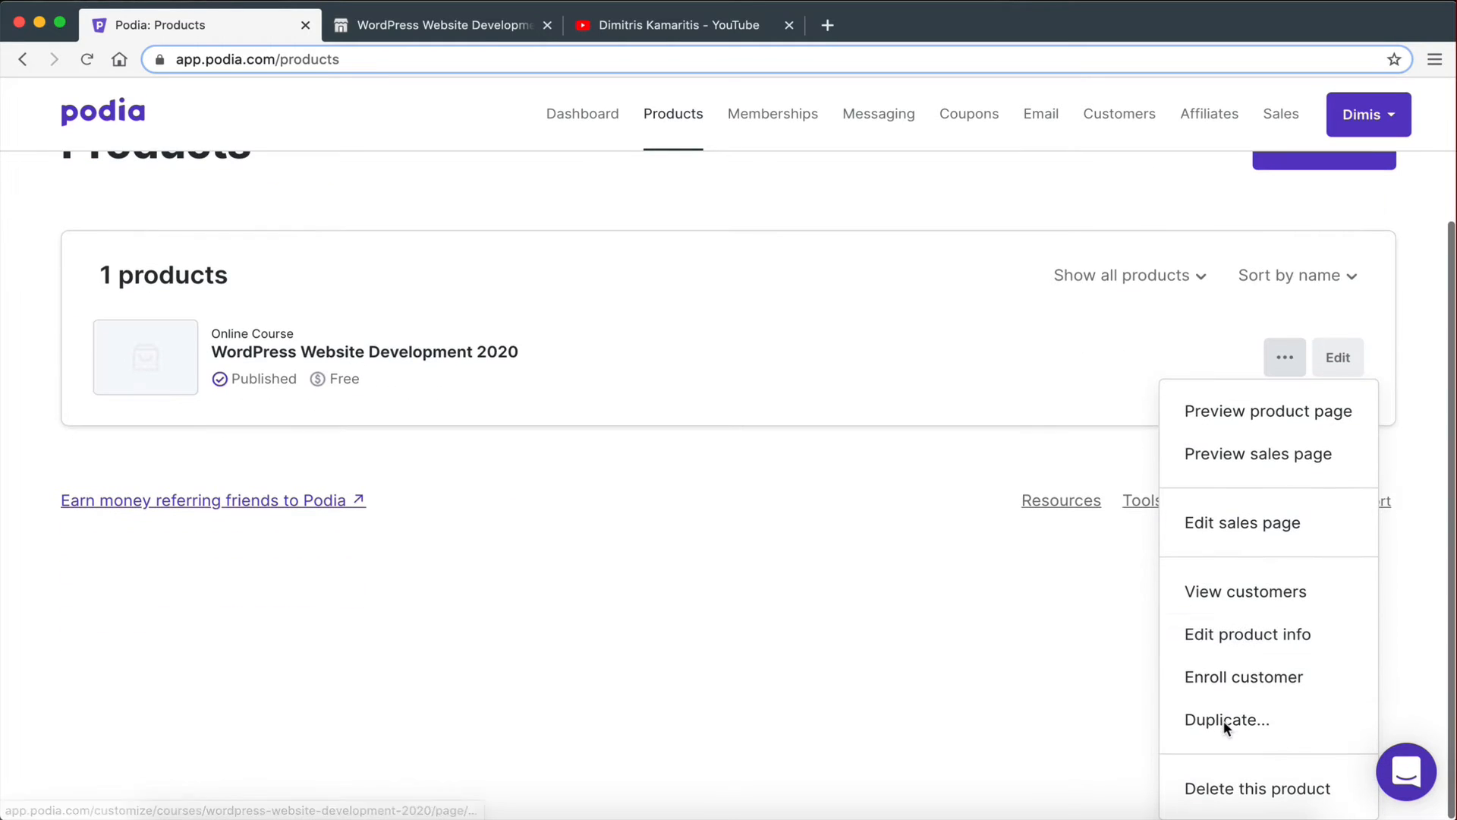
left_click(1224, 532)
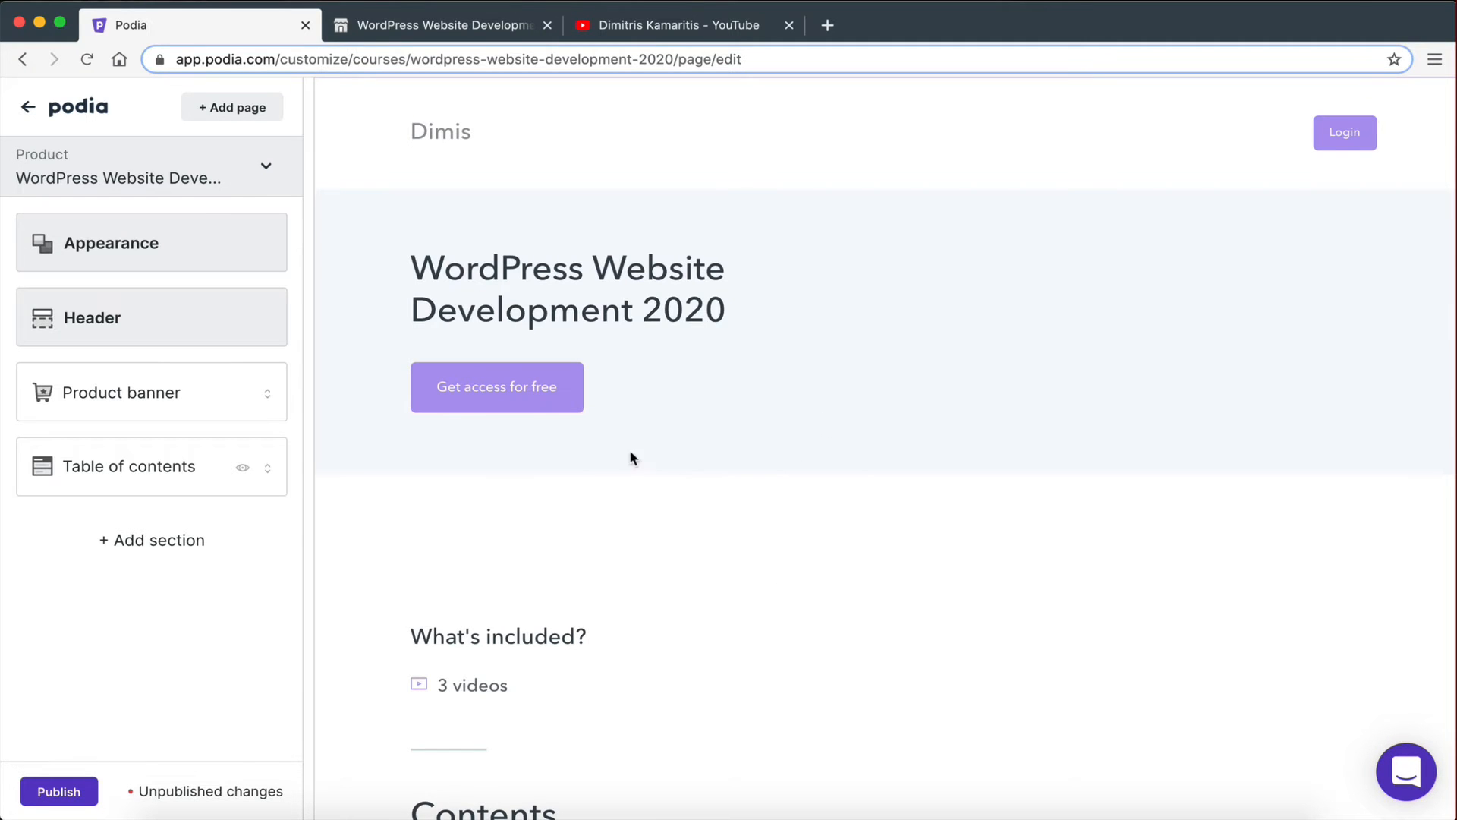
scroll(935, 260, "down", 5)
scroll(935, 260, "up", 5)
left_click(385, 29)
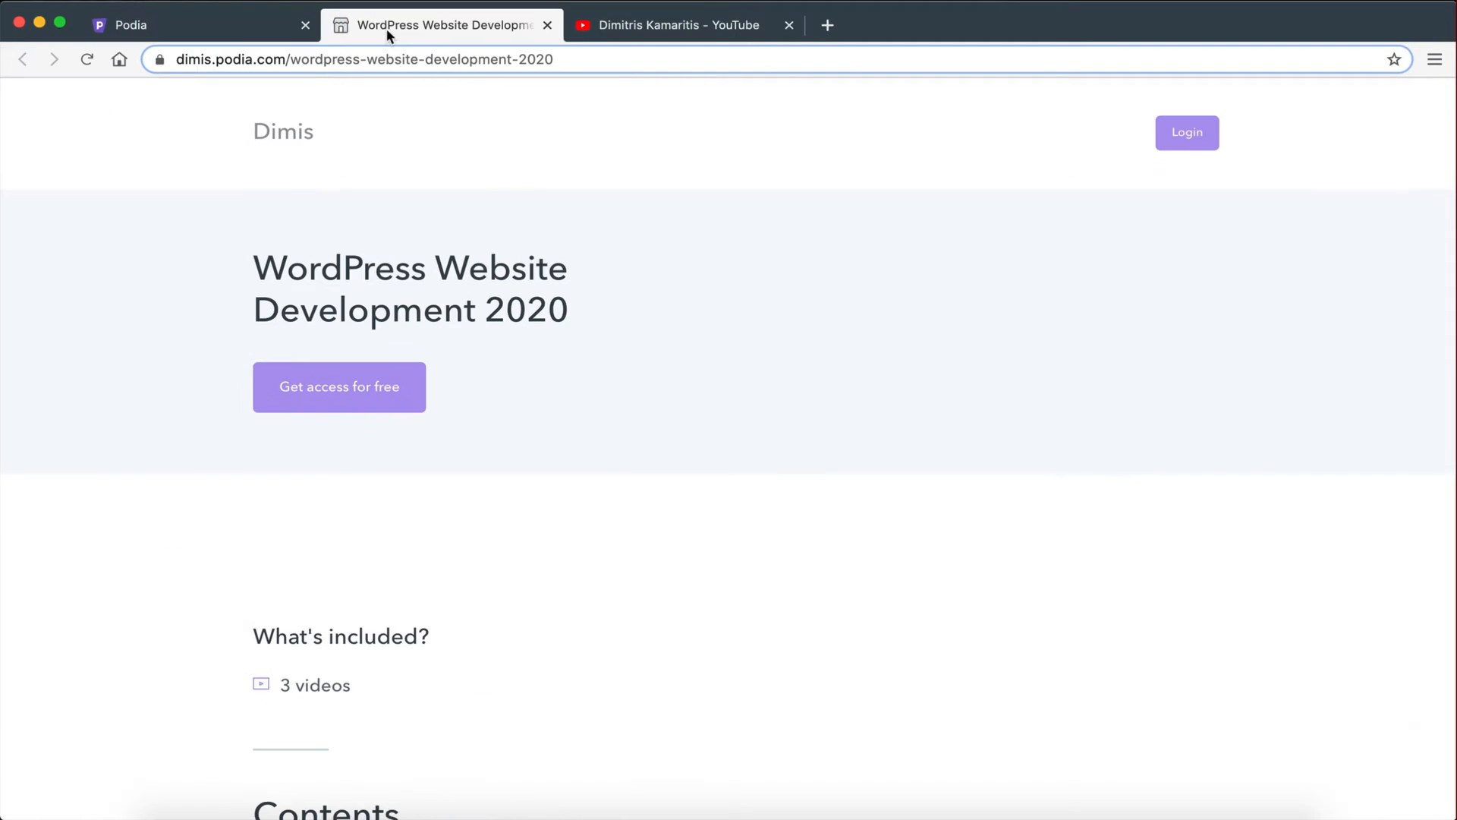
left_click(152, 25)
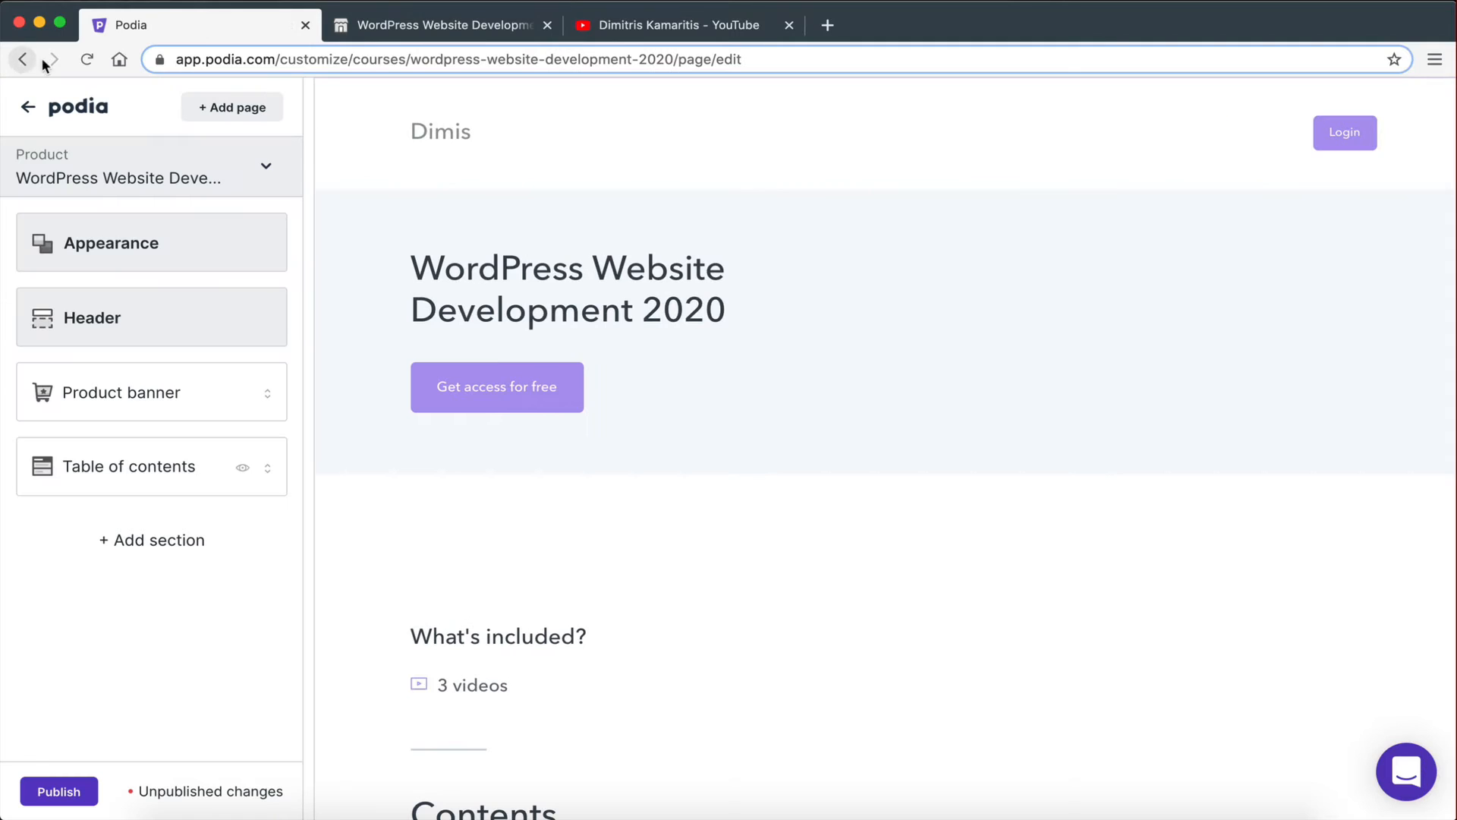
Keep the page editor open in a duplicate tab and open the "WordPress Website Development 2020" course for editing from the products list.
right_click(147, 22)
left_click(189, 97)
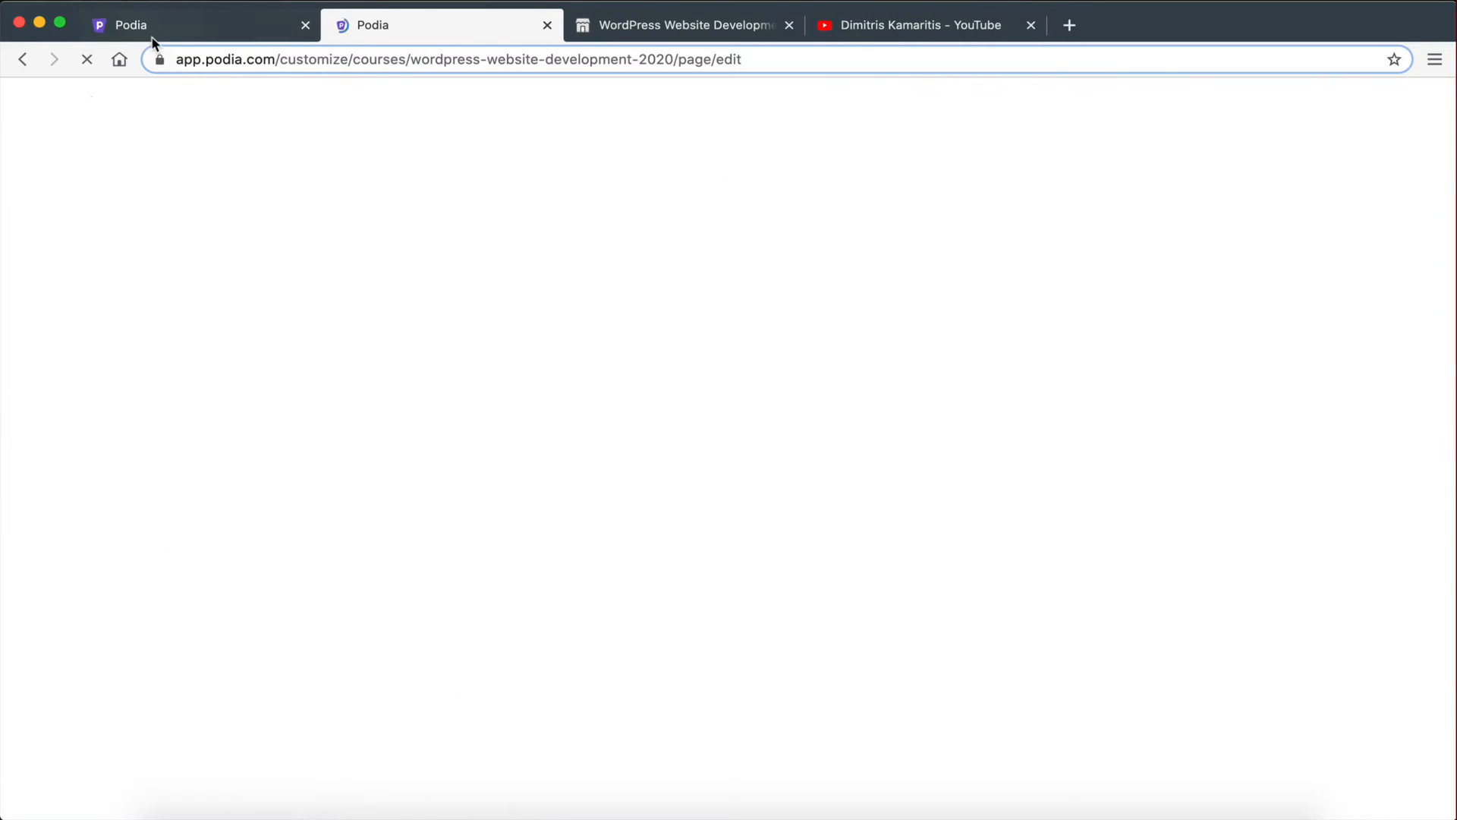
left_click(28, 107)
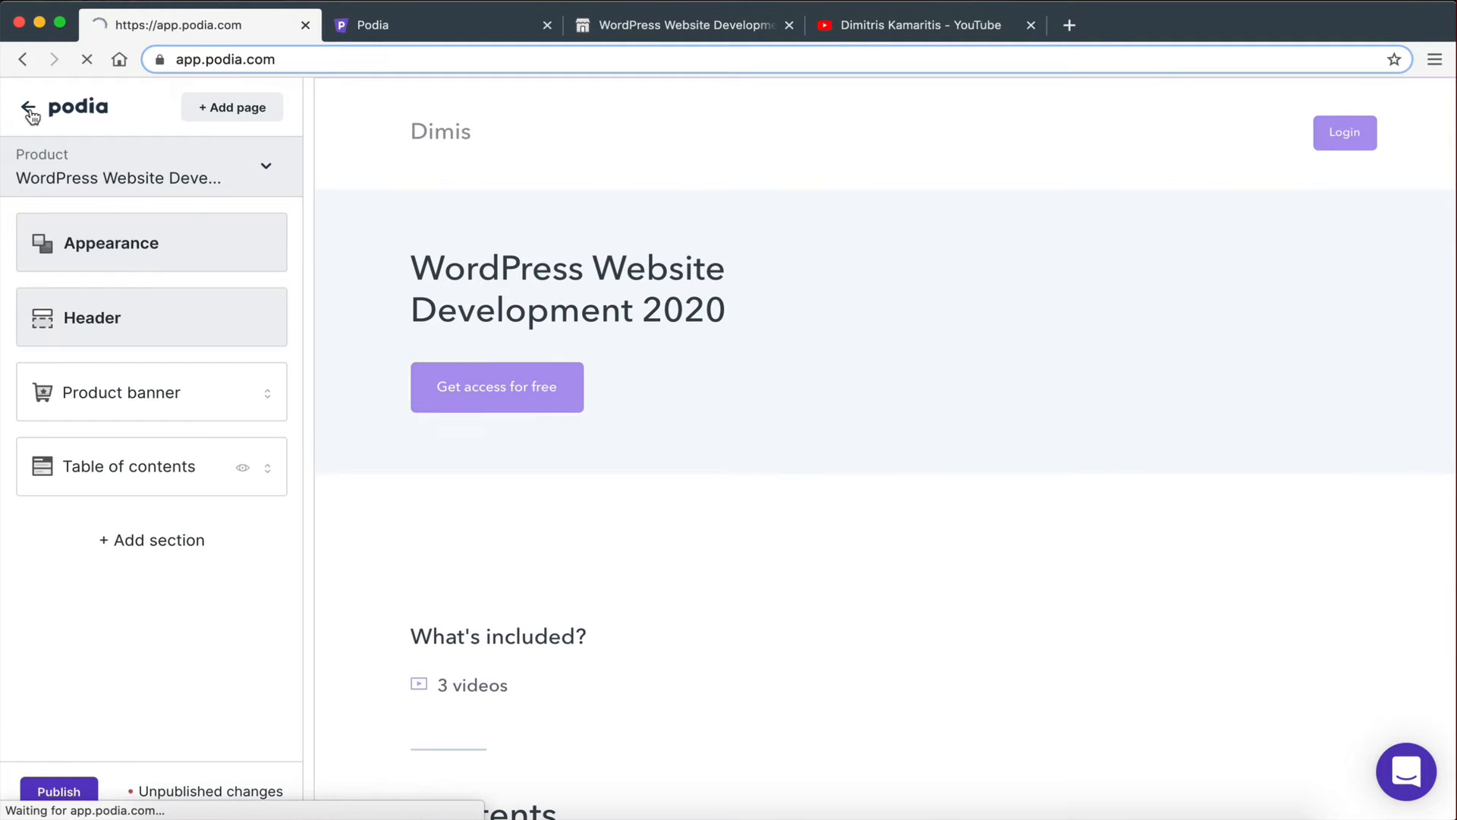
left_click(659, 114)
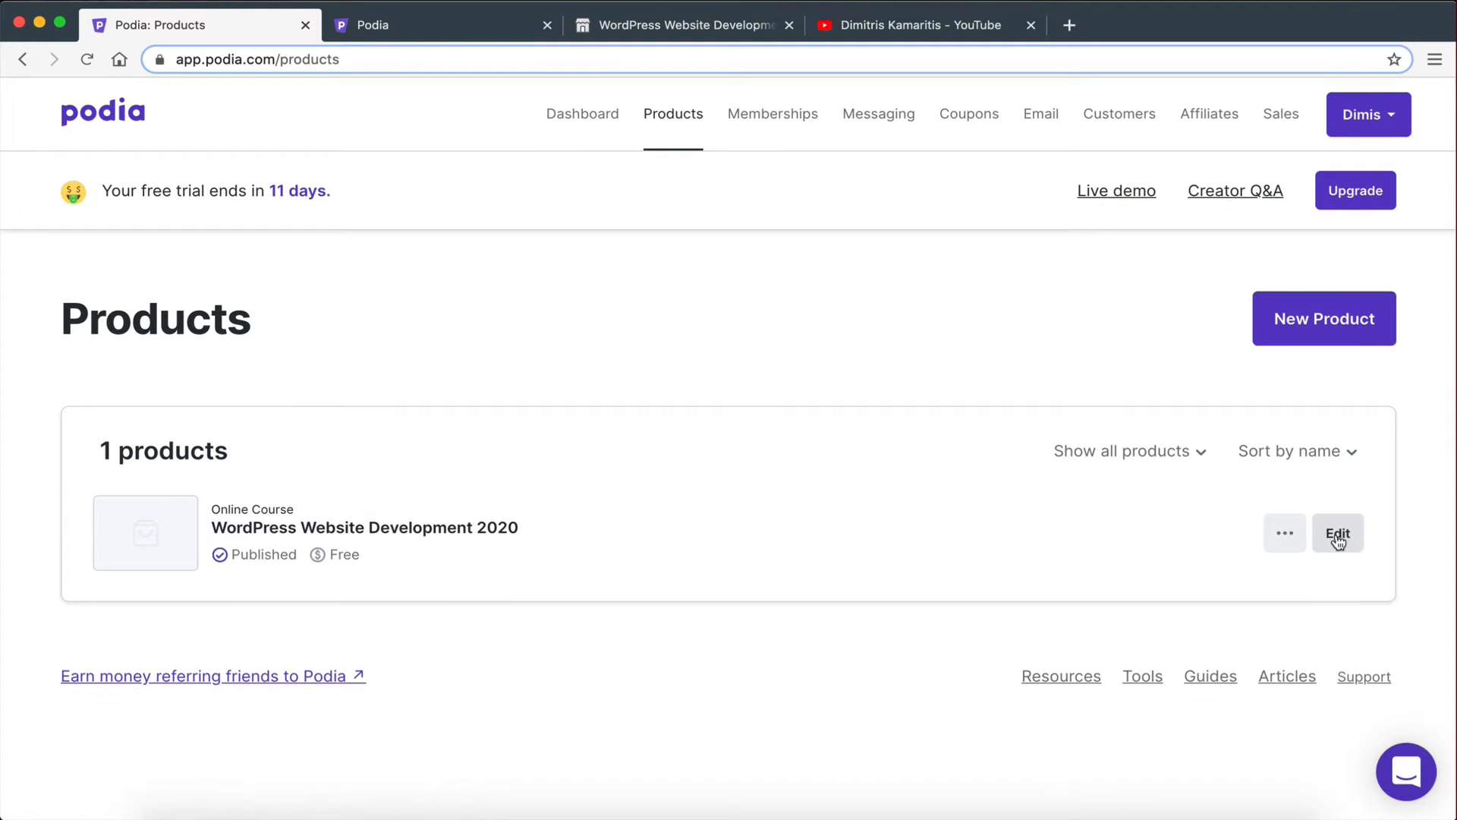
left_click(1338, 537)
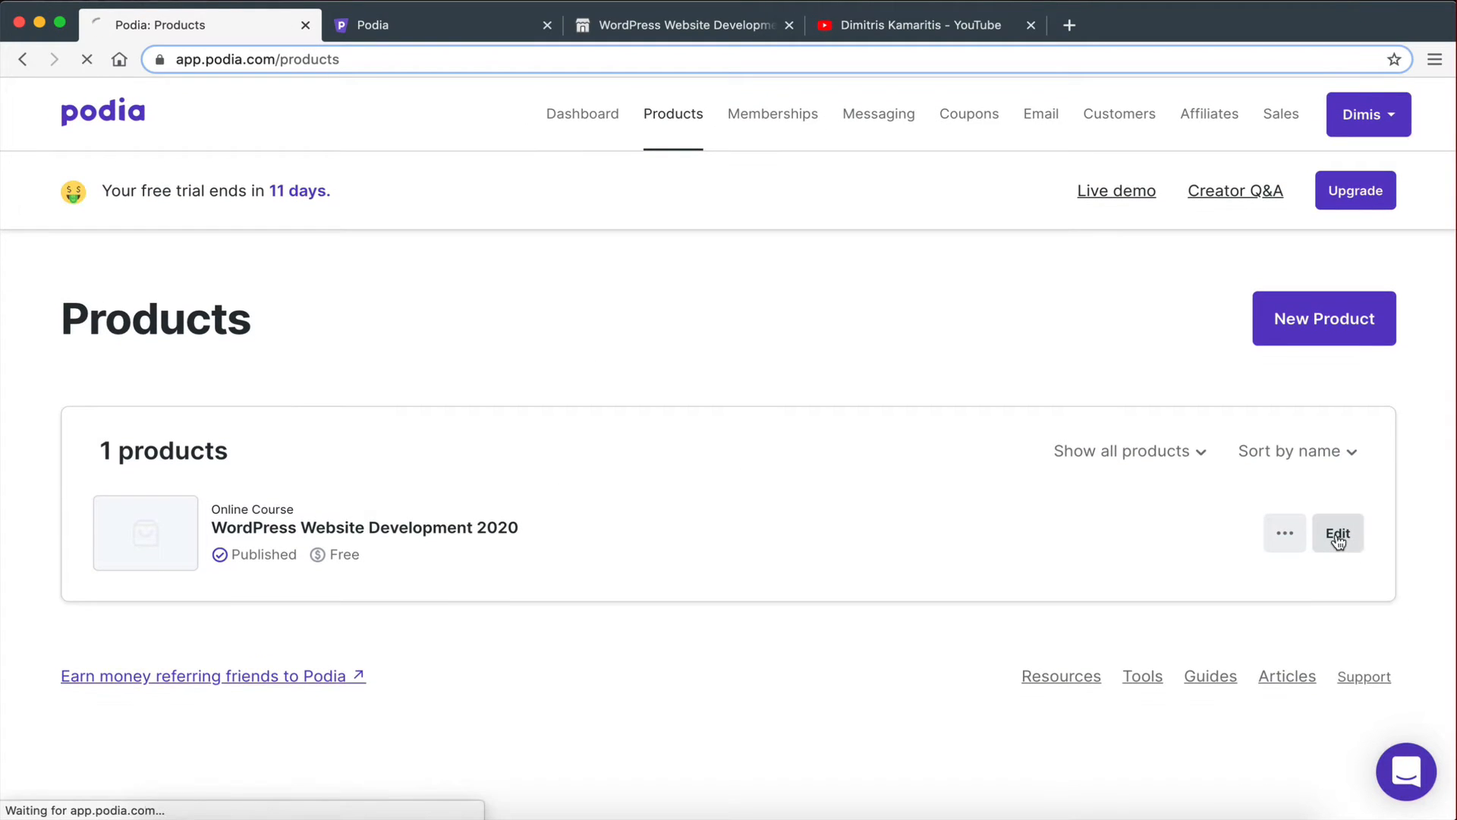
scroll(500, 647, "down", 4)
scroll(499, 641, "up", 5)
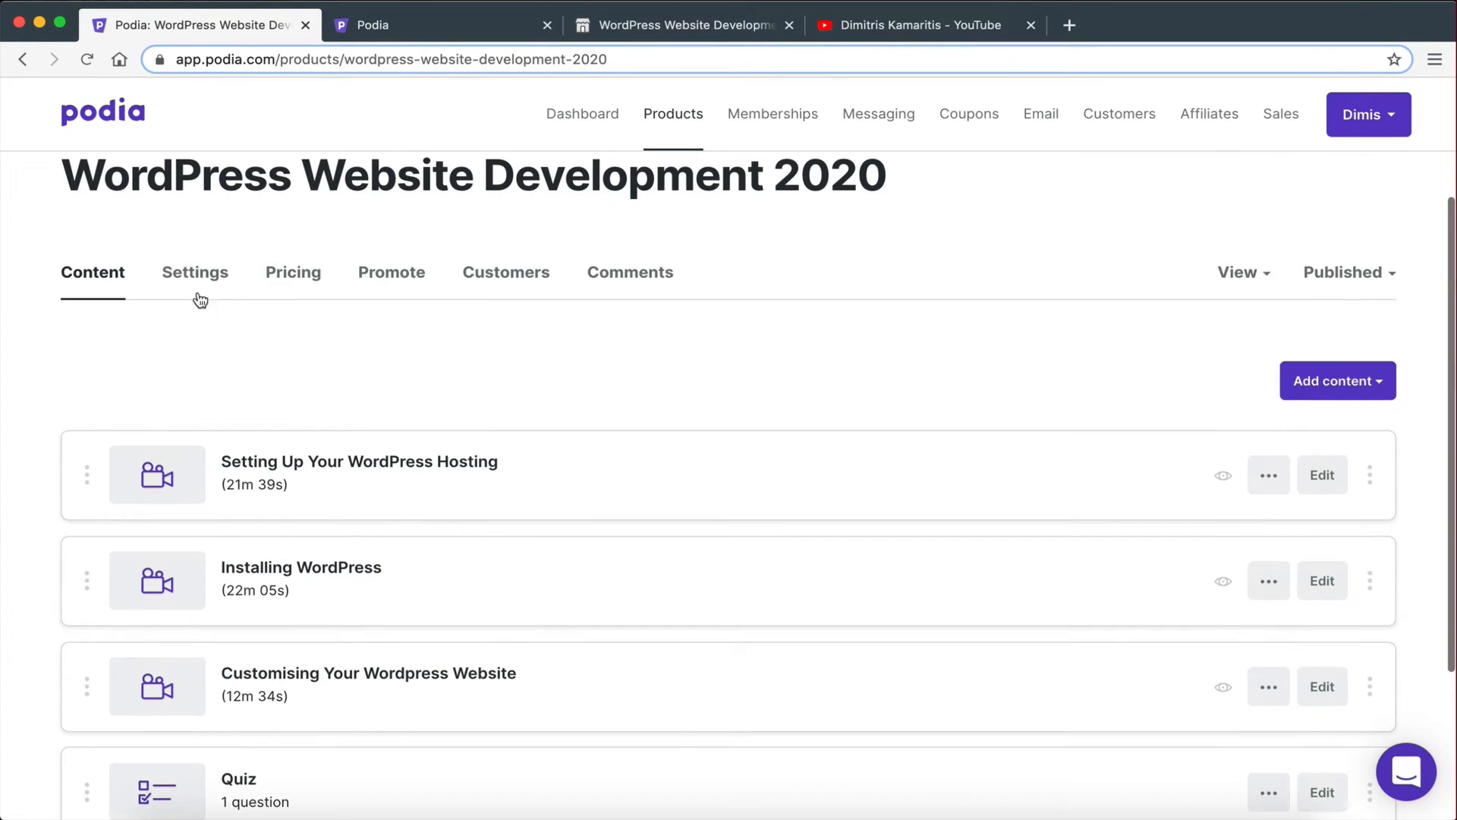
Open the course's settings and look over the product name and categories details.
left_click(196, 296)
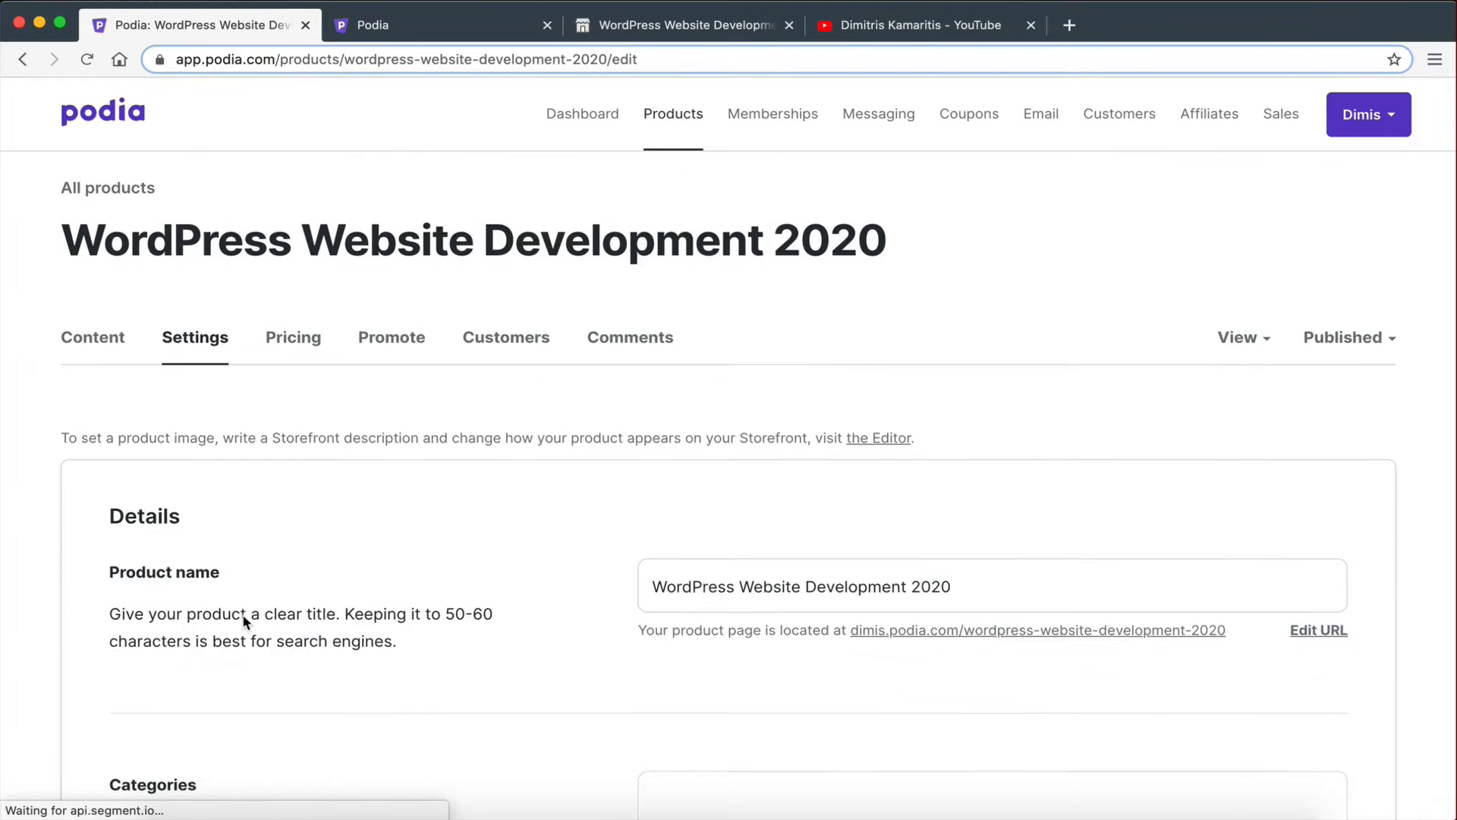
scroll(196, 459, "down", 3)
scroll(196, 471, "down", 2)
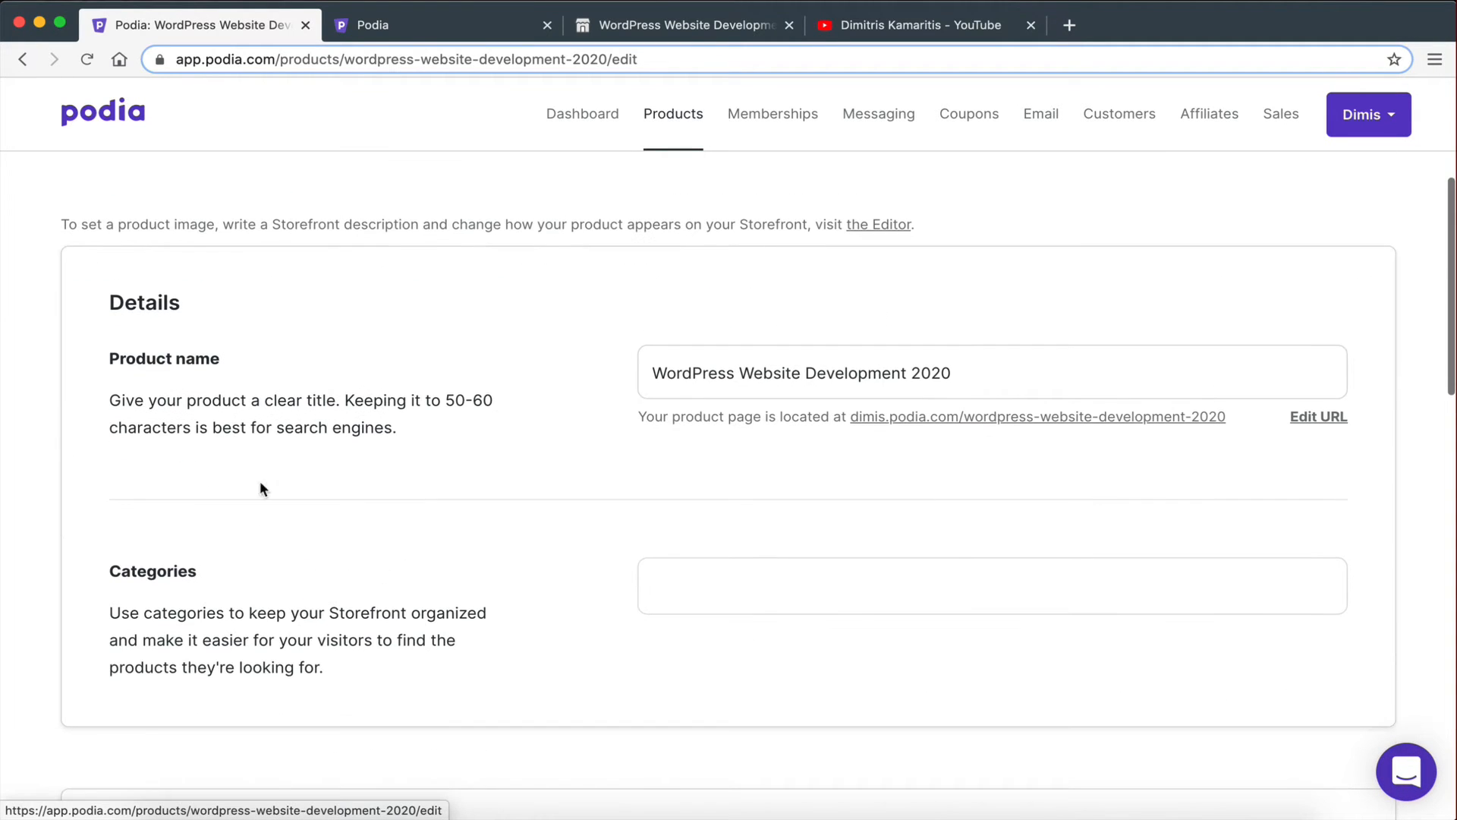
left_click(1052, 382)
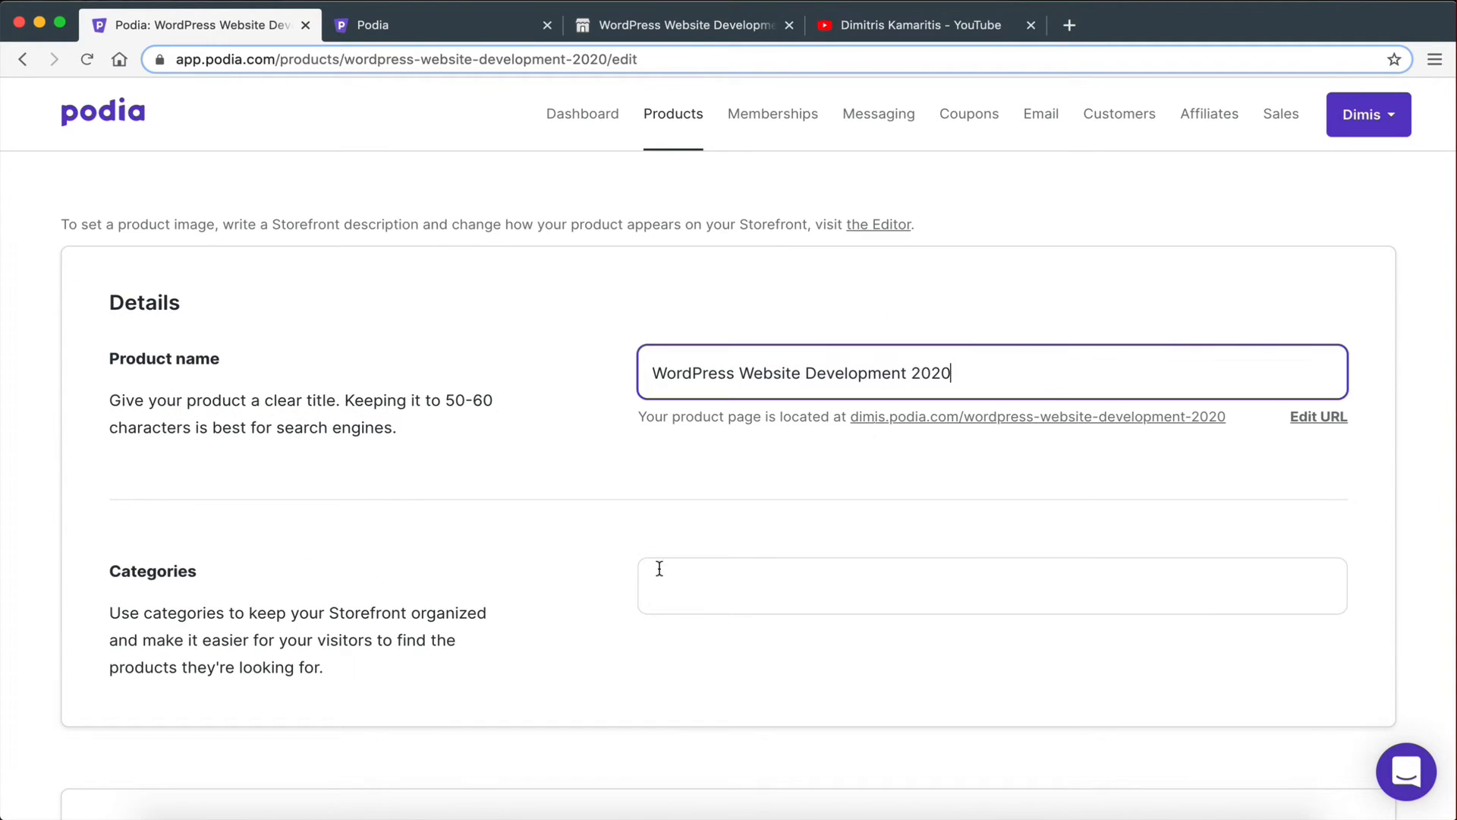
scroll(657, 567, "down", 3)
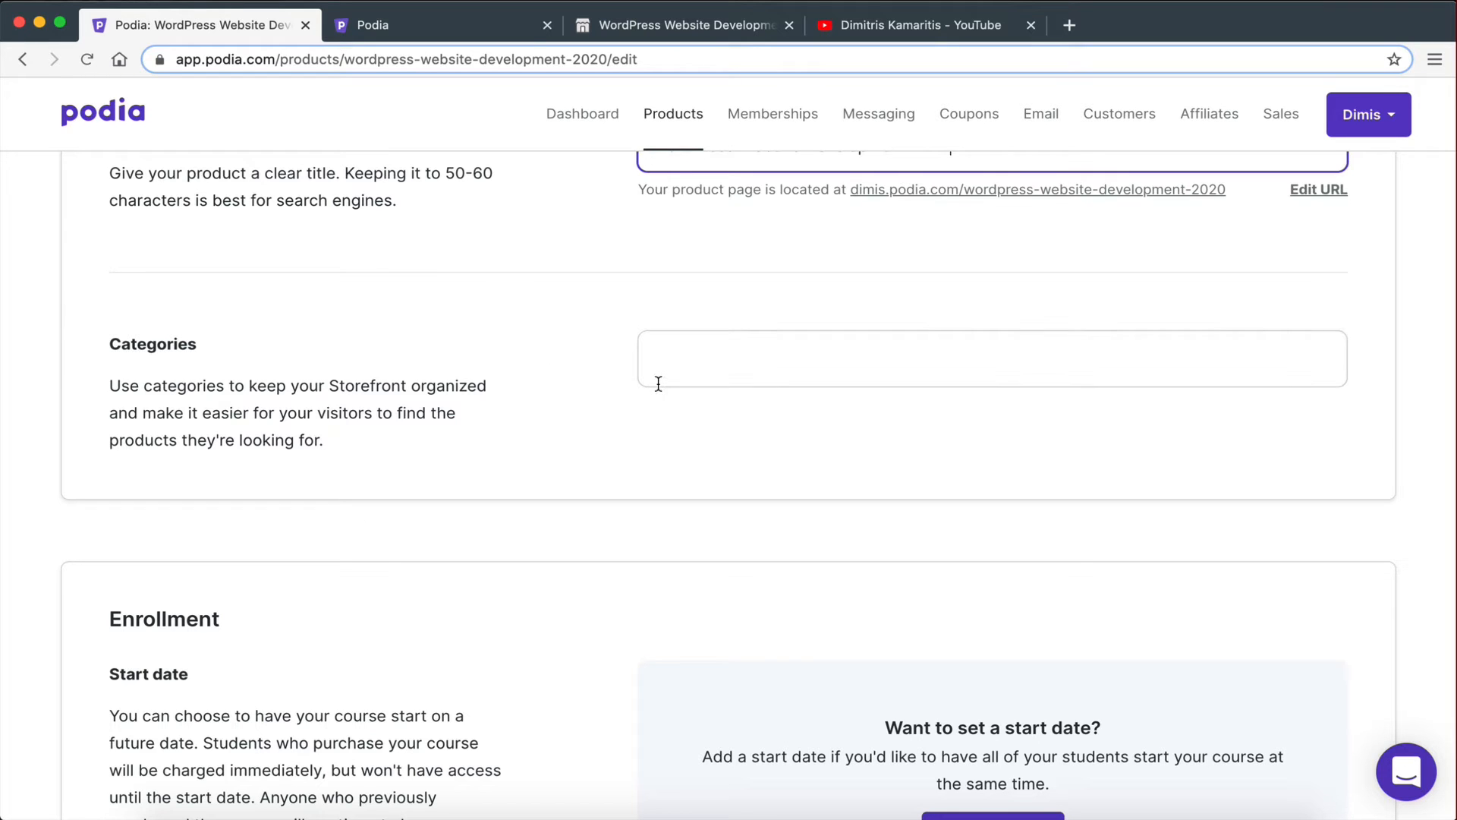
Review the course's start date, close enrollment and email integration settings.
scroll(657, 381, "down", 5)
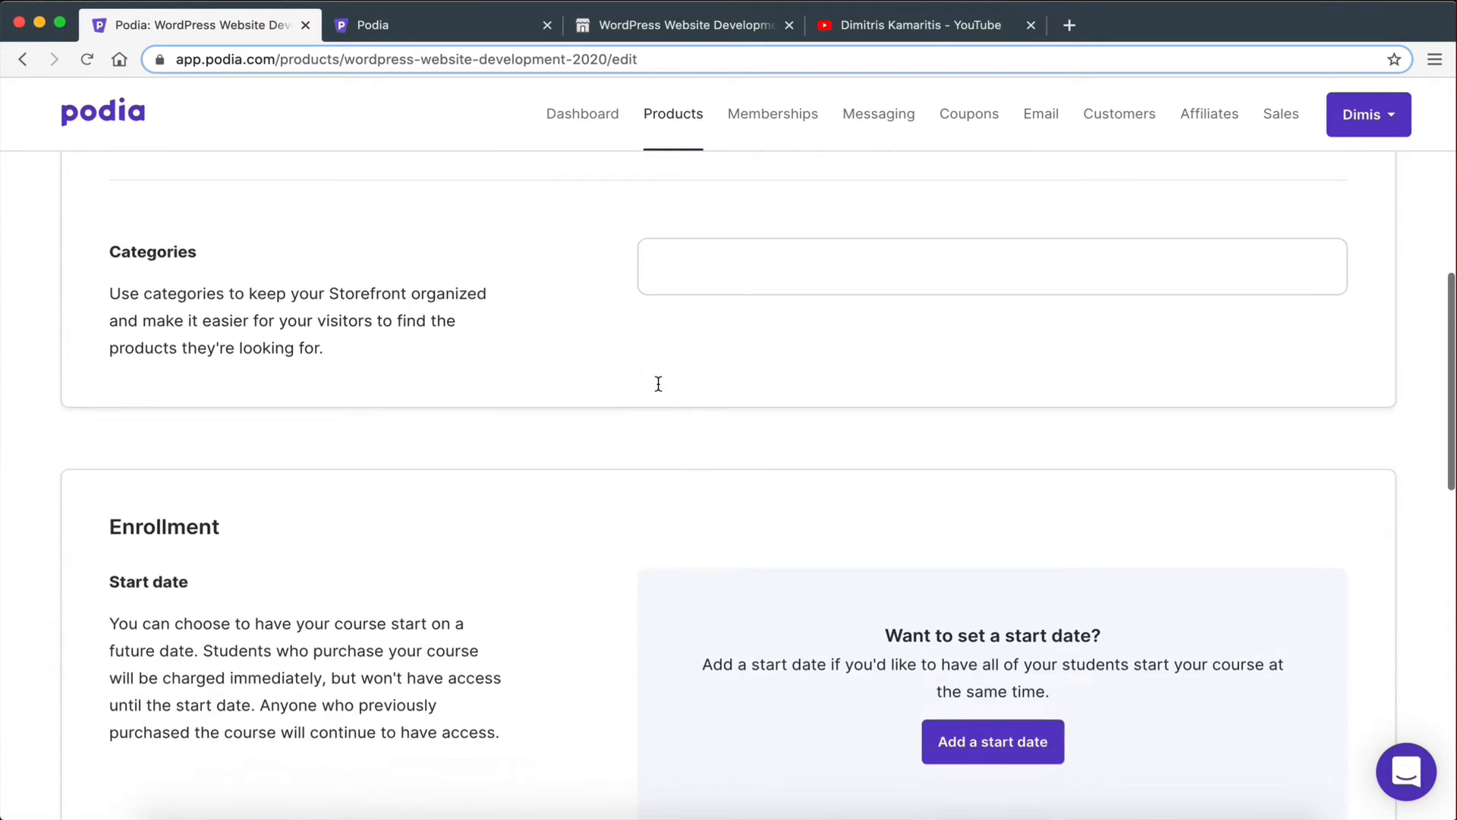
scroll(919, 567, "down", 1)
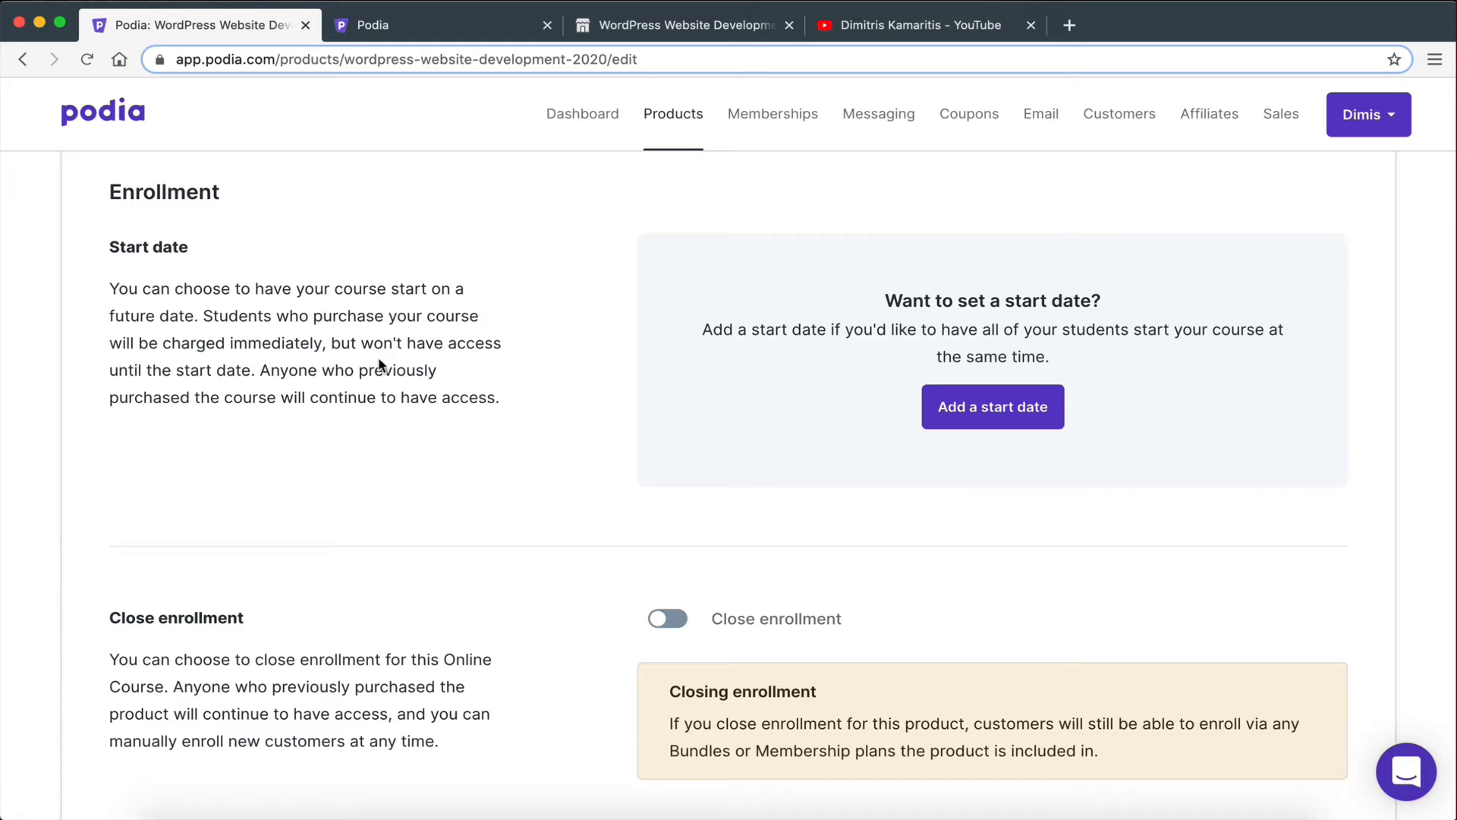
scroll(380, 366, "down", 3)
scroll(379, 365, "up", 2)
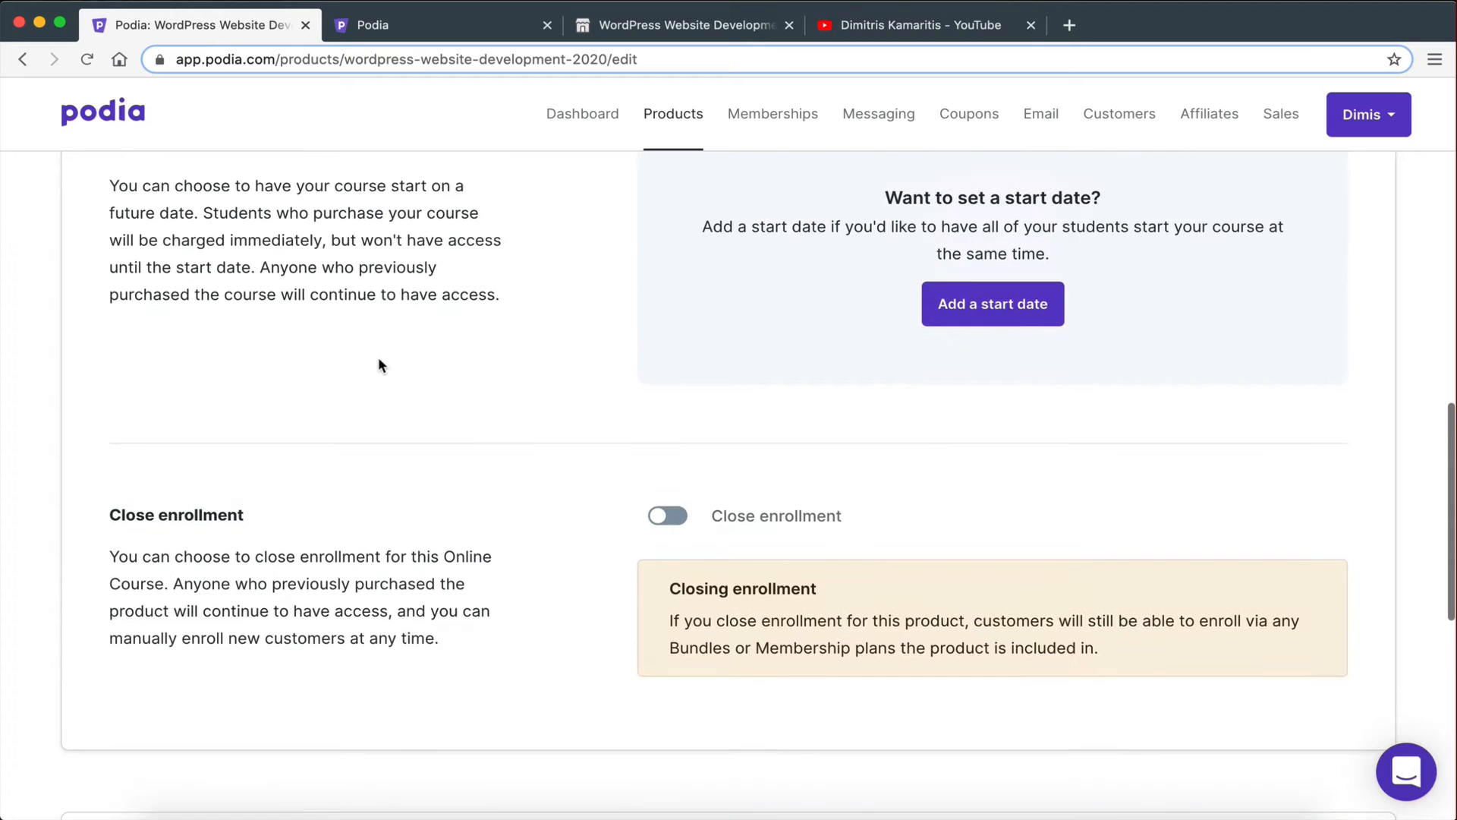
scroll(380, 365, "down", 1)
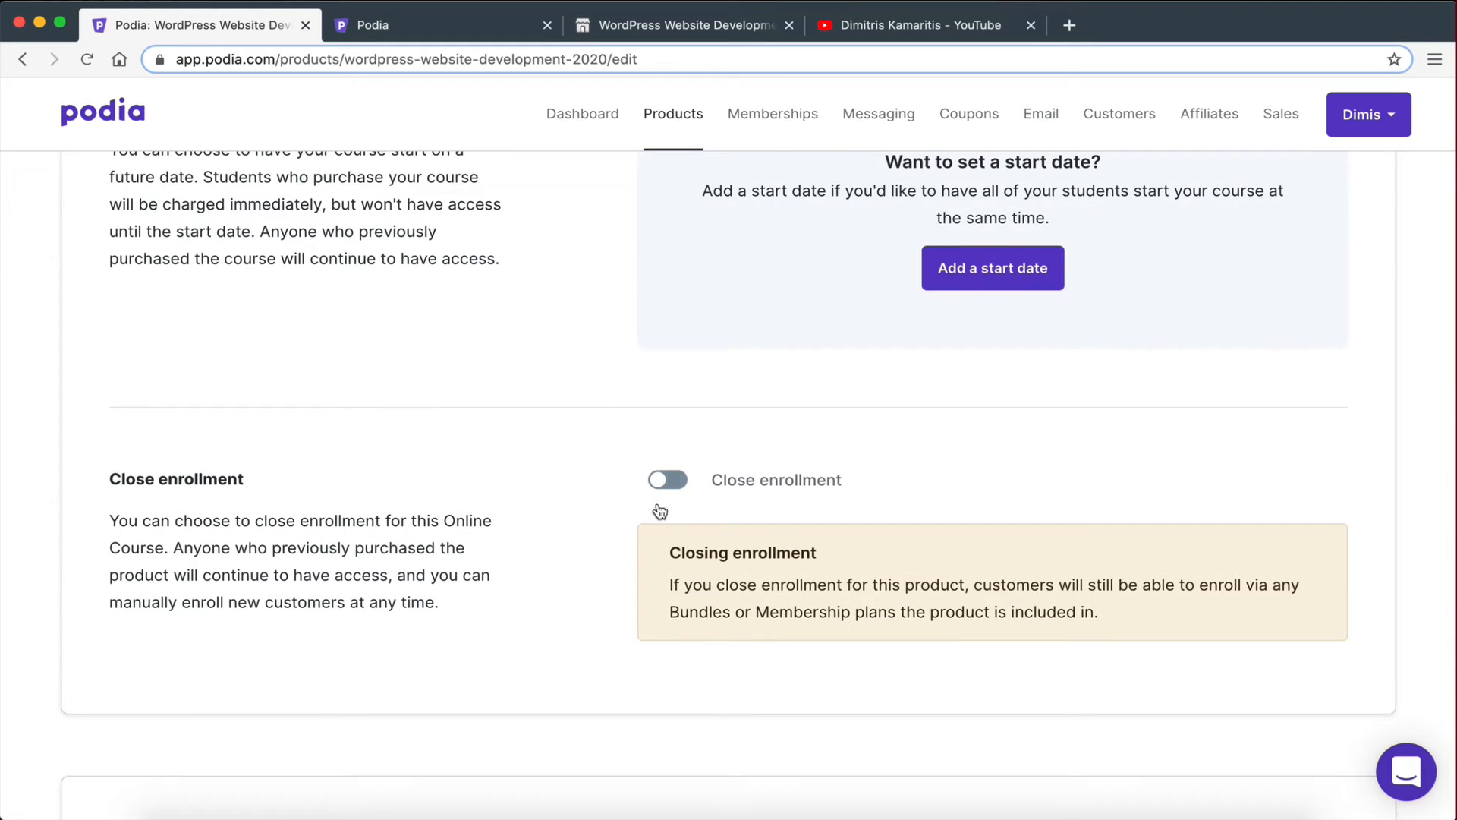
scroll(671, 489, "down", 5)
scroll(667, 488, "up", 2)
scroll(606, 341, "up", 1)
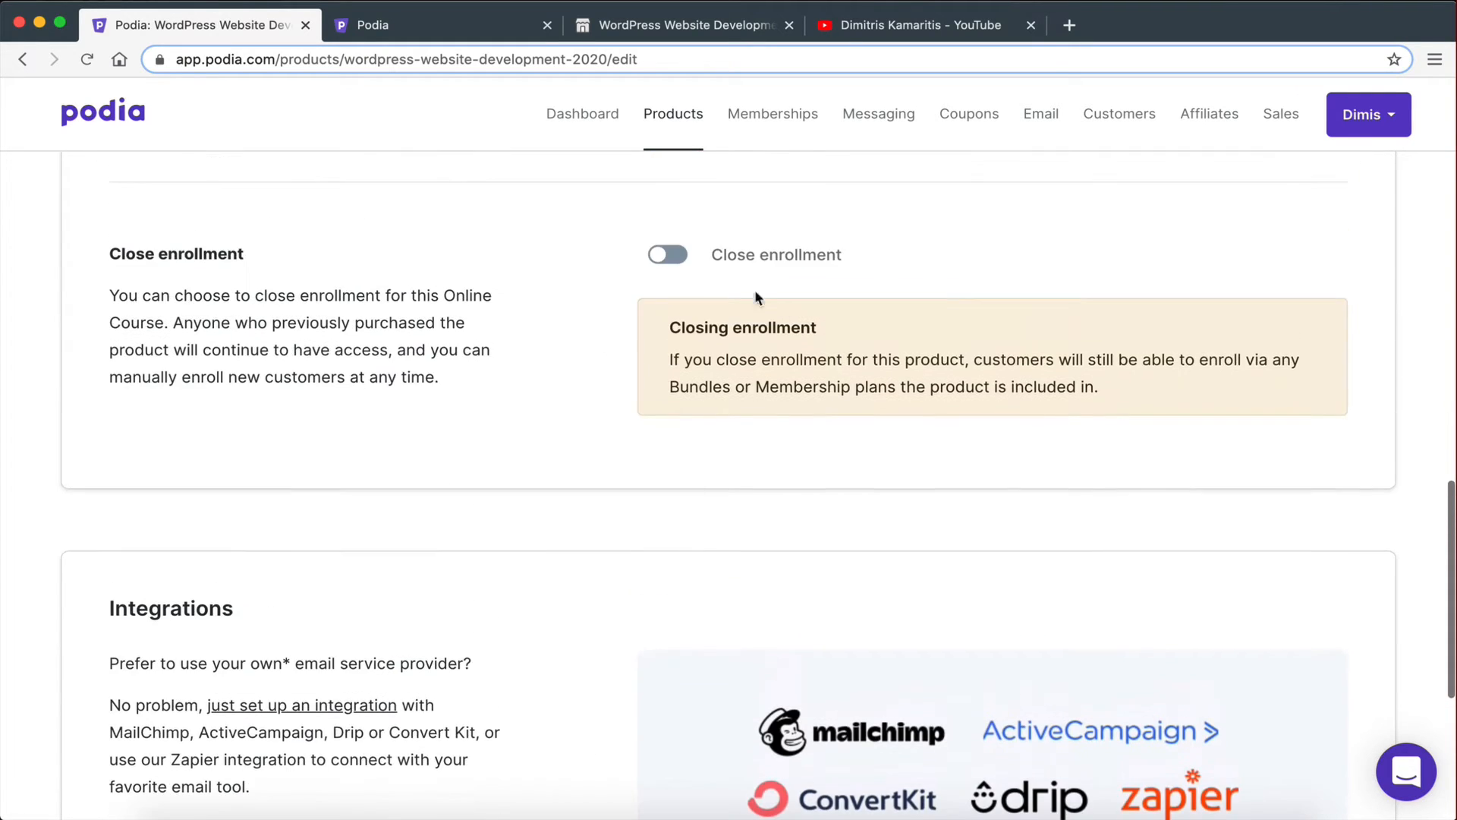
scroll(872, 364, "down", 5)
scroll(852, 436, "up", 2)
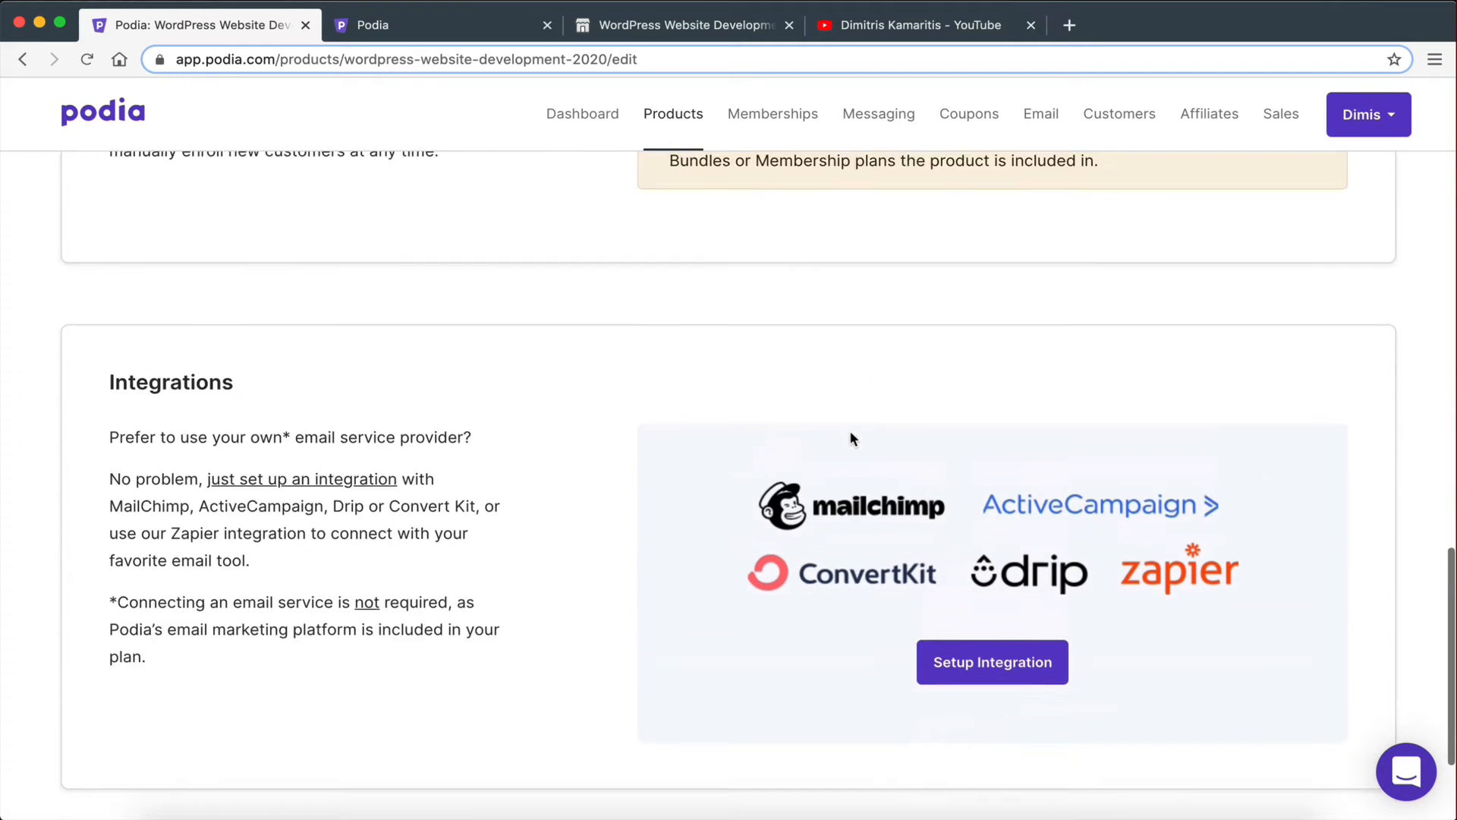
scroll(850, 433, "up", 1)
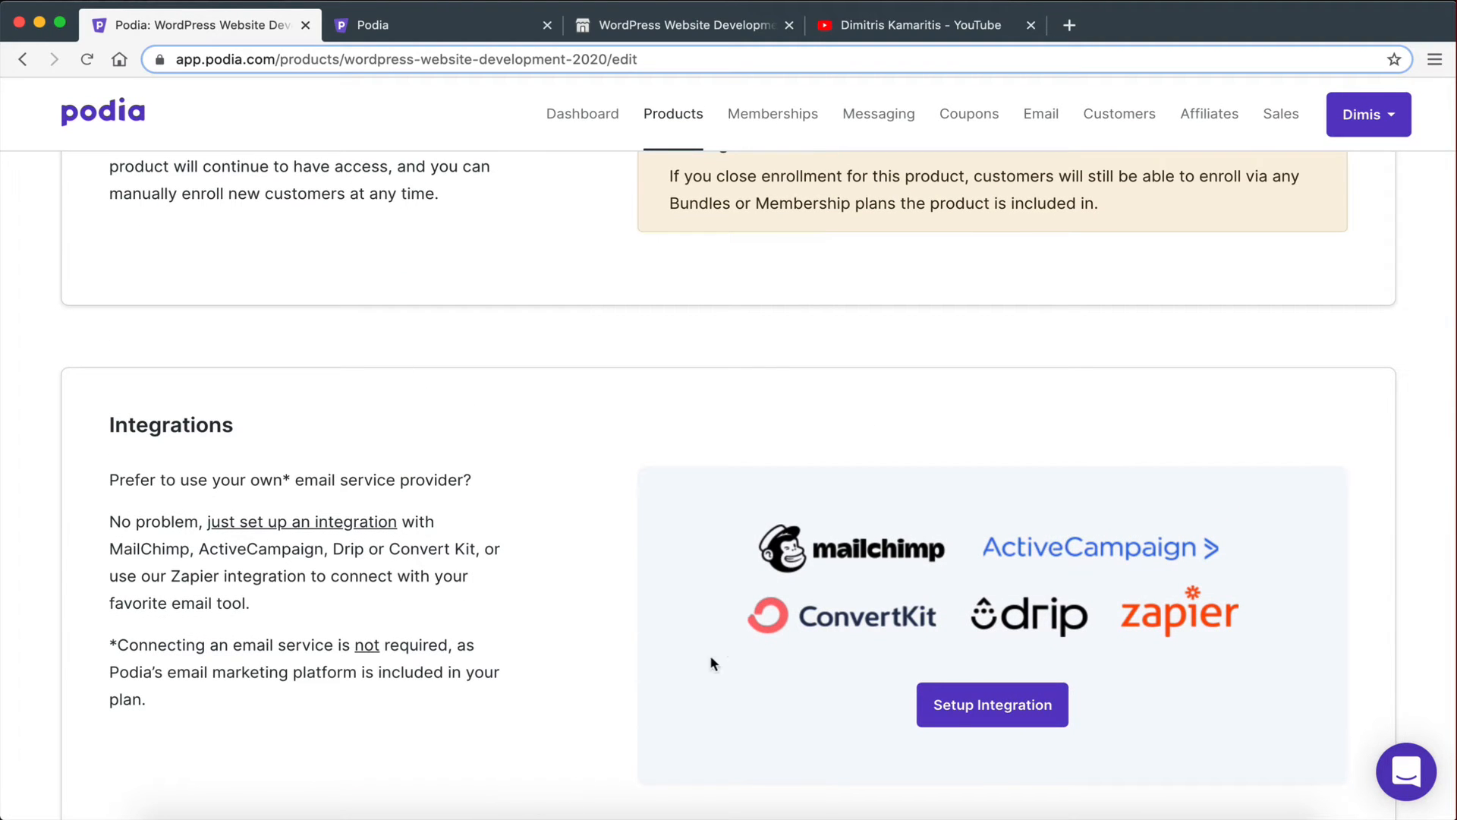
scroll(733, 630, "up", 15)
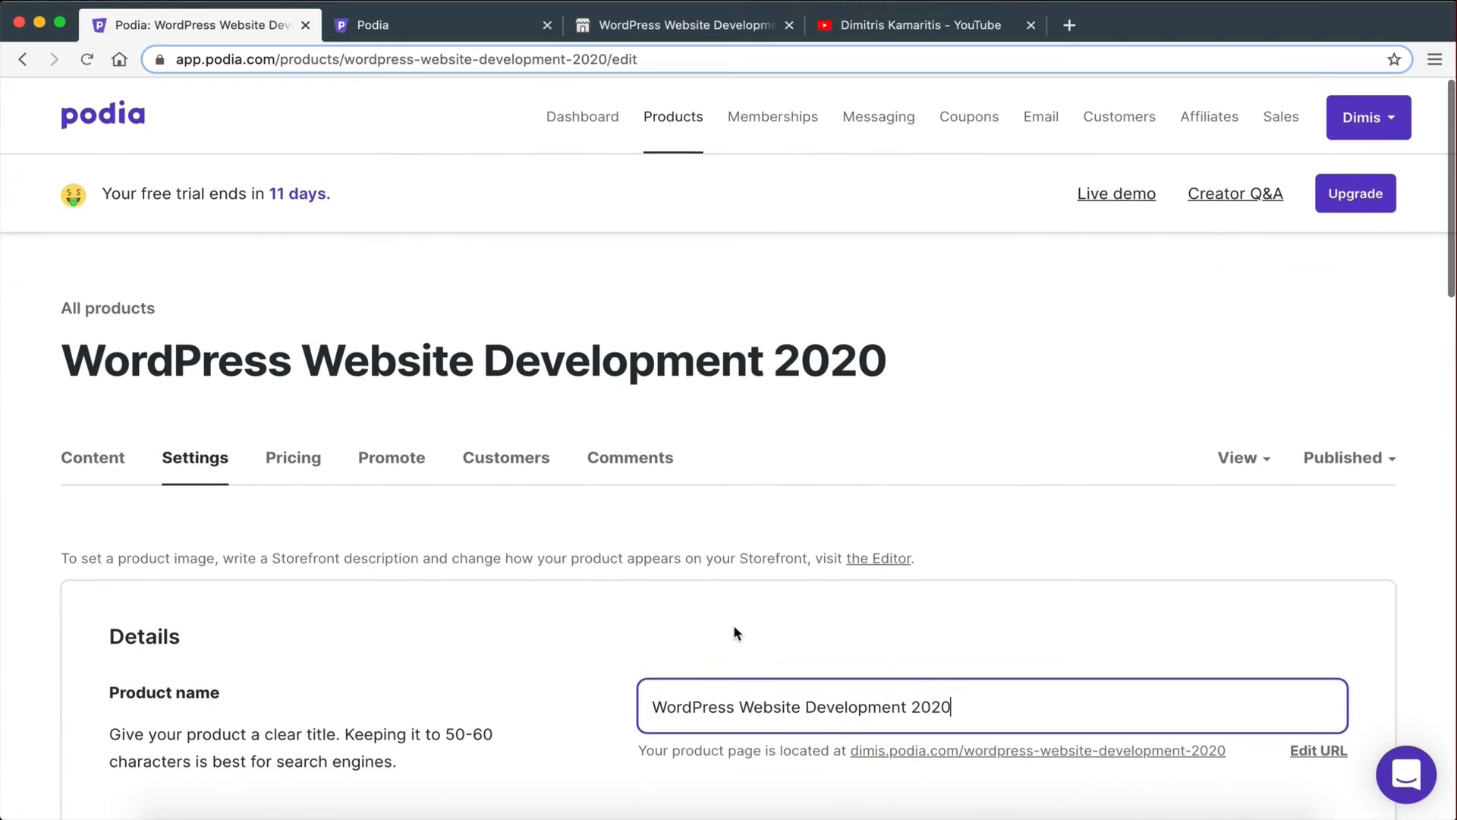
Examine the course's pricing options, including price, payment plan and upsells.
left_click(296, 469)
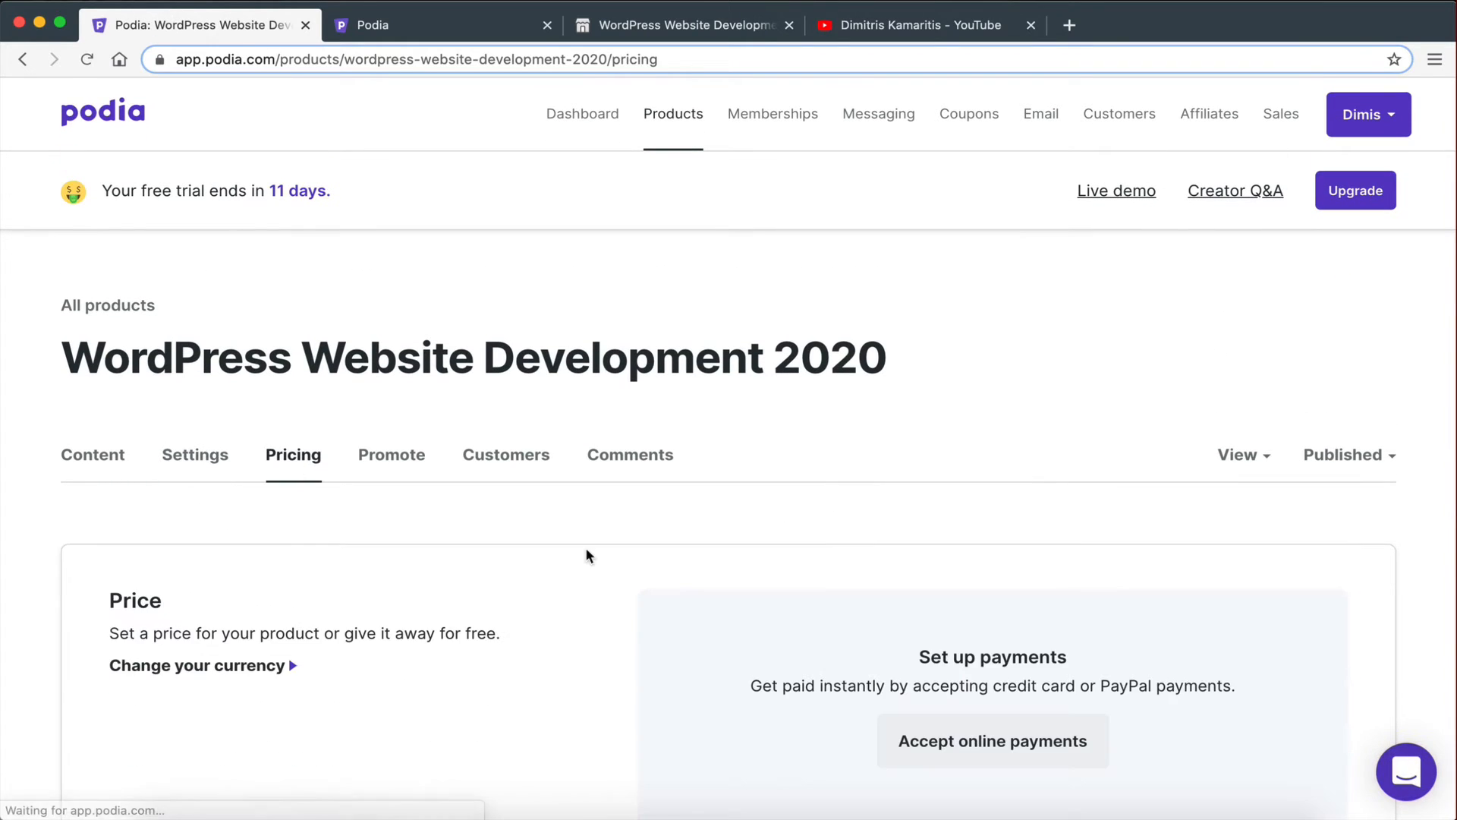
scroll(586, 555, "down", 4)
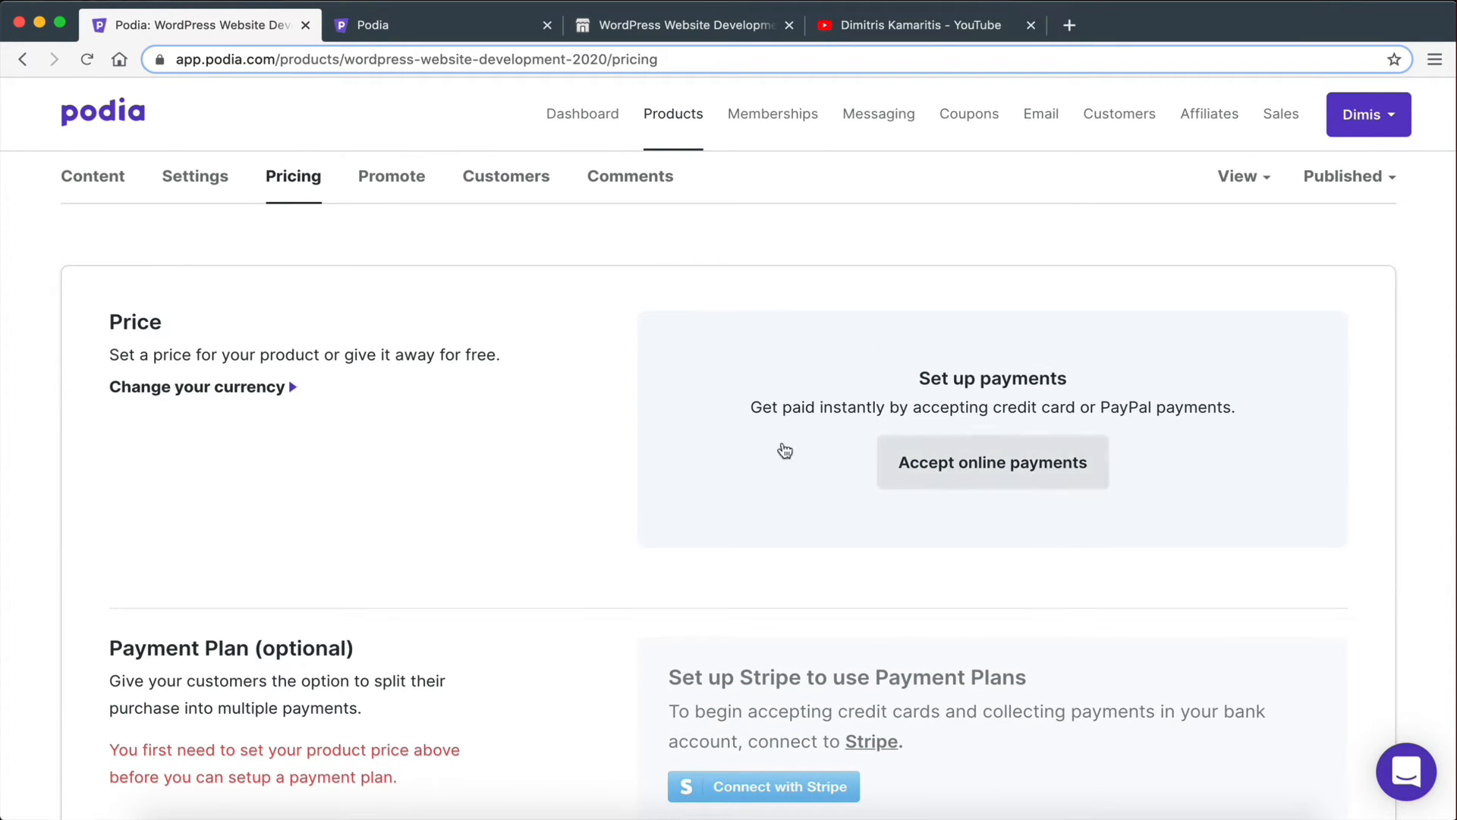
scroll(917, 476, "down", 3)
scroll(917, 476, "down", 8)
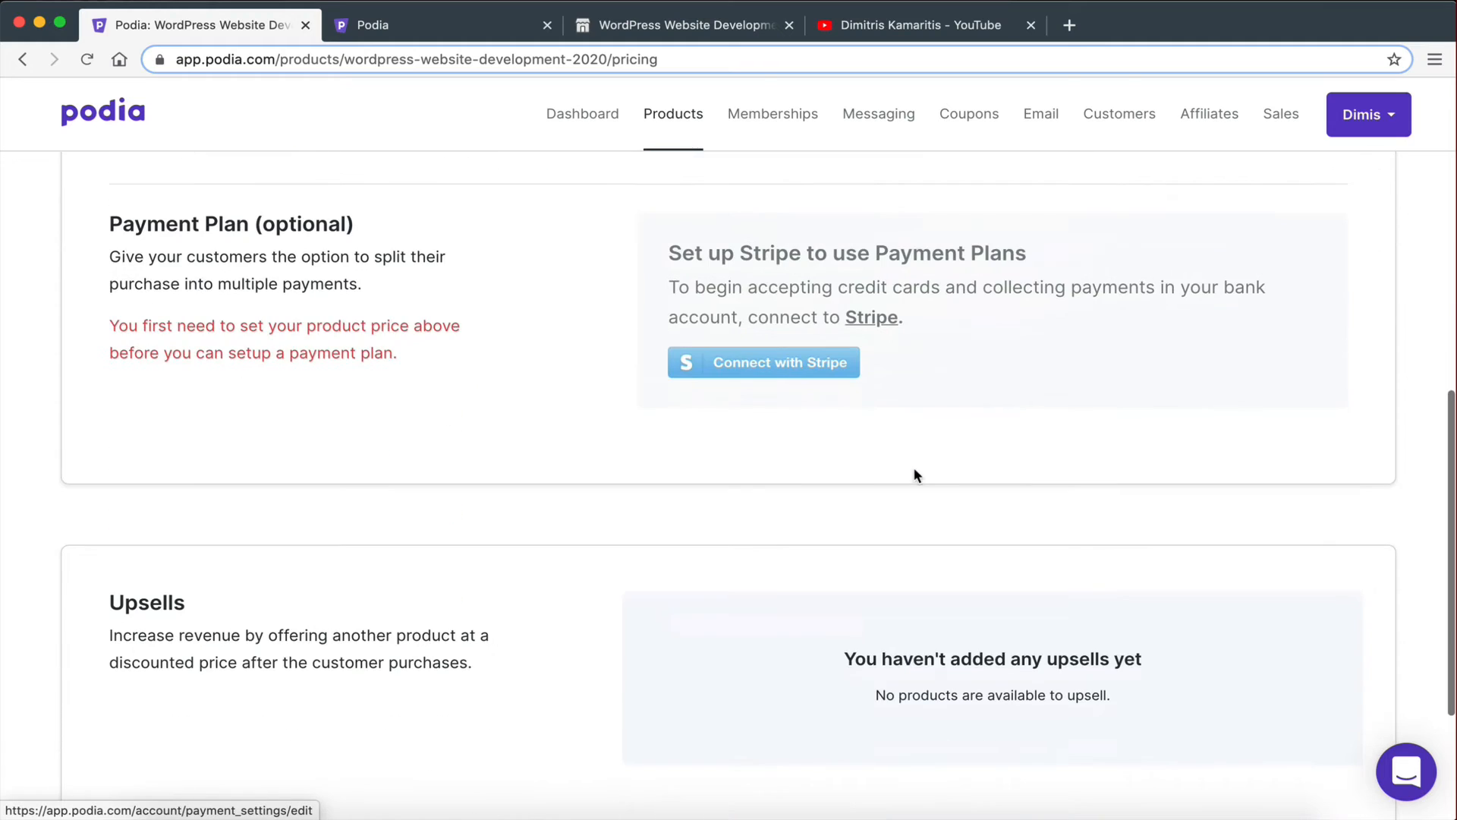
scroll(916, 475, "up", 5)
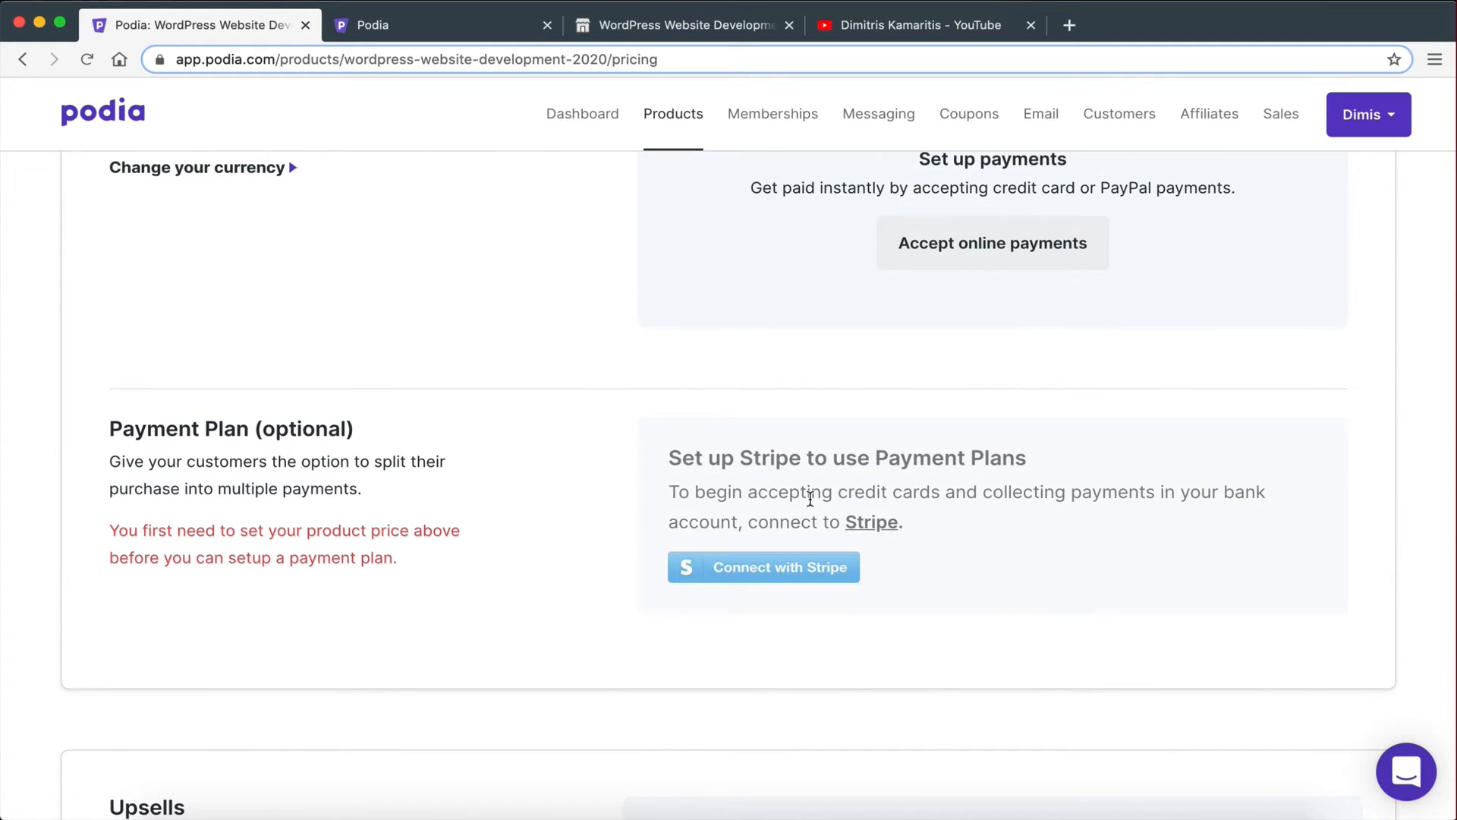
scroll(810, 499, "up", 4)
scroll(996, 635, "down", 1)
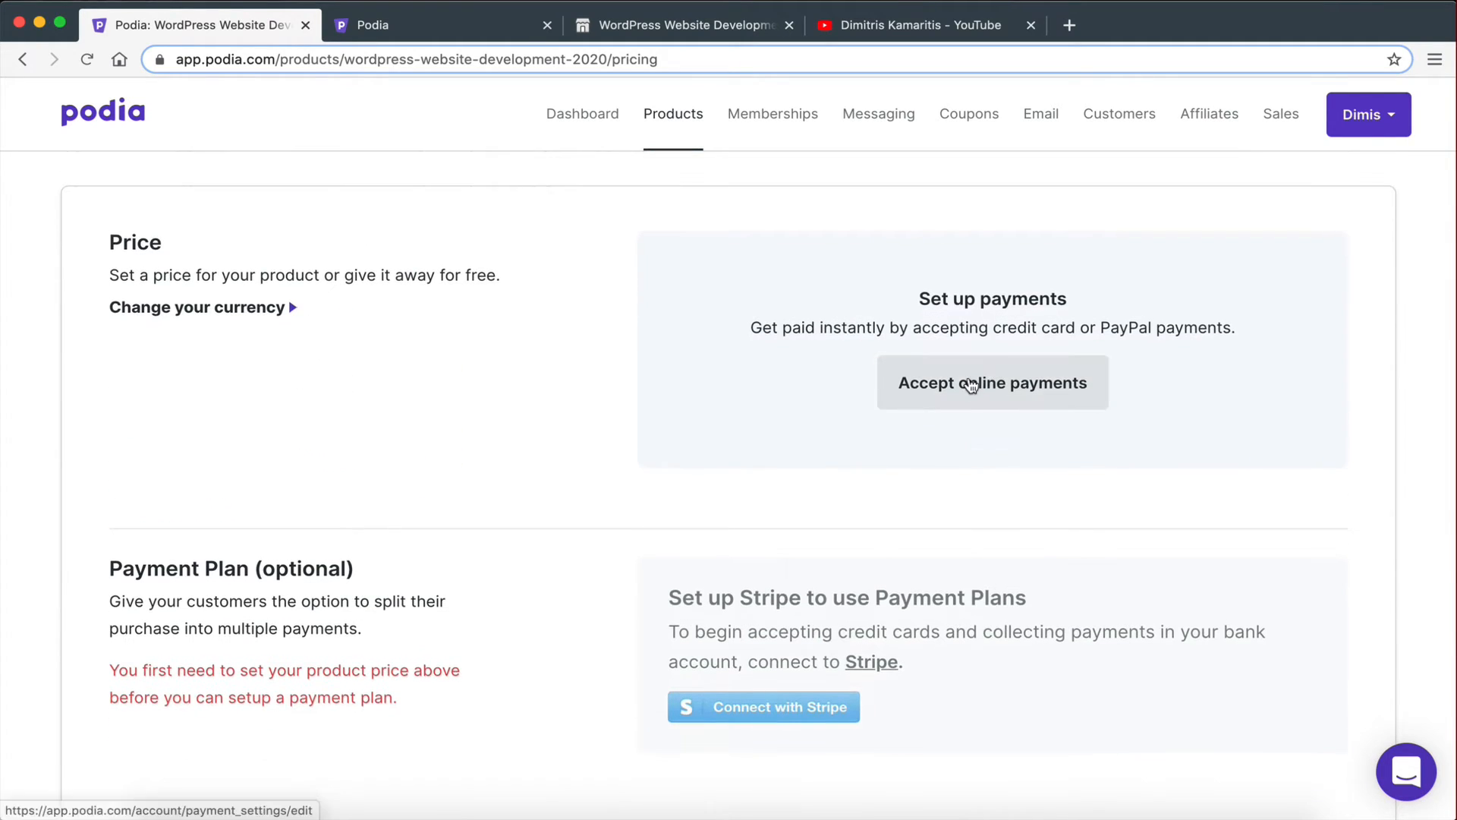
Look through the store's currency, Stripe, PayPal and tax payment settings, and return to the course's pricing options.
left_click(972, 385)
scroll(580, 540, "down", 2)
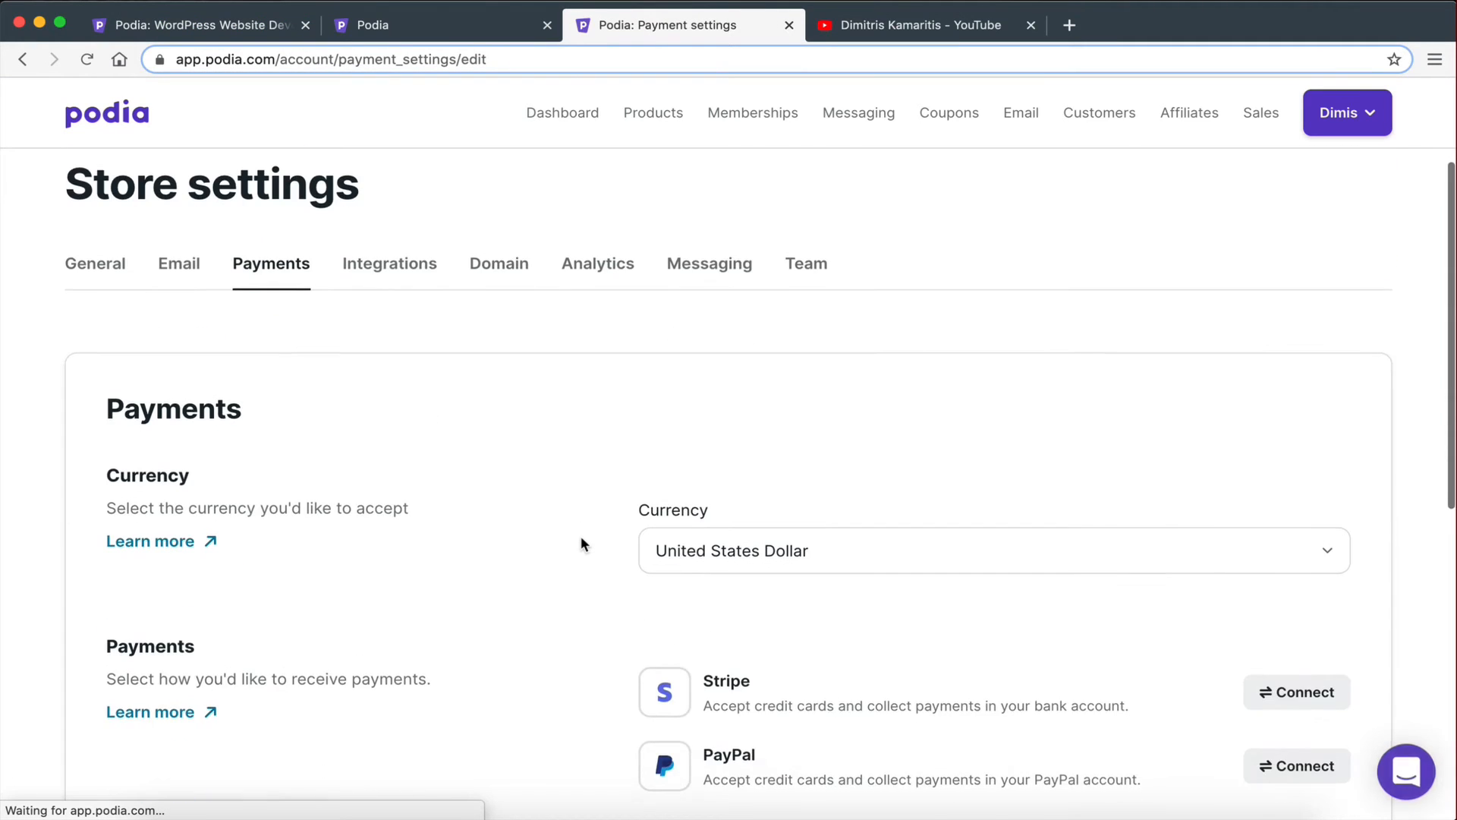
scroll(580, 544, "down", 5)
scroll(247, 270, "up", 1)
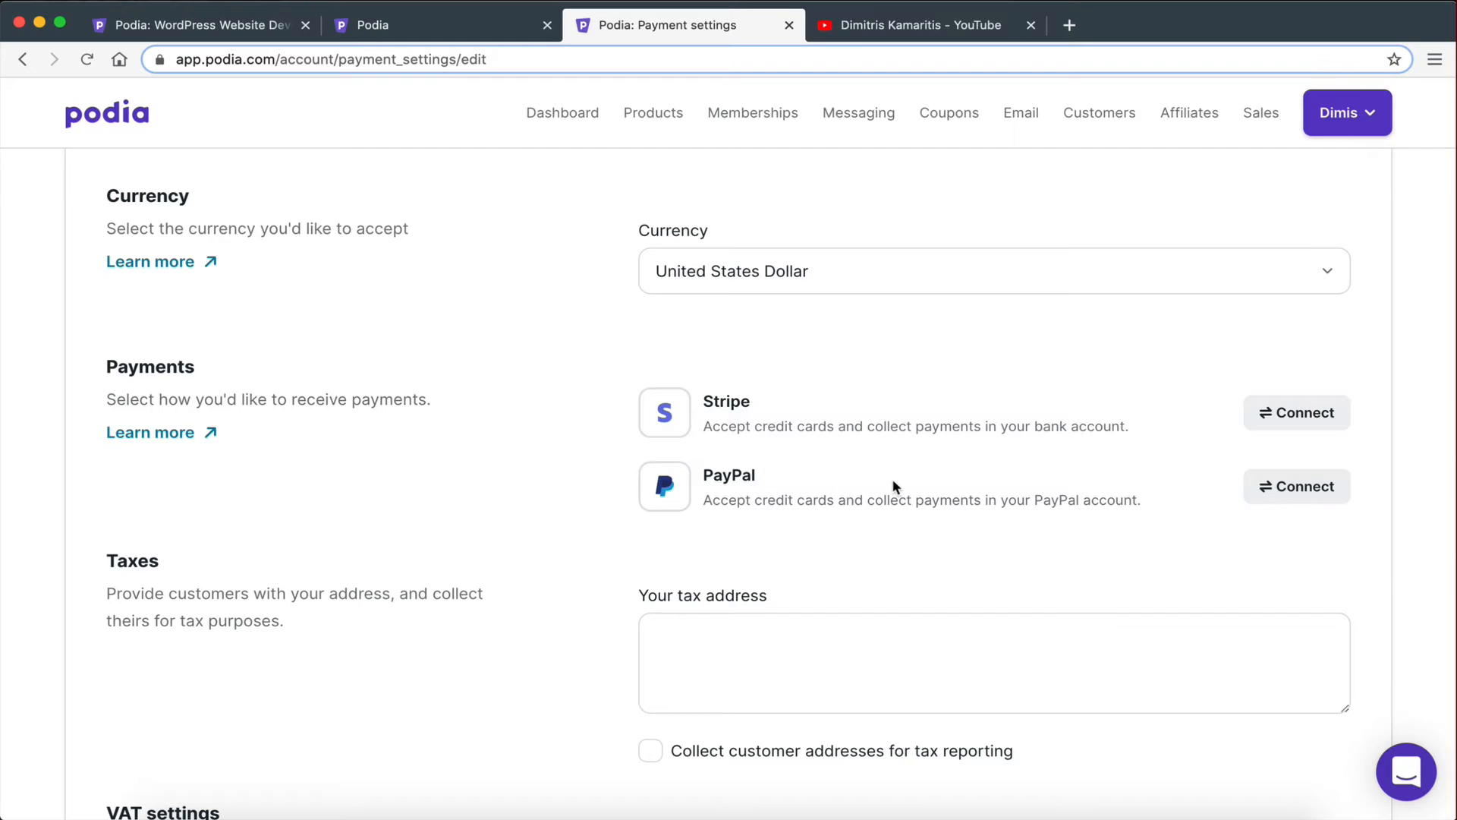
scroll(894, 478, "down", 4)
scroll(749, 419, "up", 9)
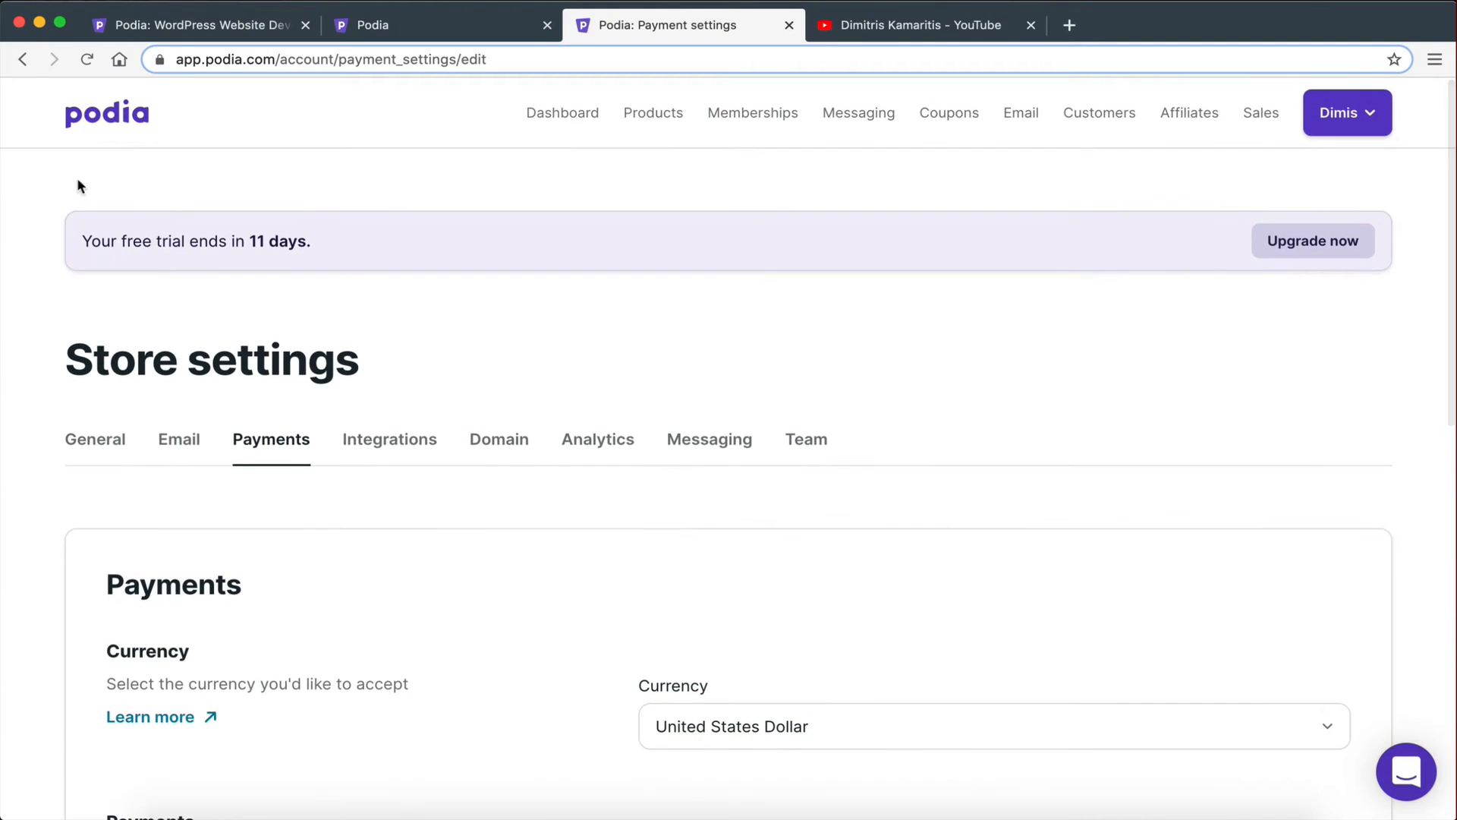
left_click(22, 59)
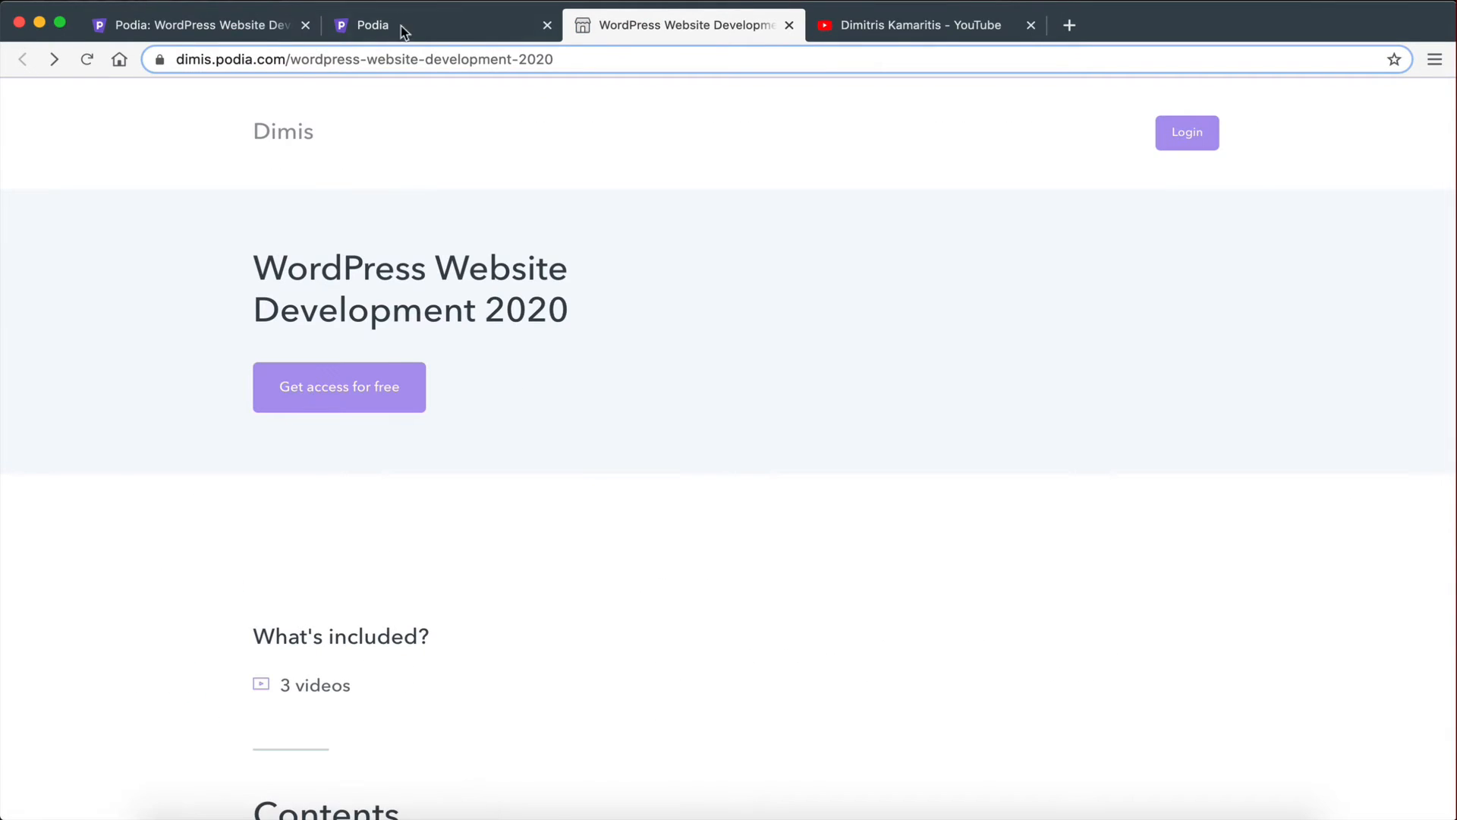
left_click(395, 25)
left_click(276, 25)
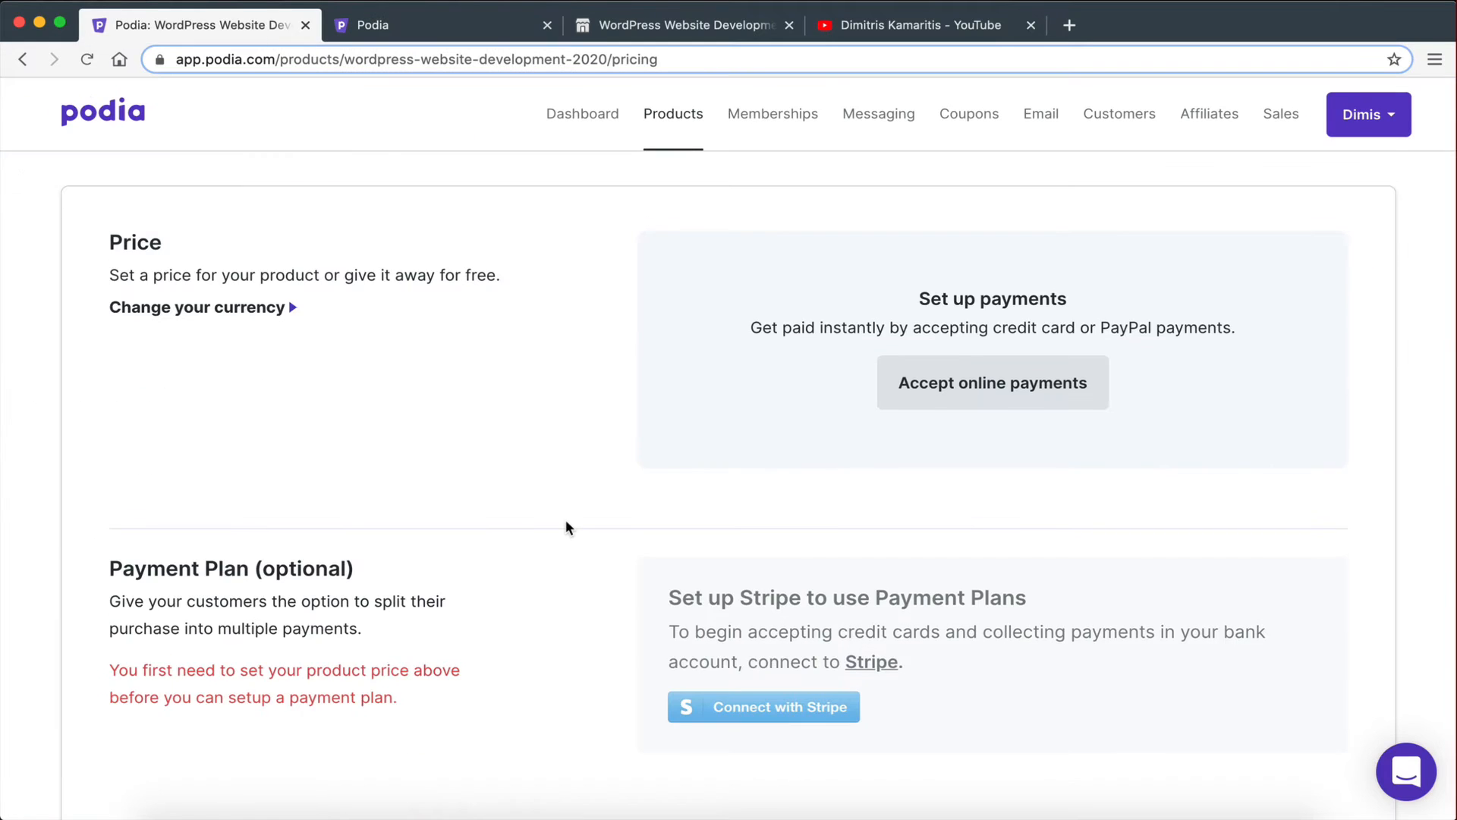
scroll(568, 527, "up", 4)
scroll(281, 631, "down", 4)
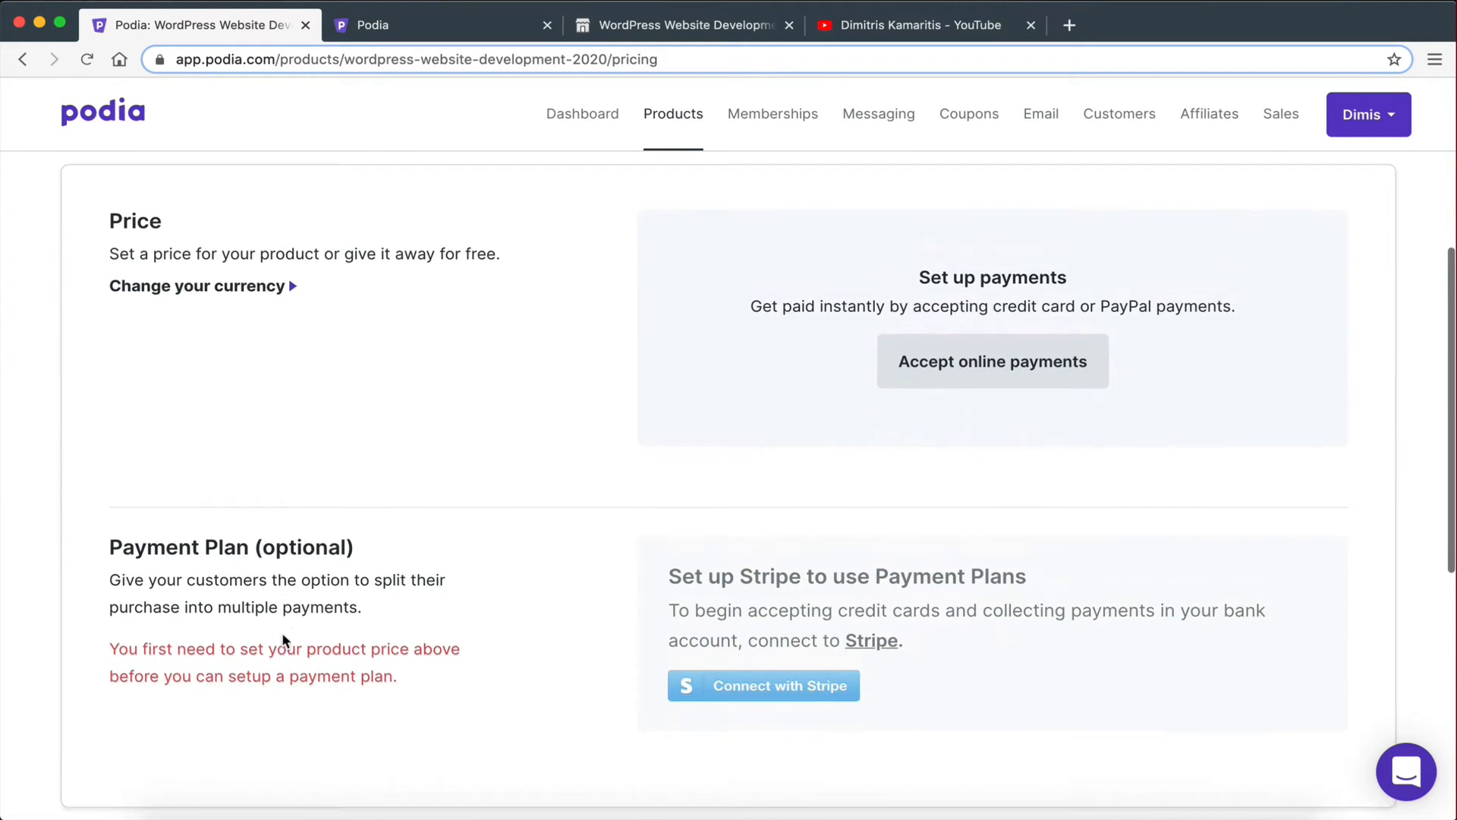
scroll(316, 547, "up", 4)
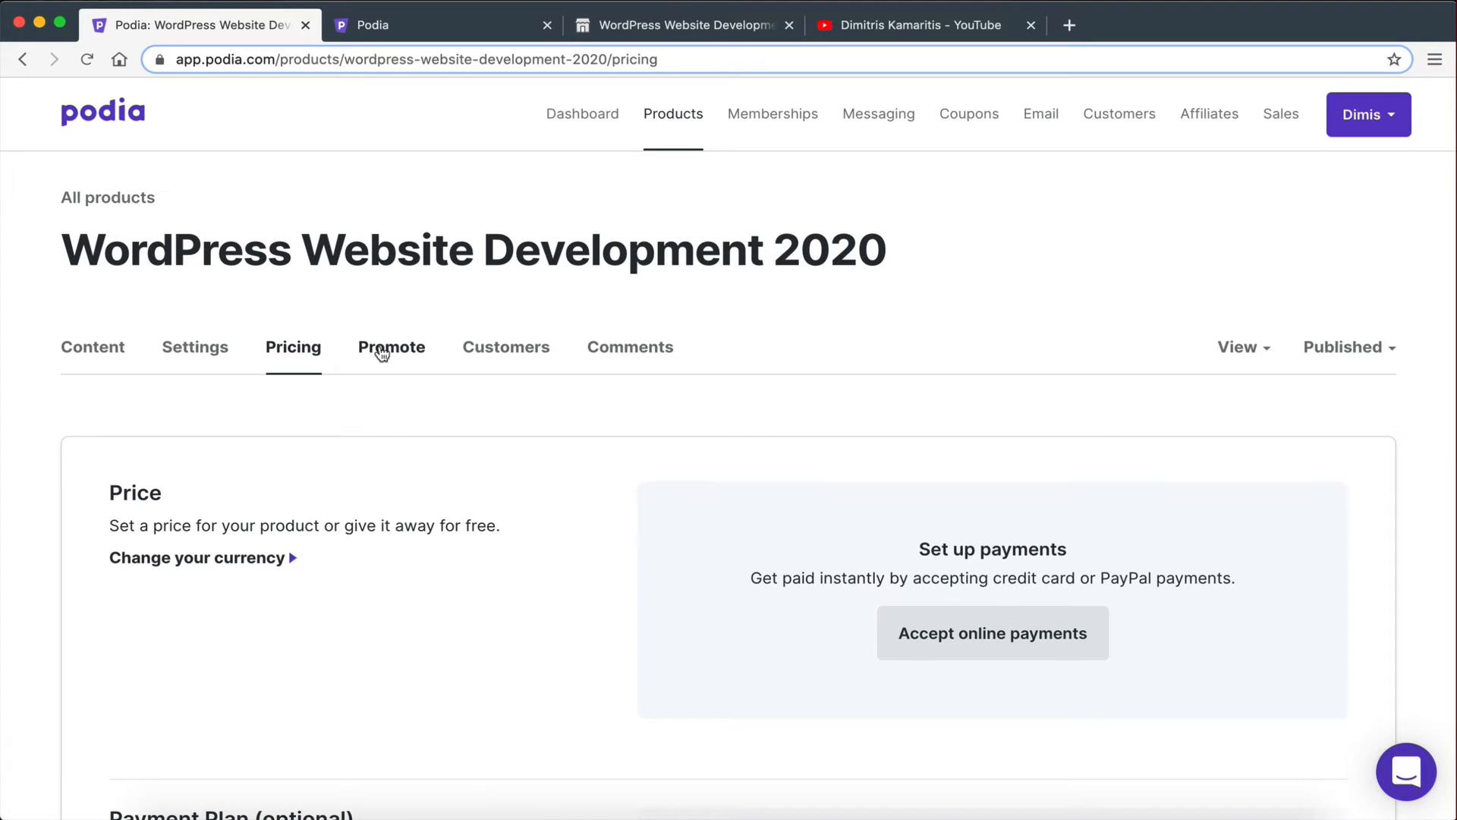
Review the course's promotion options: social media sharing and image, sales page URL, Buy Now URL and embed code.
left_click(378, 347)
scroll(632, 686, "down", 5)
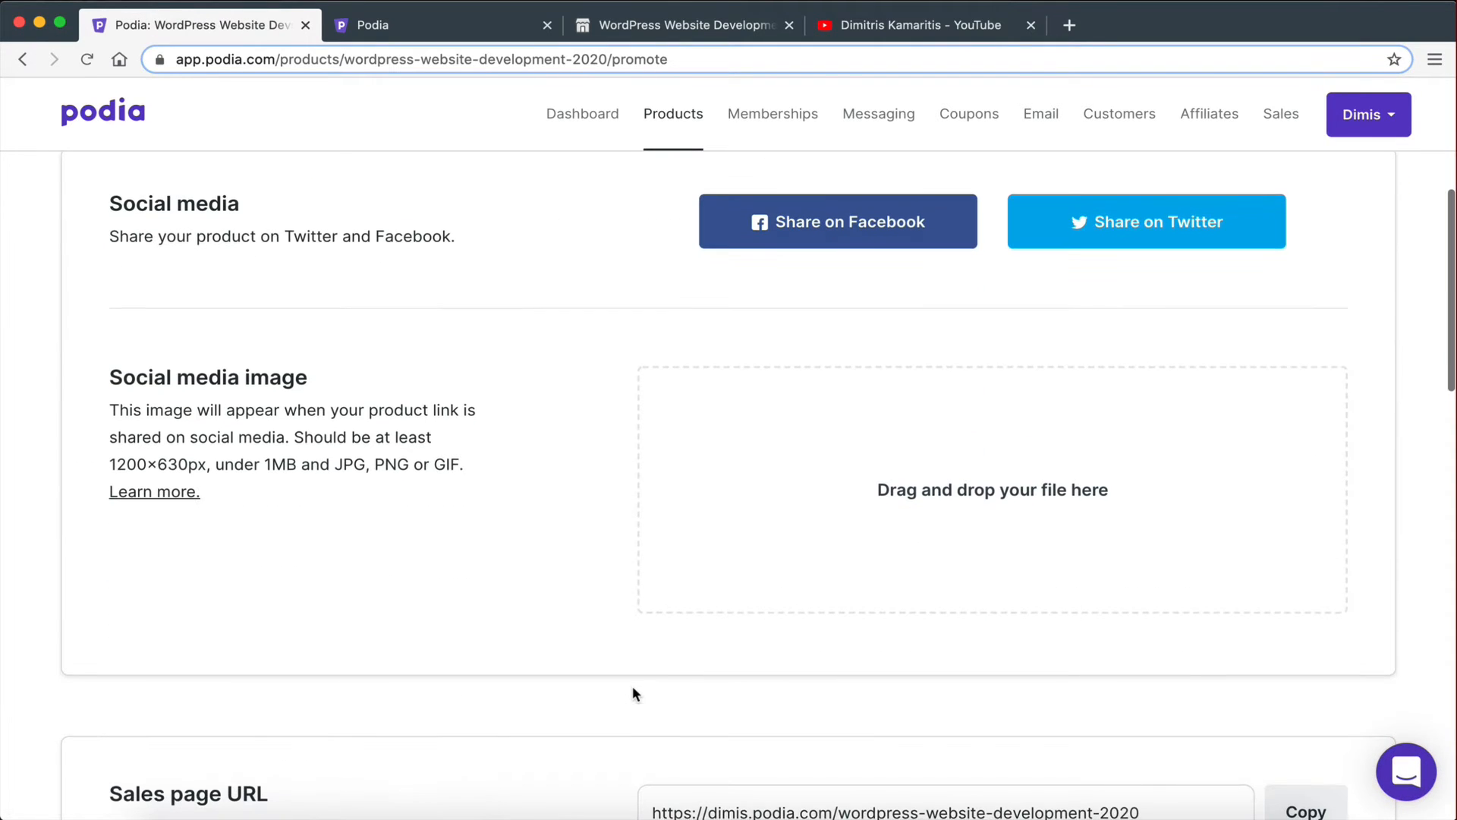
scroll(322, 398, "down", 5)
scroll(322, 403, "down", 6)
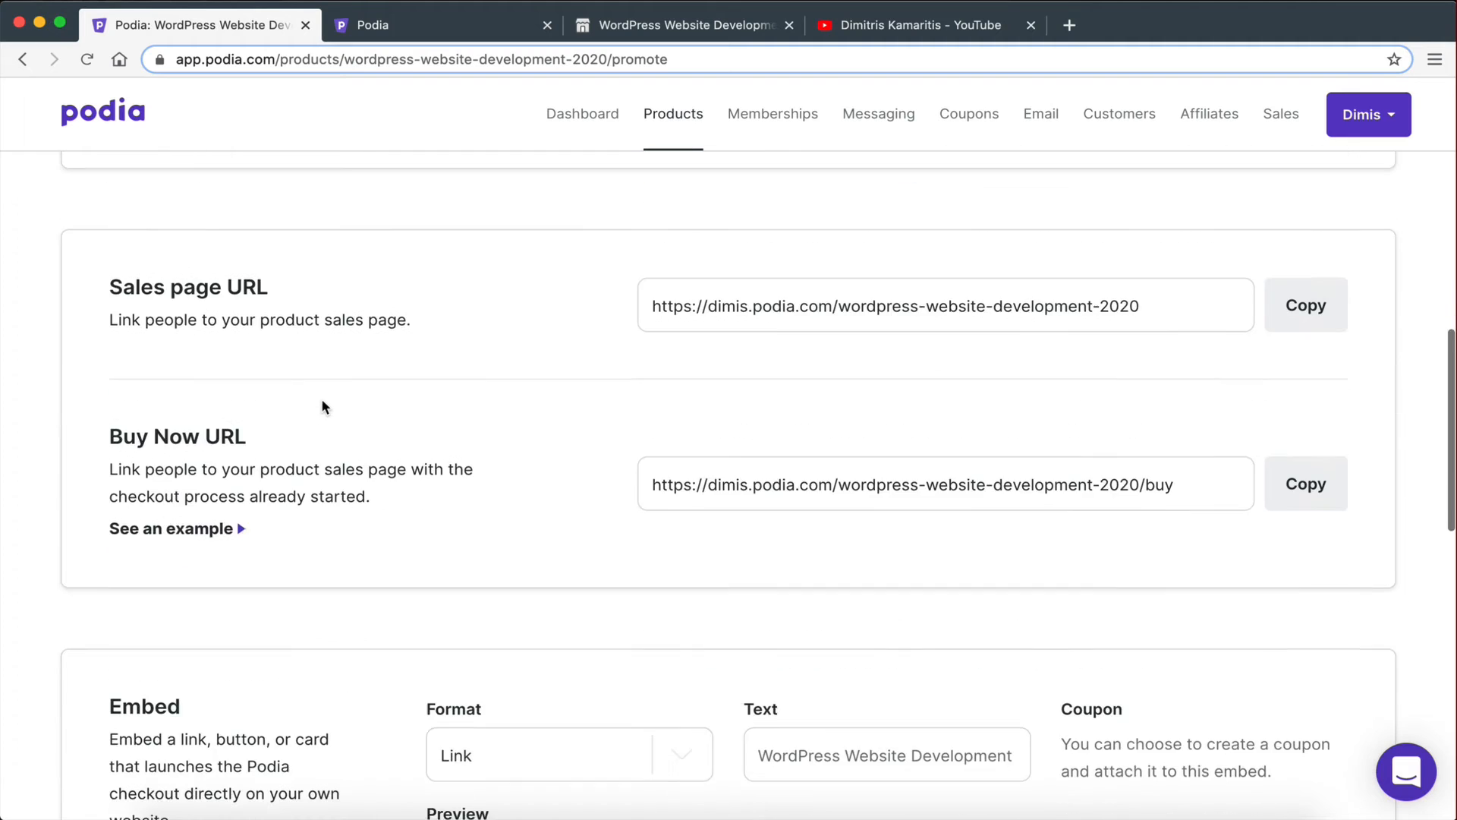
scroll(218, 371, "up", 1)
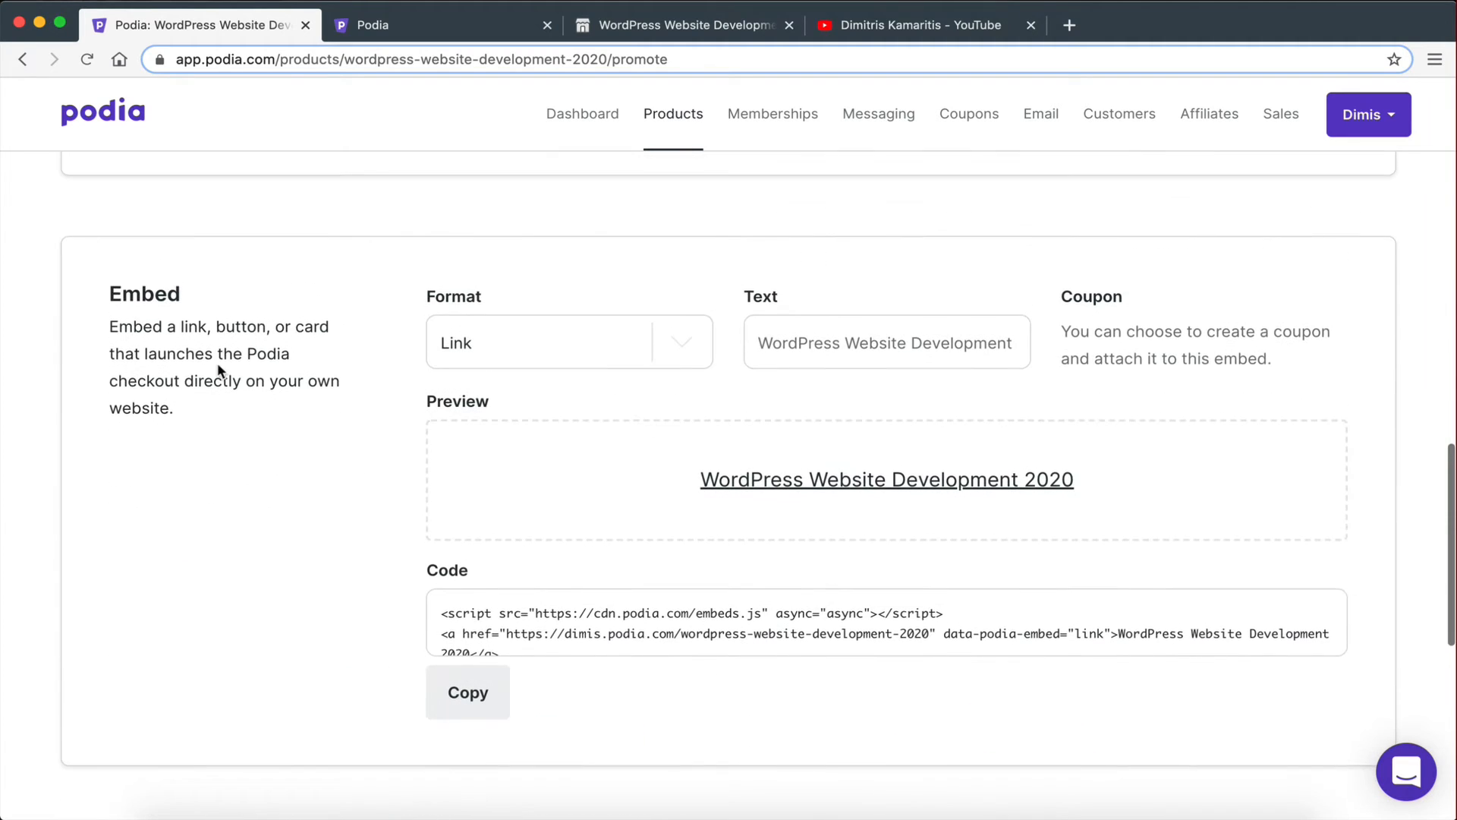
scroll(219, 372, "down", 5)
scroll(218, 371, "up", 7)
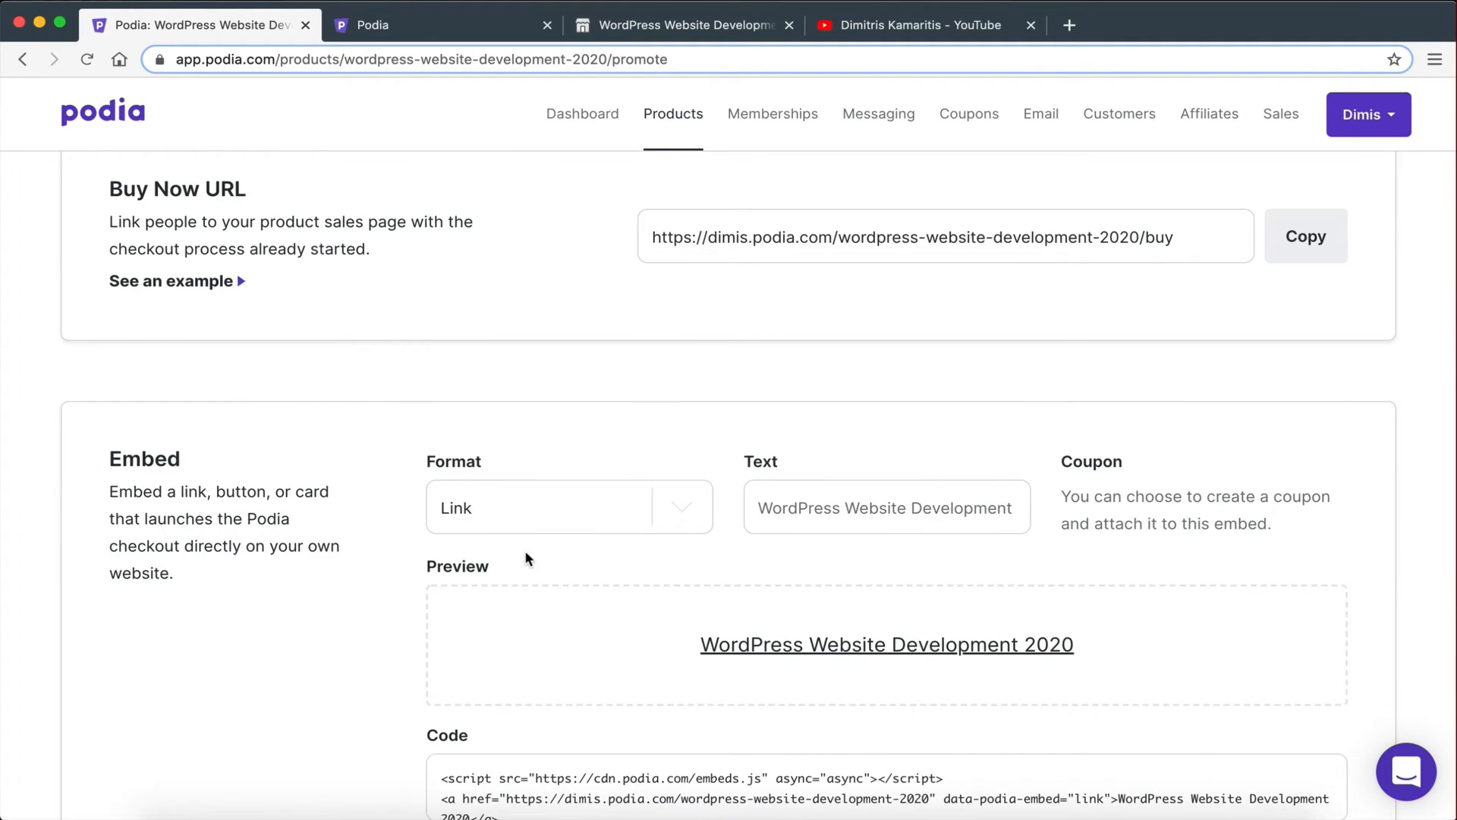
scroll(527, 556, "up", 6)
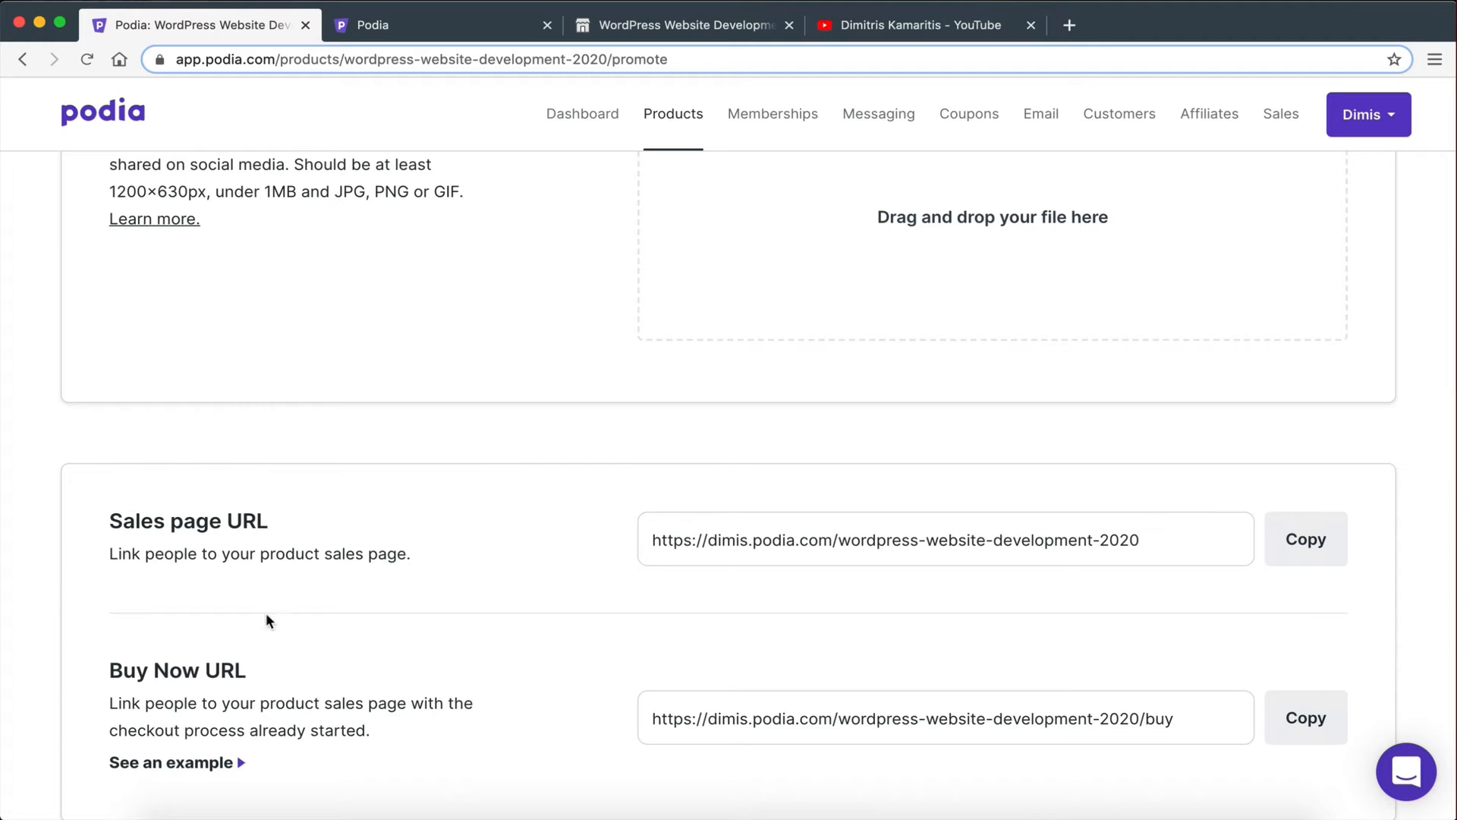
scroll(659, 750, "up", 8)
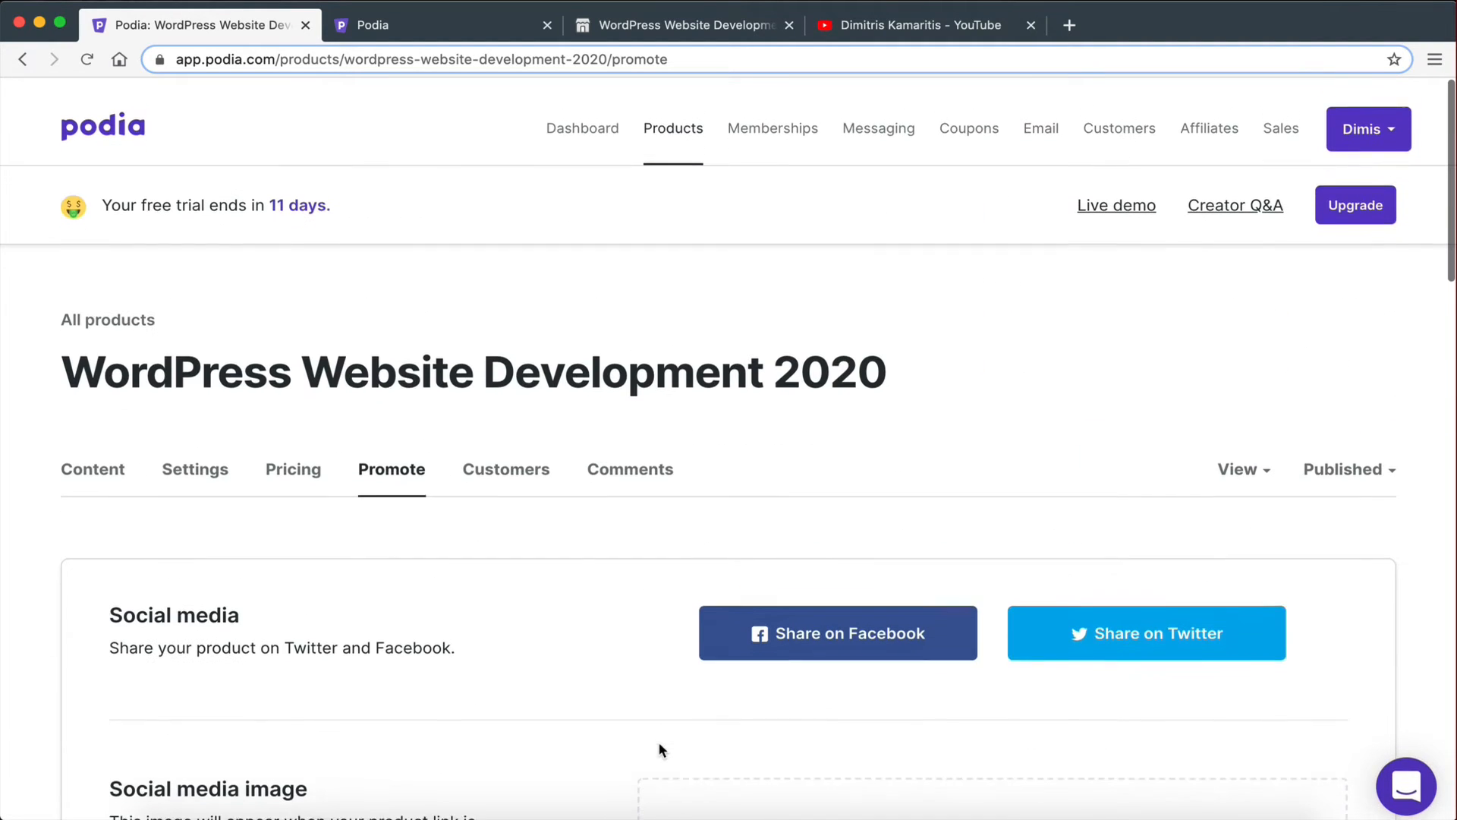
Review the course's customers list and comment visibility options, and return to its product settings.
left_click(507, 430)
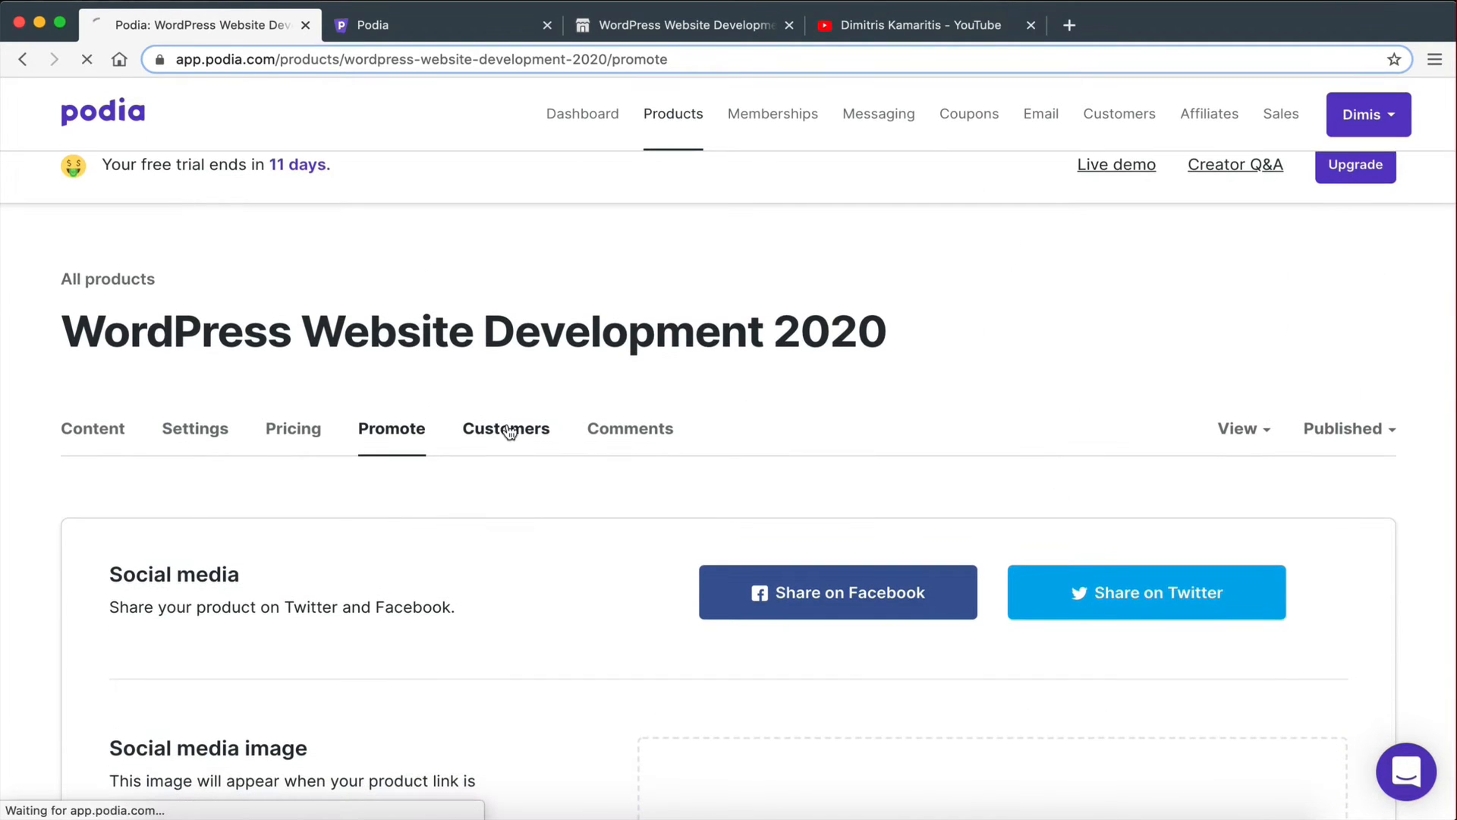
scroll(410, 683, "down", 3)
scroll(469, 728, "up", 3)
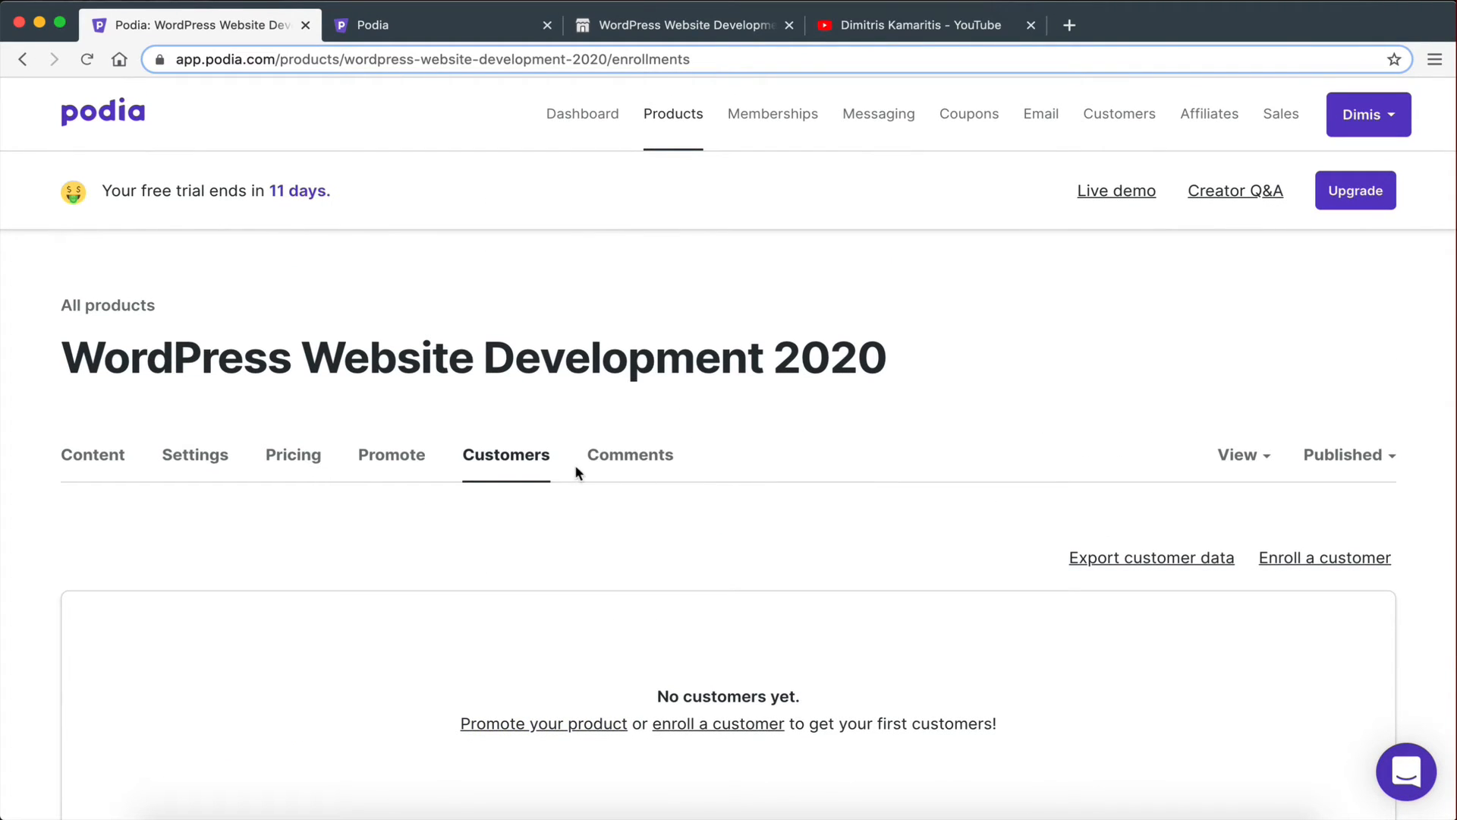
left_click(621, 469)
scroll(521, 657, "down", 5)
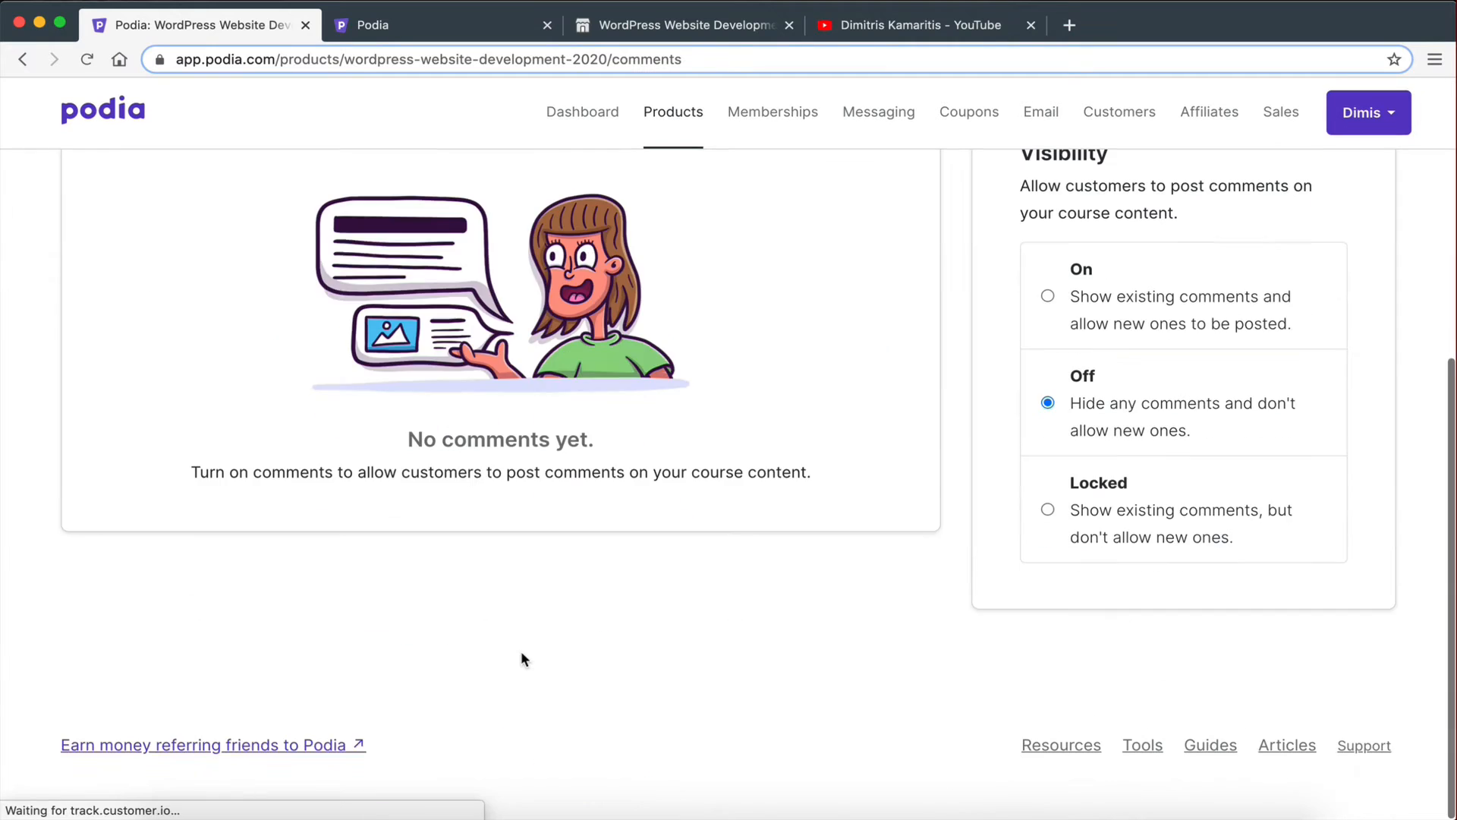
scroll(520, 658, "up", 5)
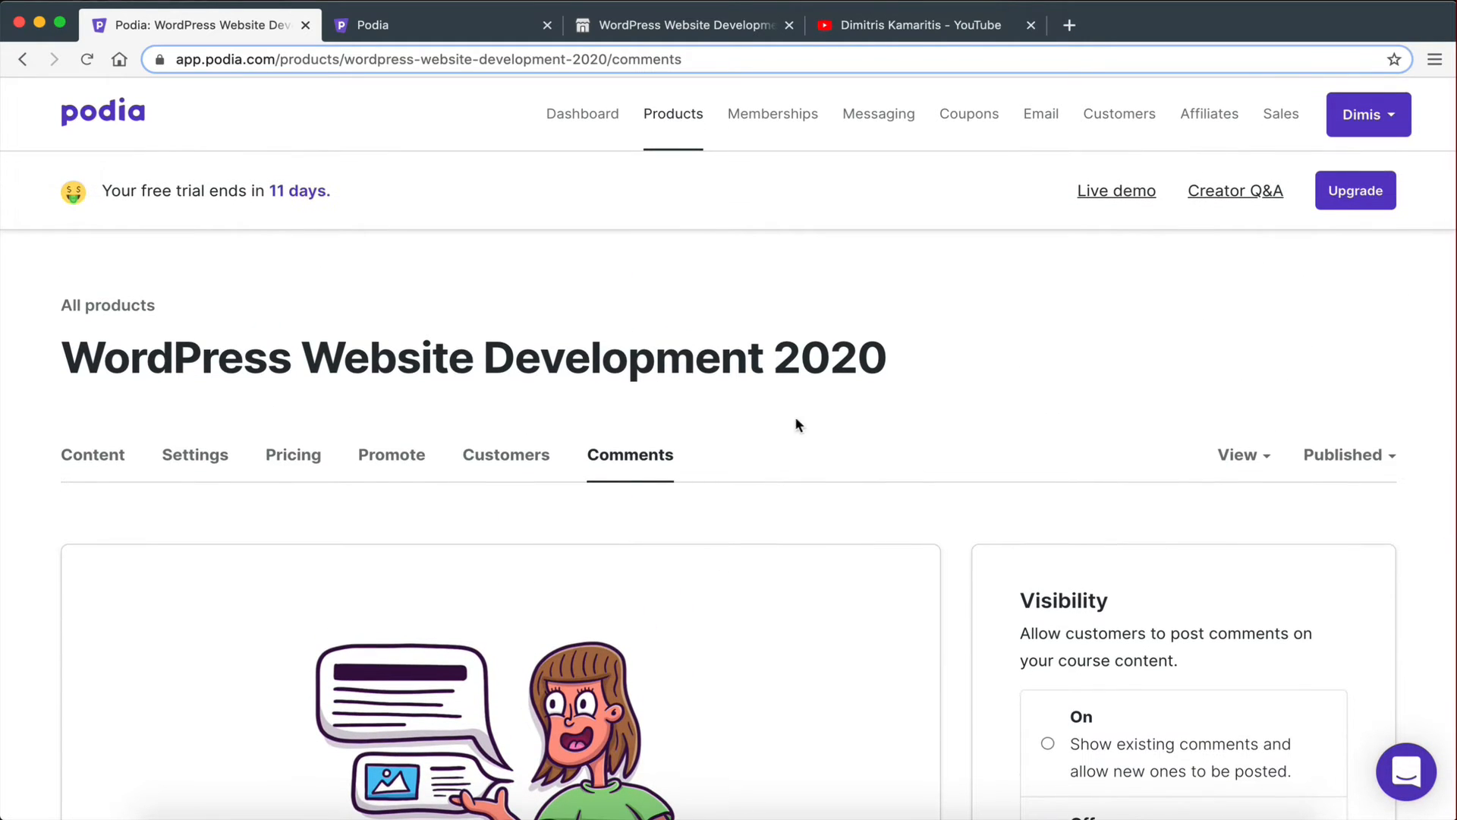
left_click(196, 459)
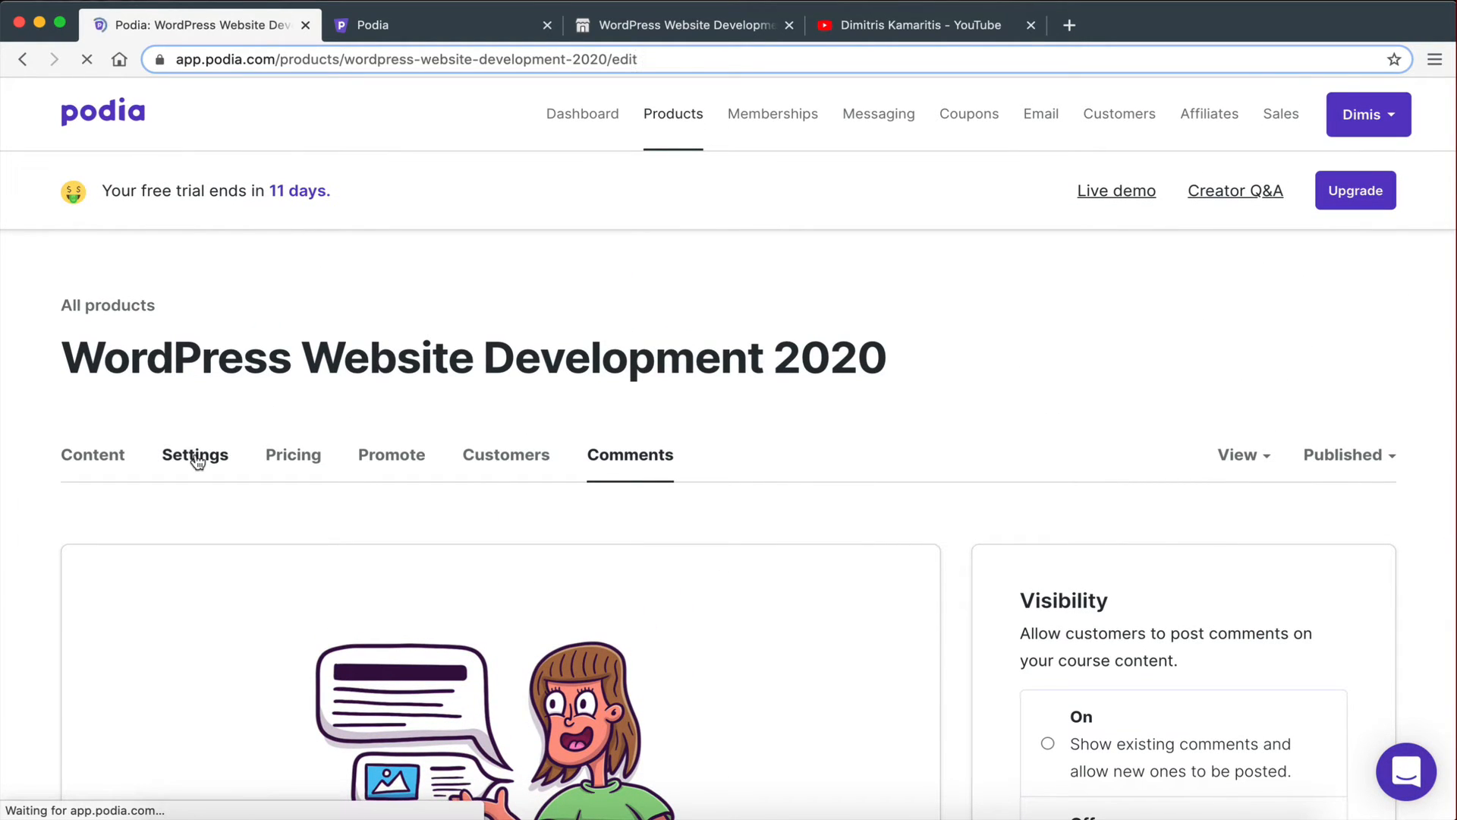
scroll(313, 547, "down", 4)
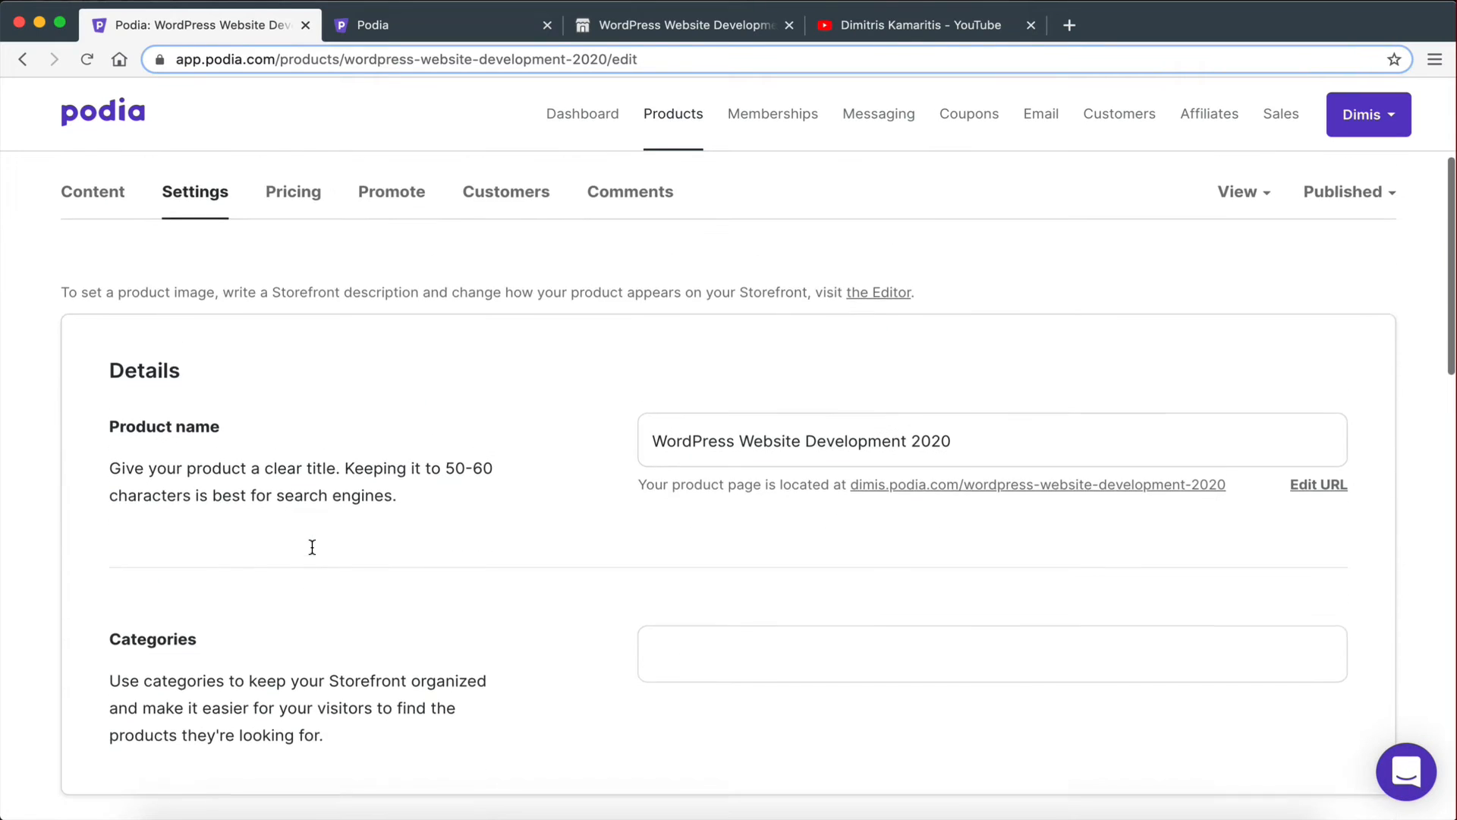
scroll(364, 486, "up", 3)
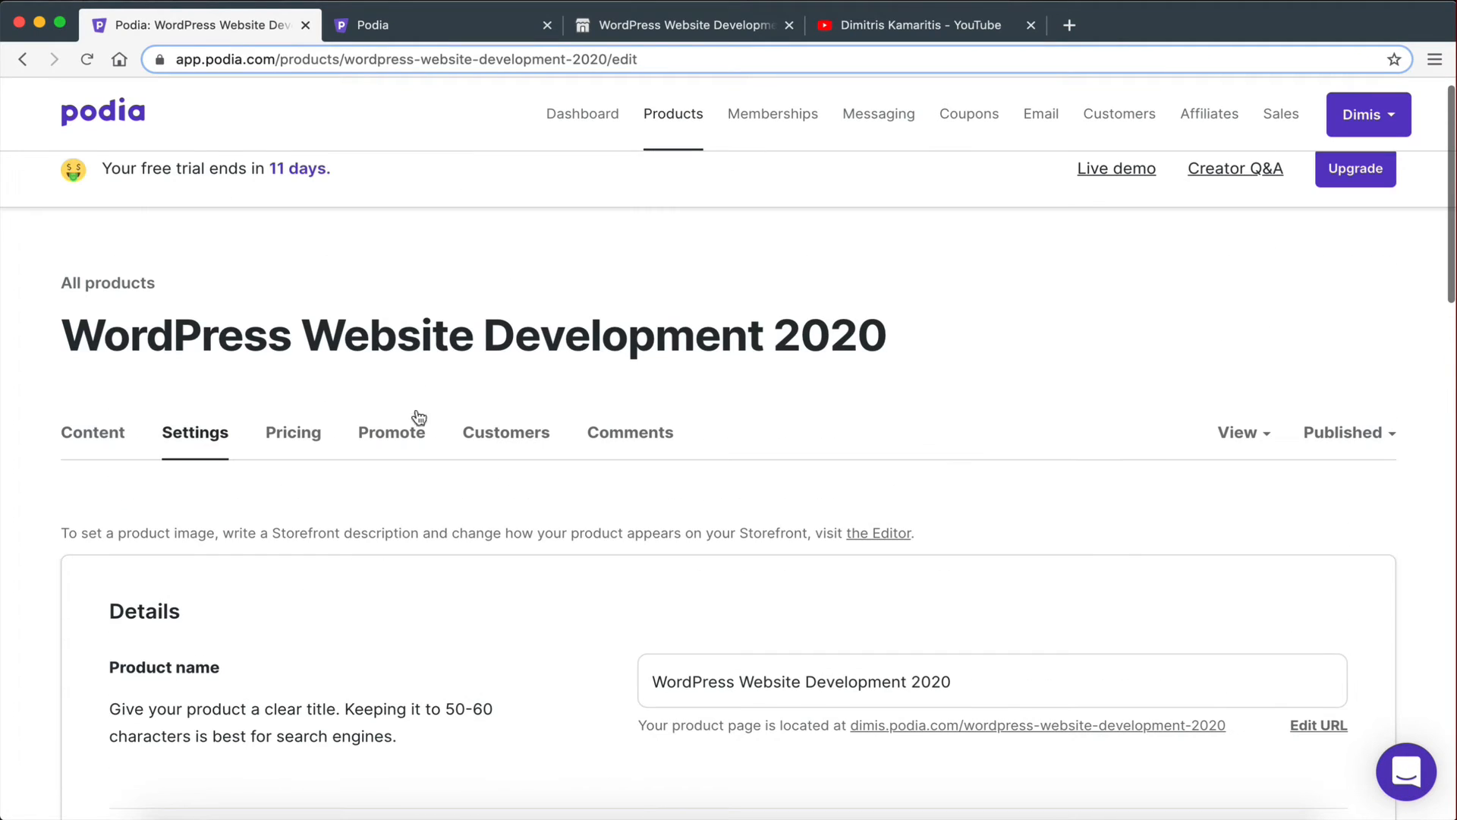
Look through the course's sales page in the page editor and the section types that can be added to it.
left_click(470, 19)
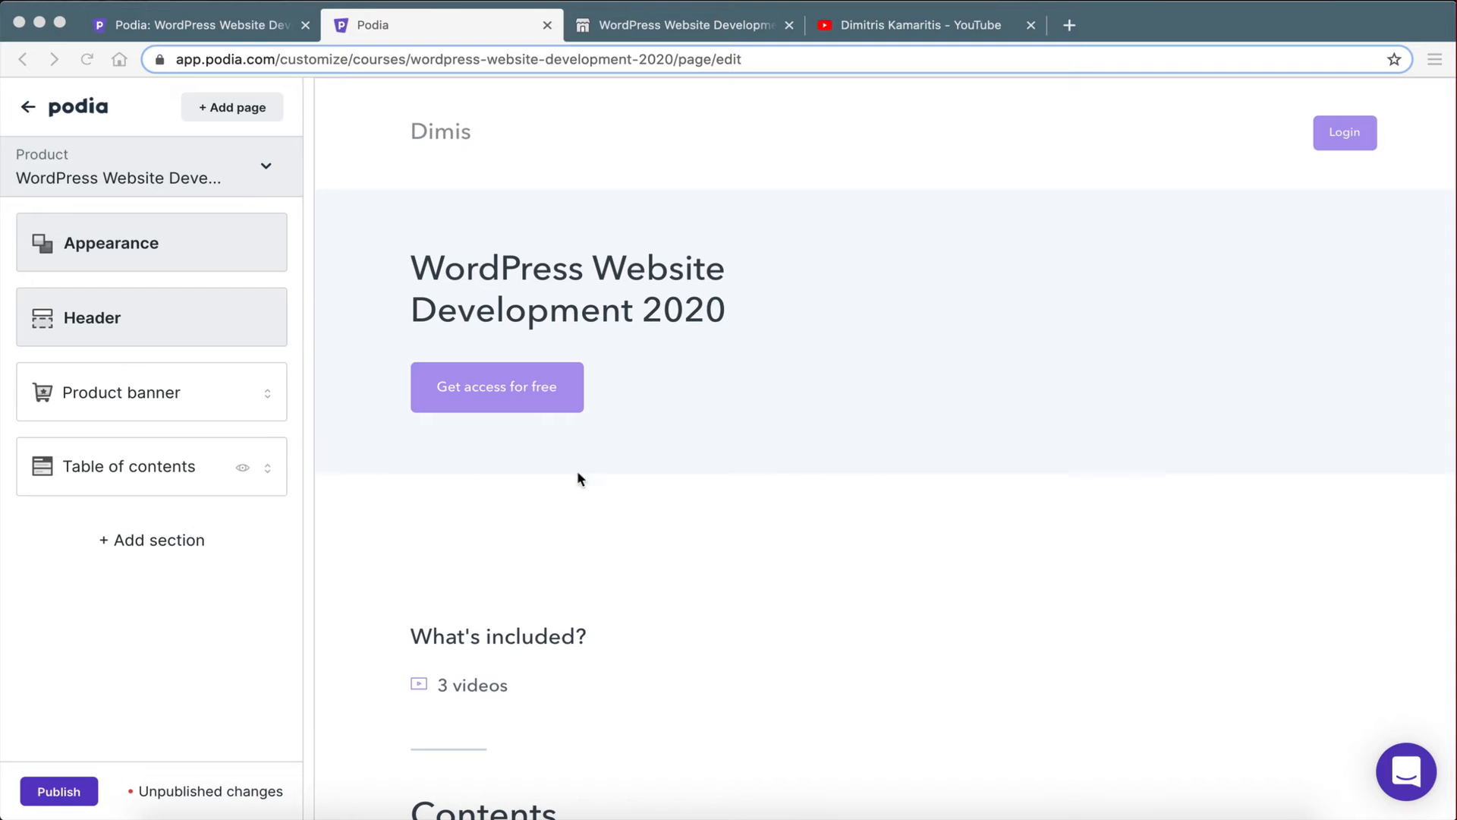
scroll(1179, 436, "down", 10)
scroll(1179, 437, "up", 10)
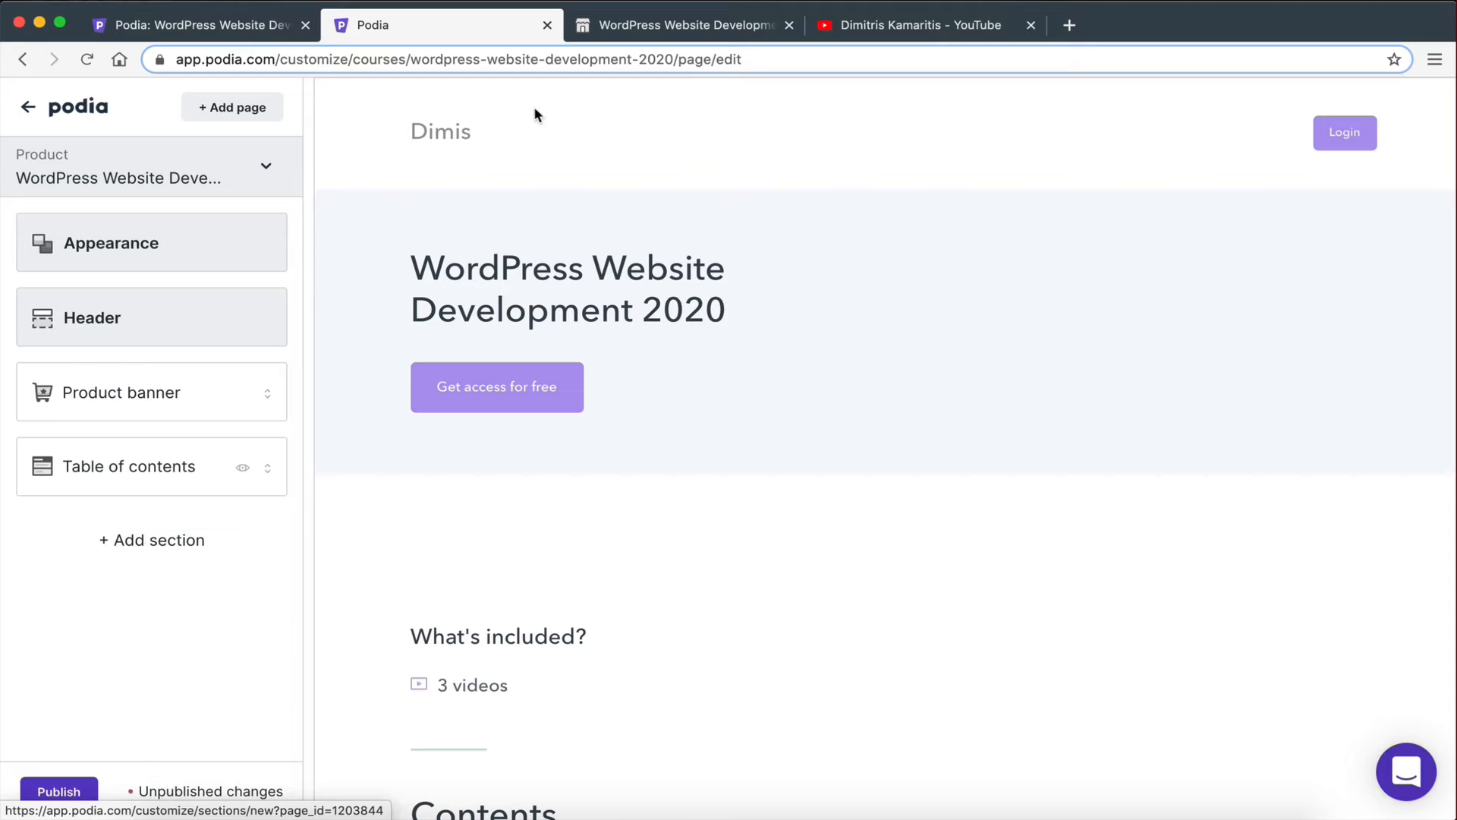
left_click(175, 541)
scroll(166, 488, "down", 3)
scroll(167, 489, "up", 5)
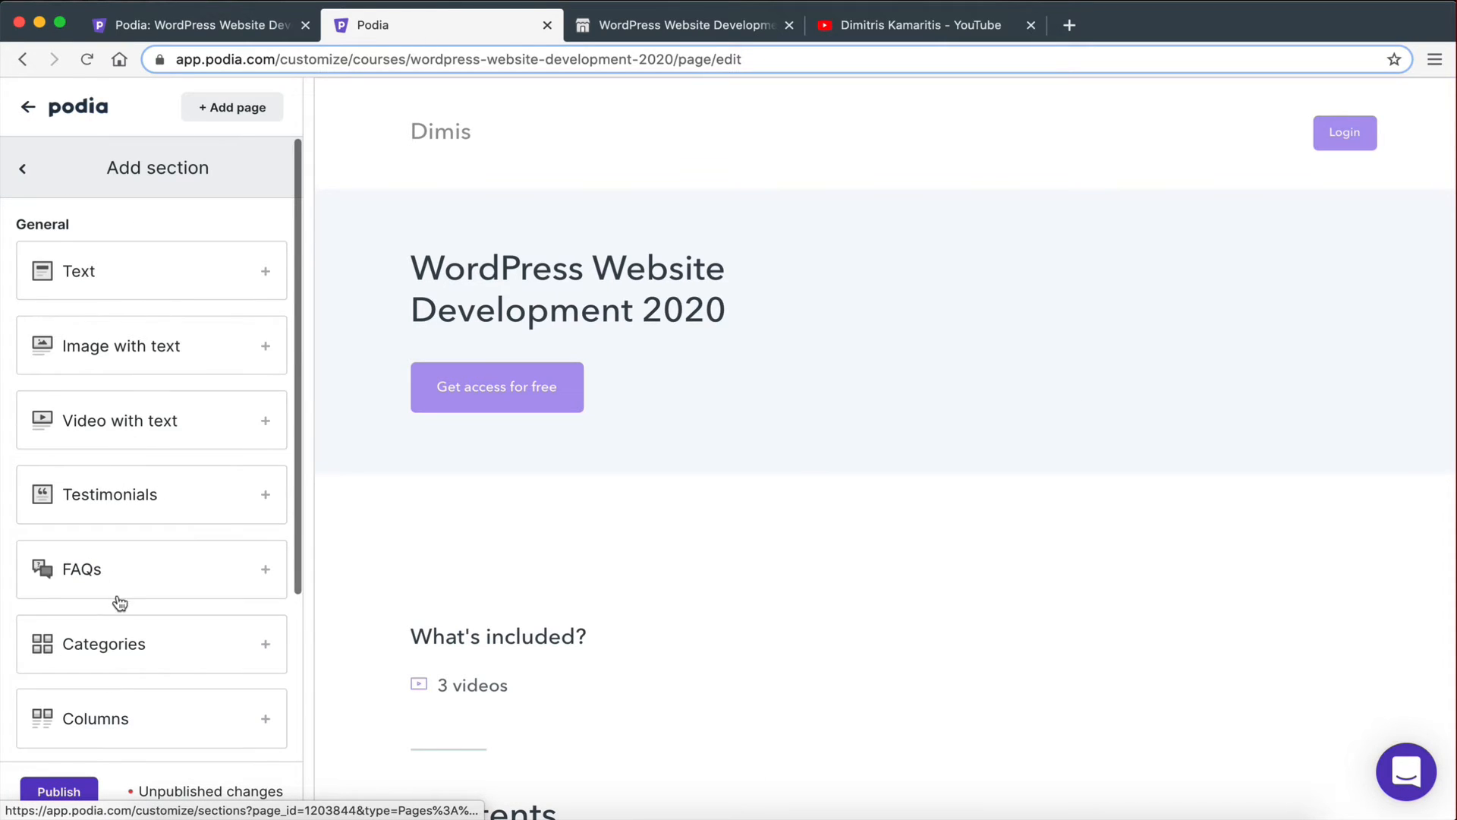
scroll(117, 599, "down", 5)
scroll(125, 643, "up", 3)
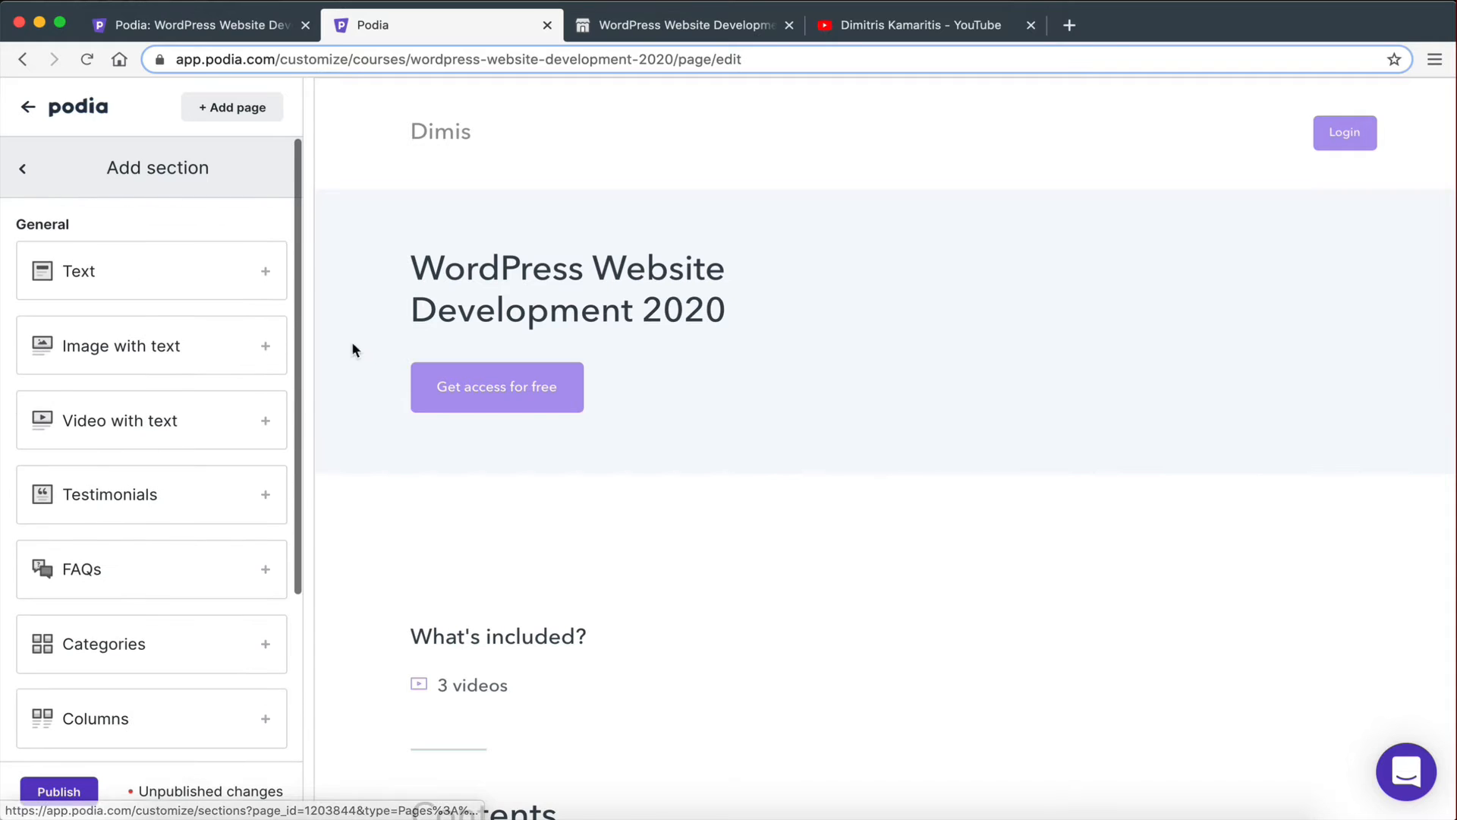
scroll(726, 448, "down", 10)
scroll(703, 545, "up", 10)
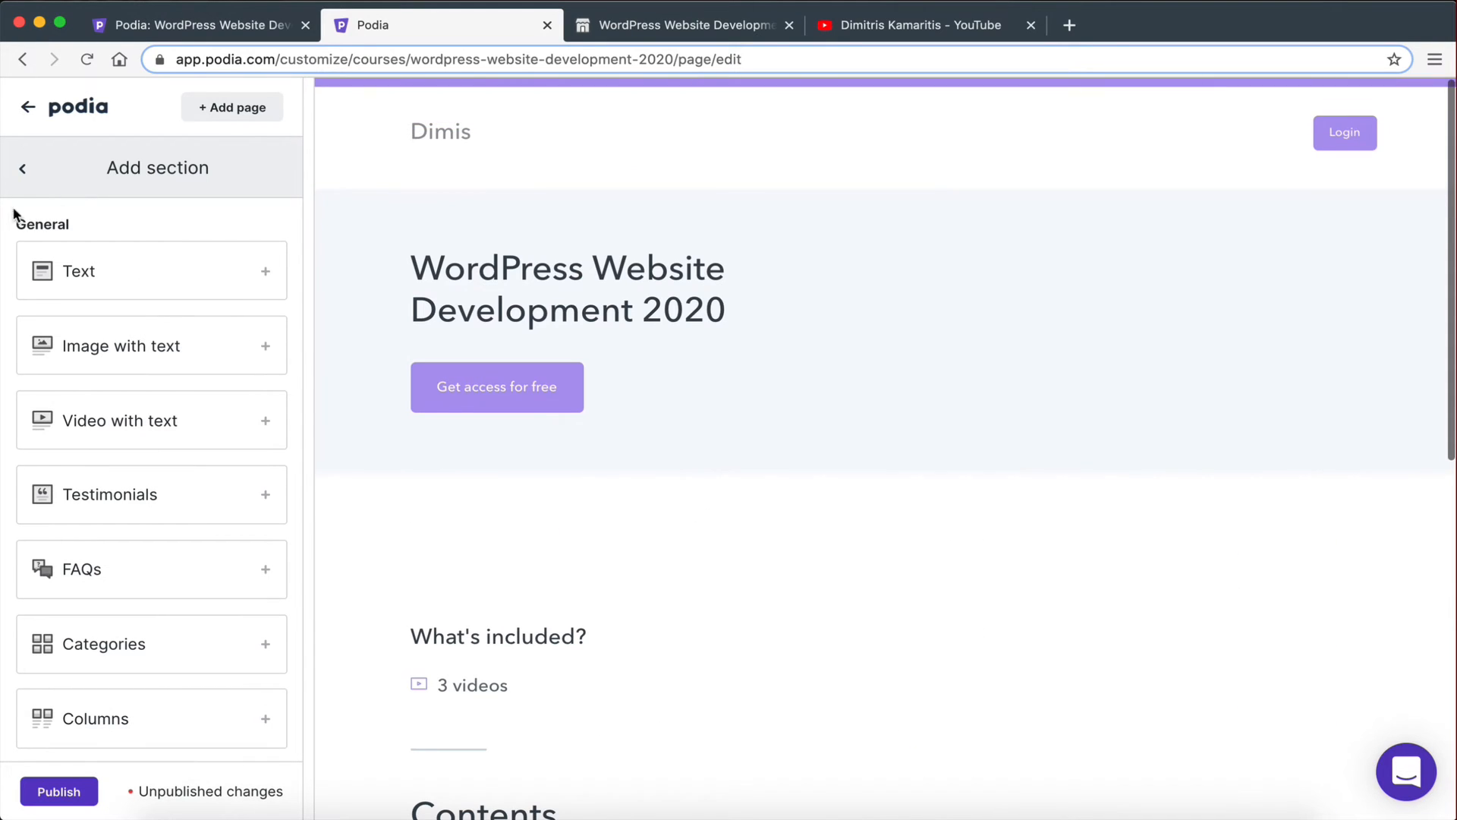
left_click(23, 169)
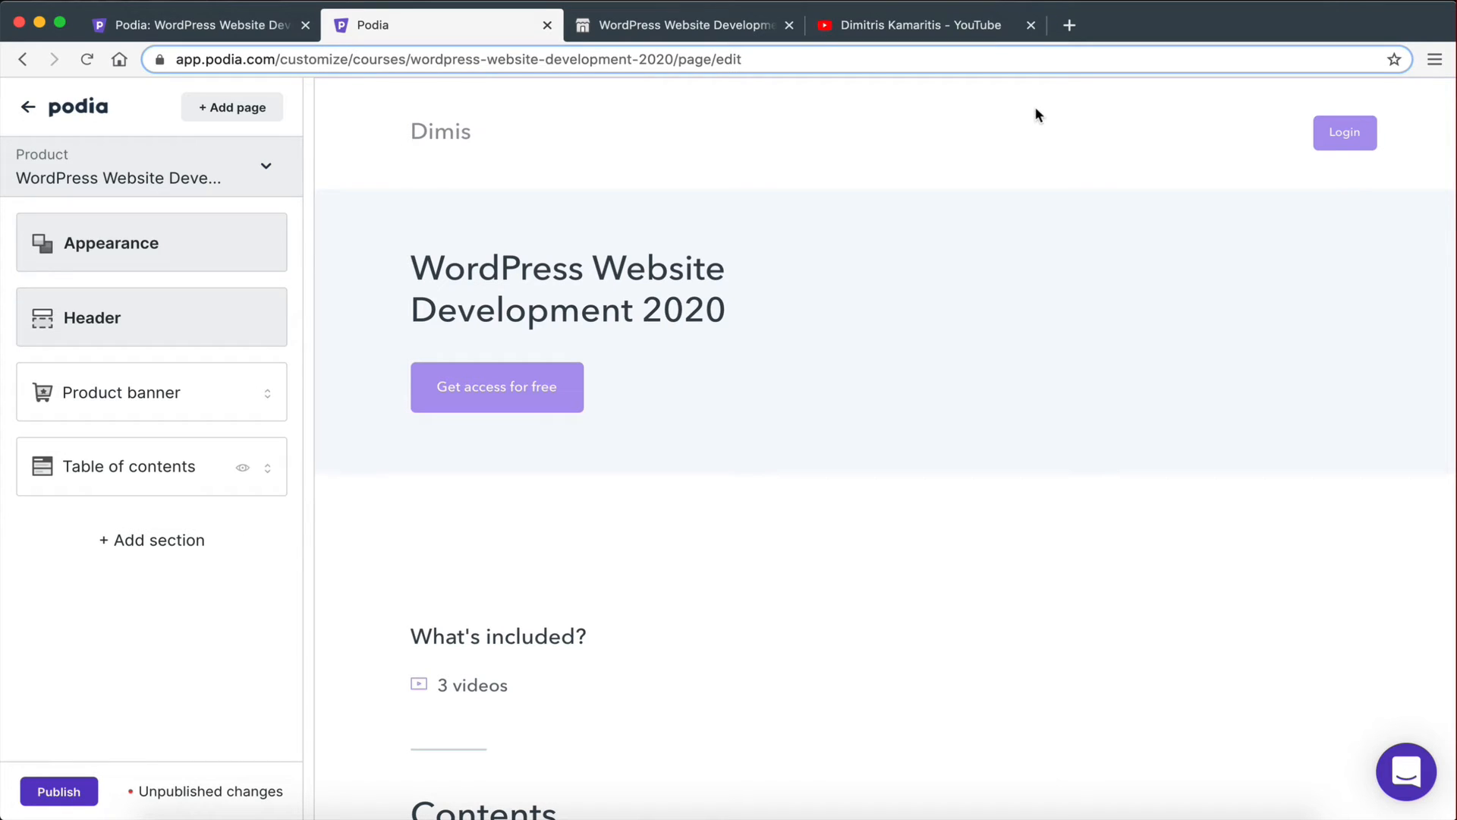
Upload logo.png as the logo in the page header.
left_click(138, 326)
scroll(122, 480, "down", 1)
scroll(121, 479, "up", 1)
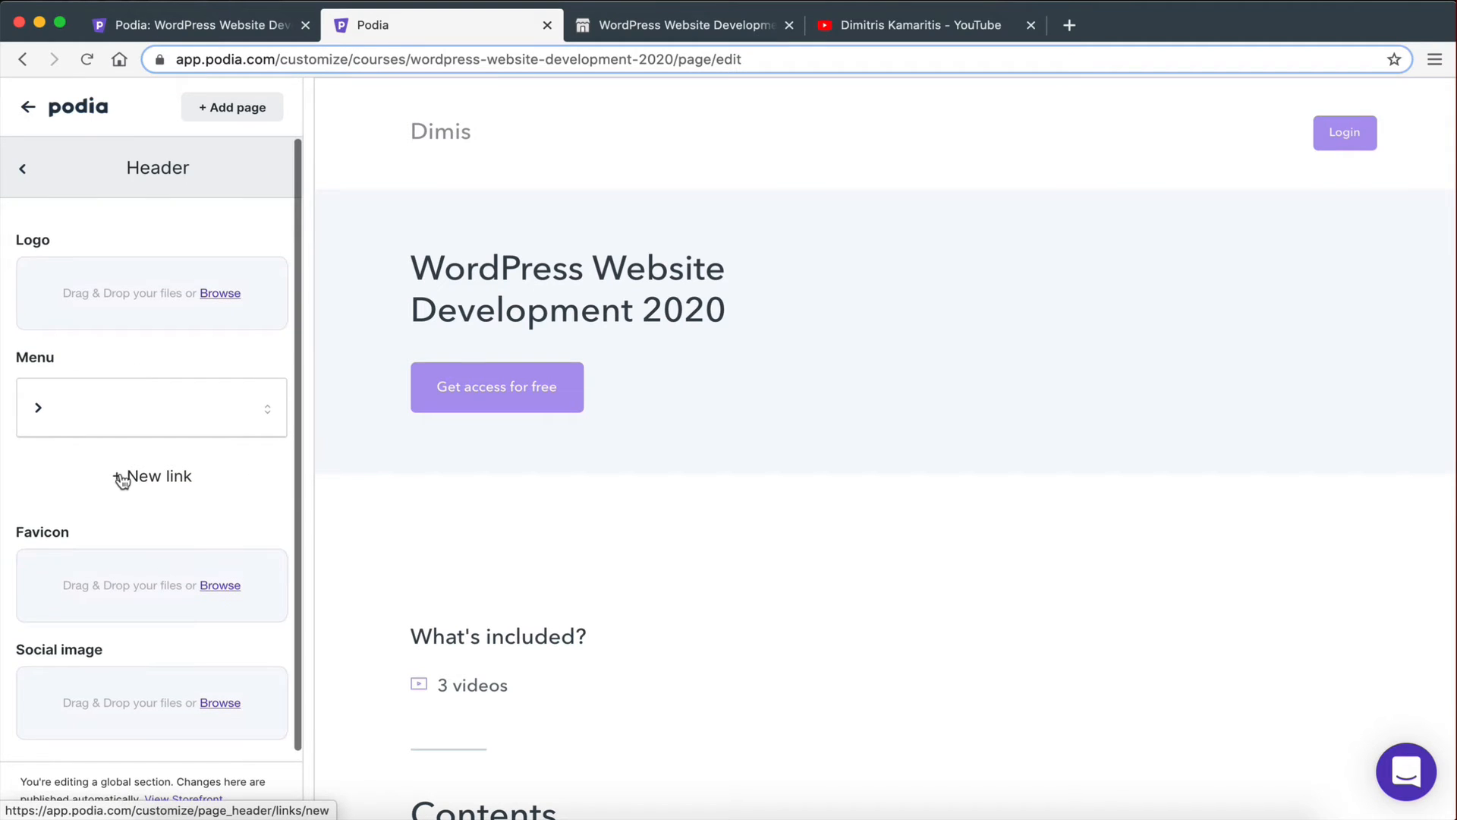
left_click(24, 170)
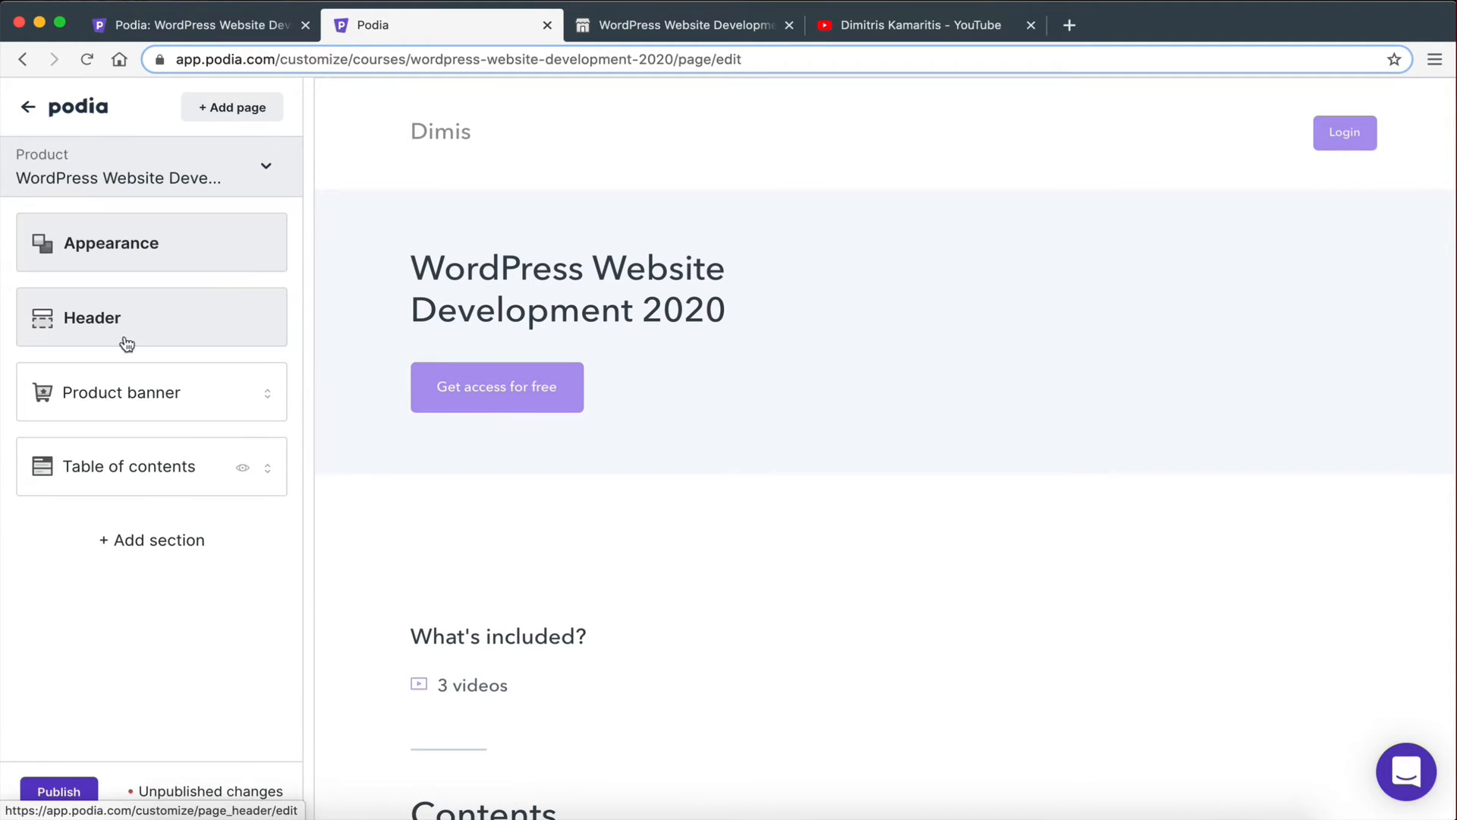
left_click(126, 314)
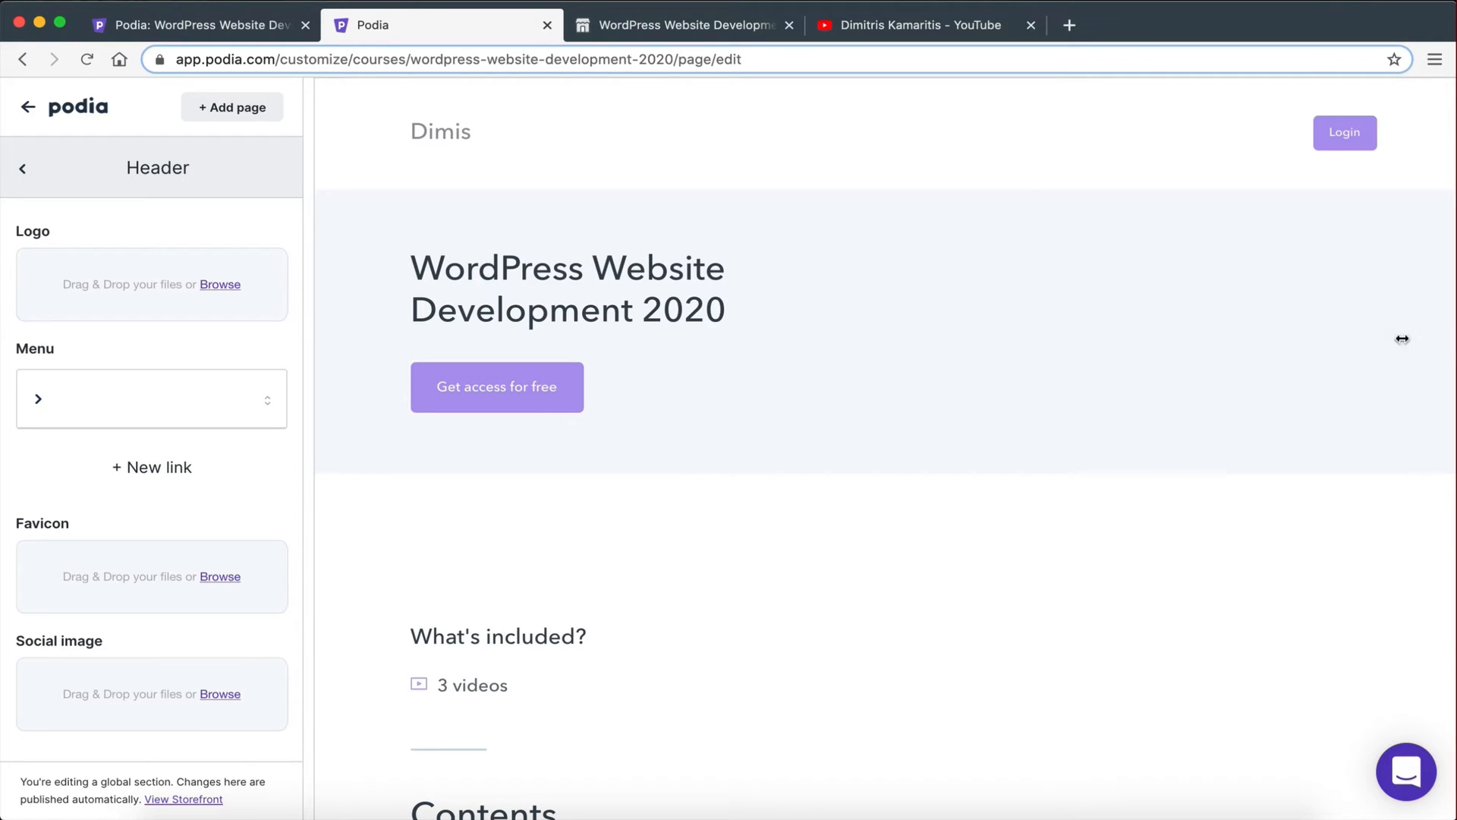
left_click_drag(1403, 339, 1132, 334)
left_click(1279, 319)
left_click_drag(1223, 250, 138, 272)
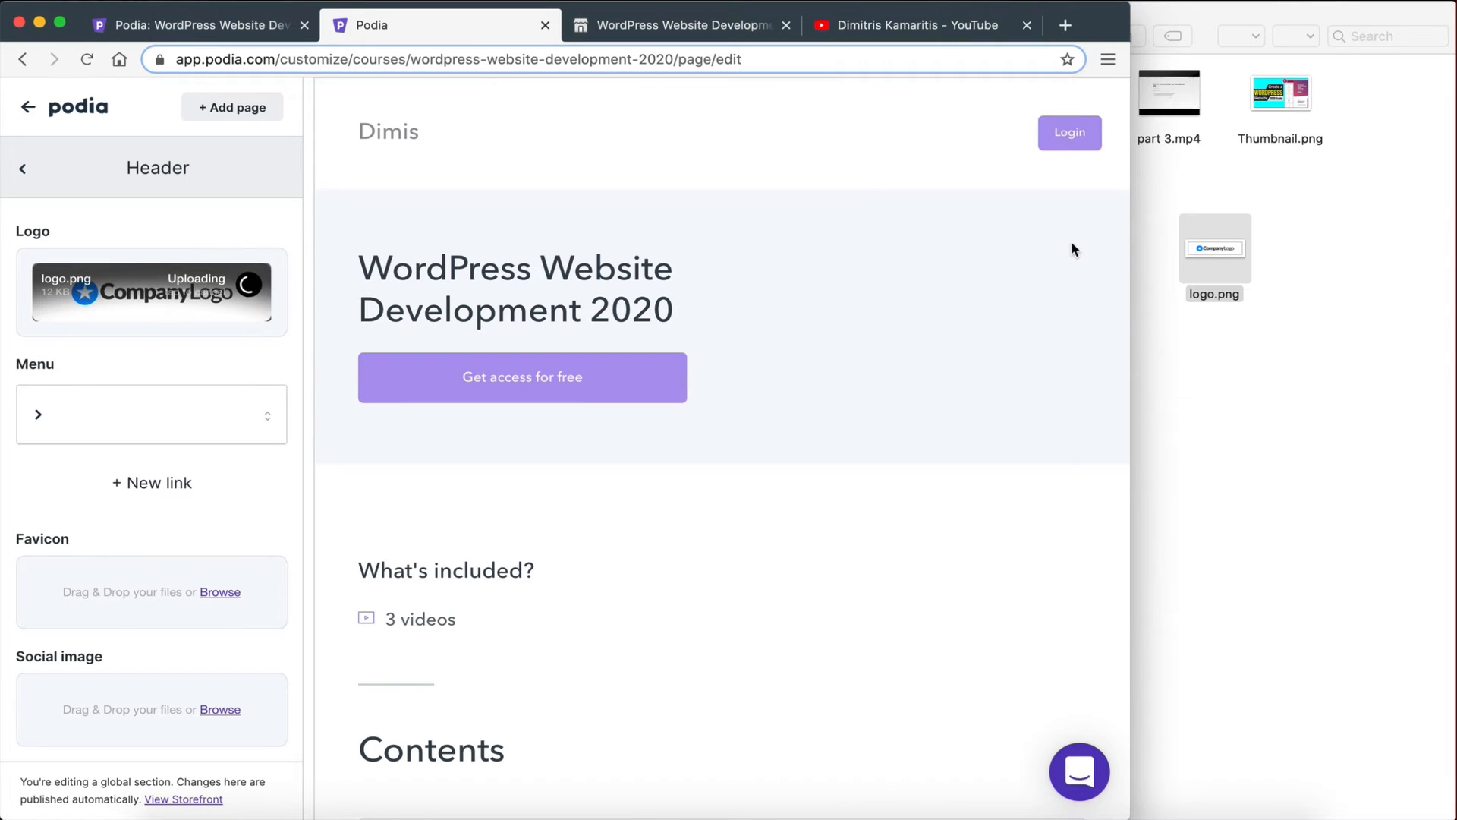
left_click_drag(1129, 237, 1453, 237)
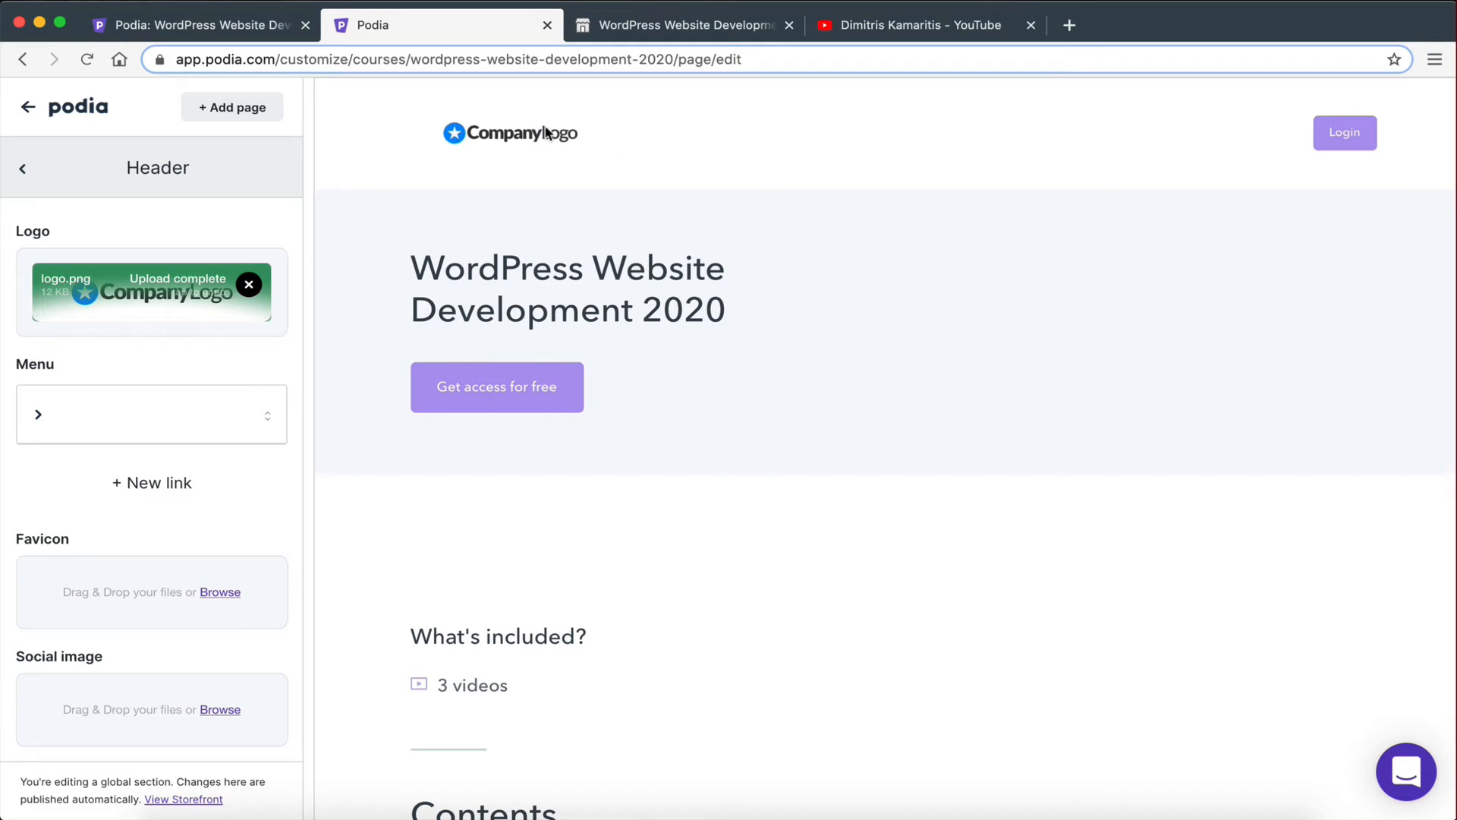
scroll(145, 410, "down", 1)
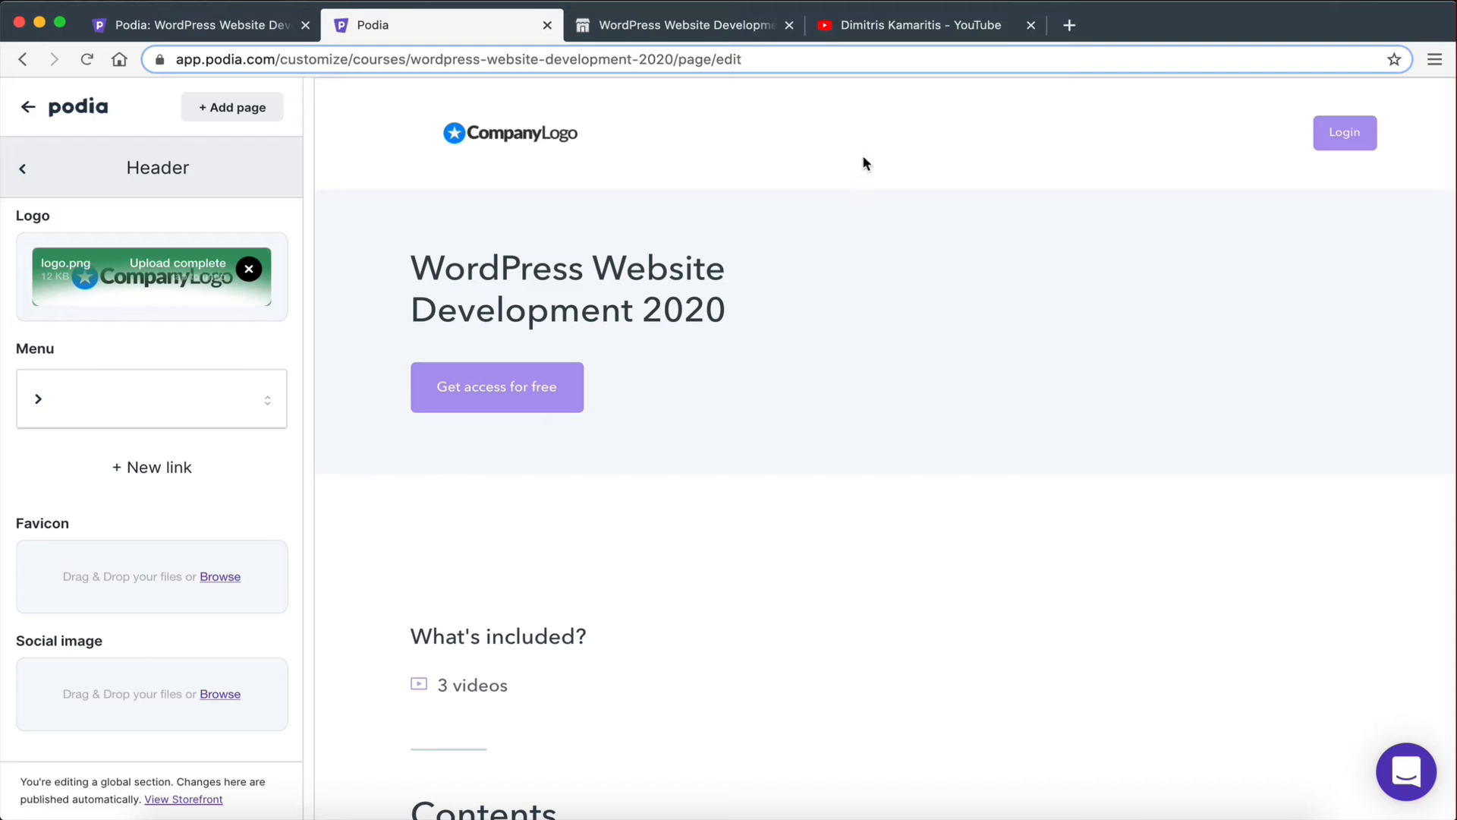
Add a new page to the site and name it "About Us".
left_click(215, 119)
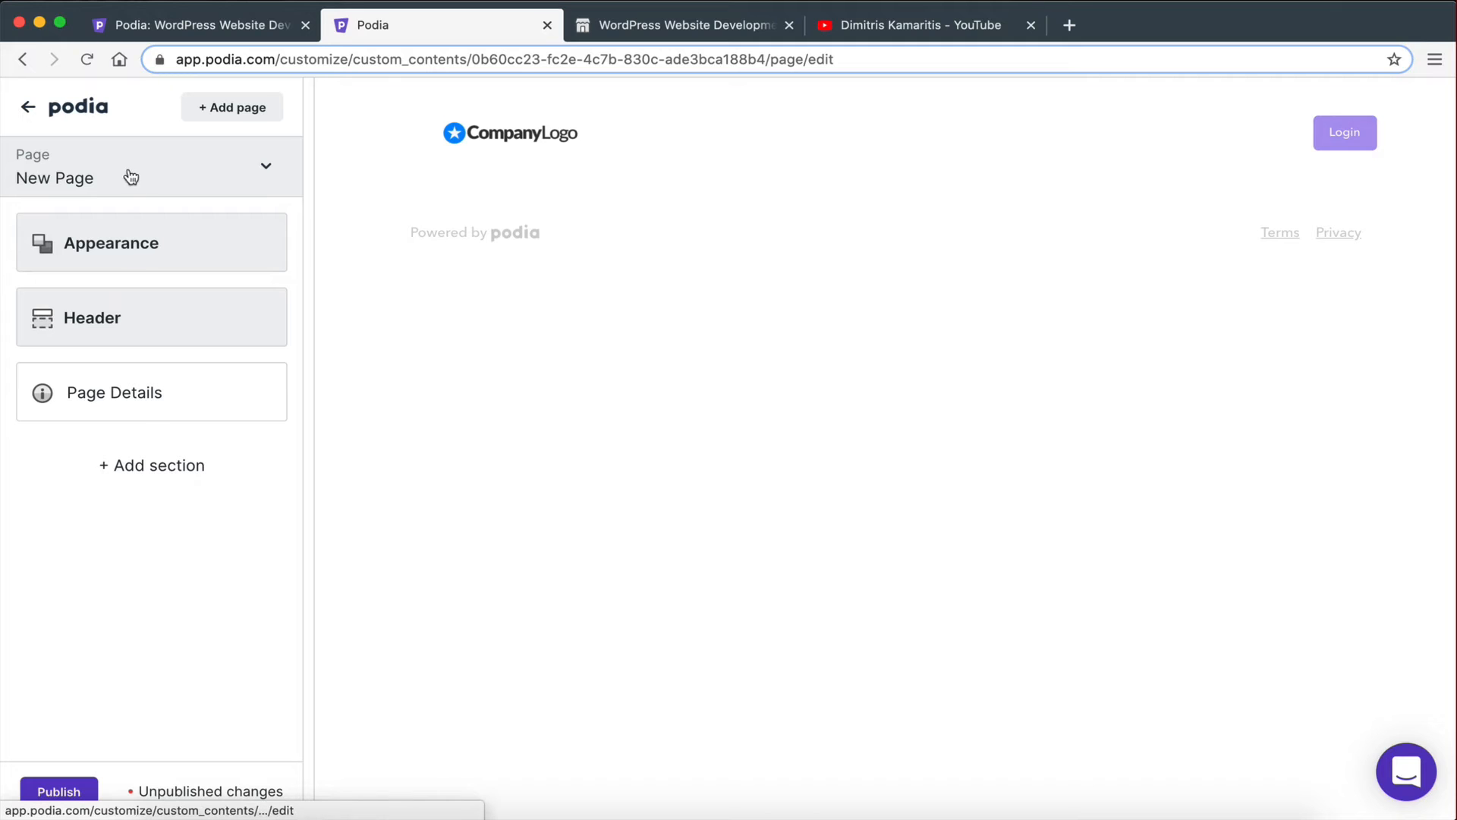
left_click(248, 179)
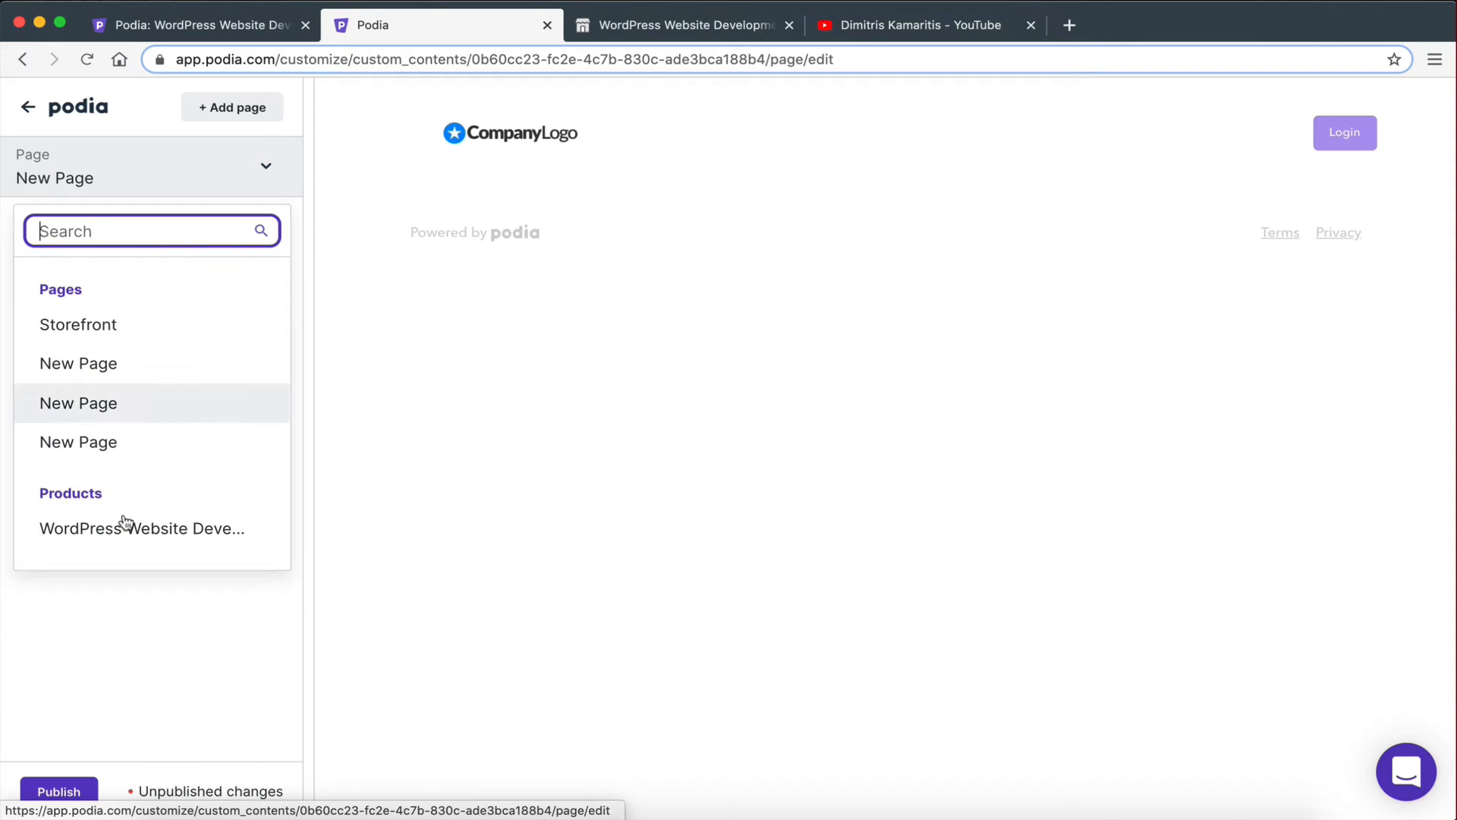
left_click(97, 634)
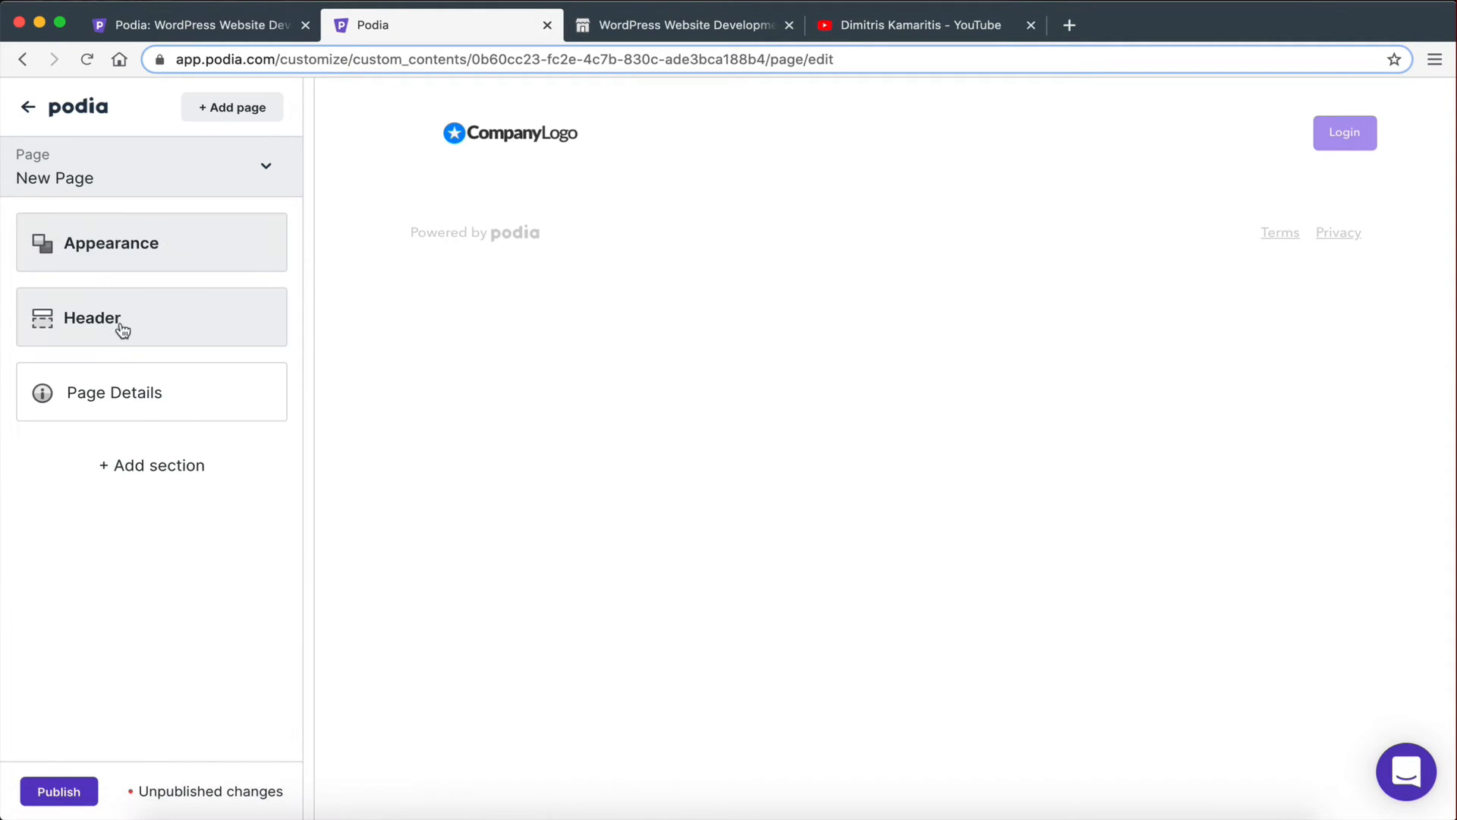
left_click(127, 404)
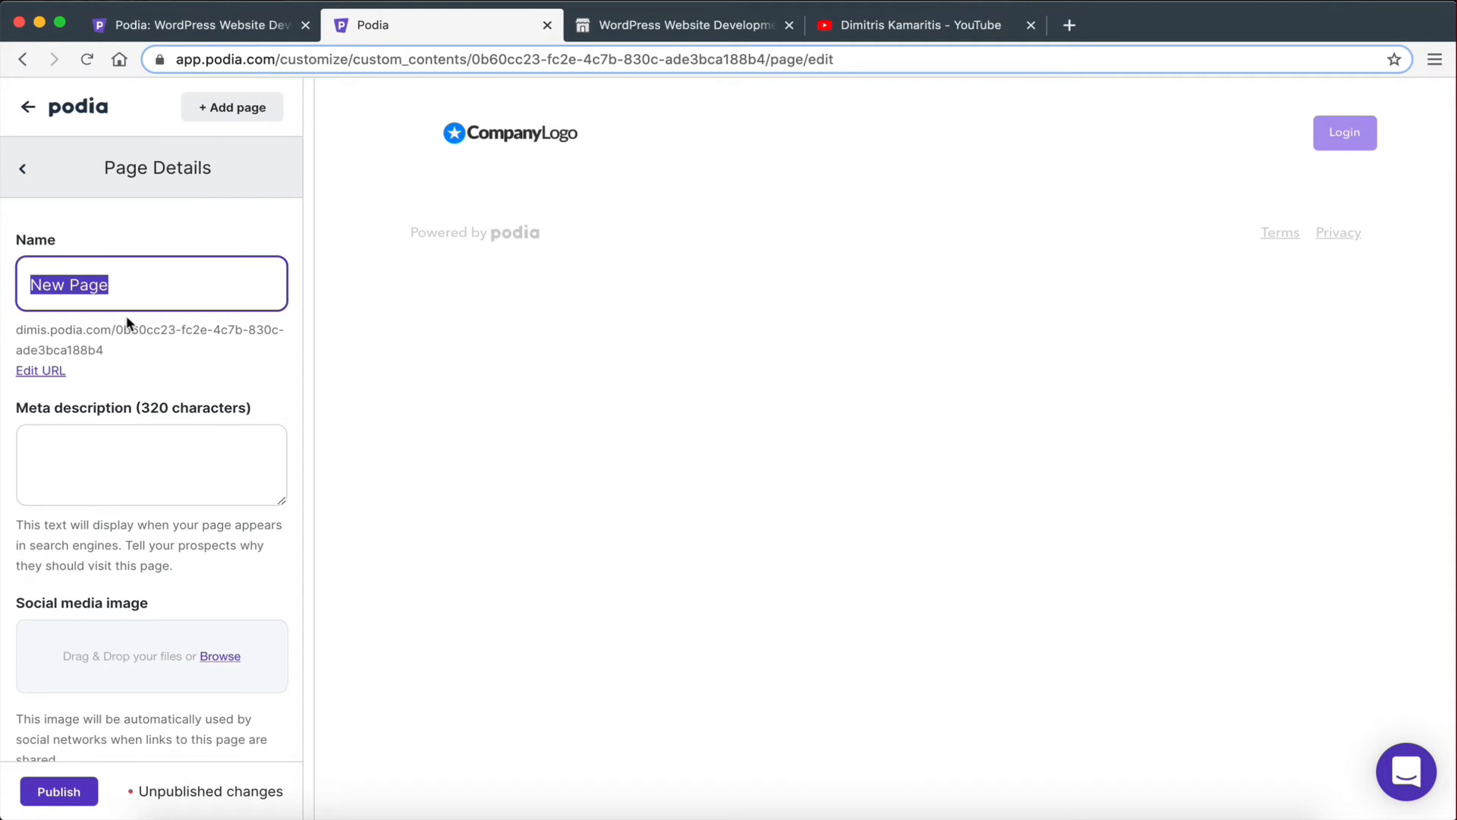
type("About Us")
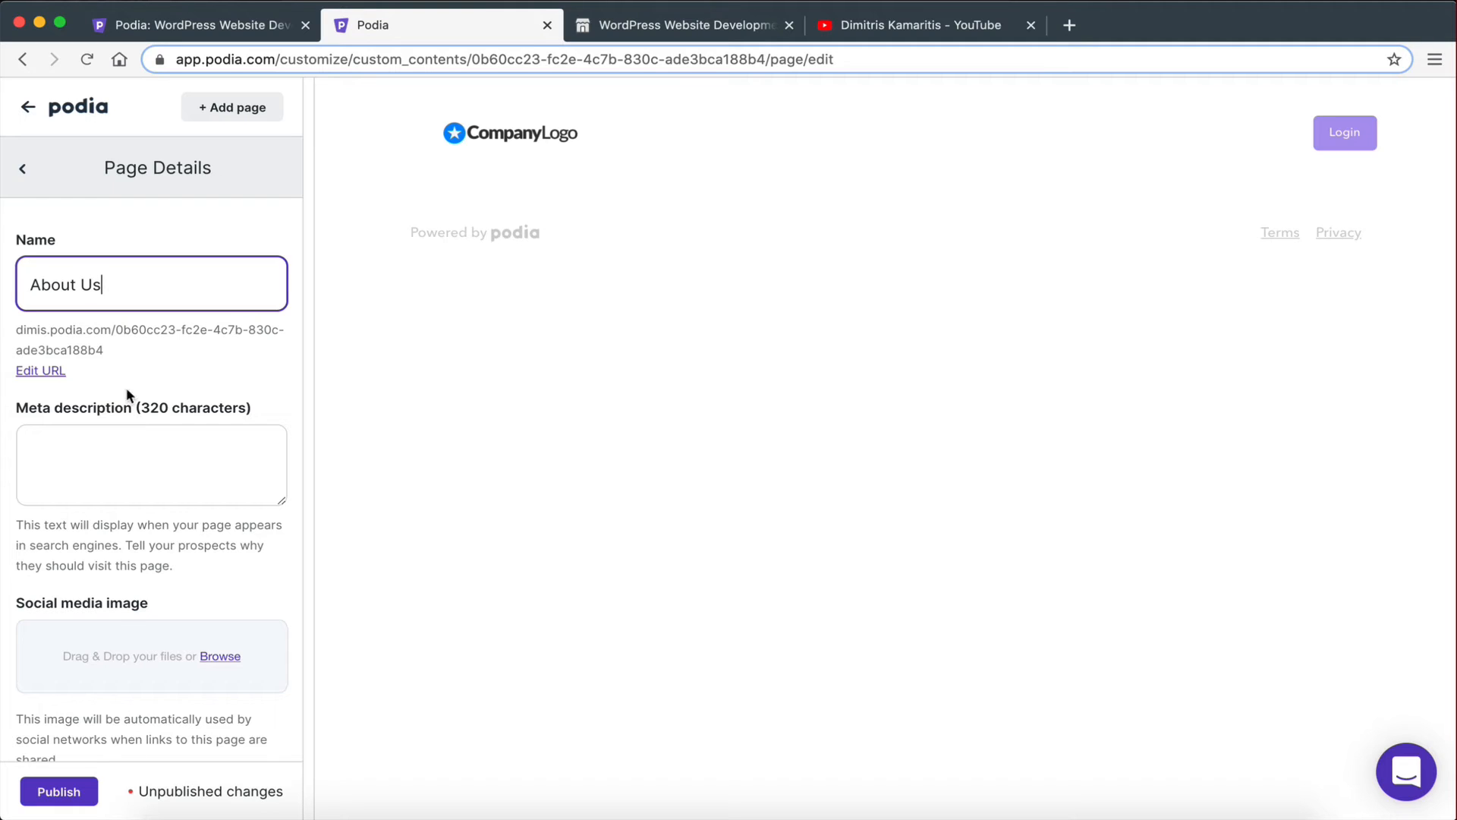
Review the About Us page's meta description and social media image fields, and leave the page details.
left_click(157, 475)
scroll(86, 475, "down", 2)
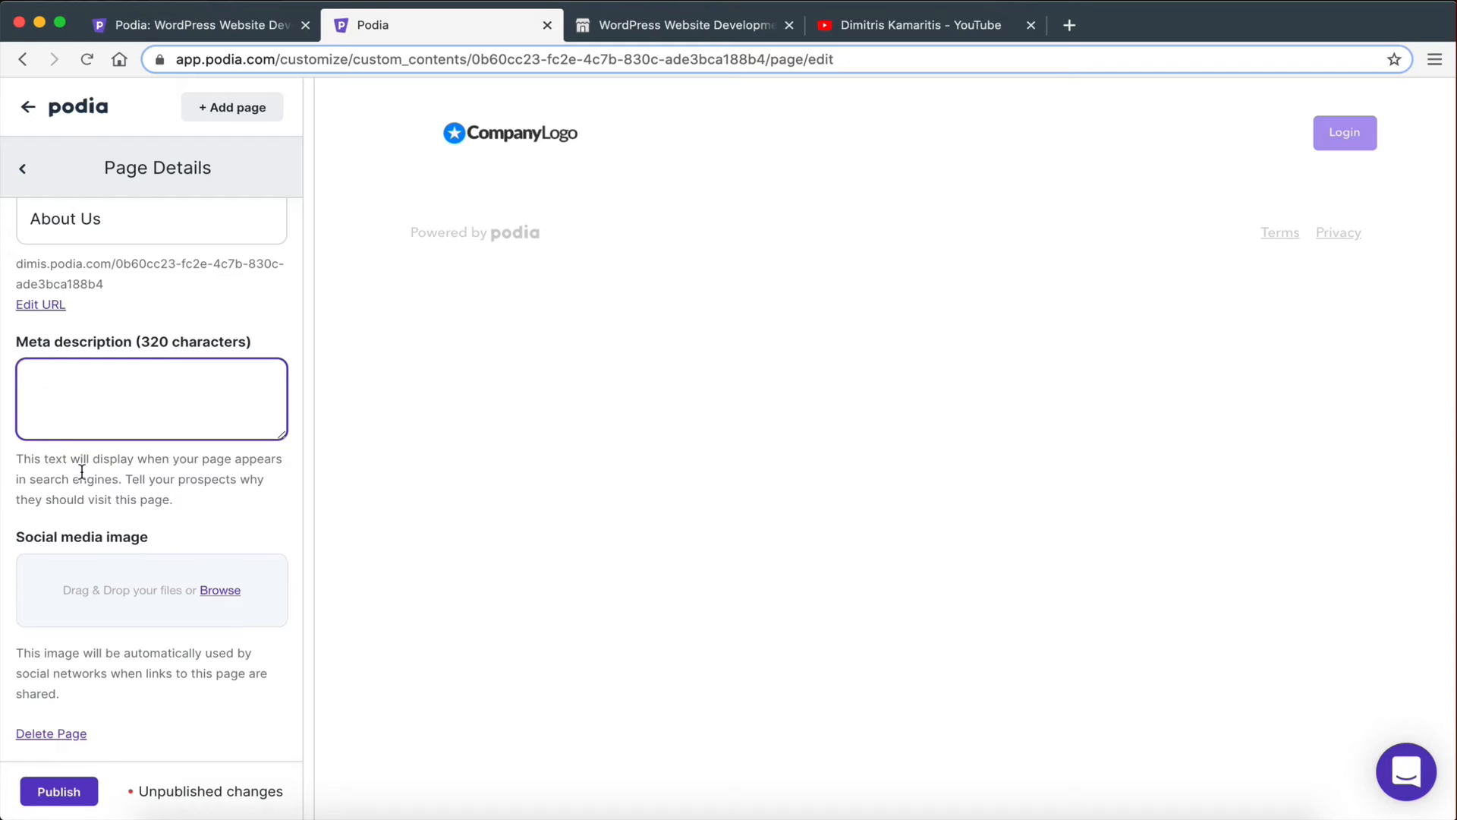
scroll(121, 419, "up", 1)
left_click_drag(36, 487, 123, 487)
left_click(316, 553)
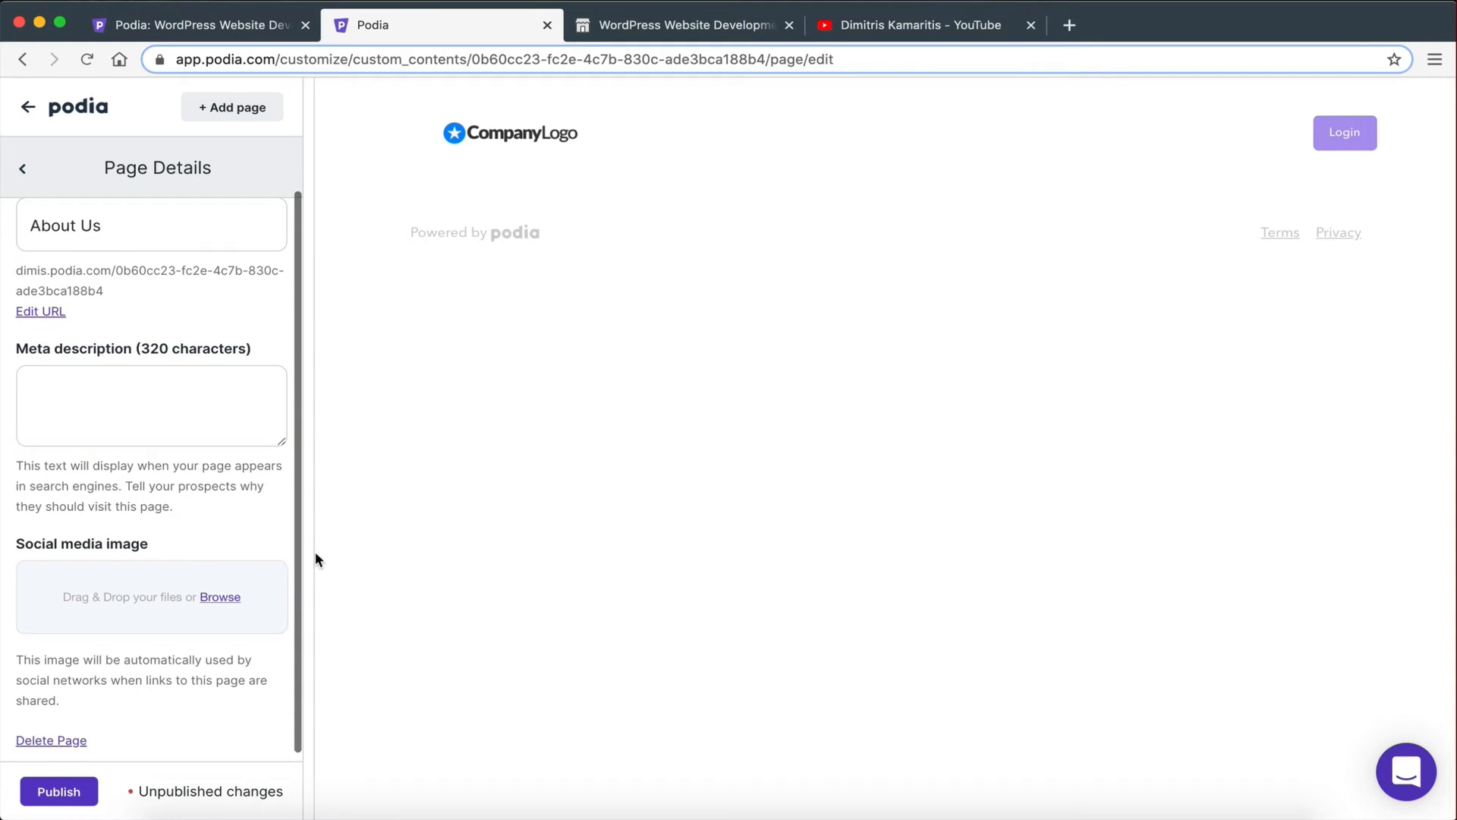
scroll(169, 372, "up", 2)
left_click(24, 168)
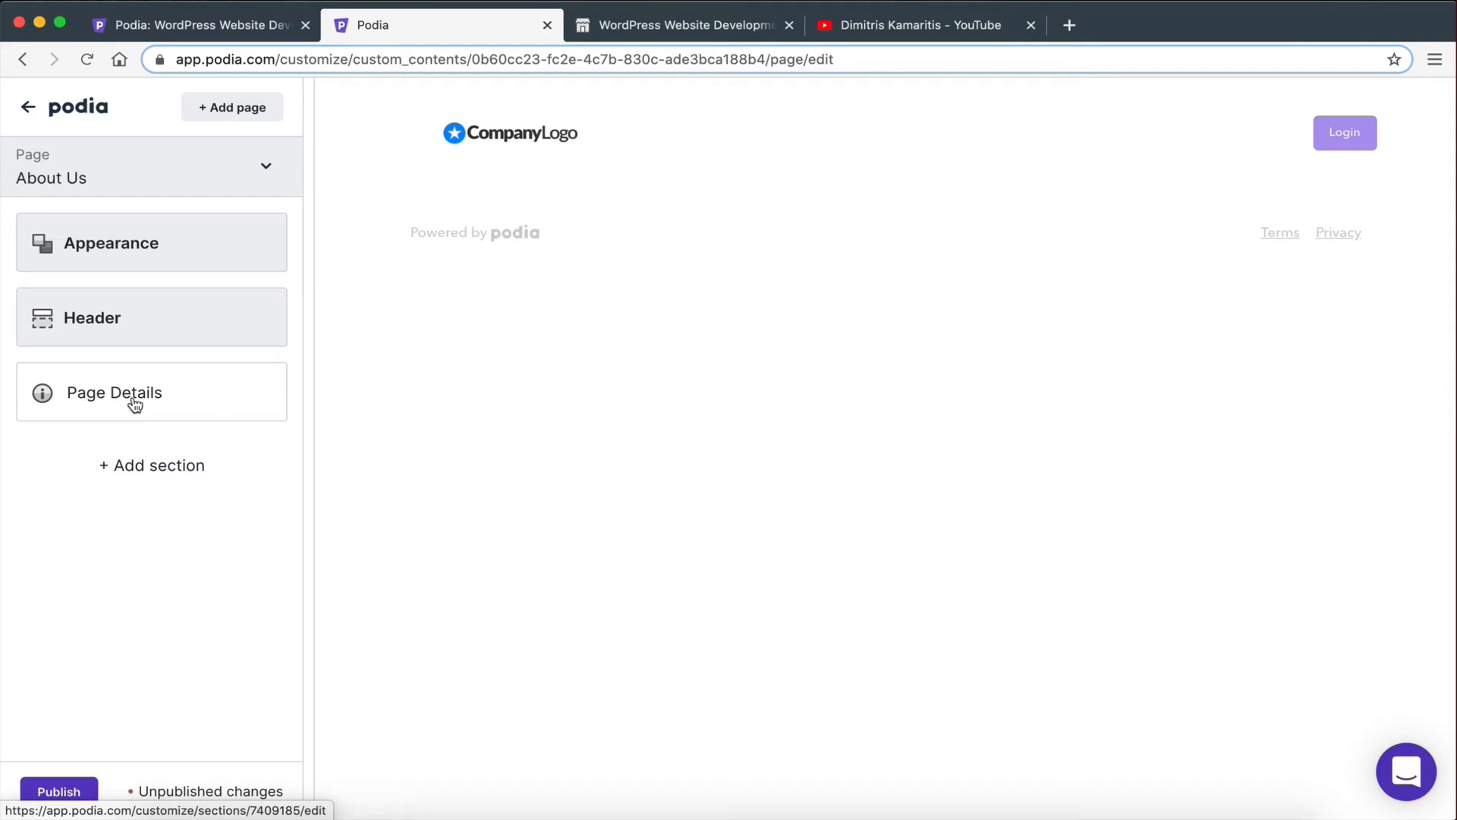
Add a Text section to the About Us page with the heading "Our Story".
left_click(154, 466)
scroll(156, 604, "down", 2)
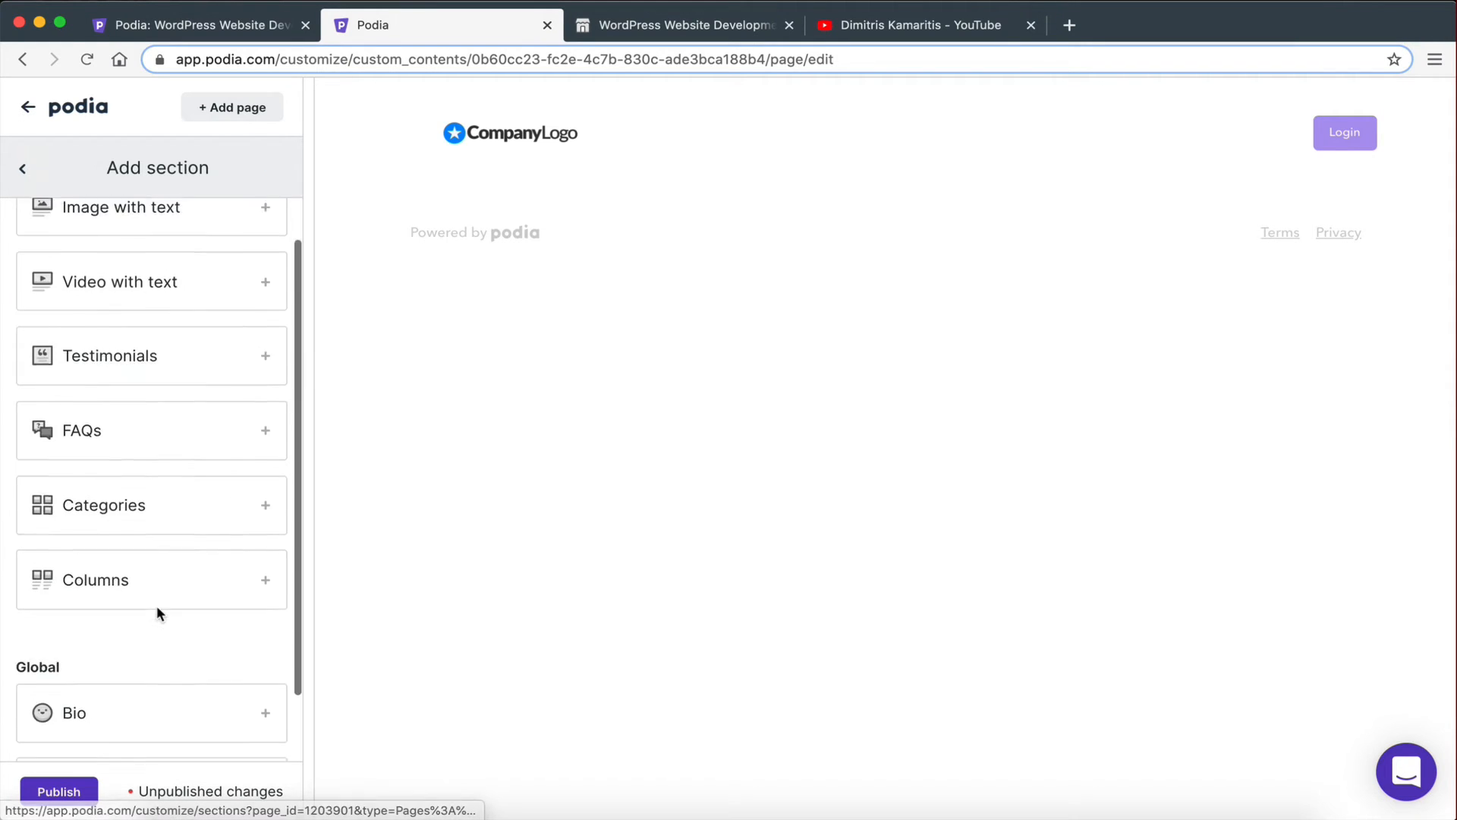
scroll(158, 610, "up", 2)
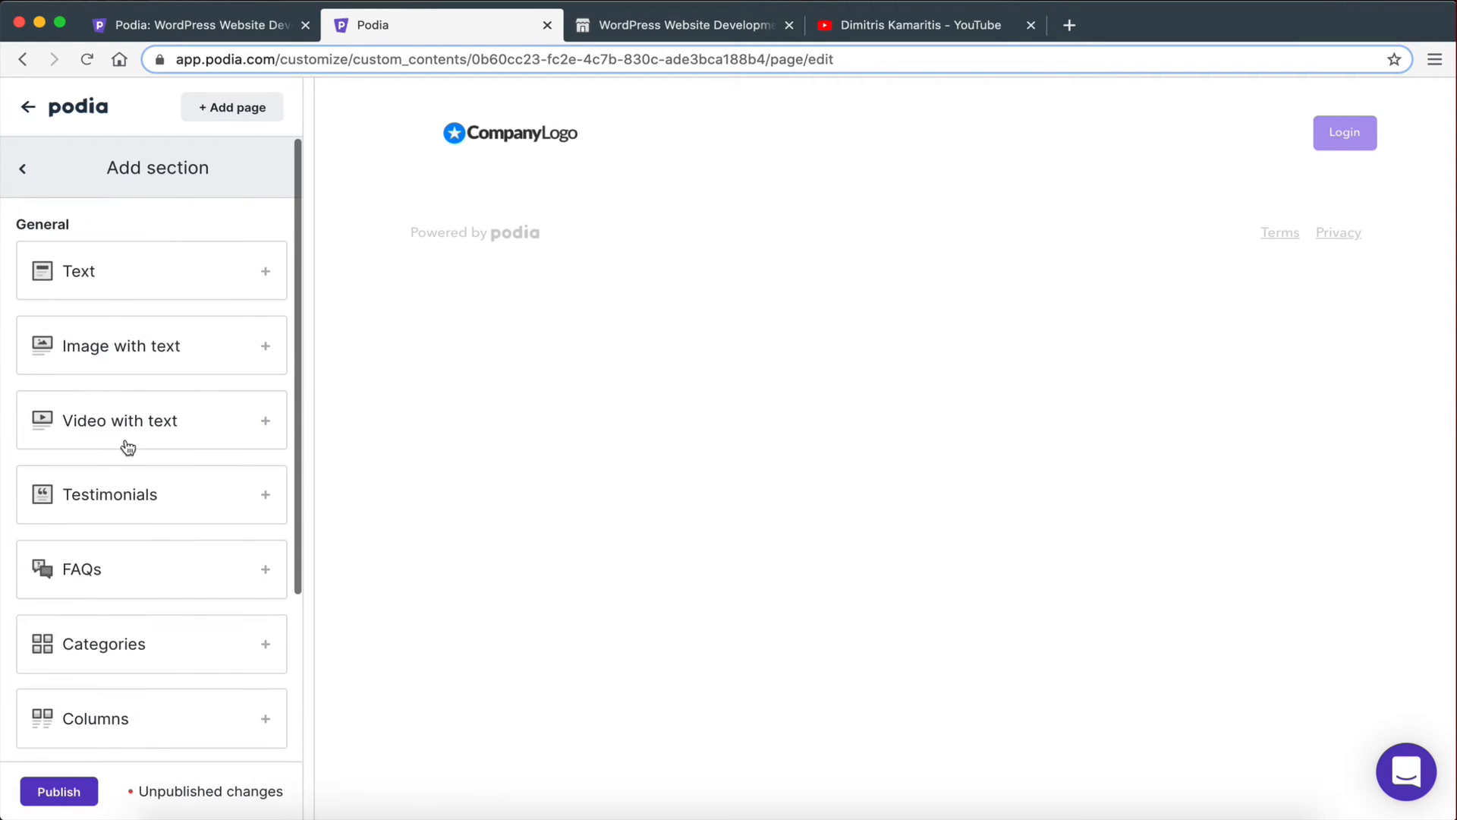
left_click(93, 274)
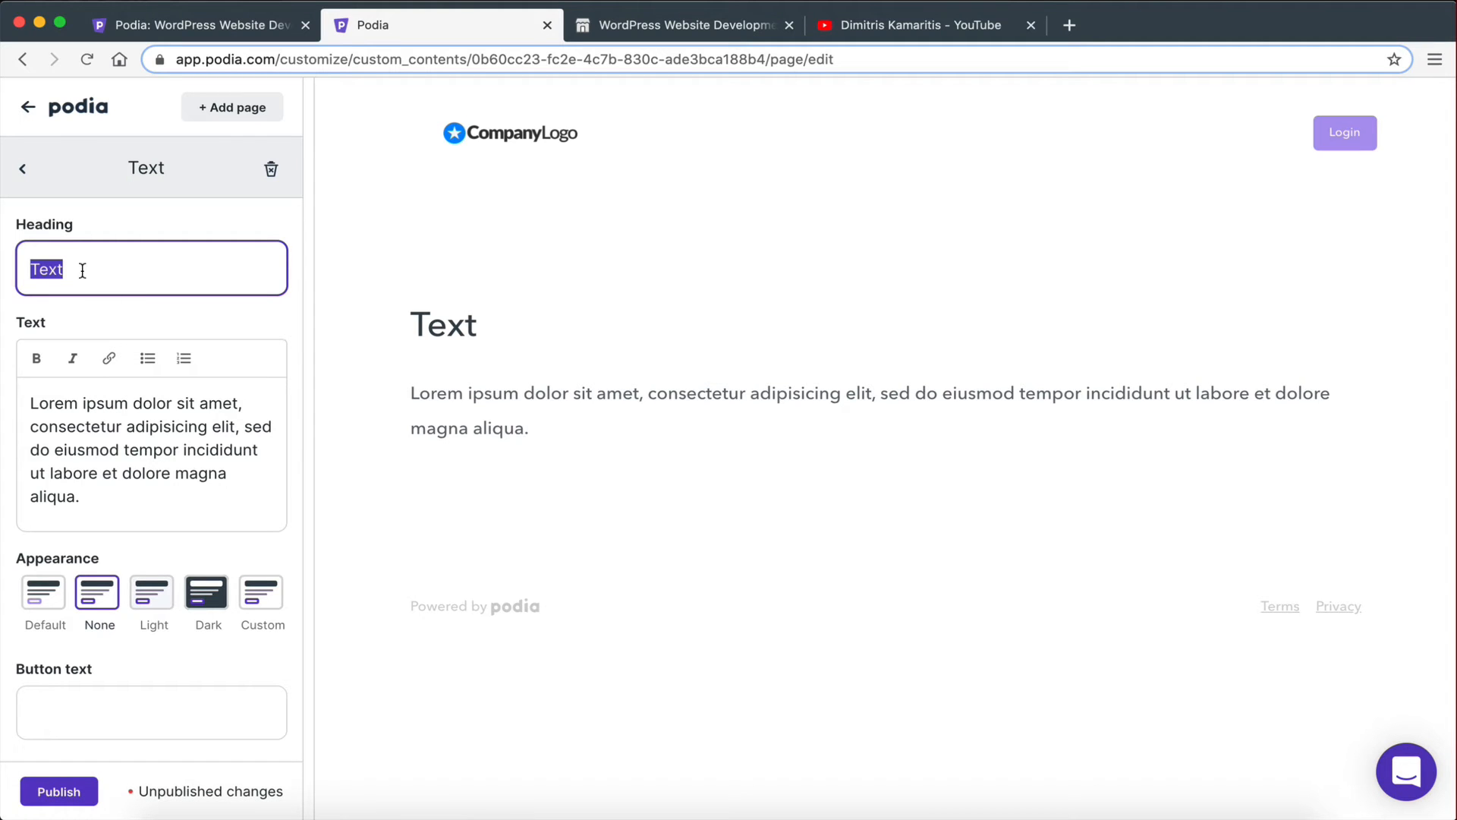
type("Our Story")
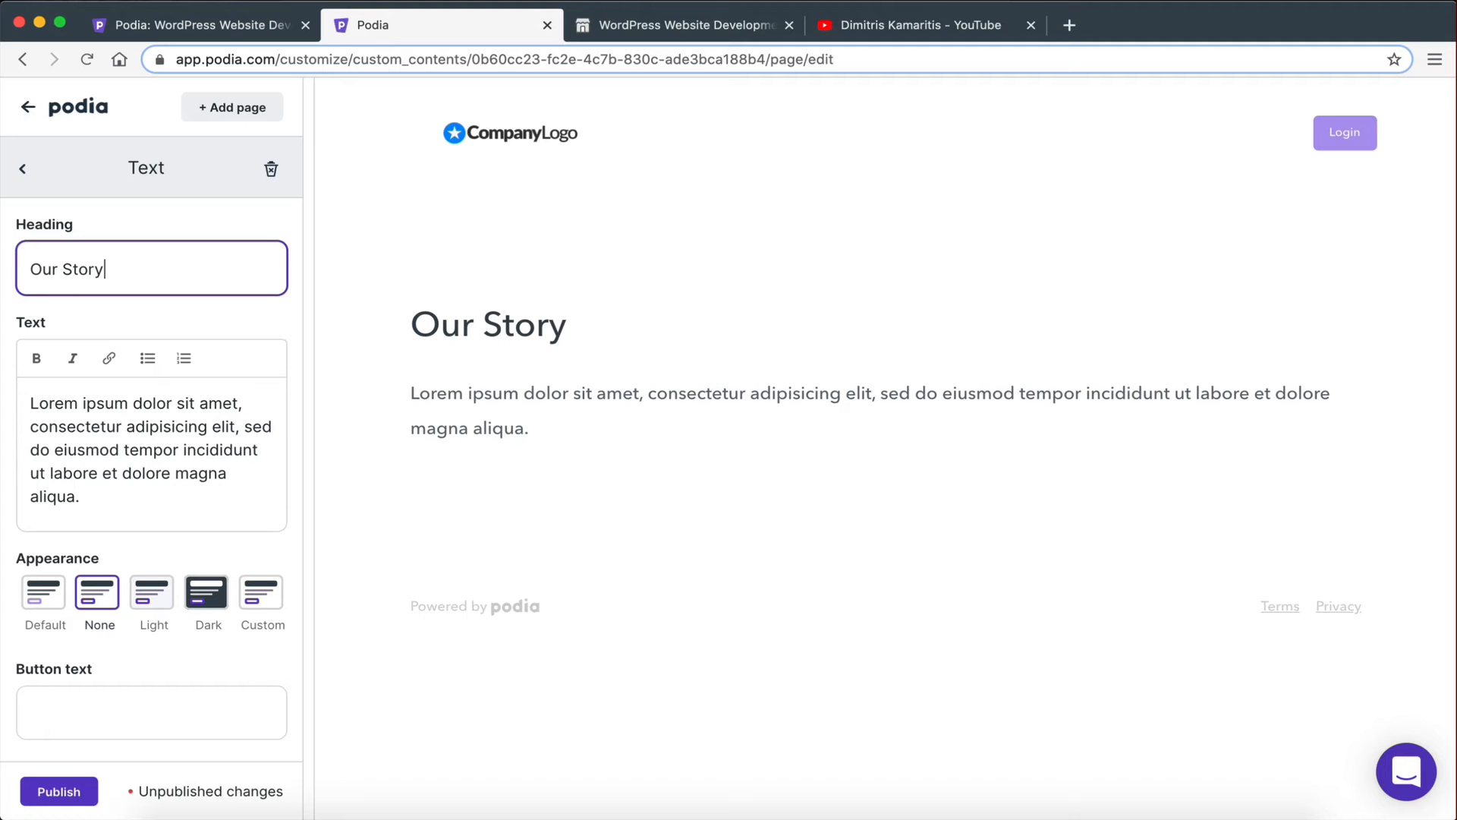
Lengthen the Our Story text by pasting five more copies of its lorem ipsum paragraph, and return to the page's section list.
left_click_drag(91, 497, 20, 395)
key("super+c")
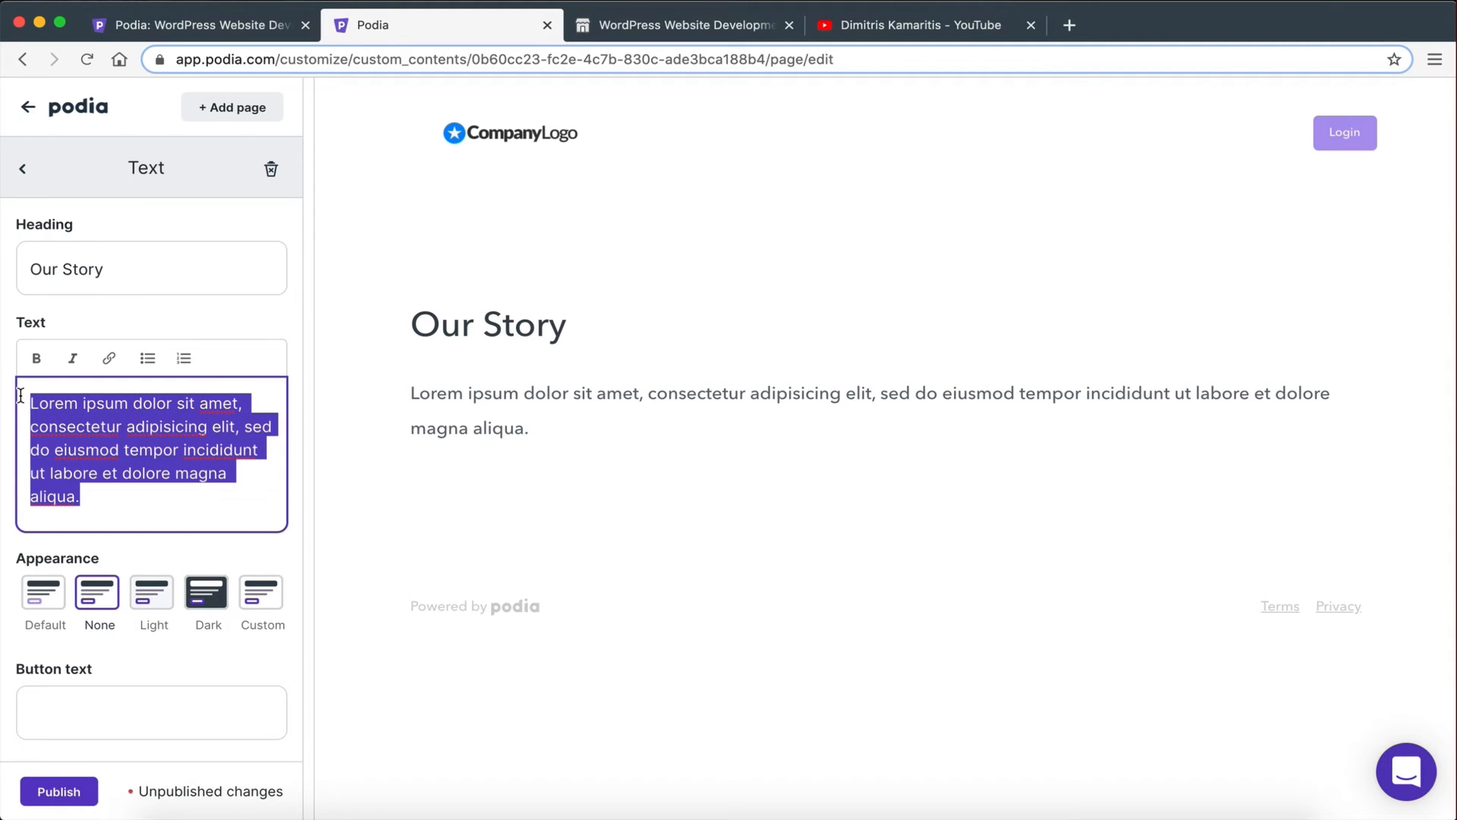
left_click(87, 493)
key("Return")
key("super+v")
key("Return")
key("super+v")
key("super+v")
key("Return")
key("super+v")
key("Return")
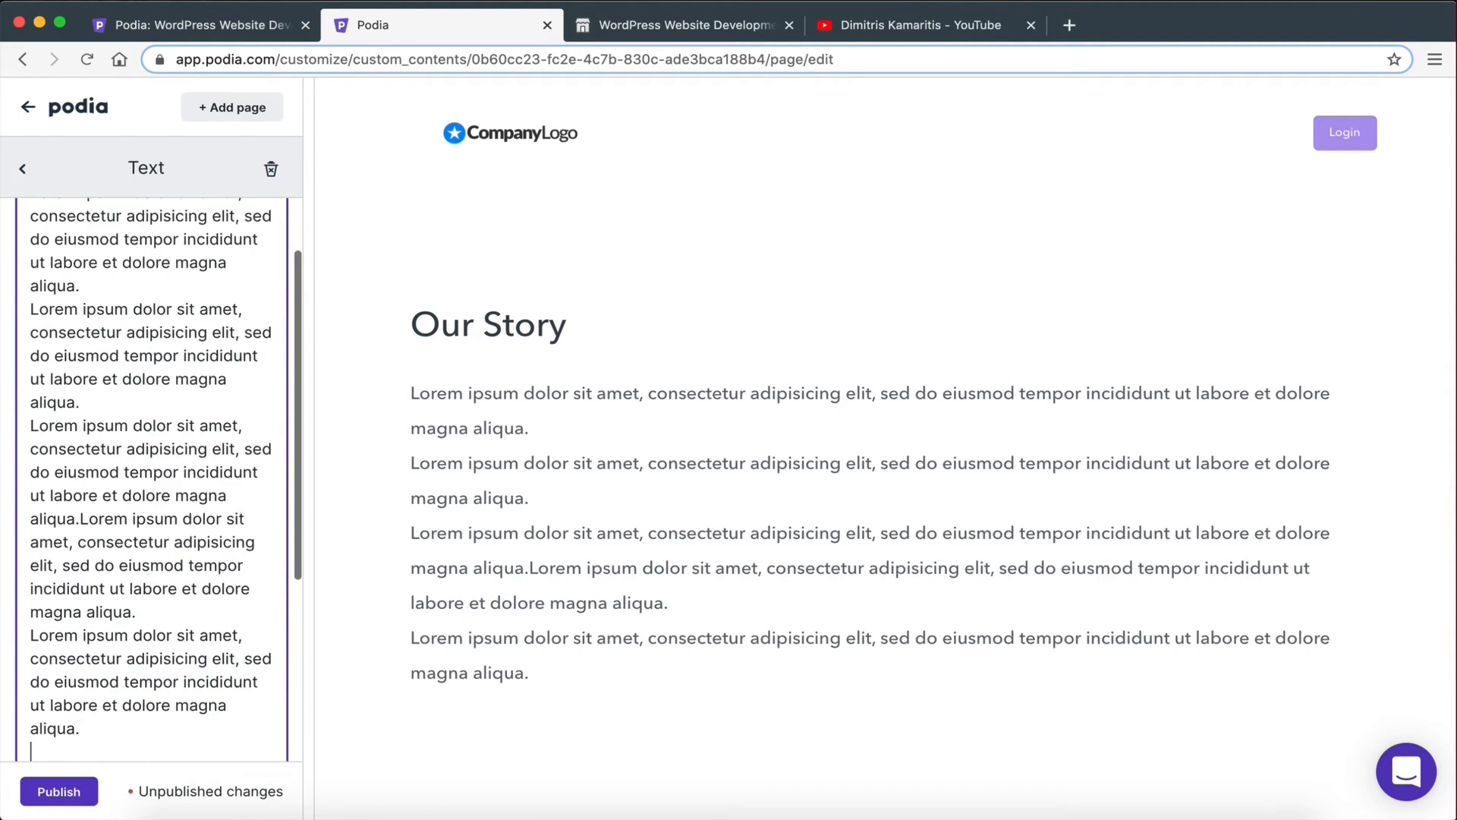
key("super+v")
scroll(516, 243, "down", 2)
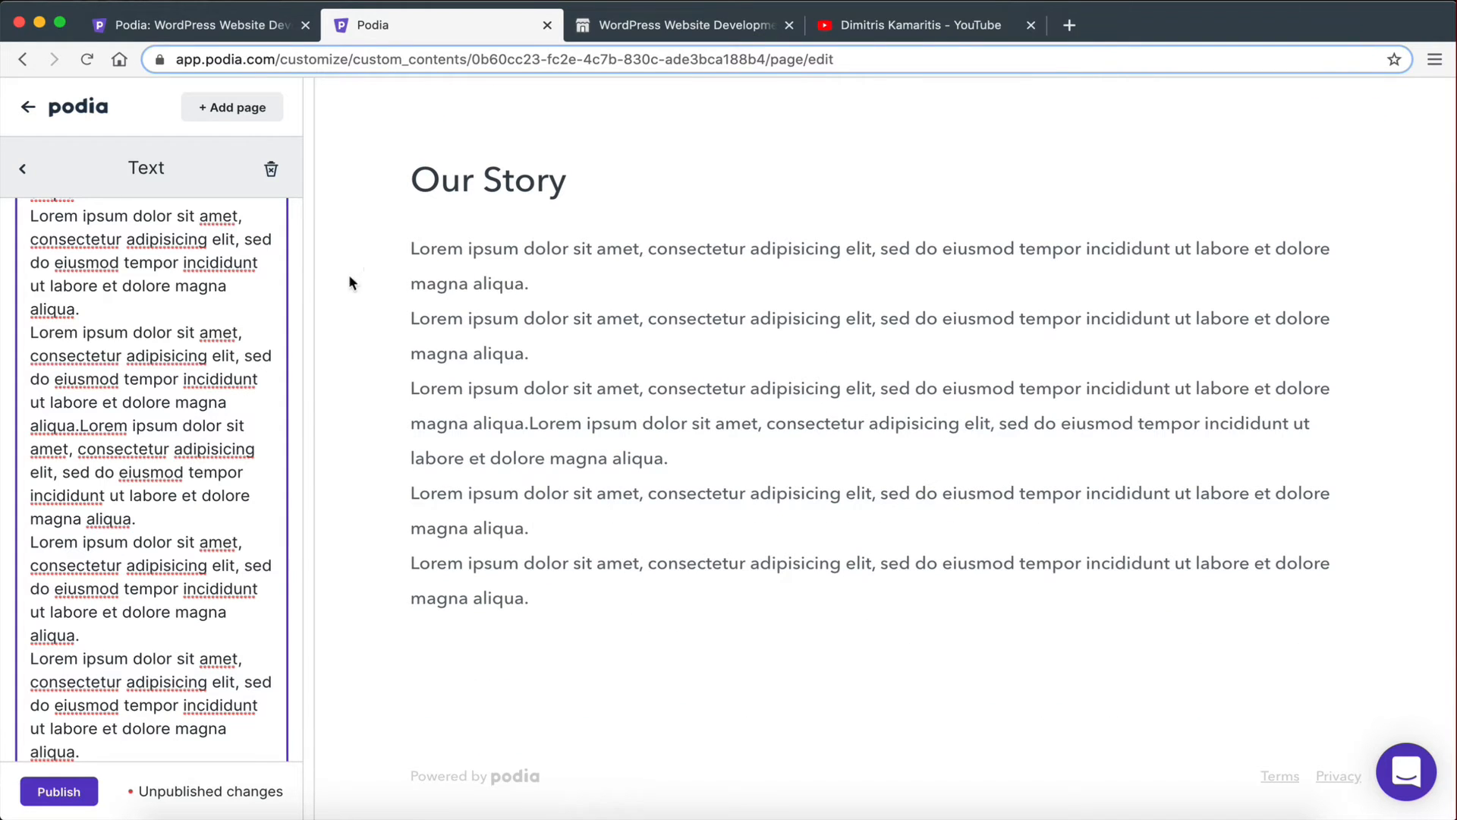
scroll(94, 416, "up", 10)
left_click(24, 167)
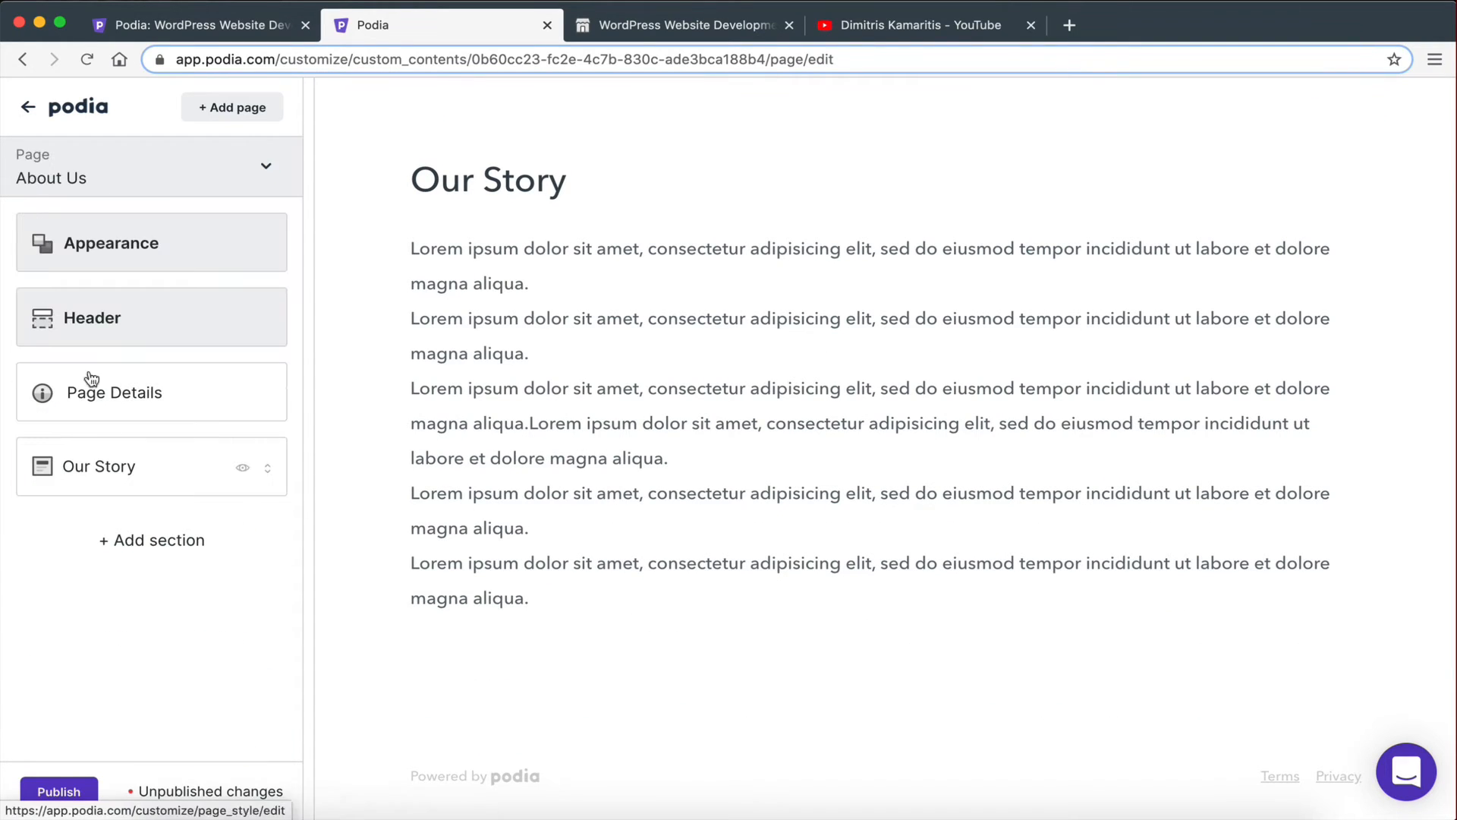
Publish the About Us page, open its live version to copy the page's web address, and return to the editor.
left_click(70, 792)
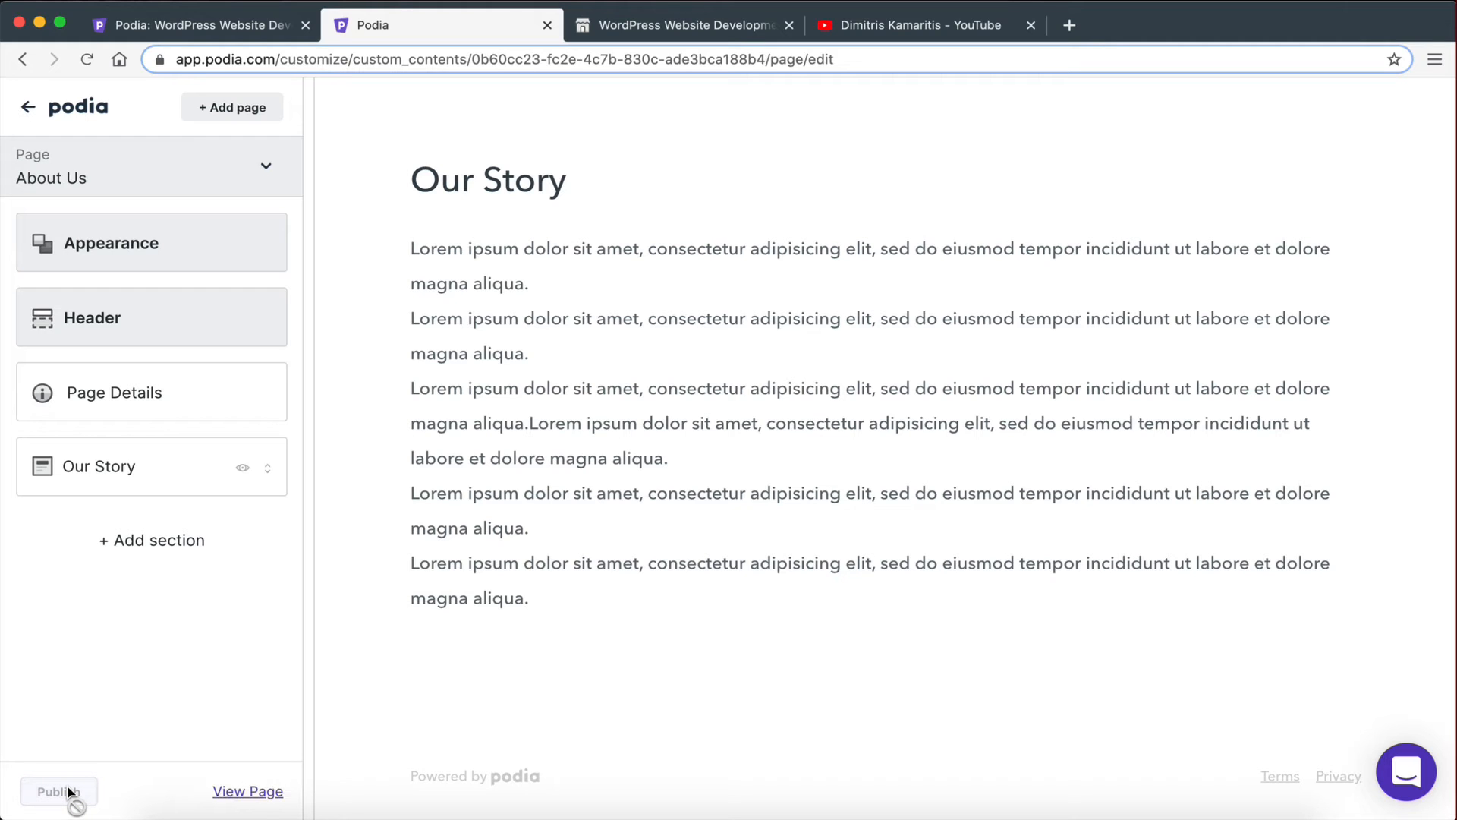
left_click(233, 793)
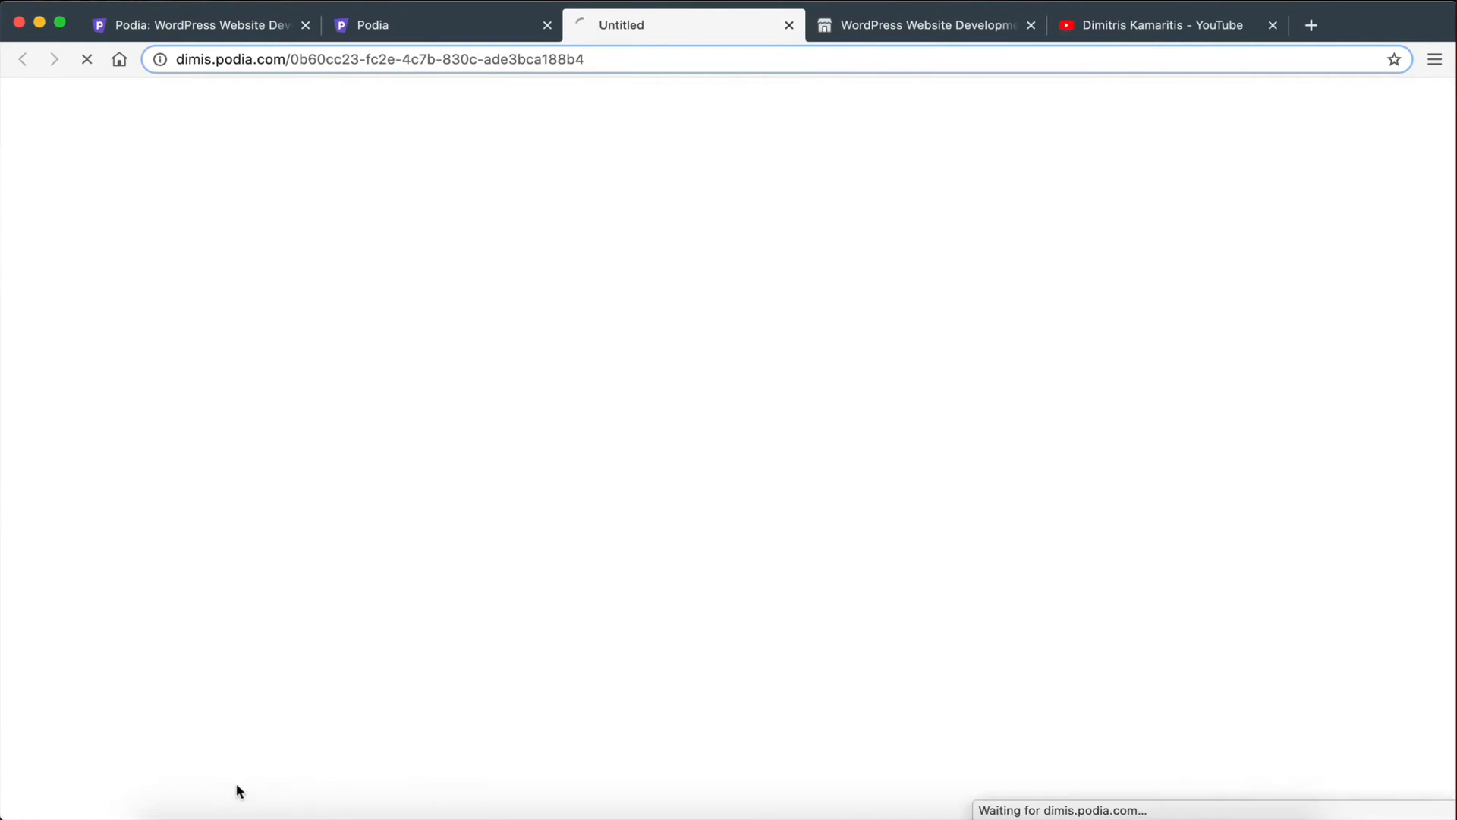
left_click(606, 62)
left_click(466, 29)
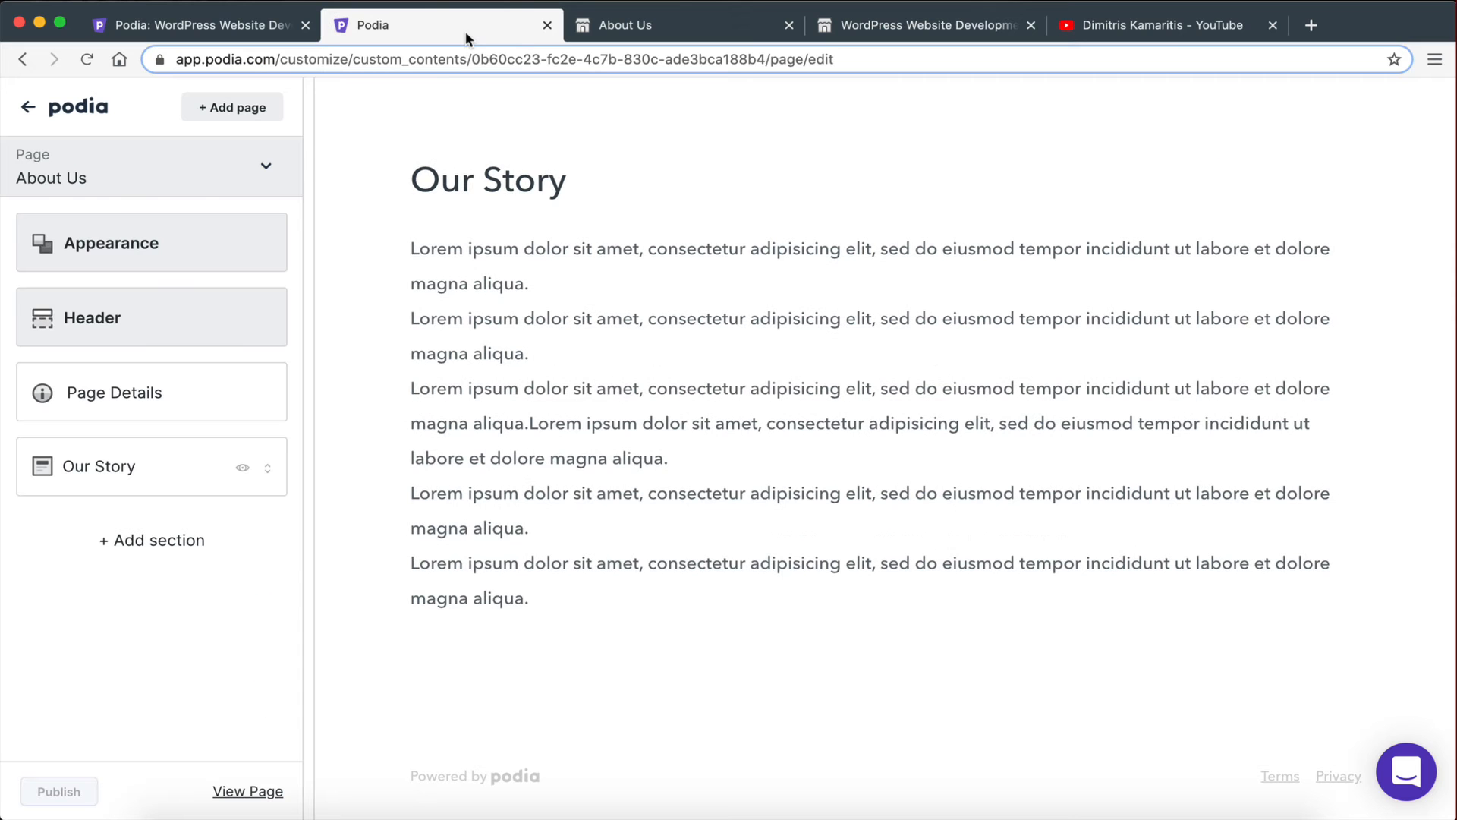
Switch the editor from the About Us page to the WordPress Website Development 2020 product page.
left_click(105, 181)
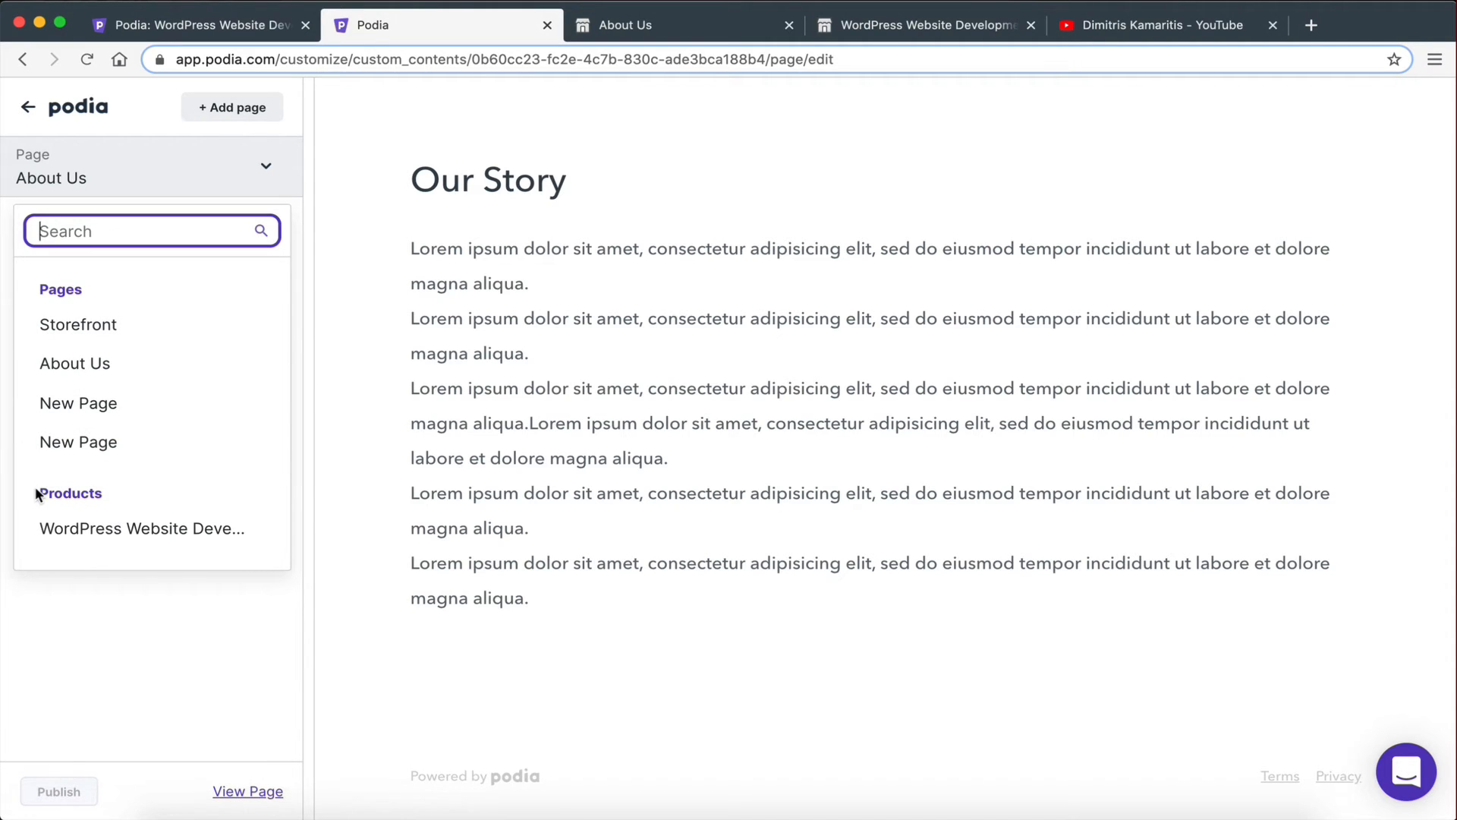
left_click_drag(36, 495, 139, 492)
left_click(138, 492)
left_click(272, 173)
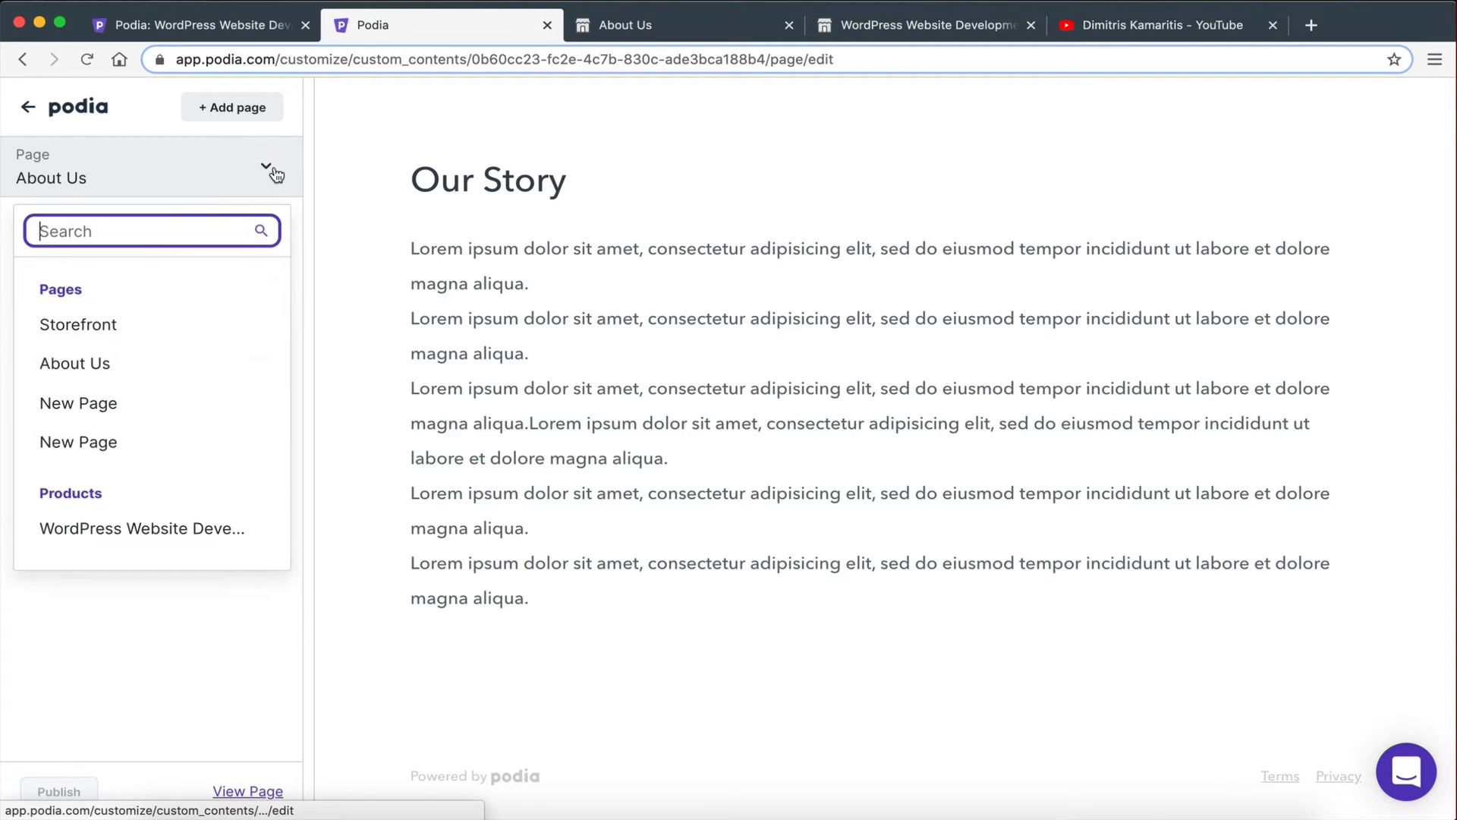
left_click(119, 529)
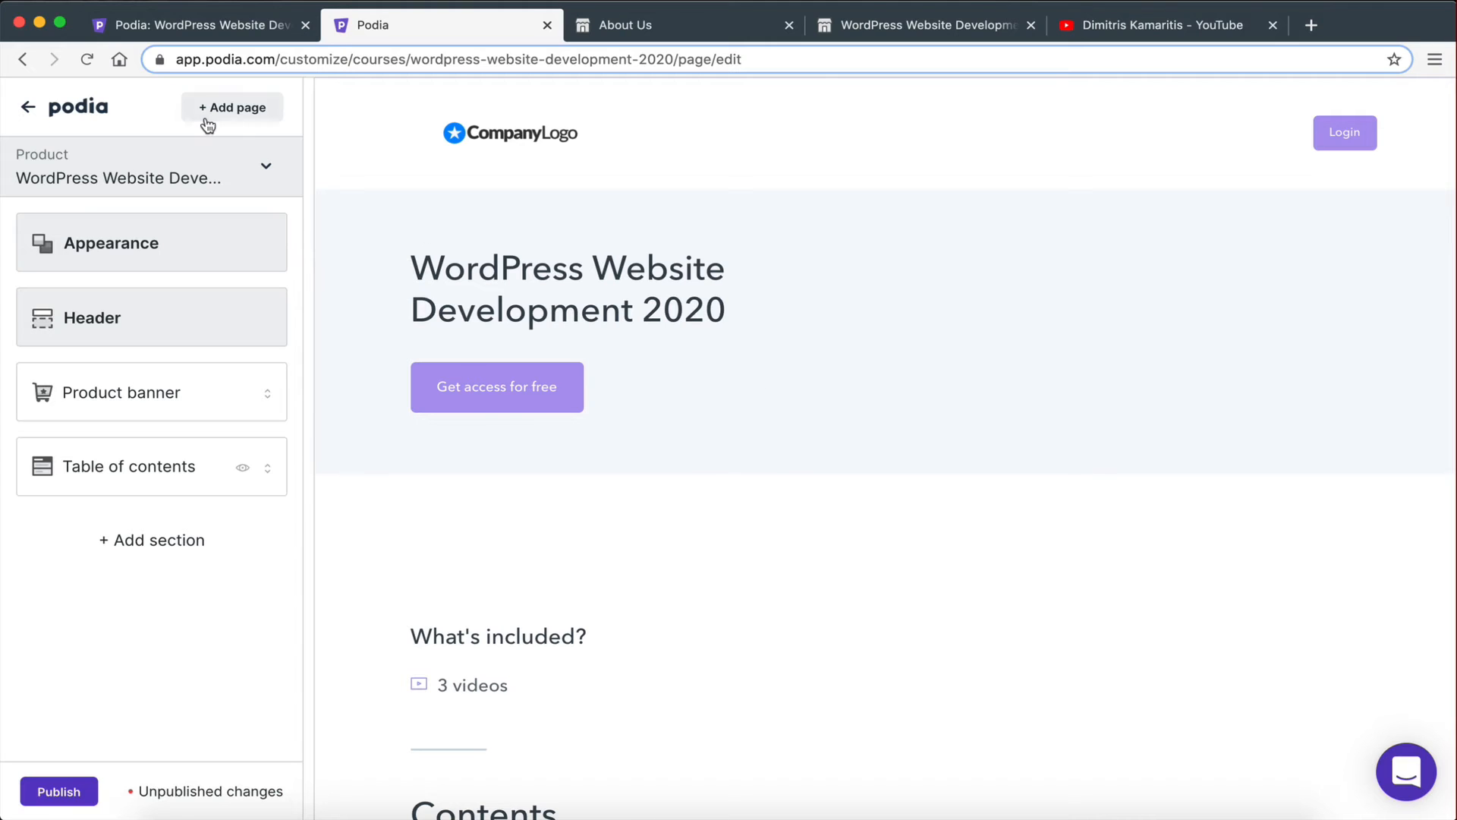
In the site header settings, set the text of the blank menu link to "About Us".
left_click(107, 327)
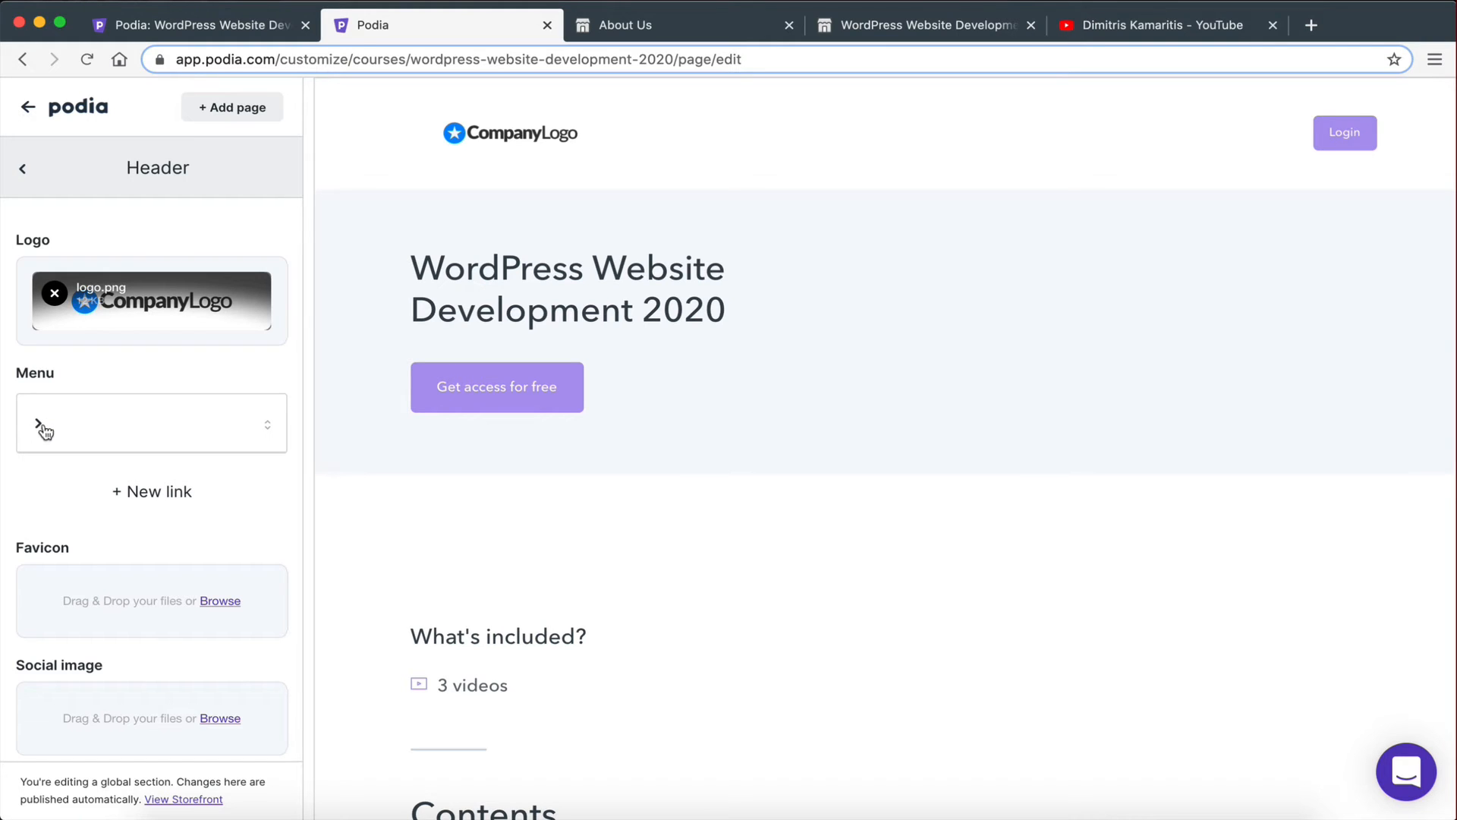
left_click(37, 426)
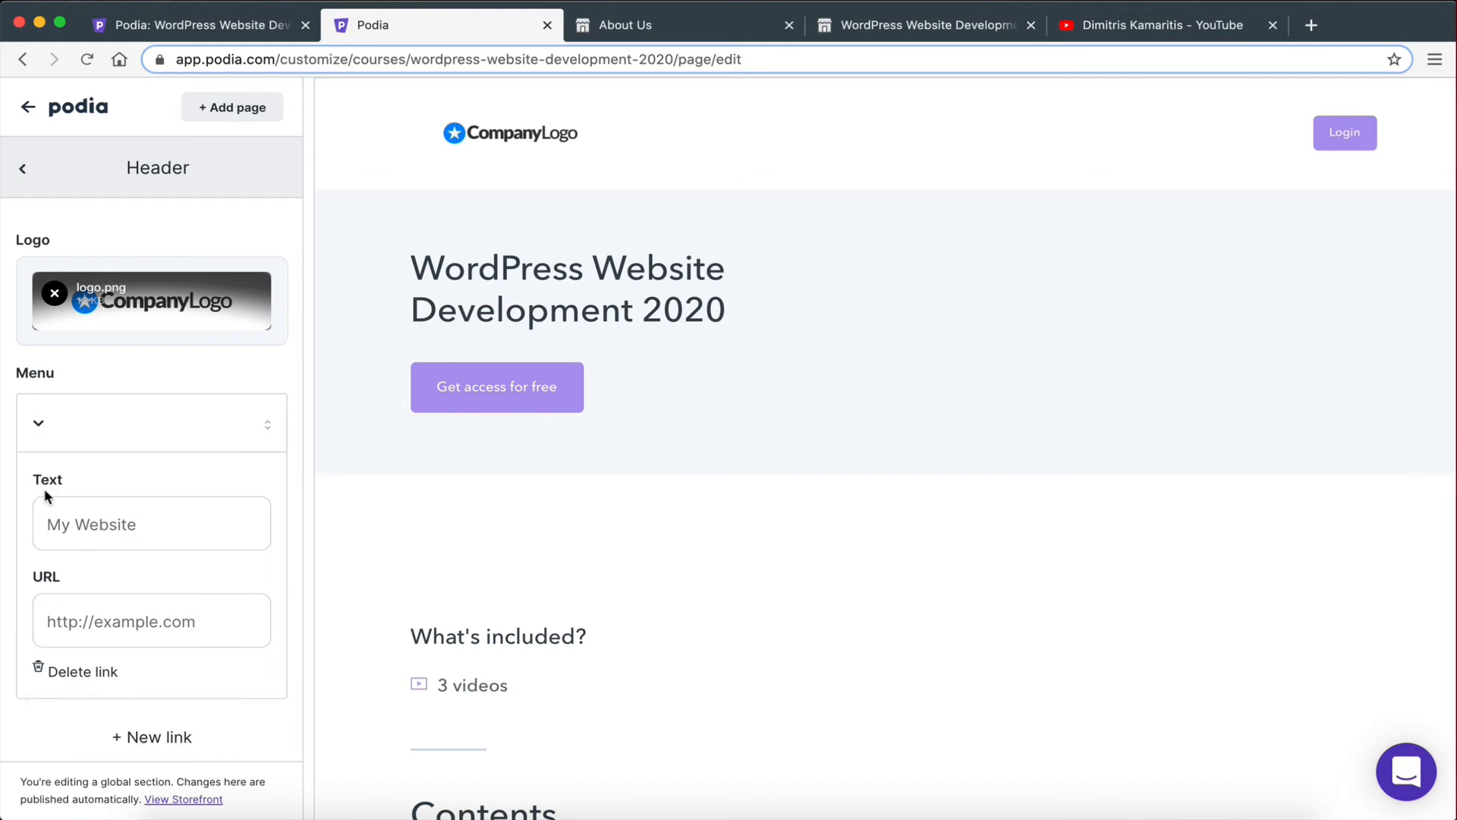
scroll(44, 488, "down", 1)
left_click(100, 488)
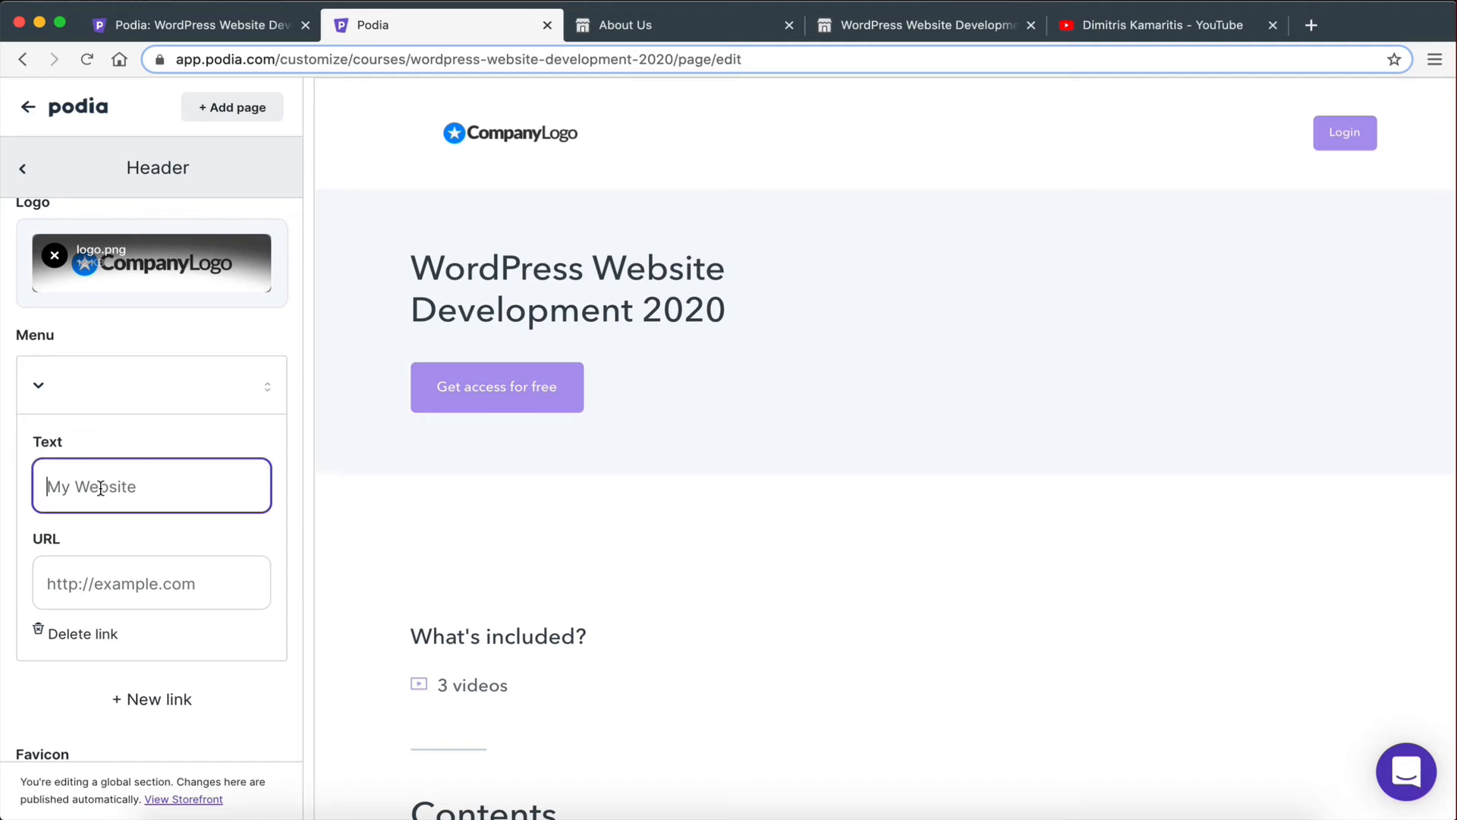
type("About ")
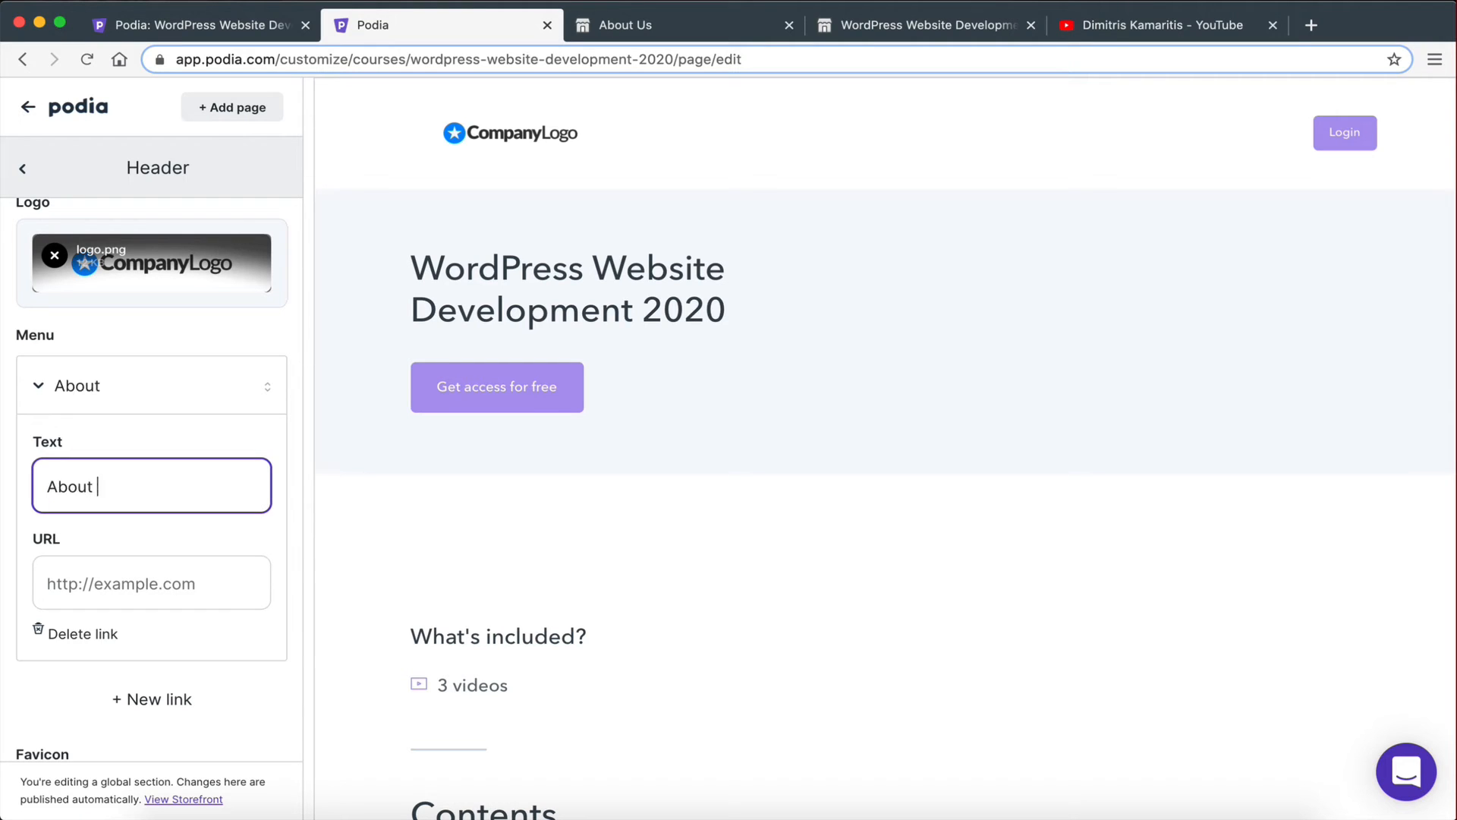
type("Us")
Paste the copied About Us page address as the URL of the About Us menu link.
scroll(196, 567, "down", 2)
left_click(37, 505)
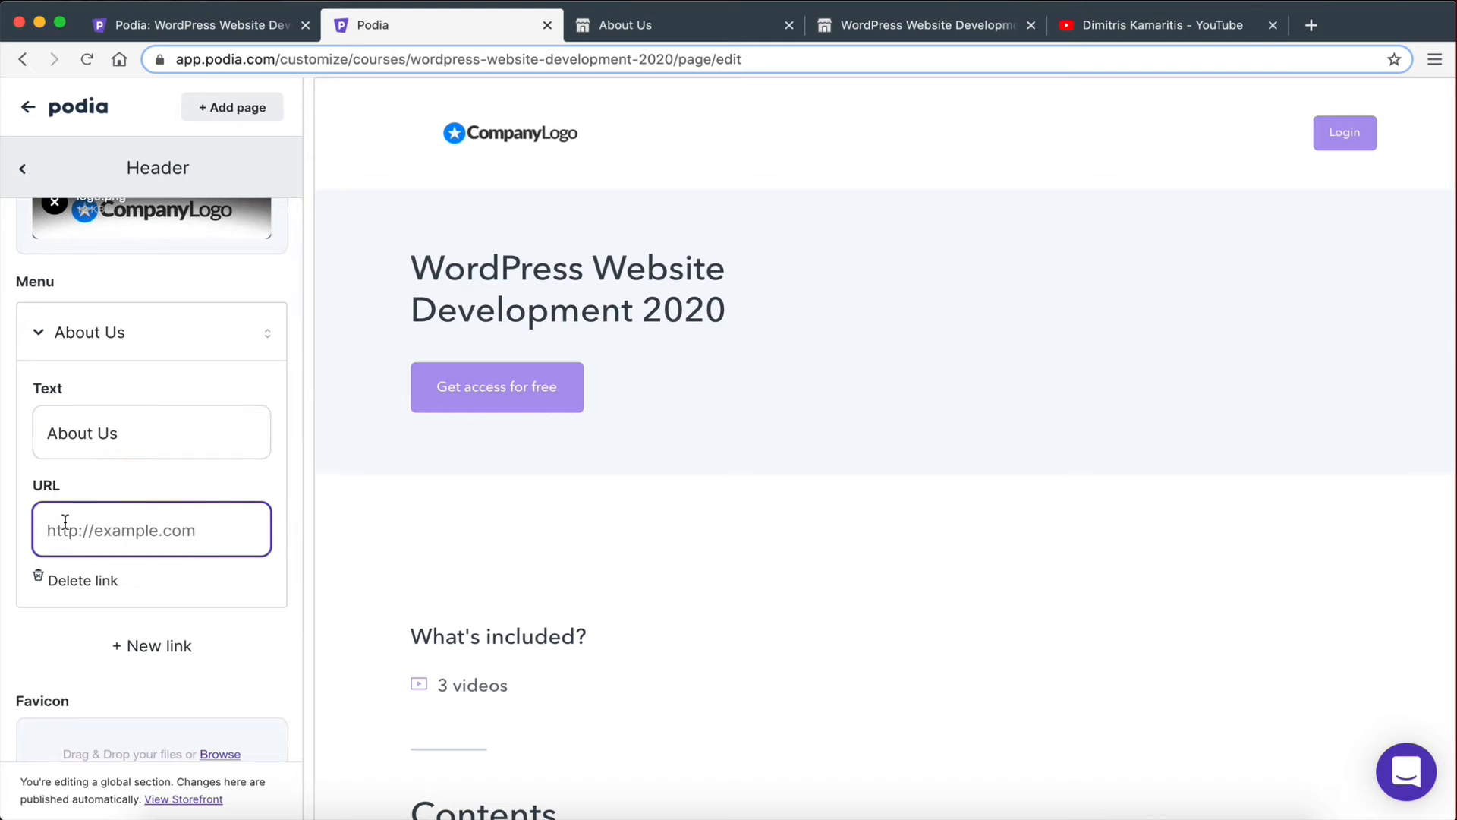
key("super+v")
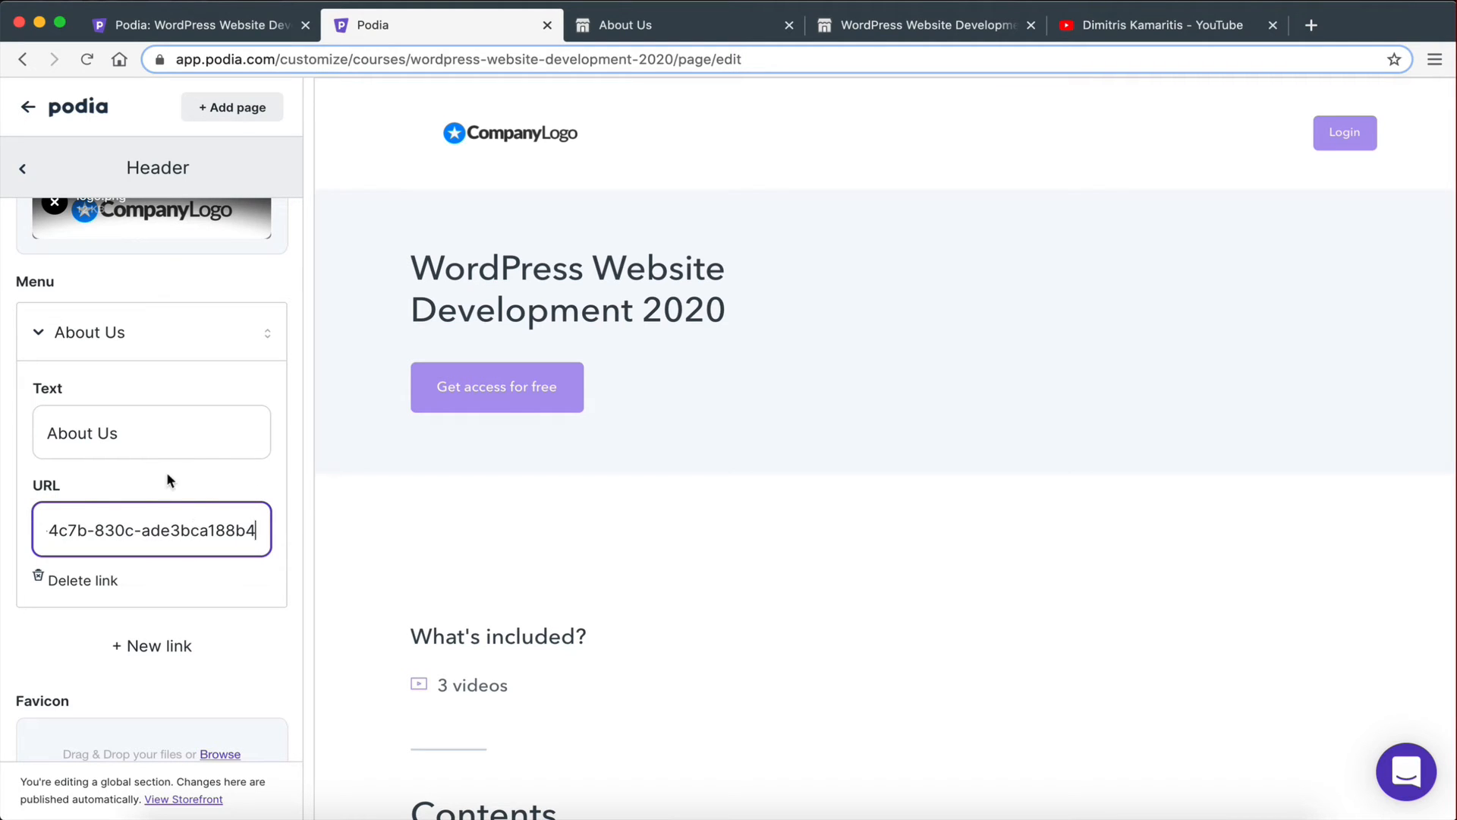
scroll(168, 542, "up", 2)
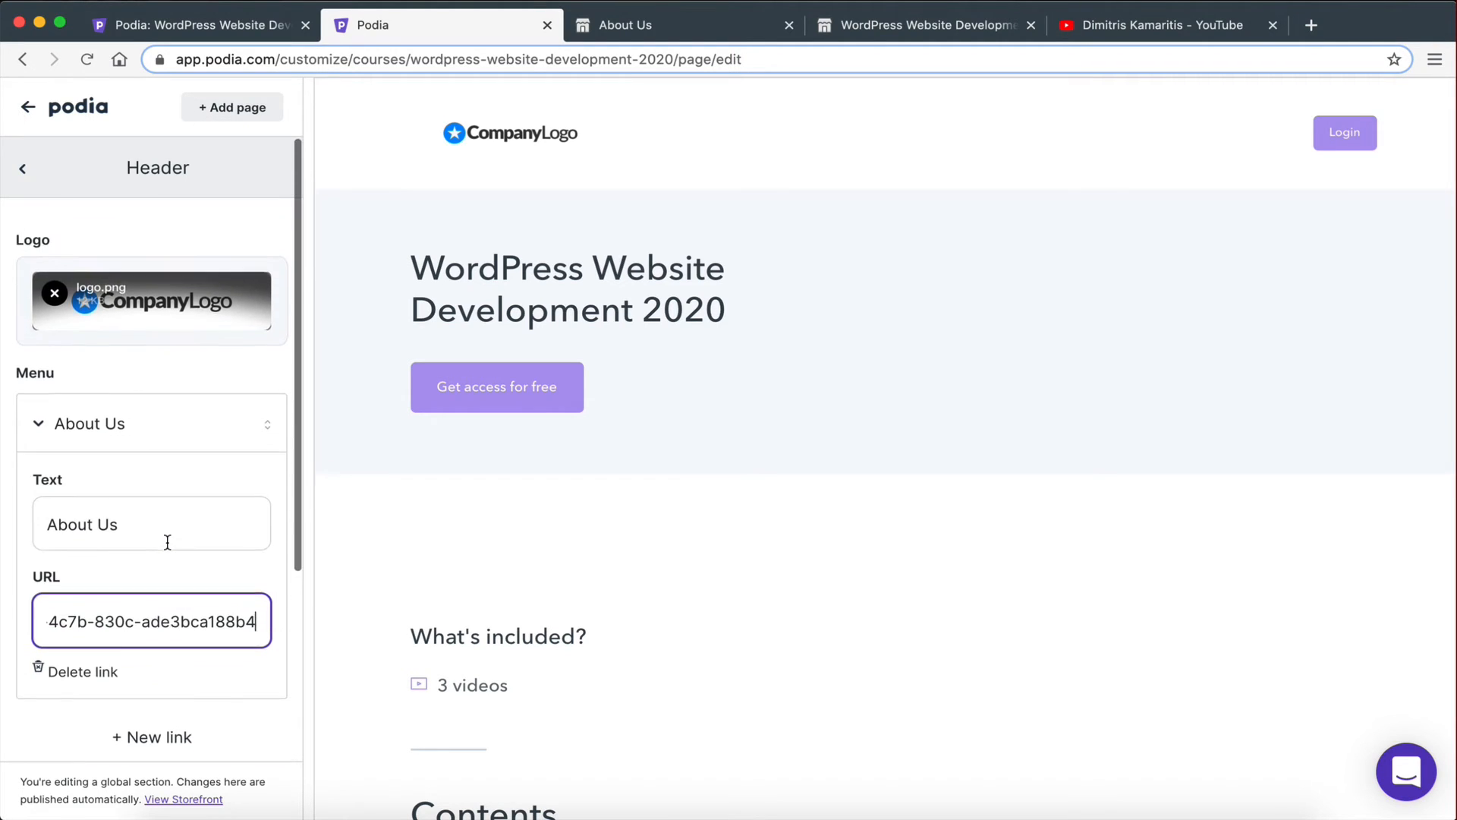
scroll(167, 542, "down", 5)
scroll(168, 542, "up", 3)
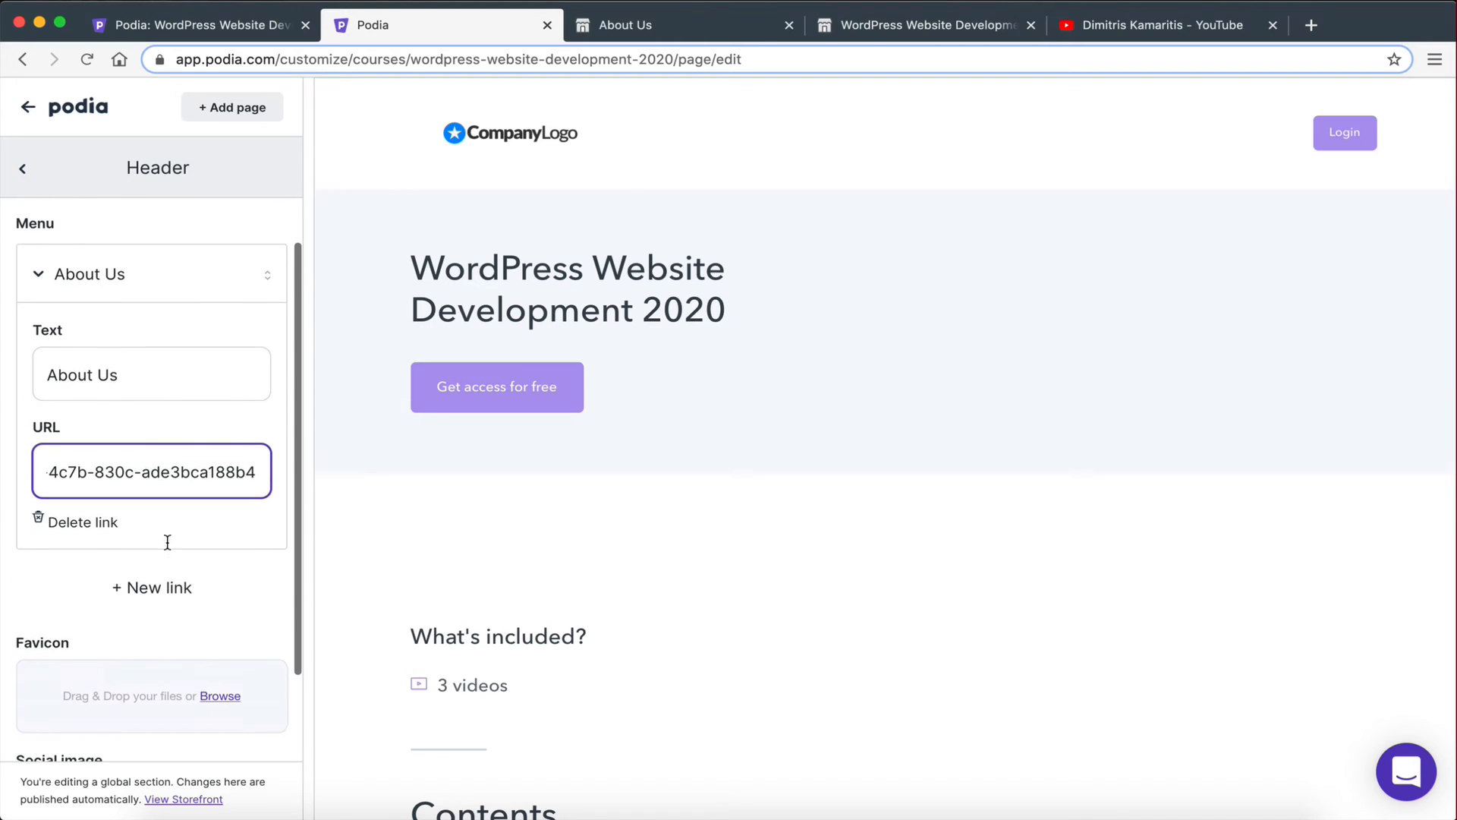
Add a second blank link to the header menu and delete it.
left_click(84, 589)
scroll(42, 562, "up", 2)
scroll(42, 561, "down", 5)
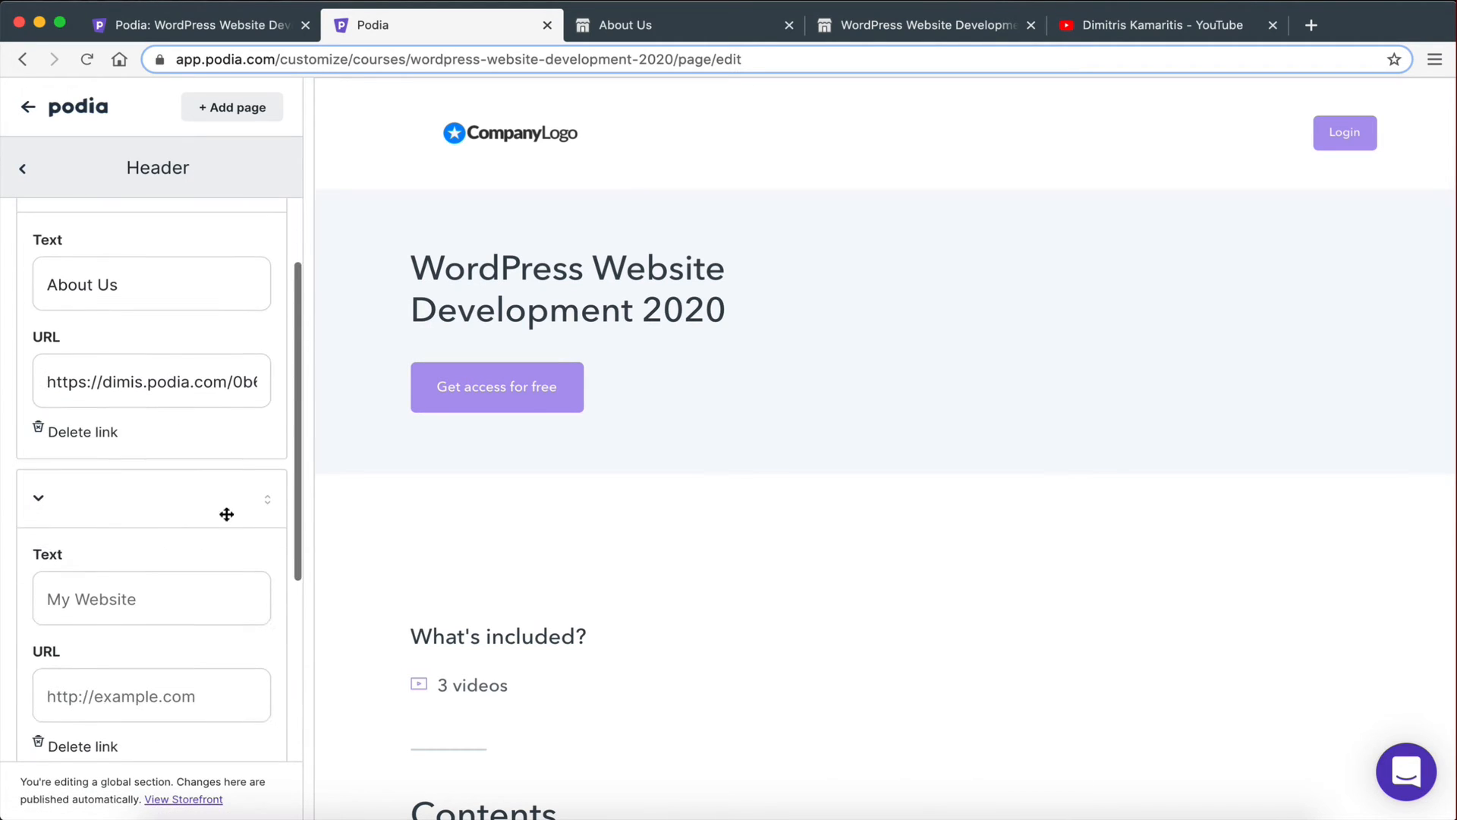
left_click(98, 643)
scroll(97, 607, "up", 3)
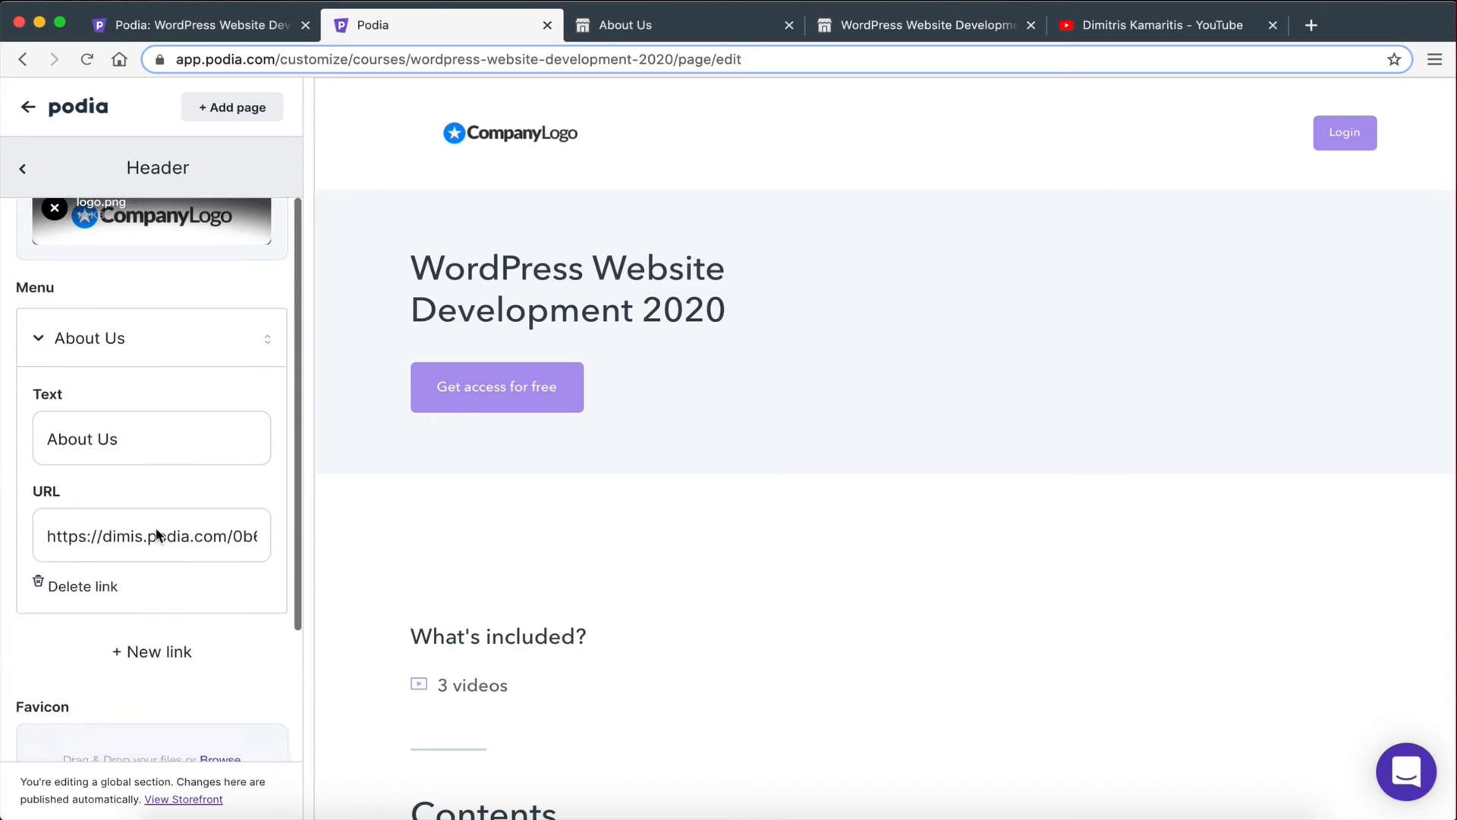
Collapse the About Us link, leave the header settings, publish the course page changes, and reload the editor.
left_click(41, 396)
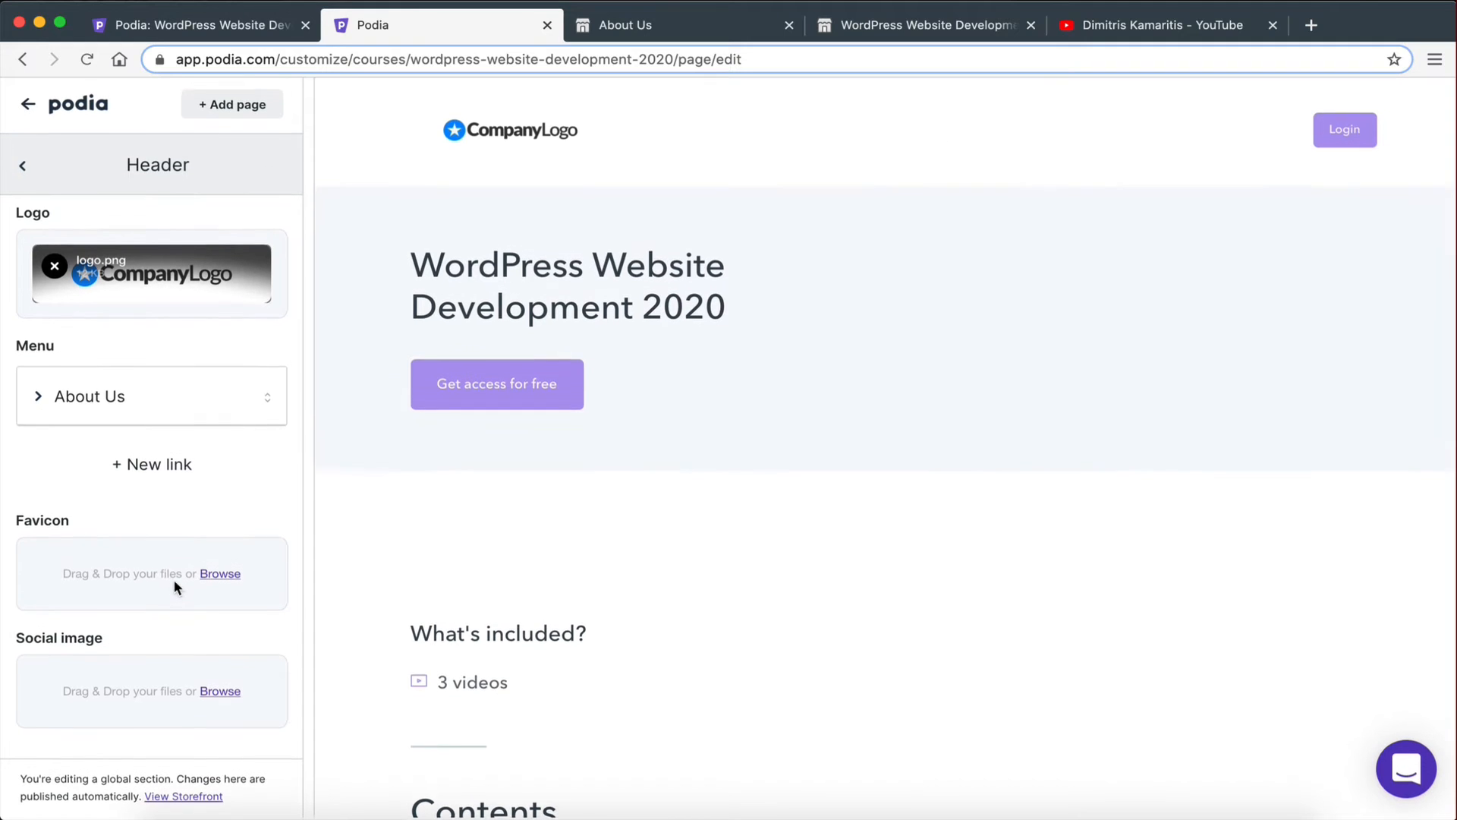
left_click(24, 174)
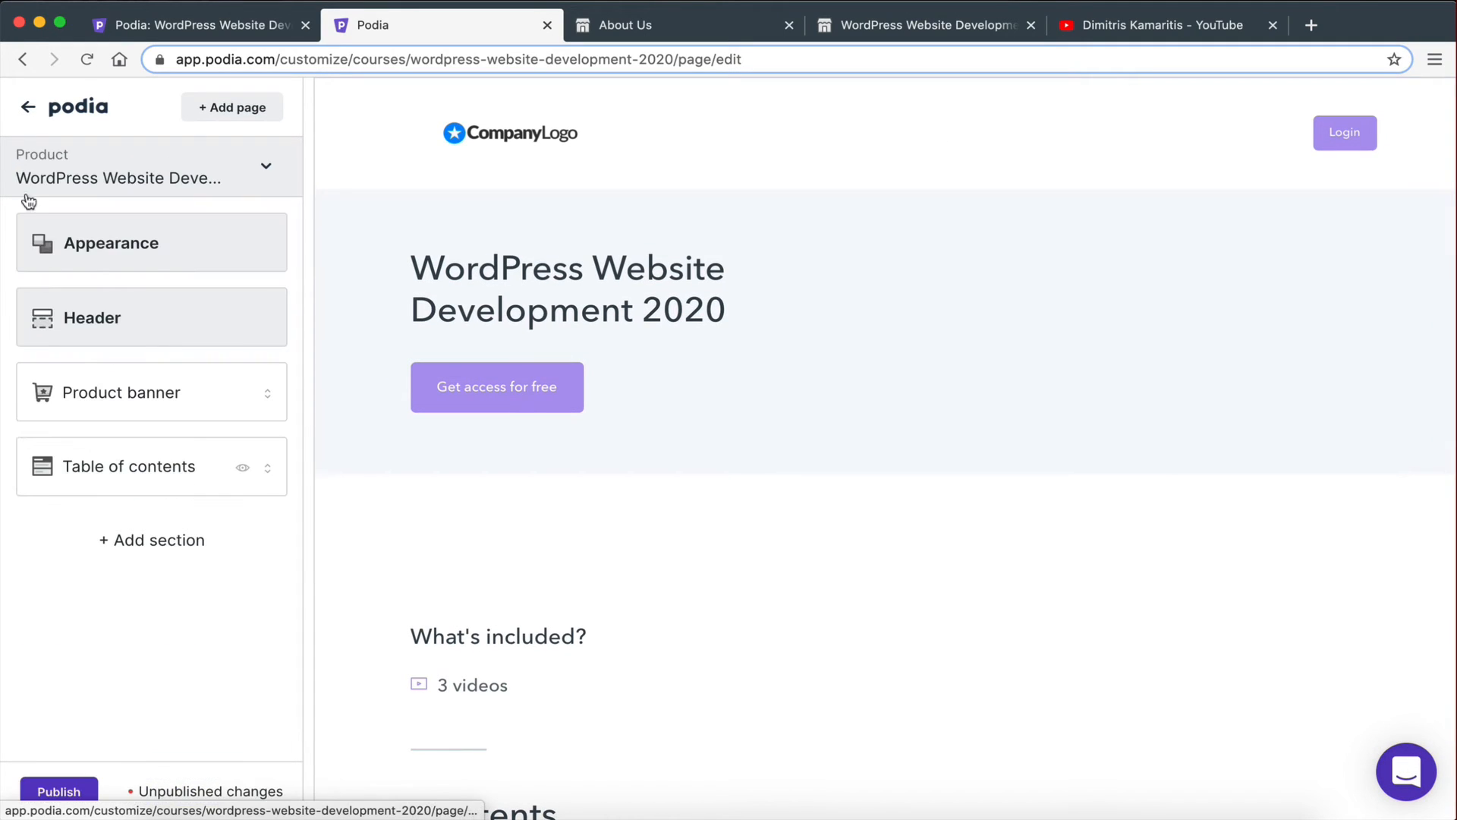
left_click(61, 790)
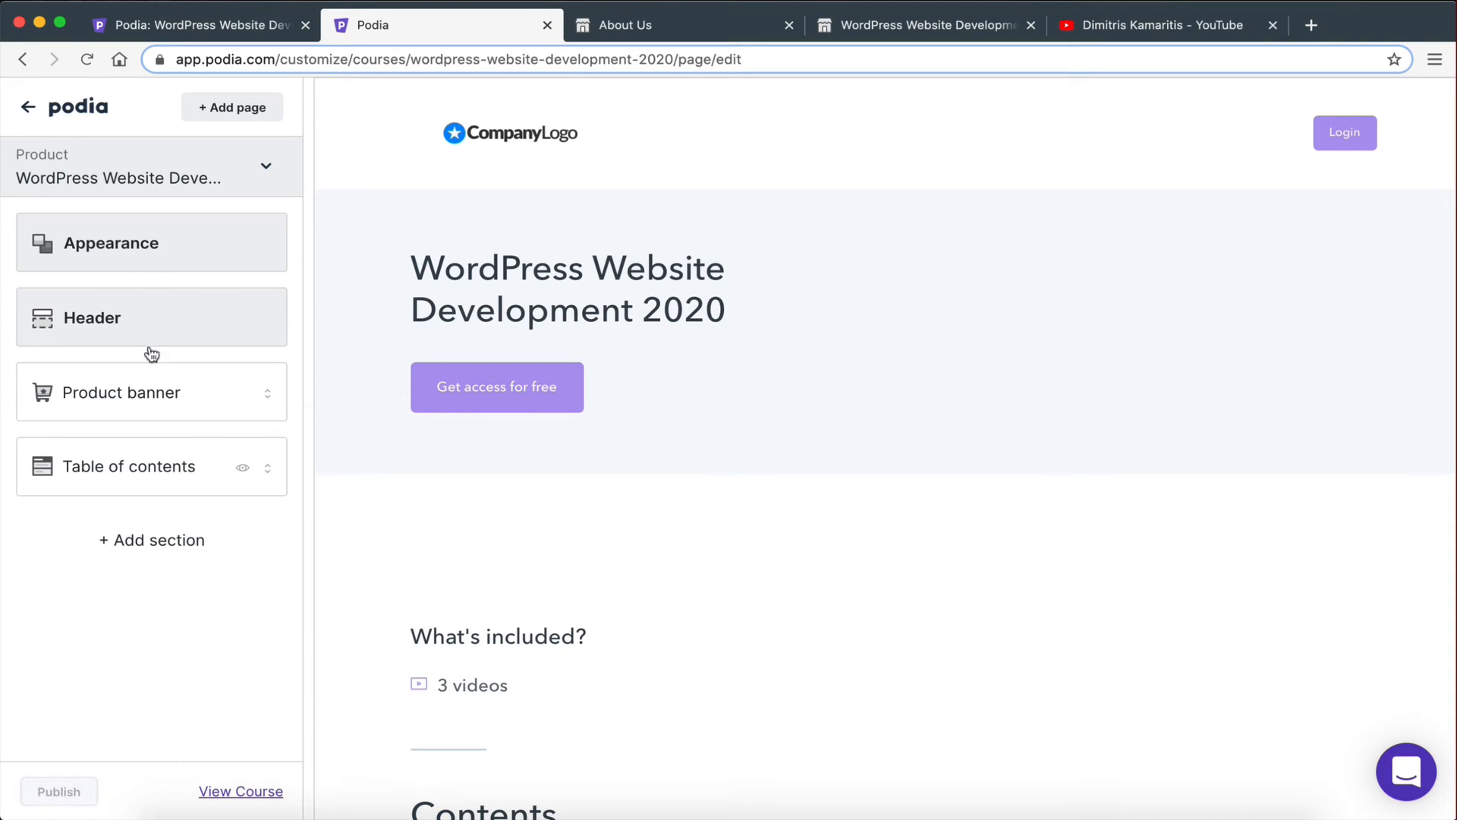
left_click(87, 61)
View the live course page and check its header by following the About Us link and the logo link.
left_click(230, 792)
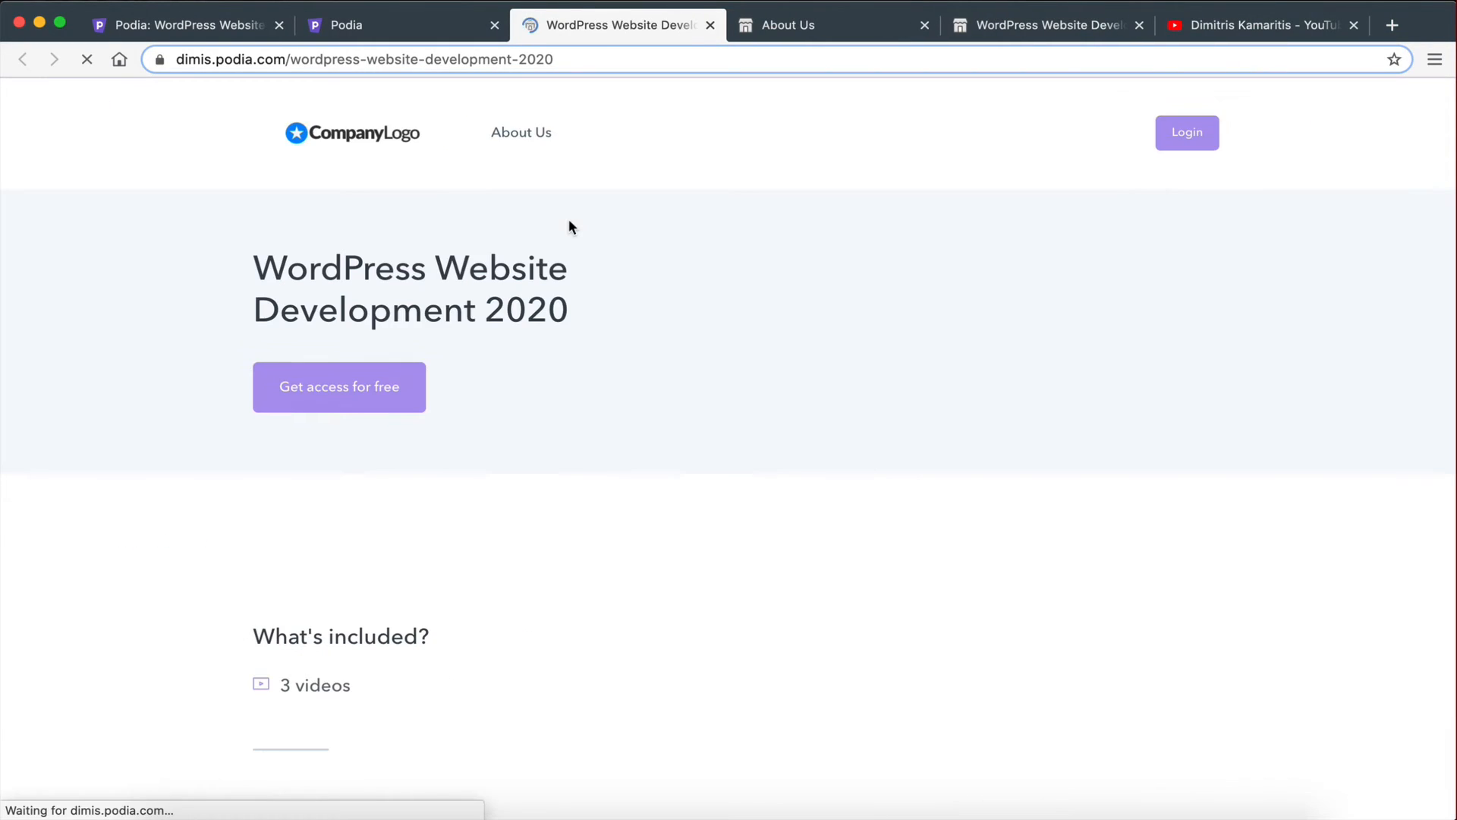
left_click(529, 141)
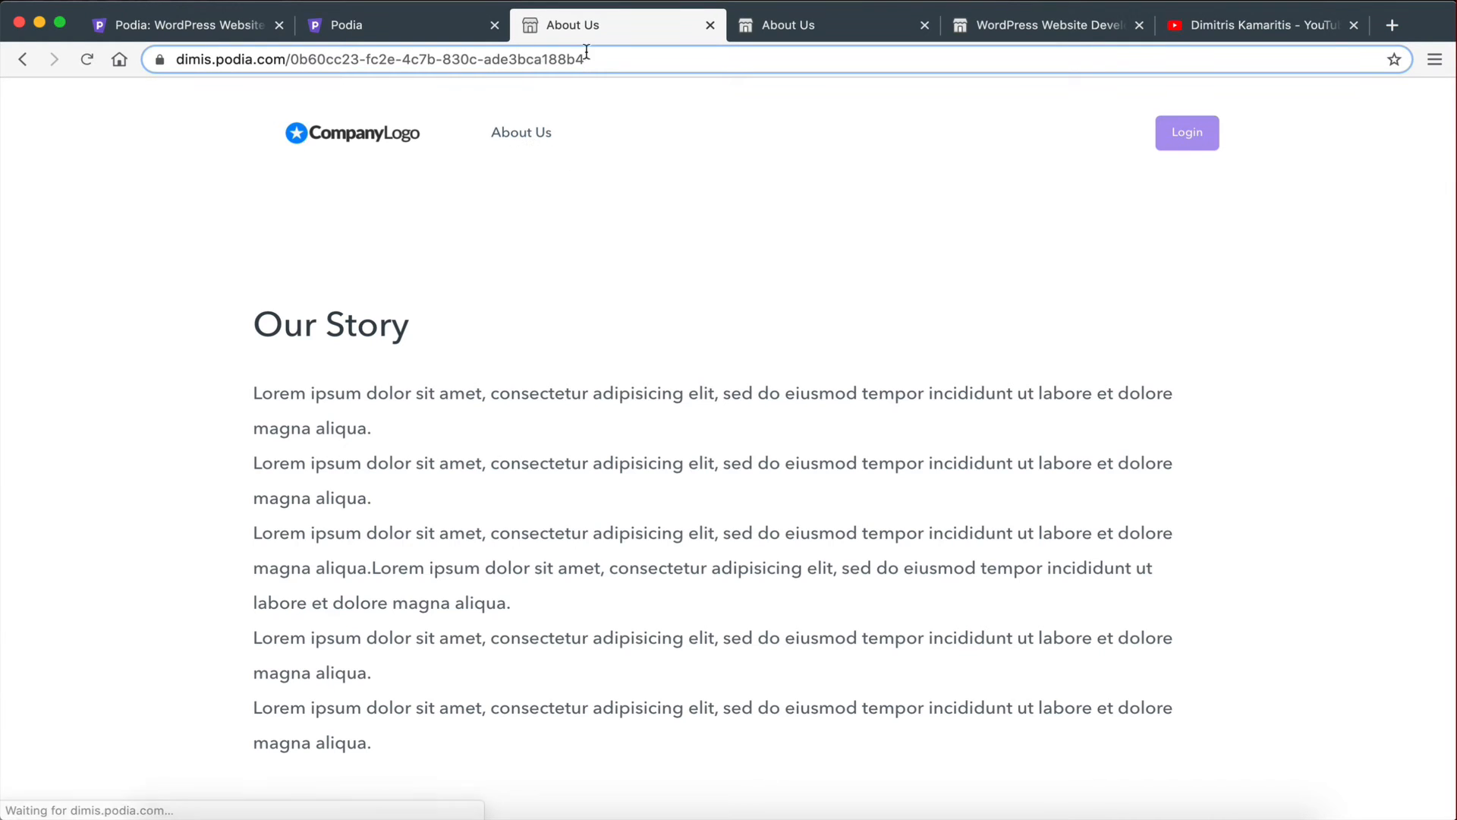
left_click(402, 136)
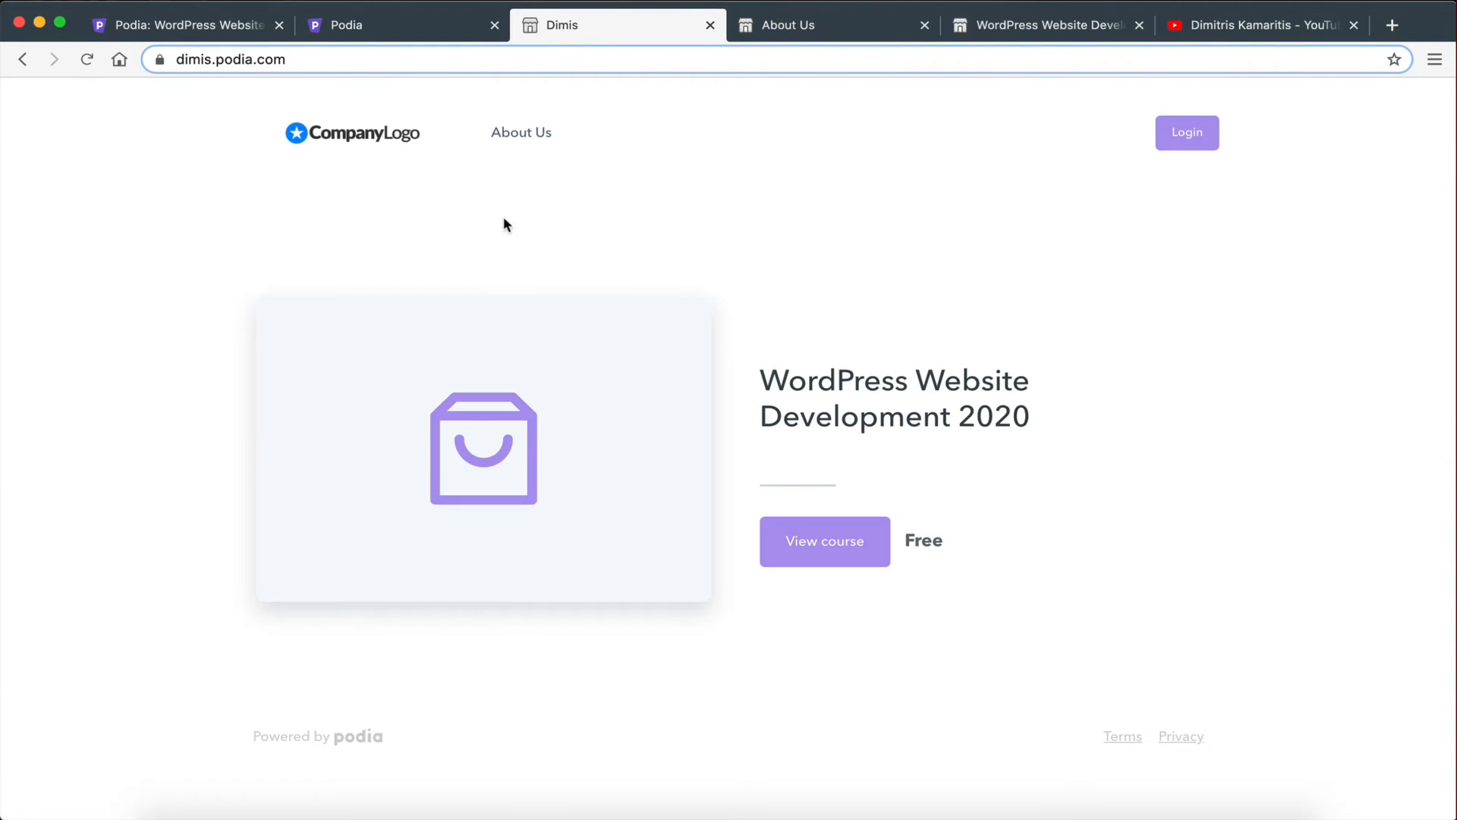
left_click(25, 59)
left_click(24, 59)
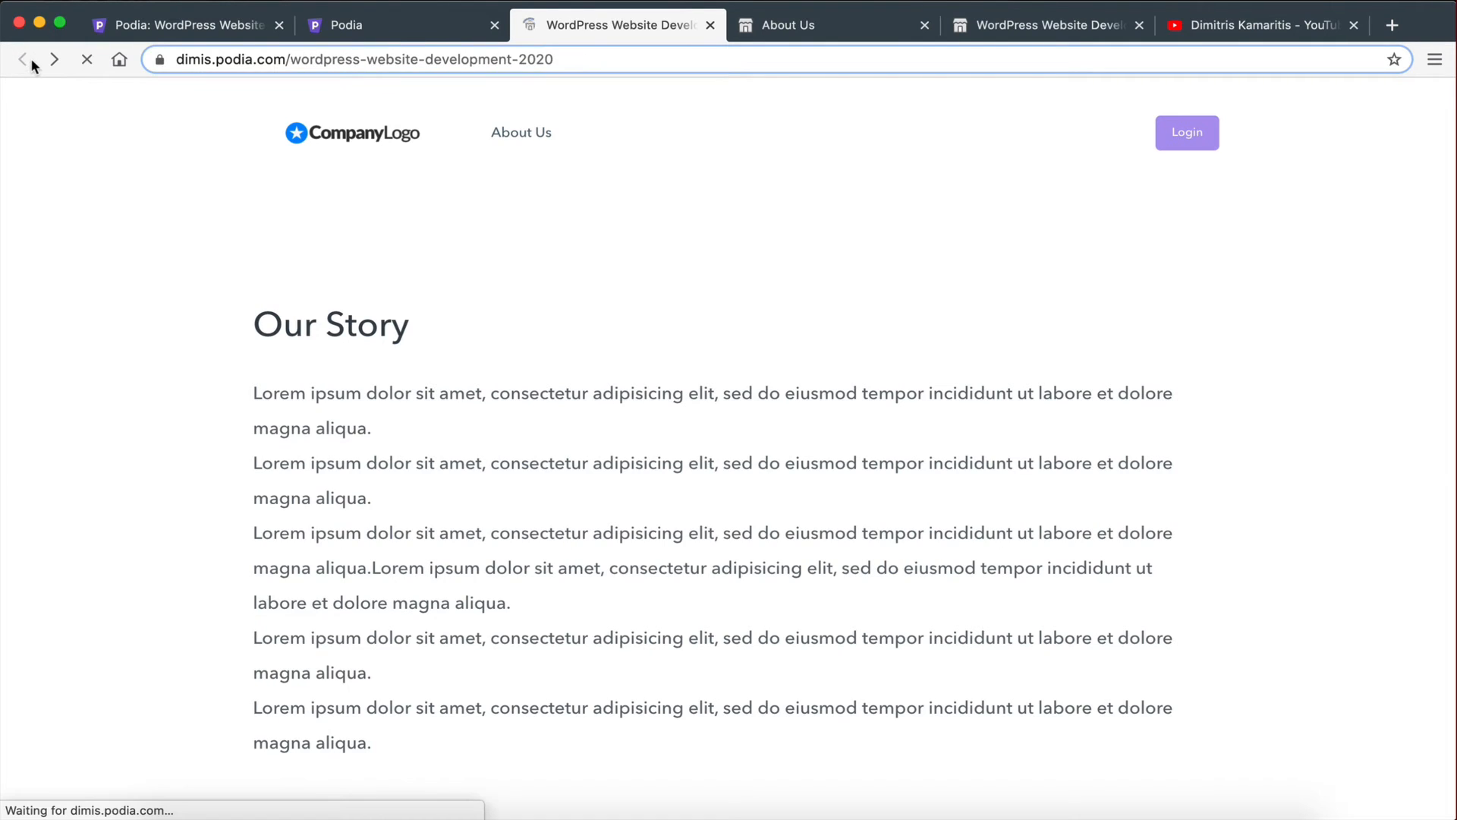
scroll(730, 322, "down", 7)
scroll(720, 304, "up", 8)
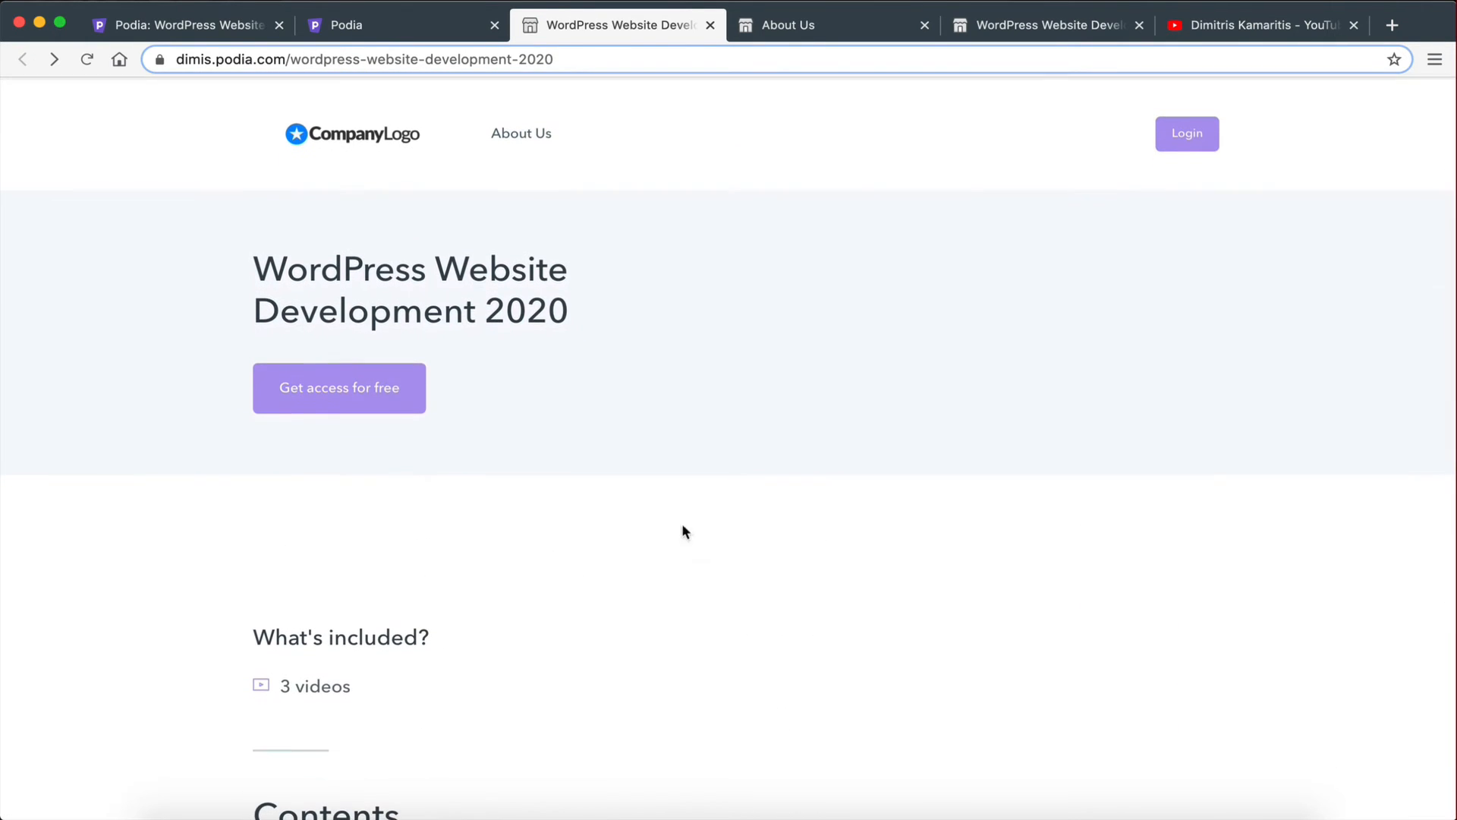
Return to the course page editor and open the product banner settings to review their fields.
left_click(398, 60)
left_click(368, 28)
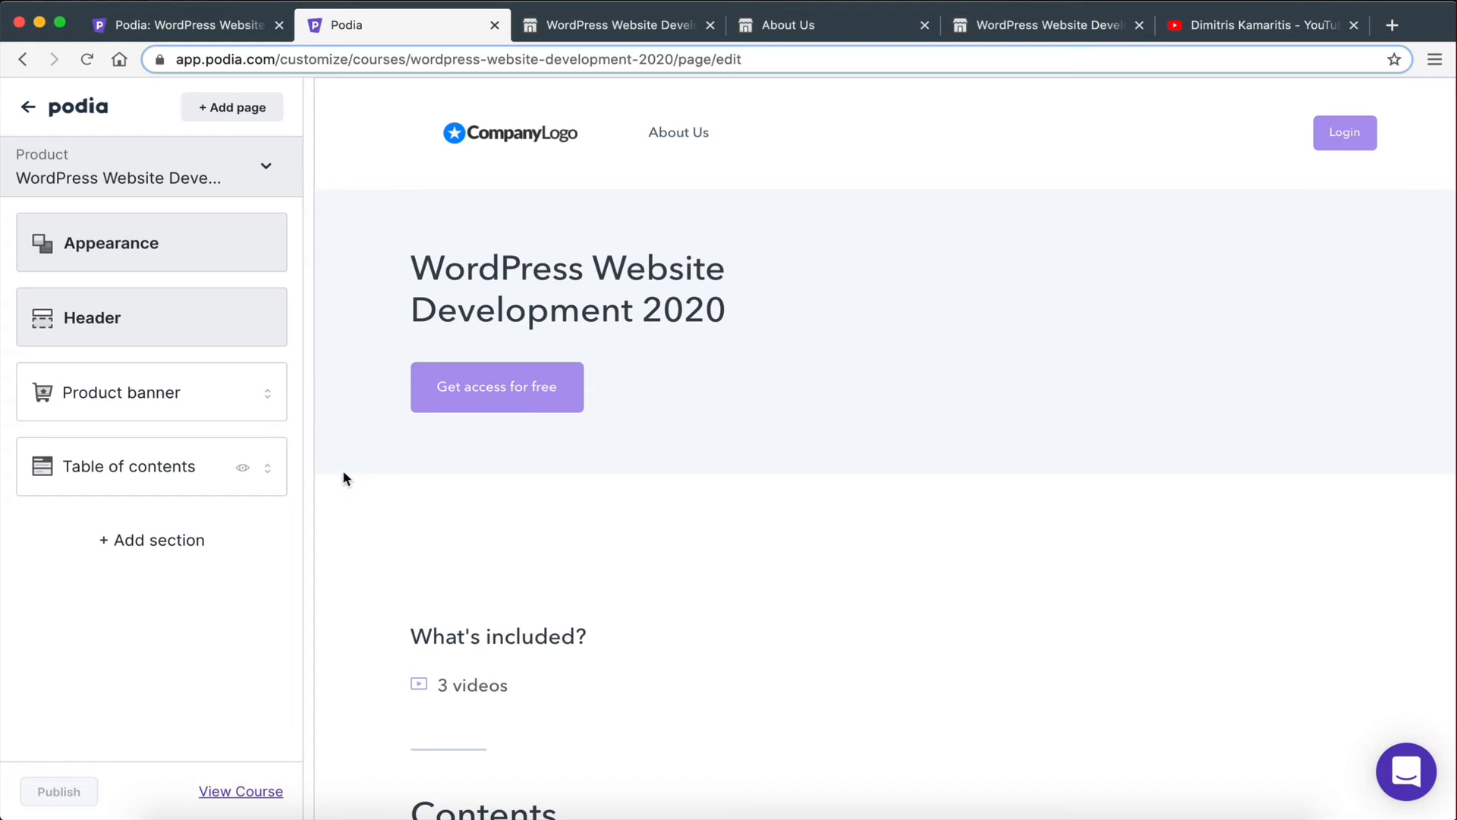
left_click(140, 392)
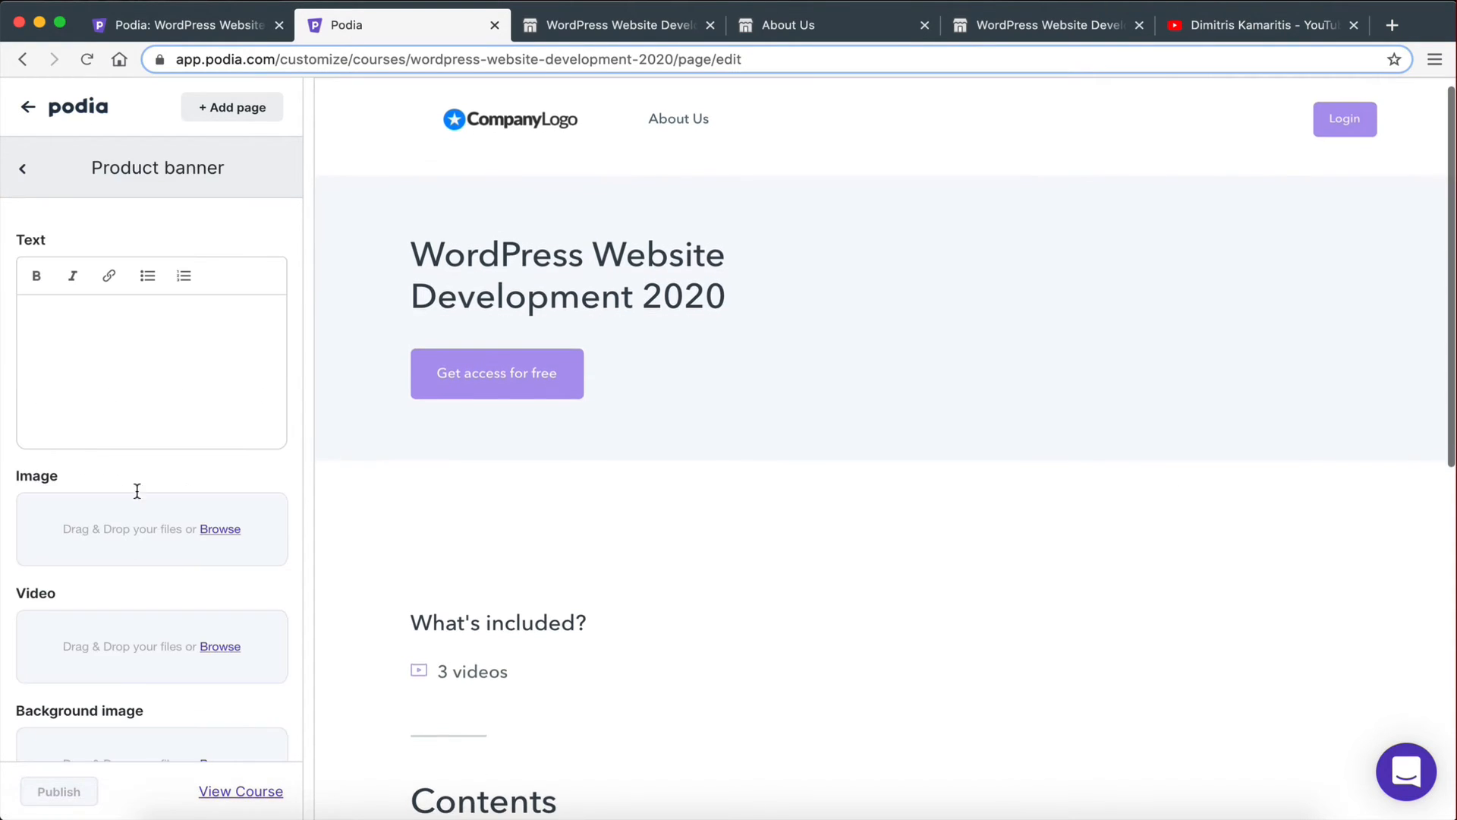
scroll(137, 523, "down", 3)
scroll(137, 548, "up", 3)
Try out placeholder text in the product banner's text field and clear it.
left_click(142, 383)
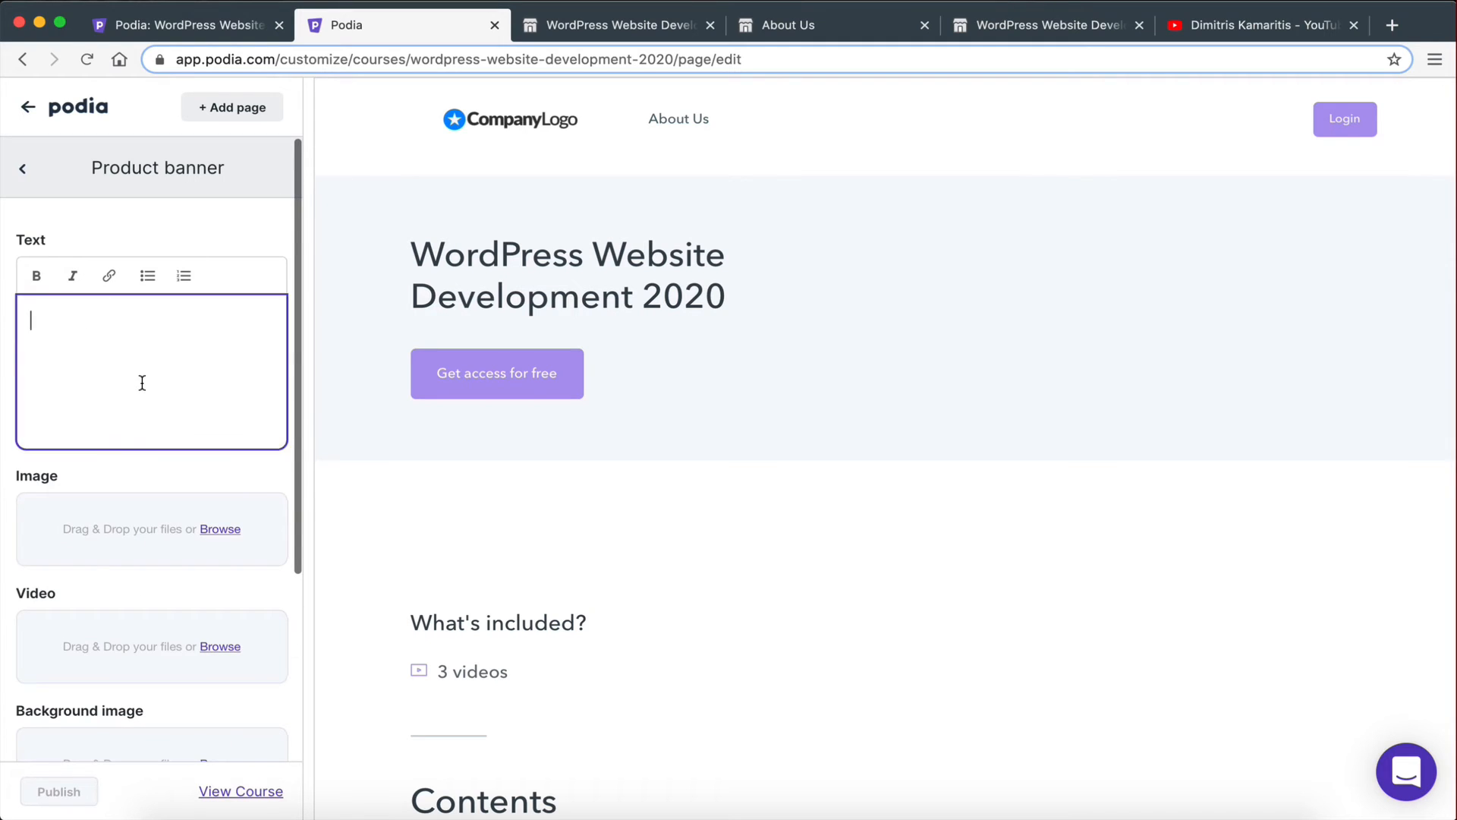
type("kjfkjdfkdjkfjdkfjdk")
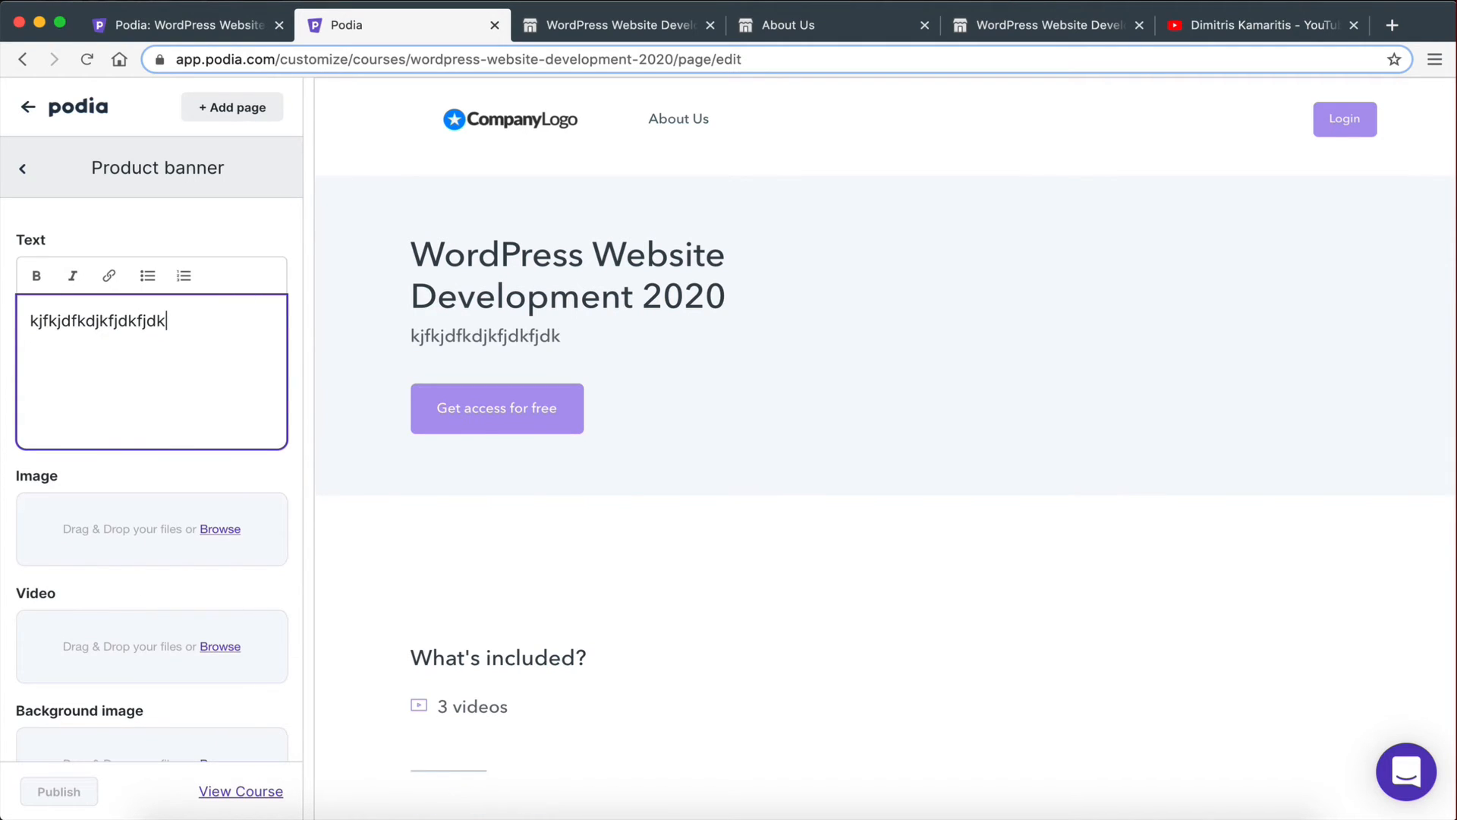
key("super+a")
key("BackSpace")
Set the product banner text to "A decription of what the course is about".
scroll(211, 457, "down", 1)
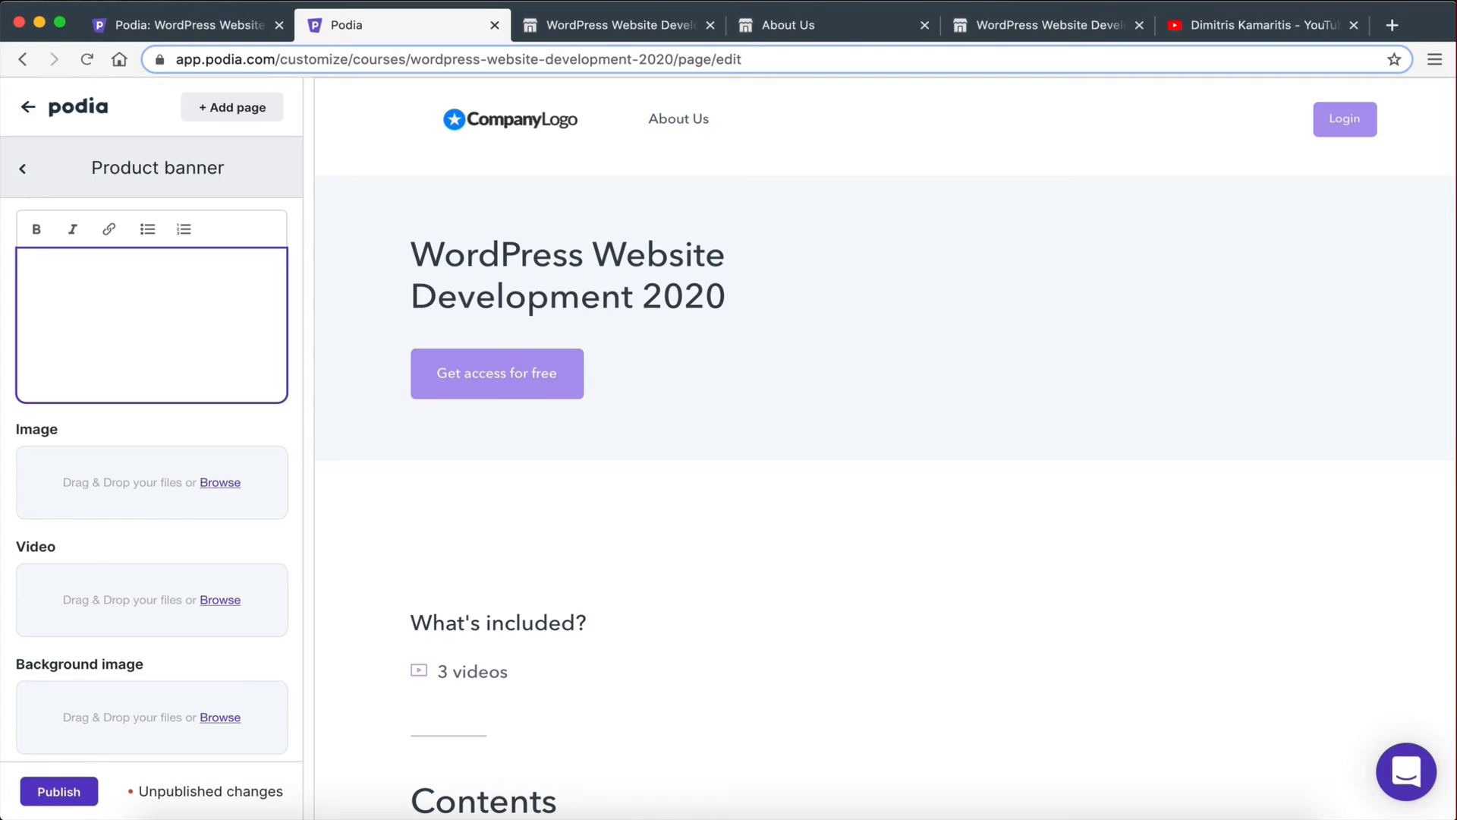
type("A decriptn")
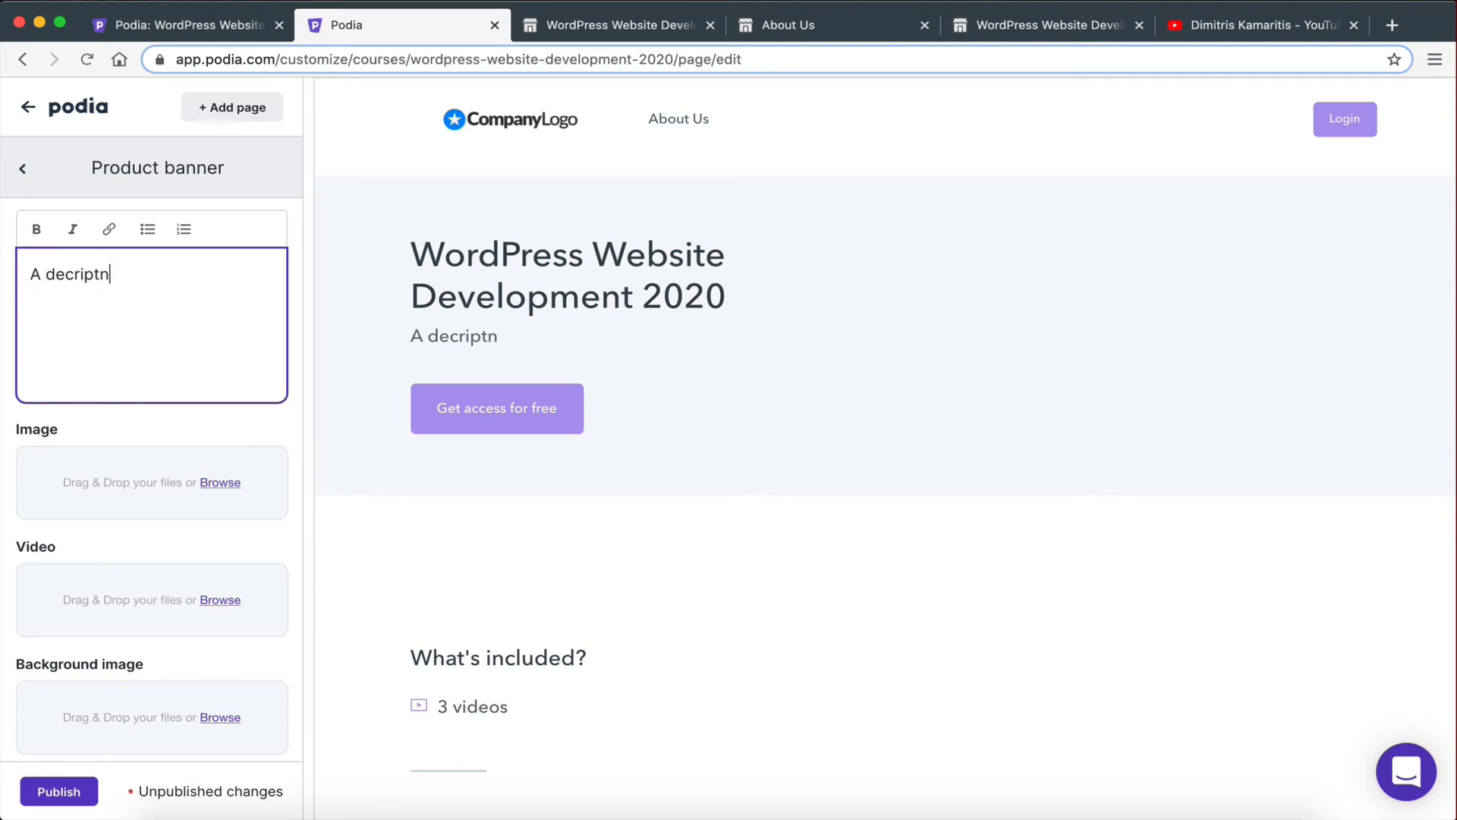
key("BackSpace")
type("ion fo t")
key("BackSpace")
key("BackSpace")
key("BackSpace")
key("BackSpace")
type("of what the cour")
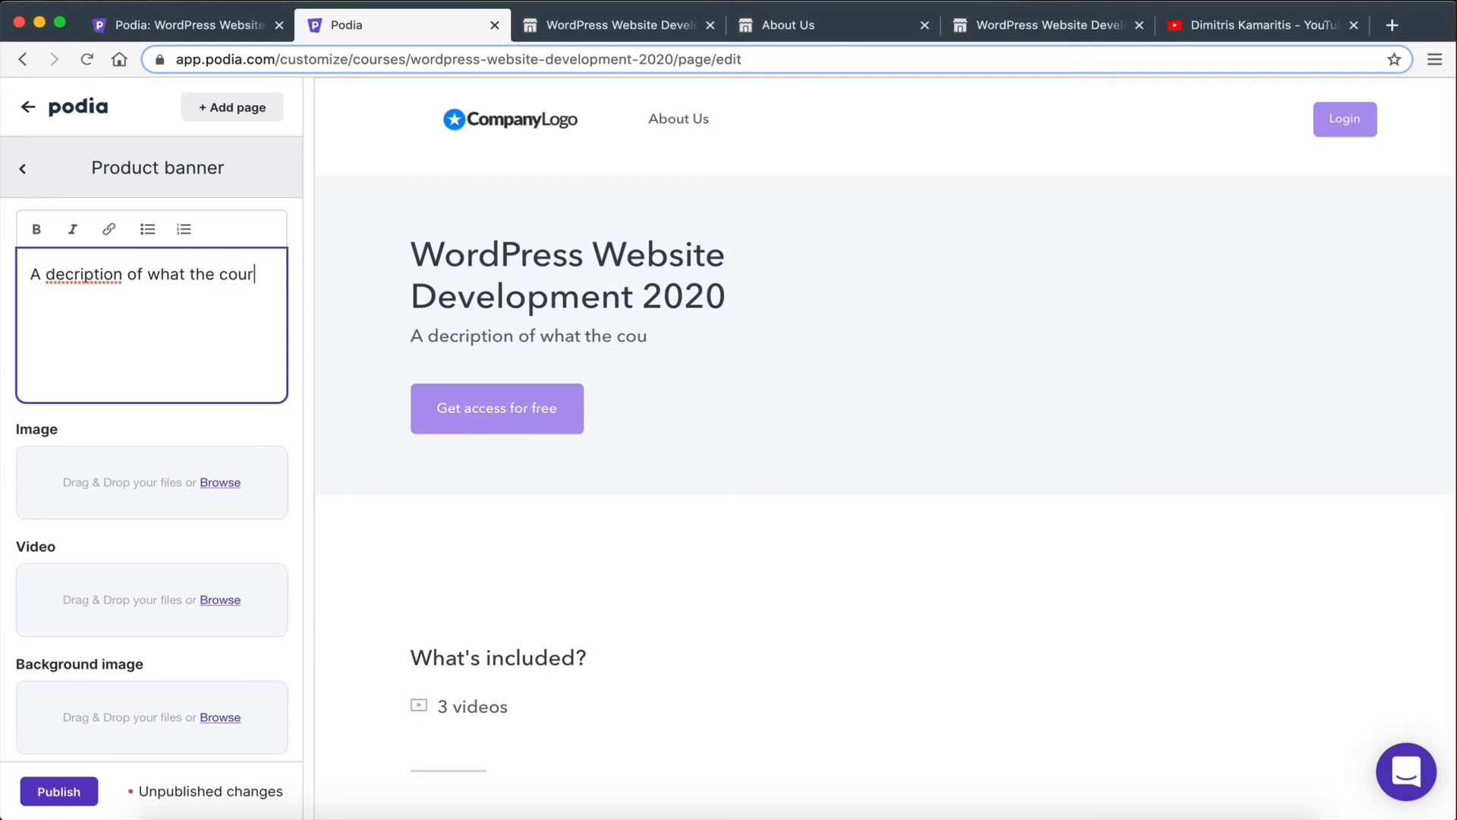
type("se is about")
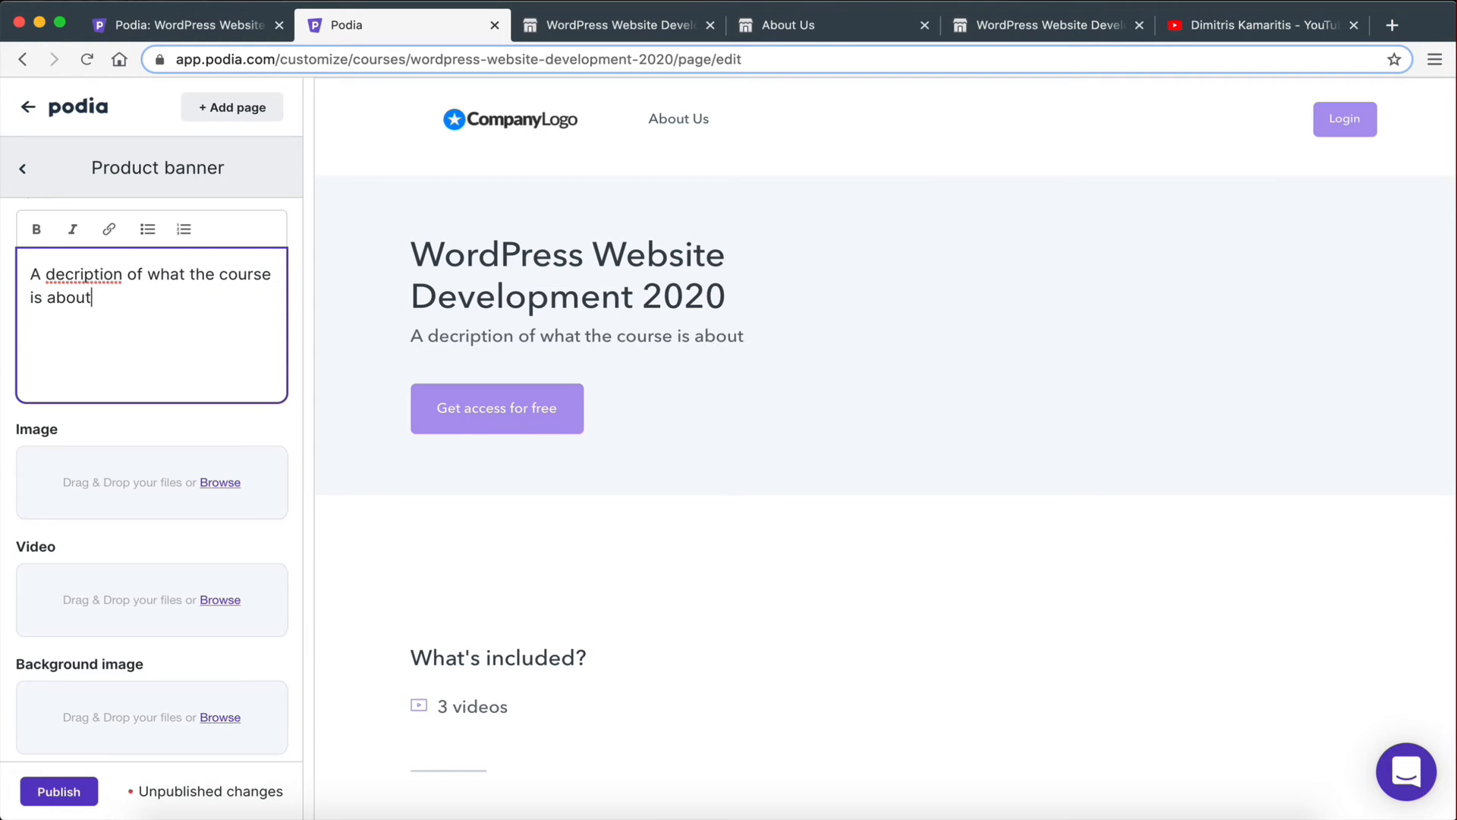
Review the product banner's image, video, background image, appearance and alignment options.
scroll(143, 380, "down", 5)
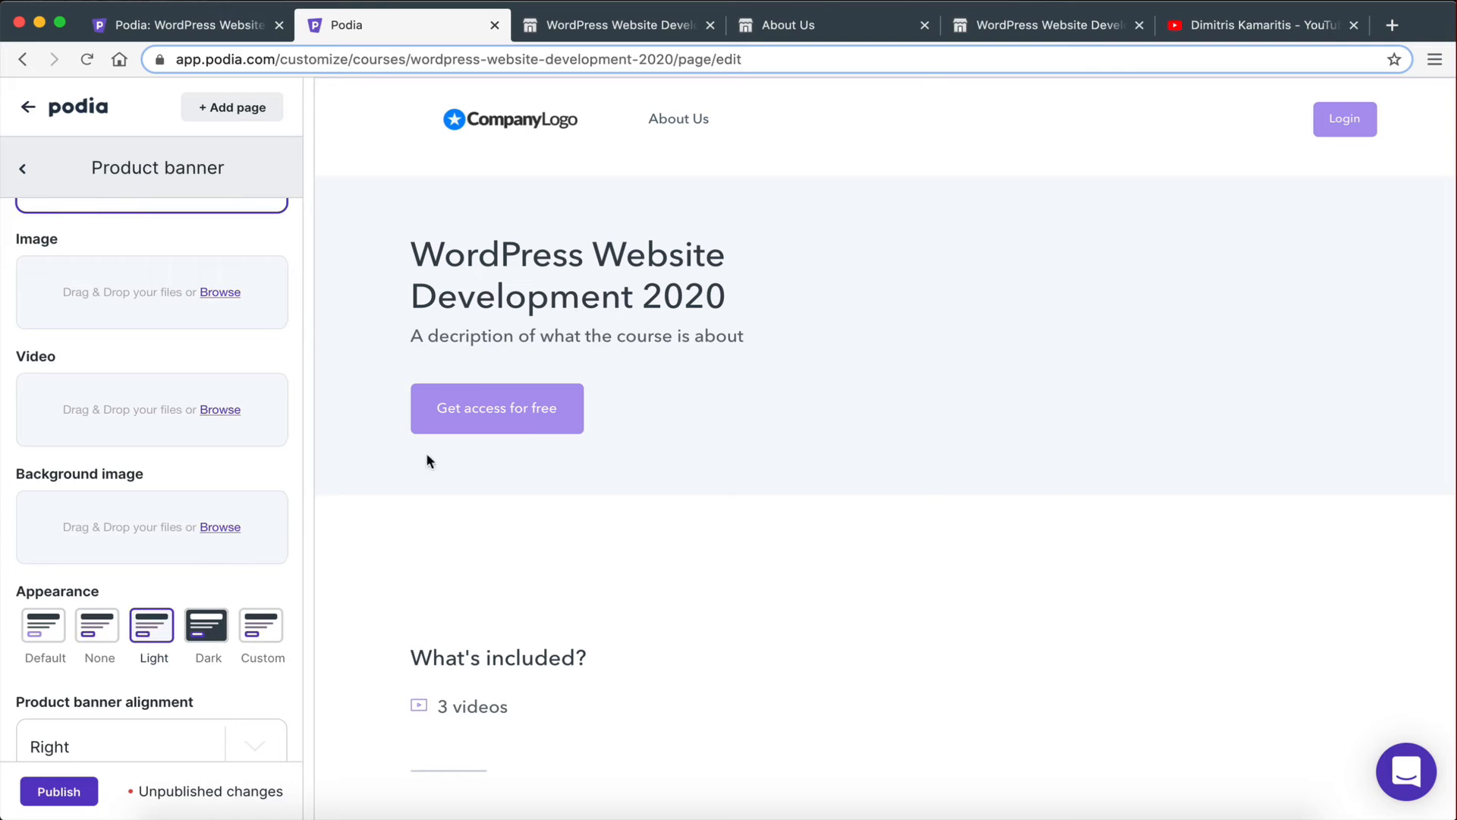
scroll(105, 670, "down", 1)
scroll(106, 669, "up", 1)
scroll(105, 669, "down", 1)
scroll(176, 592, "up", 1)
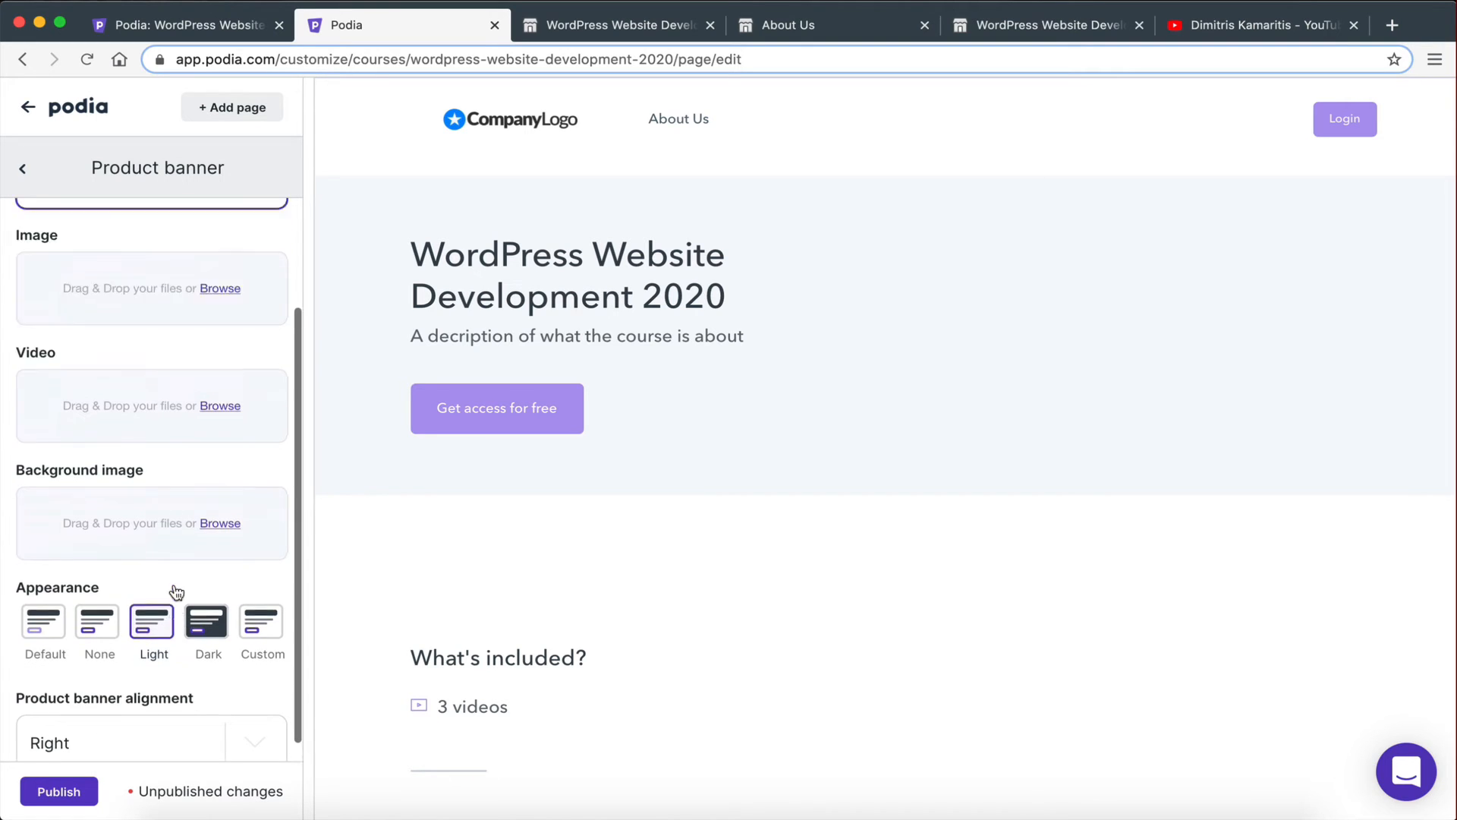
scroll(176, 593, "up", 2)
left_click(254, 494)
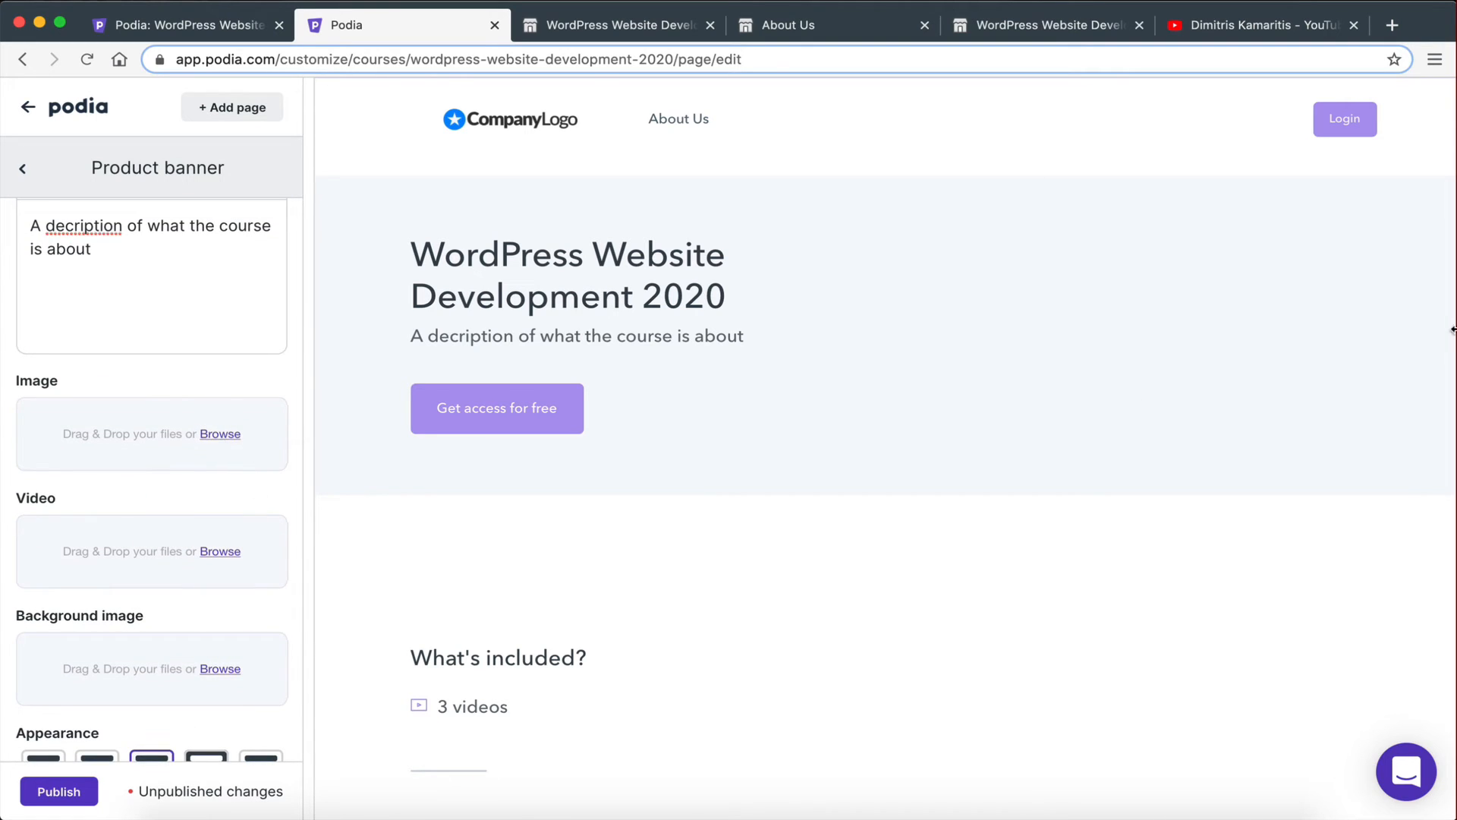
Add the Thumbnail.png file from the desktop folder as the product banner's image and restore the browser to full size.
left_click_drag(1454, 329, 1194, 327)
left_click(1336, 329)
left_click_drag(1287, 102, 196, 431)
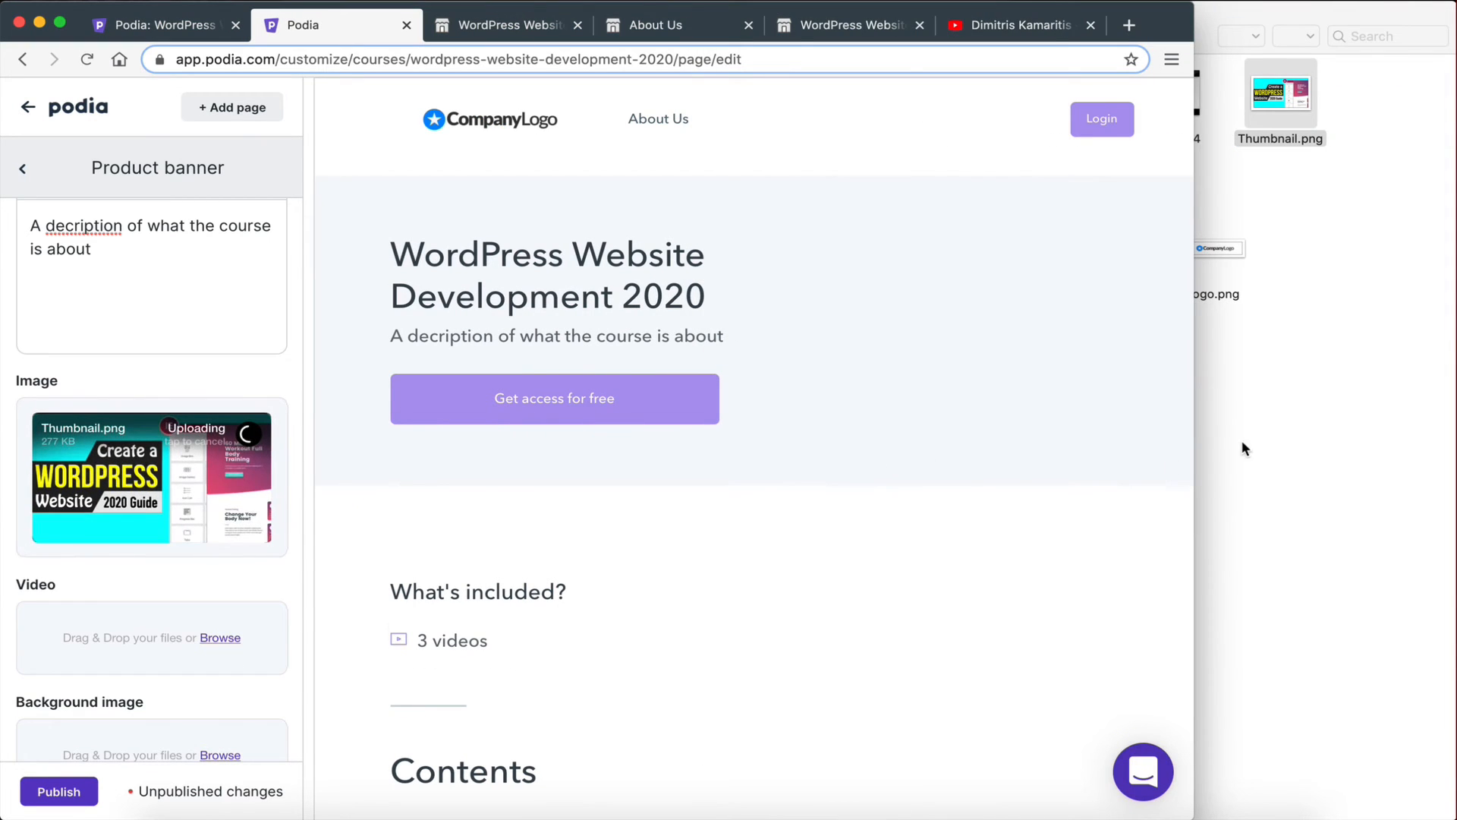
left_click(1242, 448)
left_click(689, 553)
key("ctrl+alt+Return")
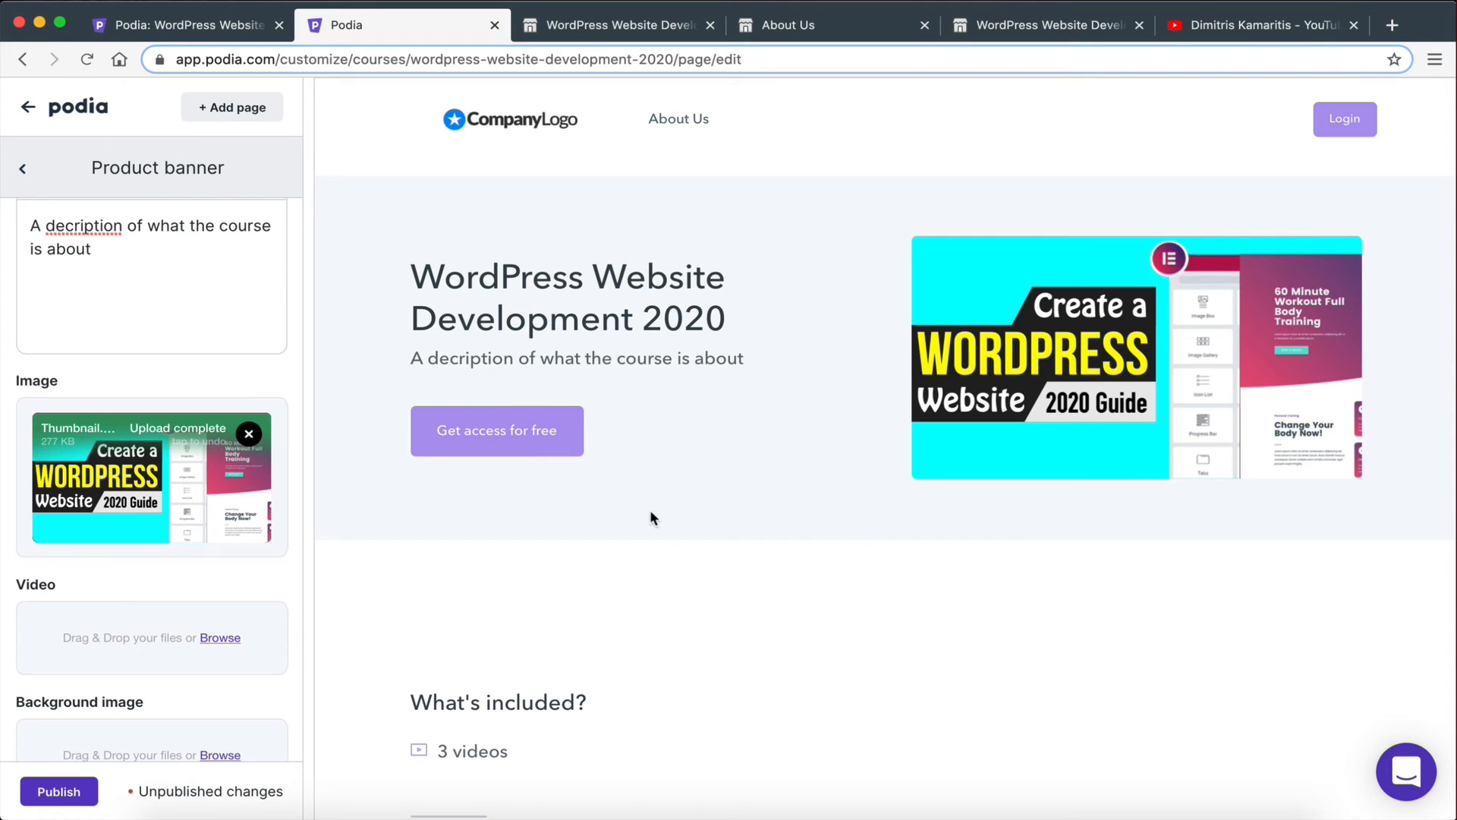
Examine the product banner's settings and the course page preview with the new image.
scroll(806, 489, "down", 5)
scroll(806, 489, "up", 5)
scroll(53, 519, "down", 2)
scroll(53, 519, "up", 1)
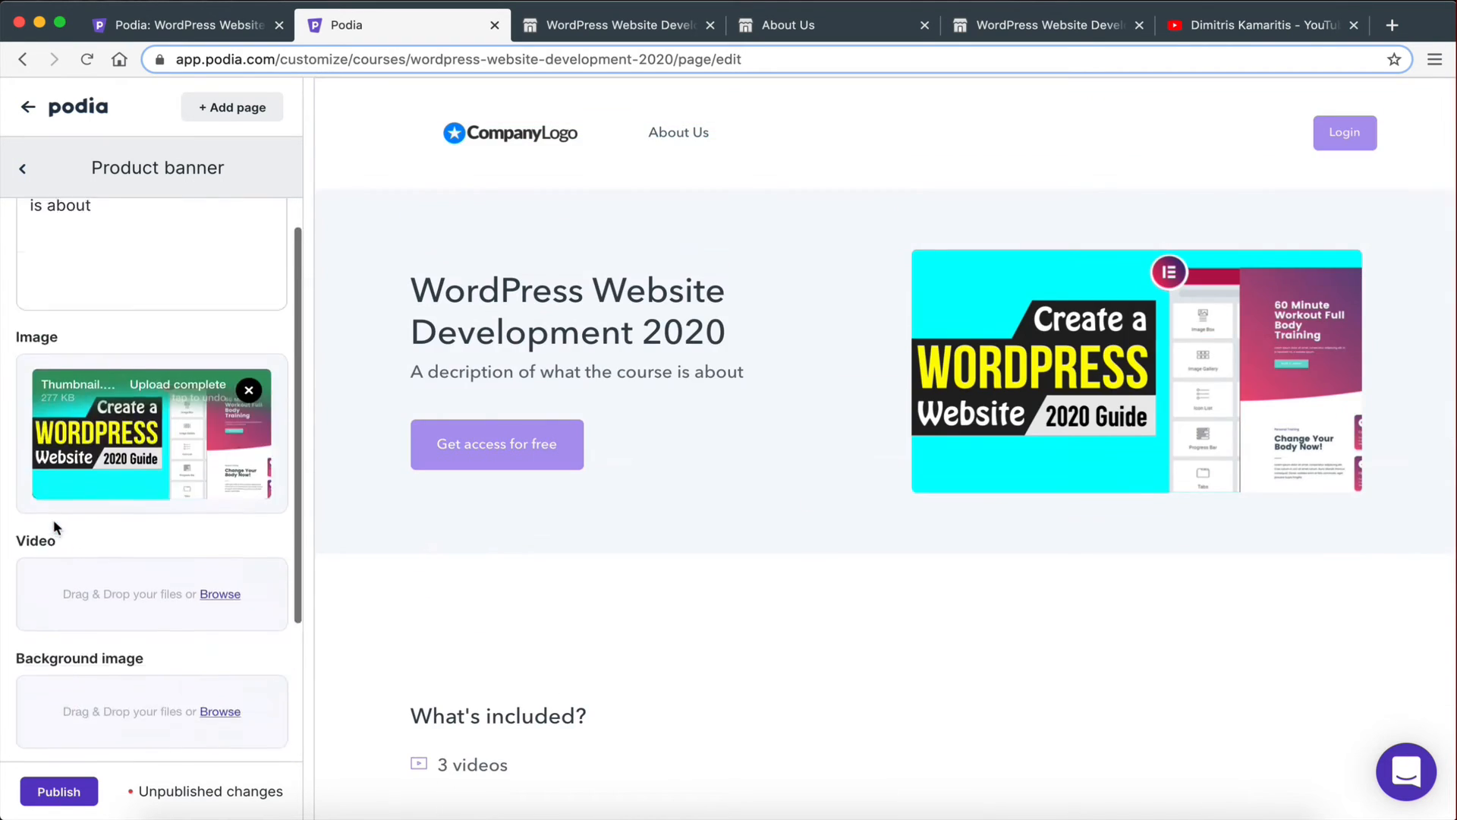
scroll(53, 519, "up", 2)
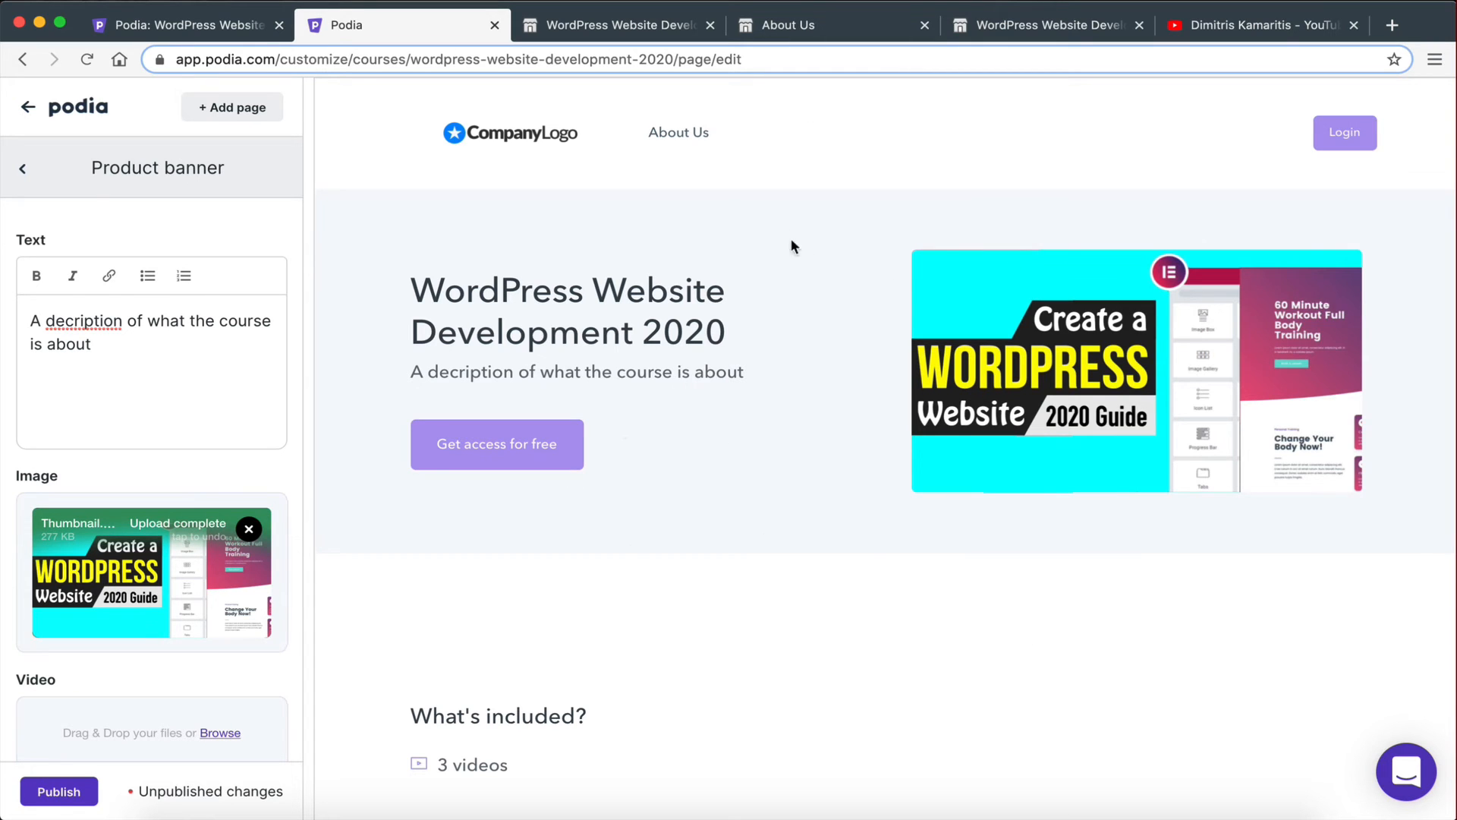
scroll(821, 407, "down", 4)
scroll(821, 407, "up", 4)
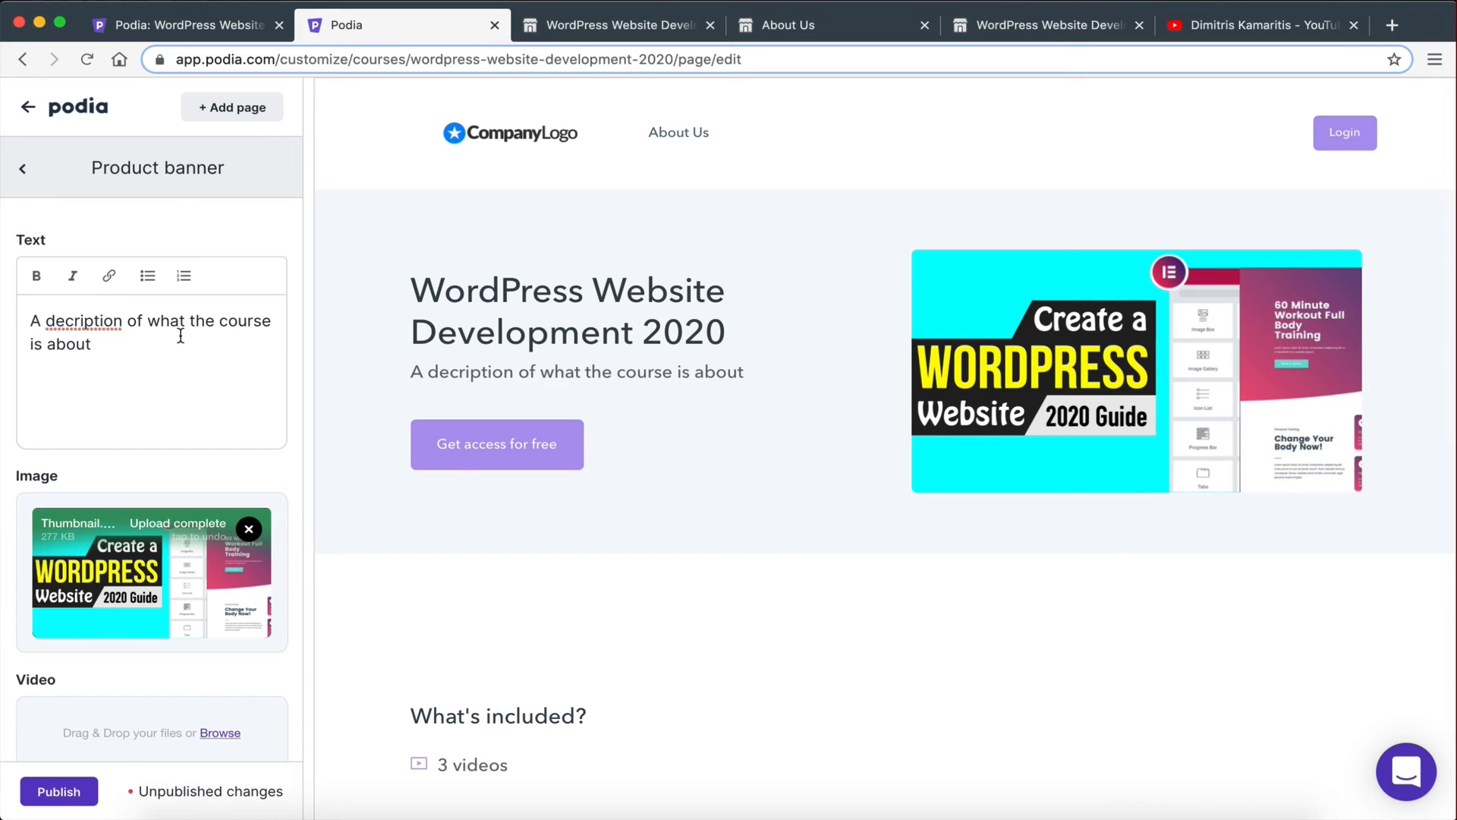
scroll(158, 636, "down", 5)
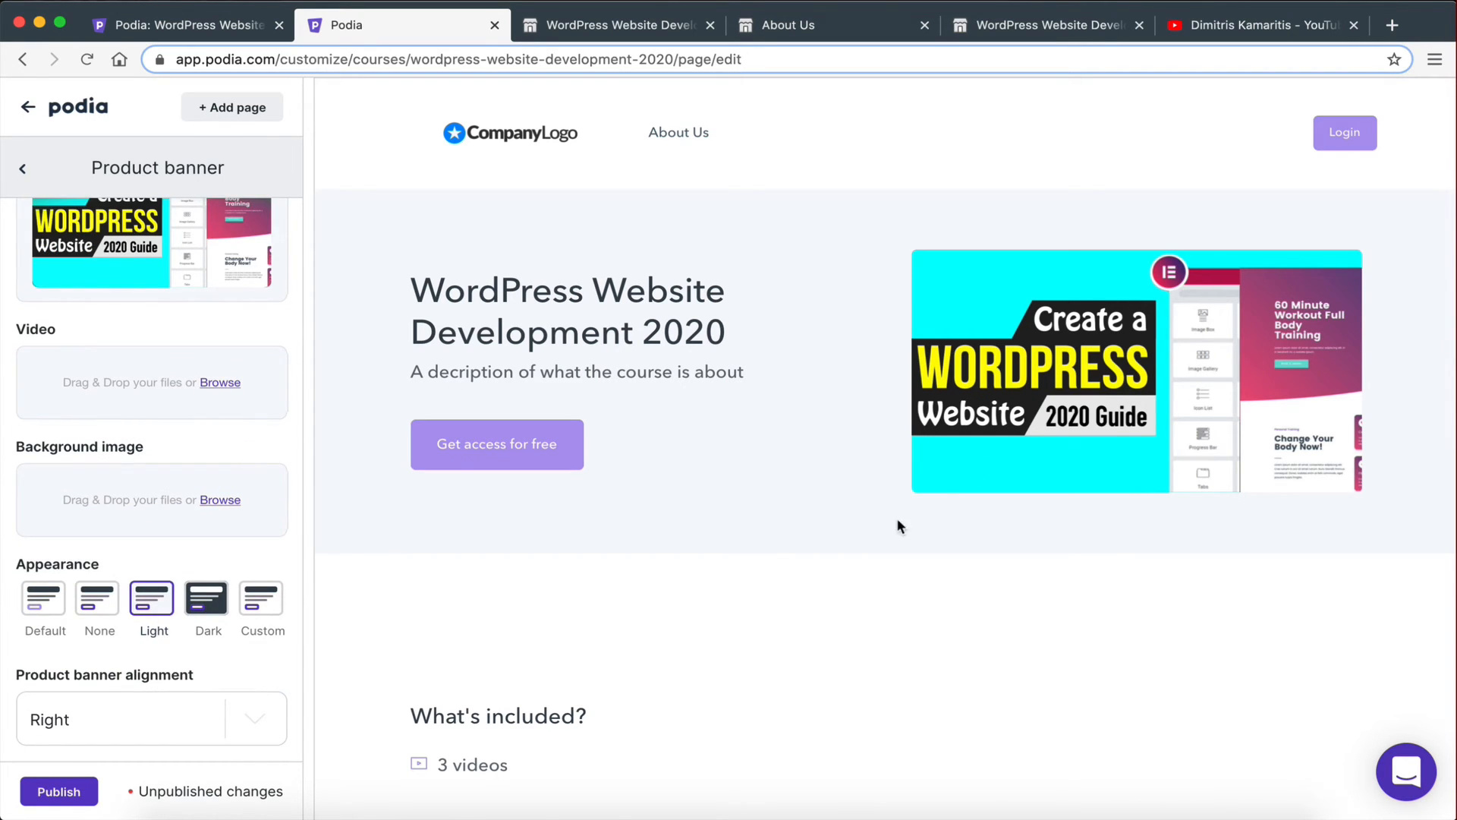
scroll(831, 590, "down", 5)
scroll(740, 426, "up", 5)
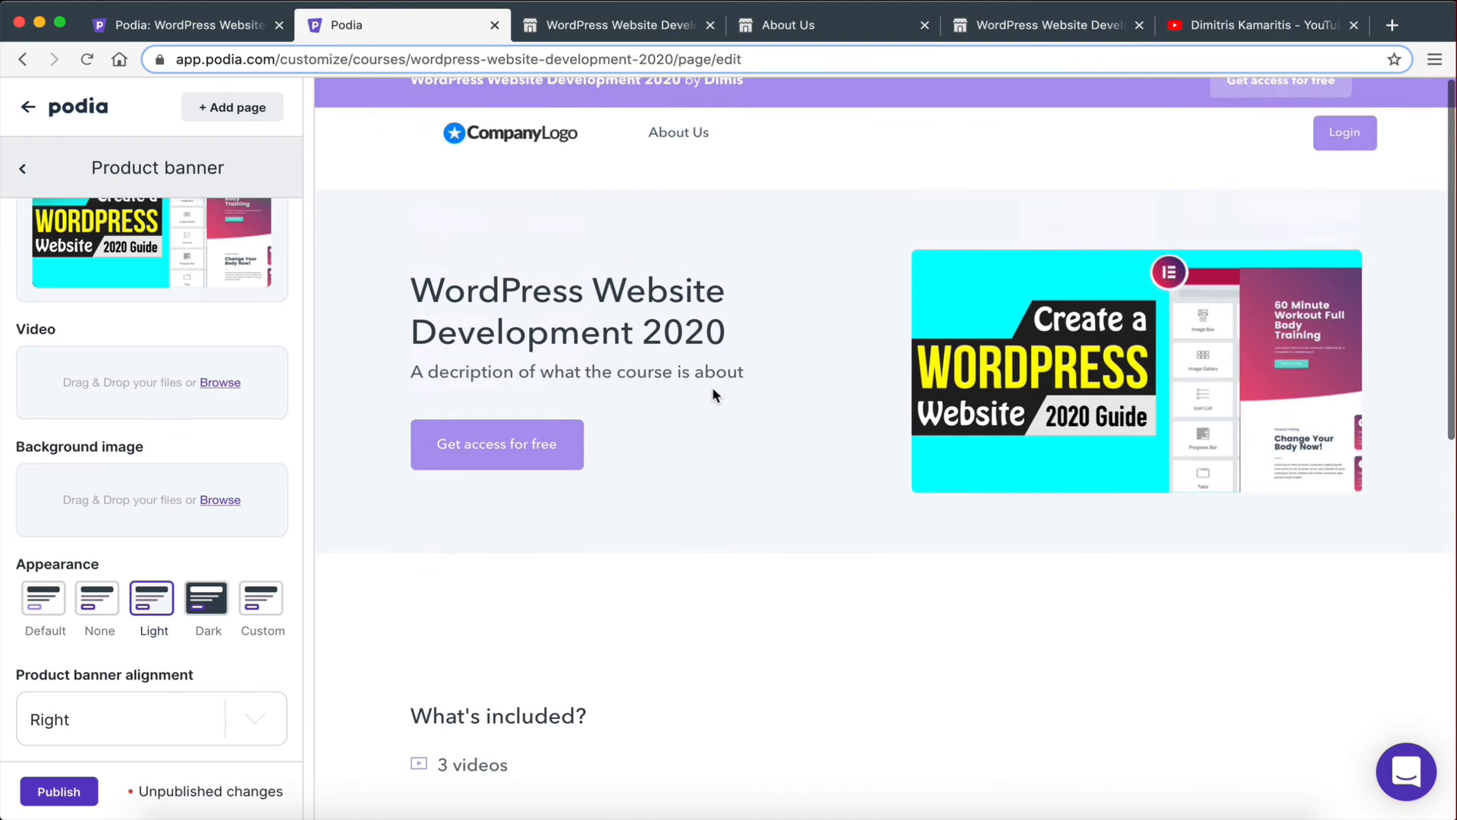
scroll(713, 390, "down", 3)
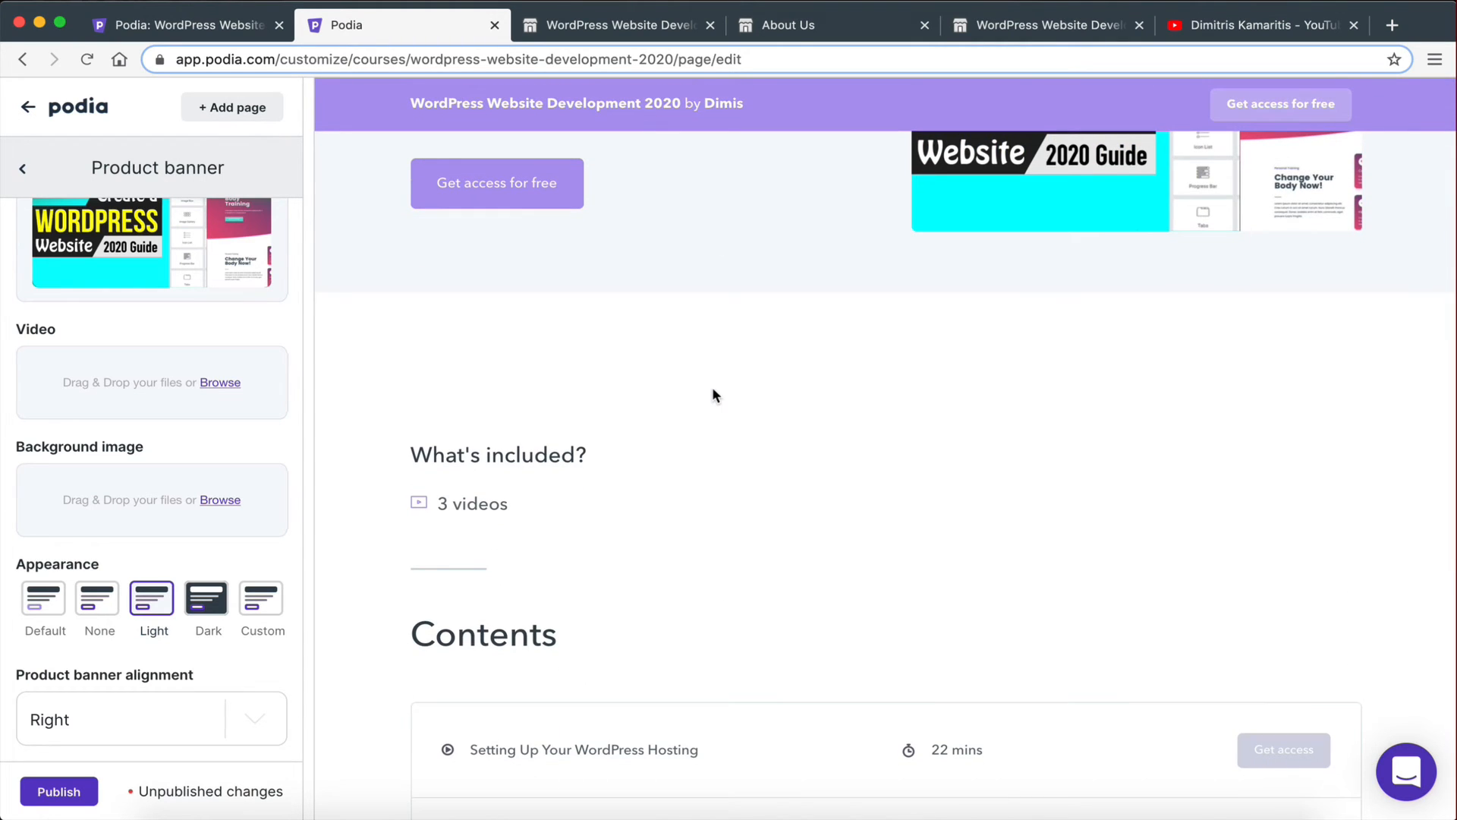
scroll(52, 410, "down", 1)
scroll(618, 526, "up", 4)
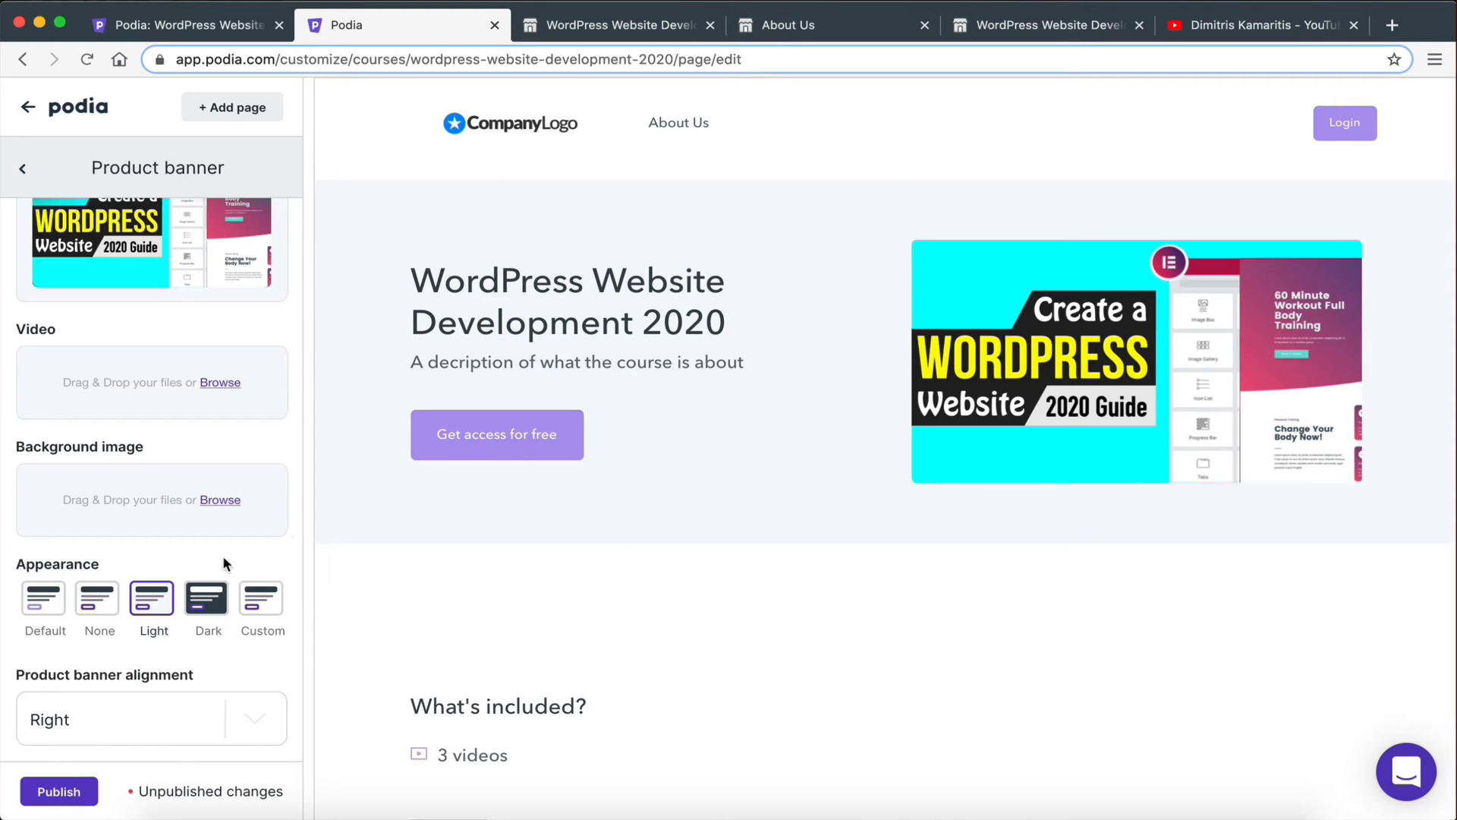
Try the Dark and Light banner appearances, and choose Custom to review its colour options.
left_click(216, 607)
left_click(160, 611)
left_click(262, 603)
scroll(221, 702, "down", 3)
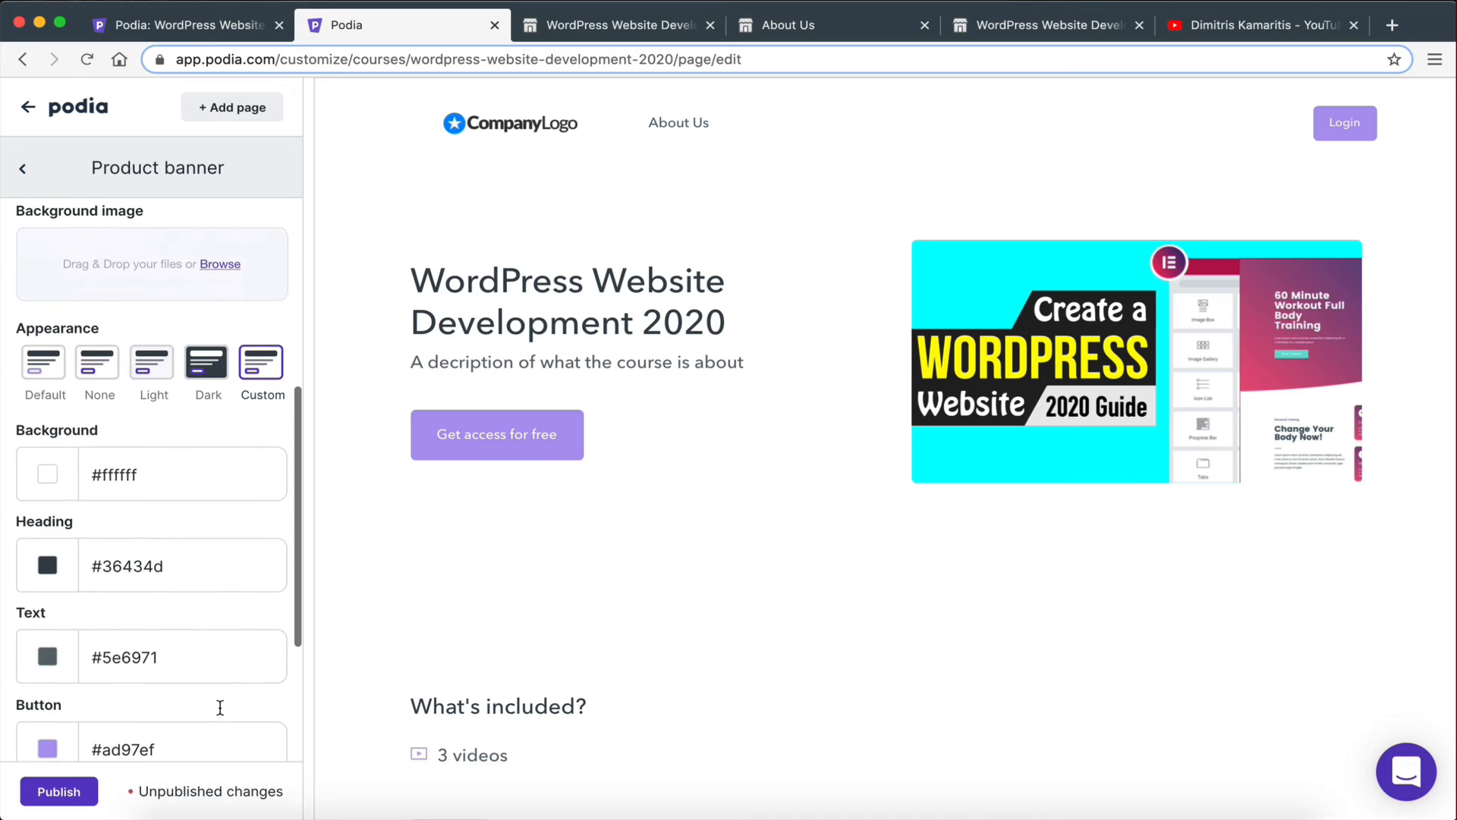
scroll(110, 705, "down", 2)
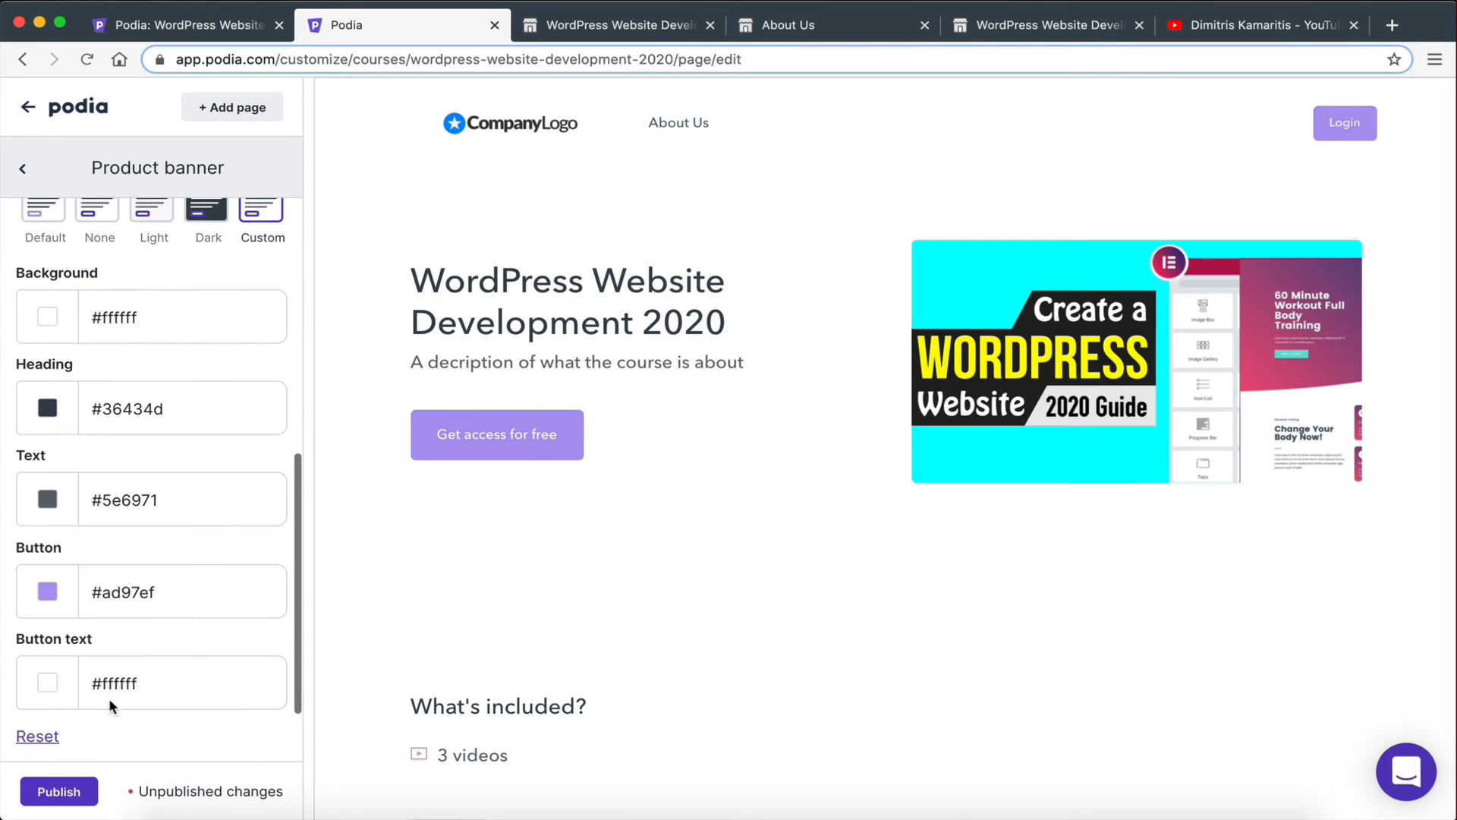
Set the custom product banner's background colour to #eeb7b7.
left_click(47, 321)
left_click_drag(53, 380, 171, 408)
left_click(131, 315)
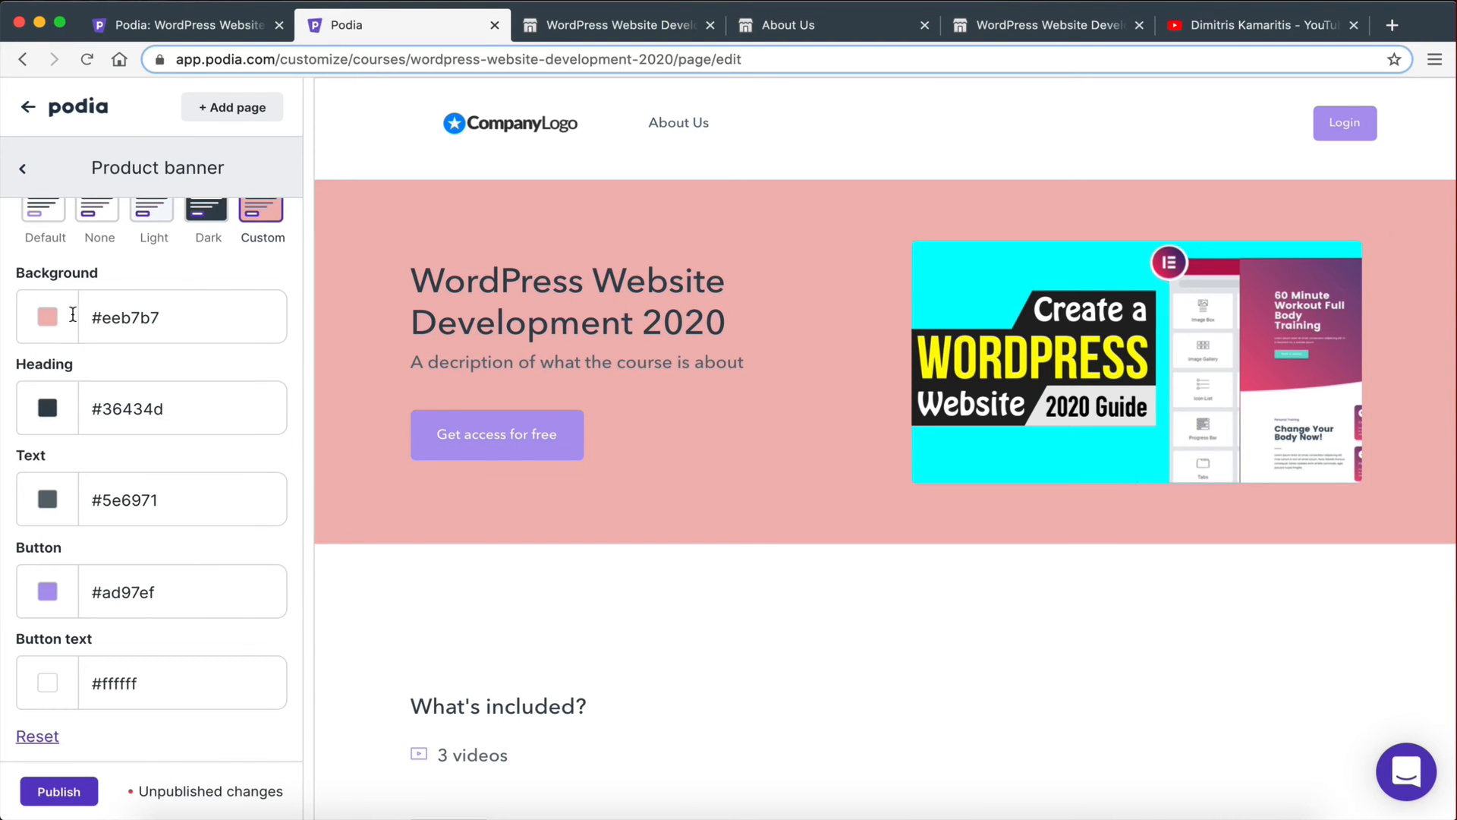
left_click(47, 316)
left_click(144, 283)
scroll(144, 283, "up", 1)
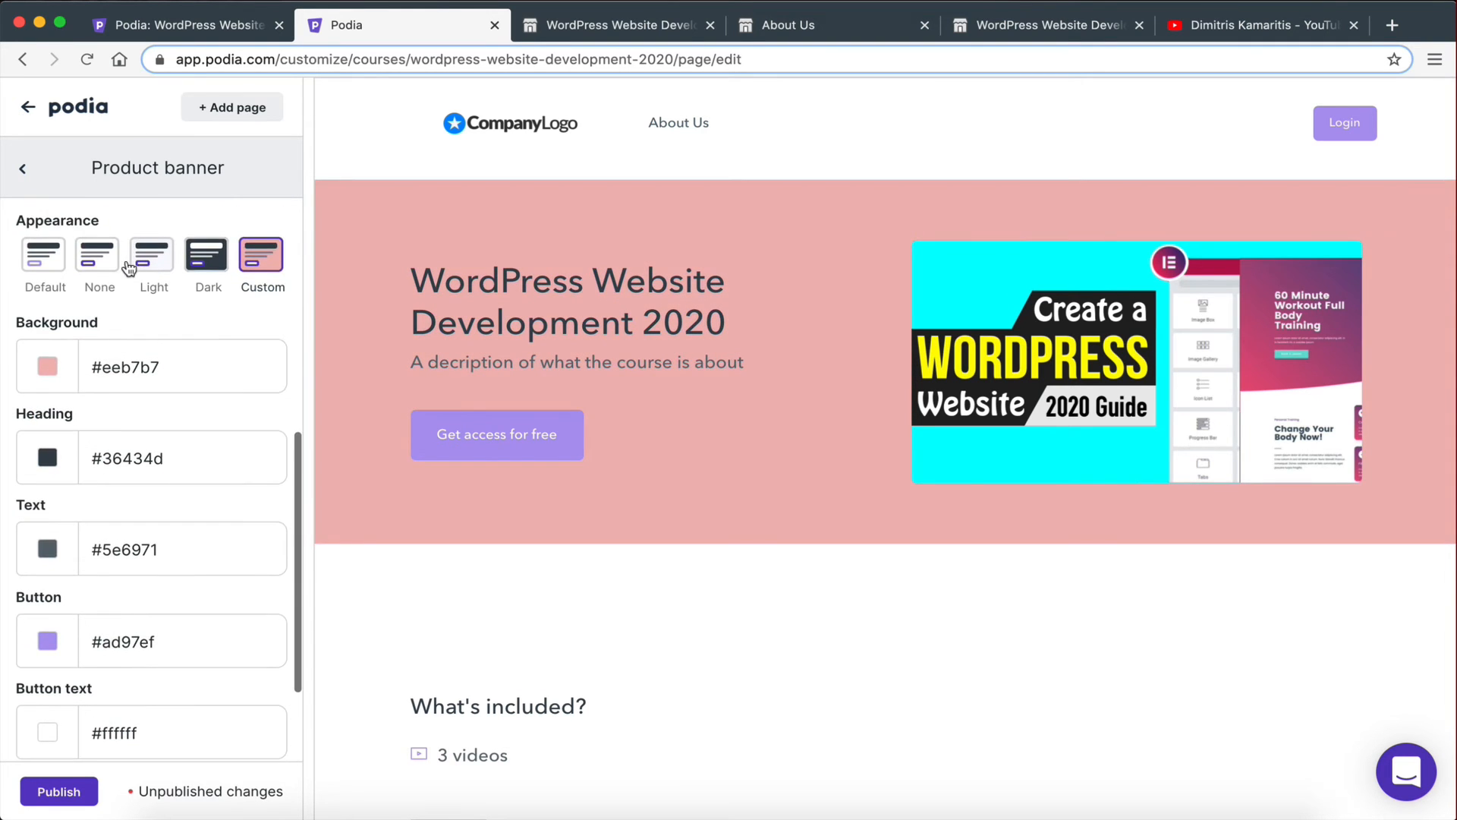
Try the Default banner appearance and return the product banner to Light.
left_click(50, 262)
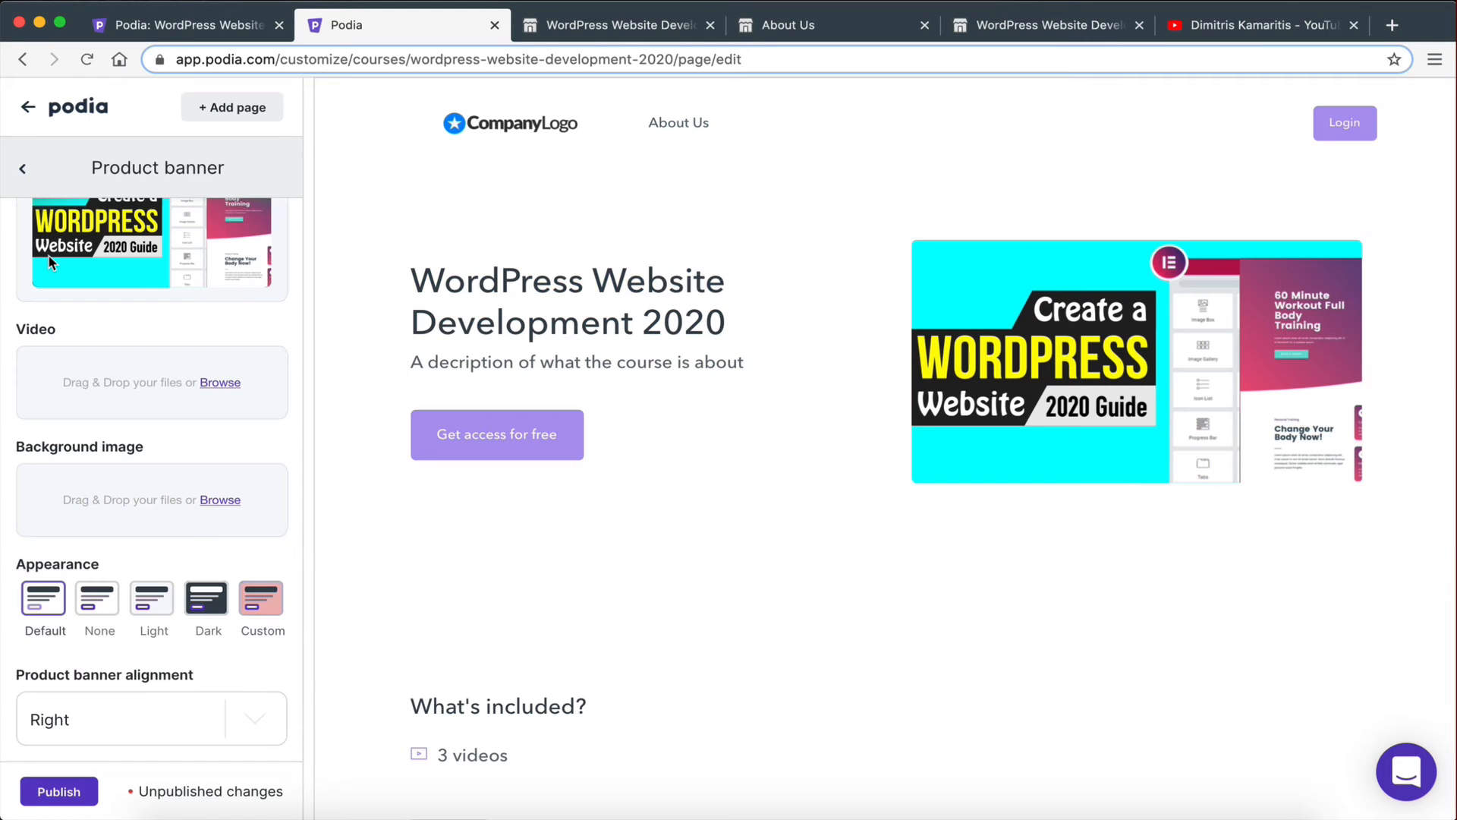
left_click(154, 600)
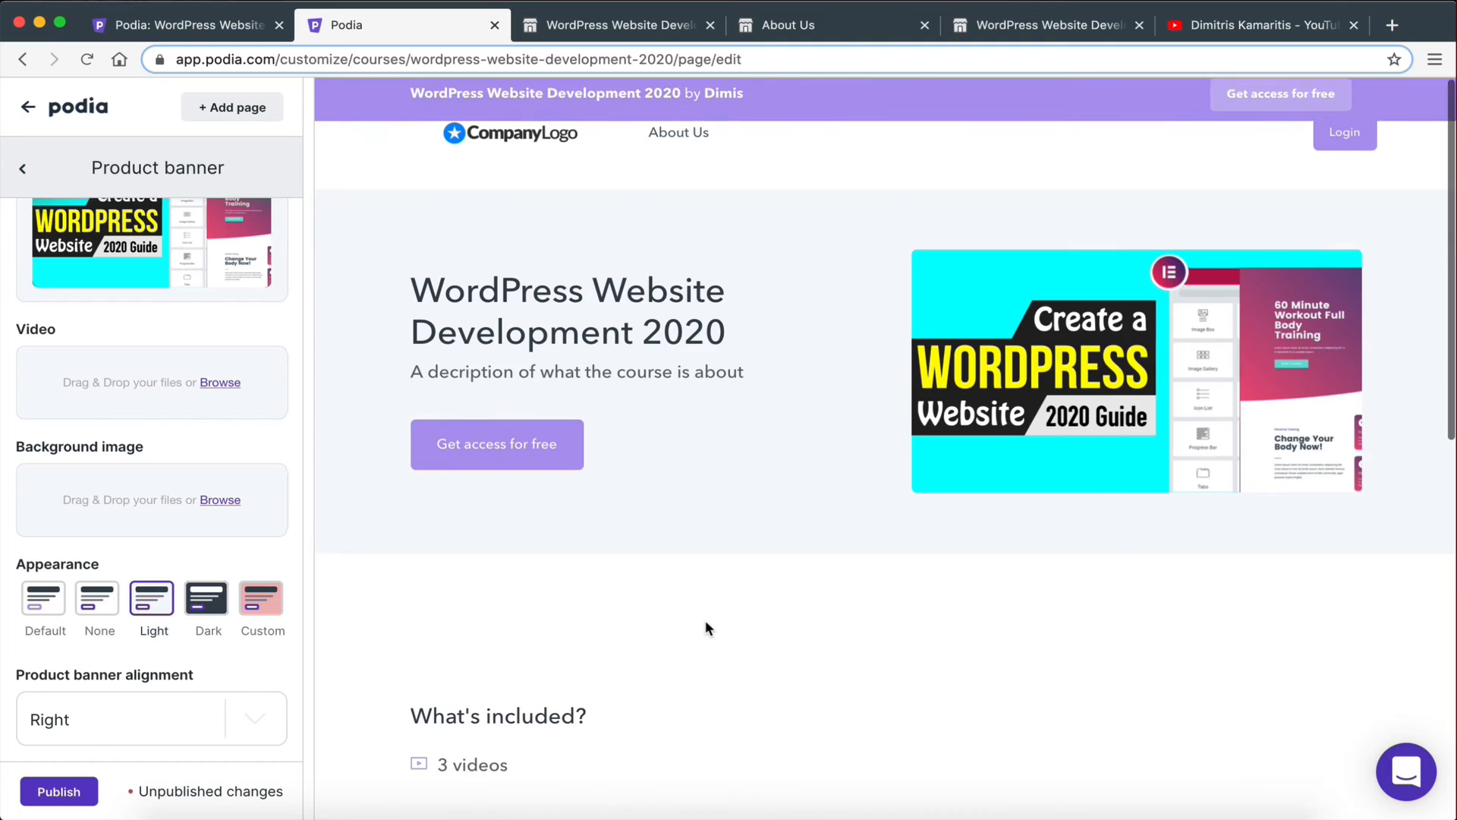
scroll(95, 494, "up", 5)
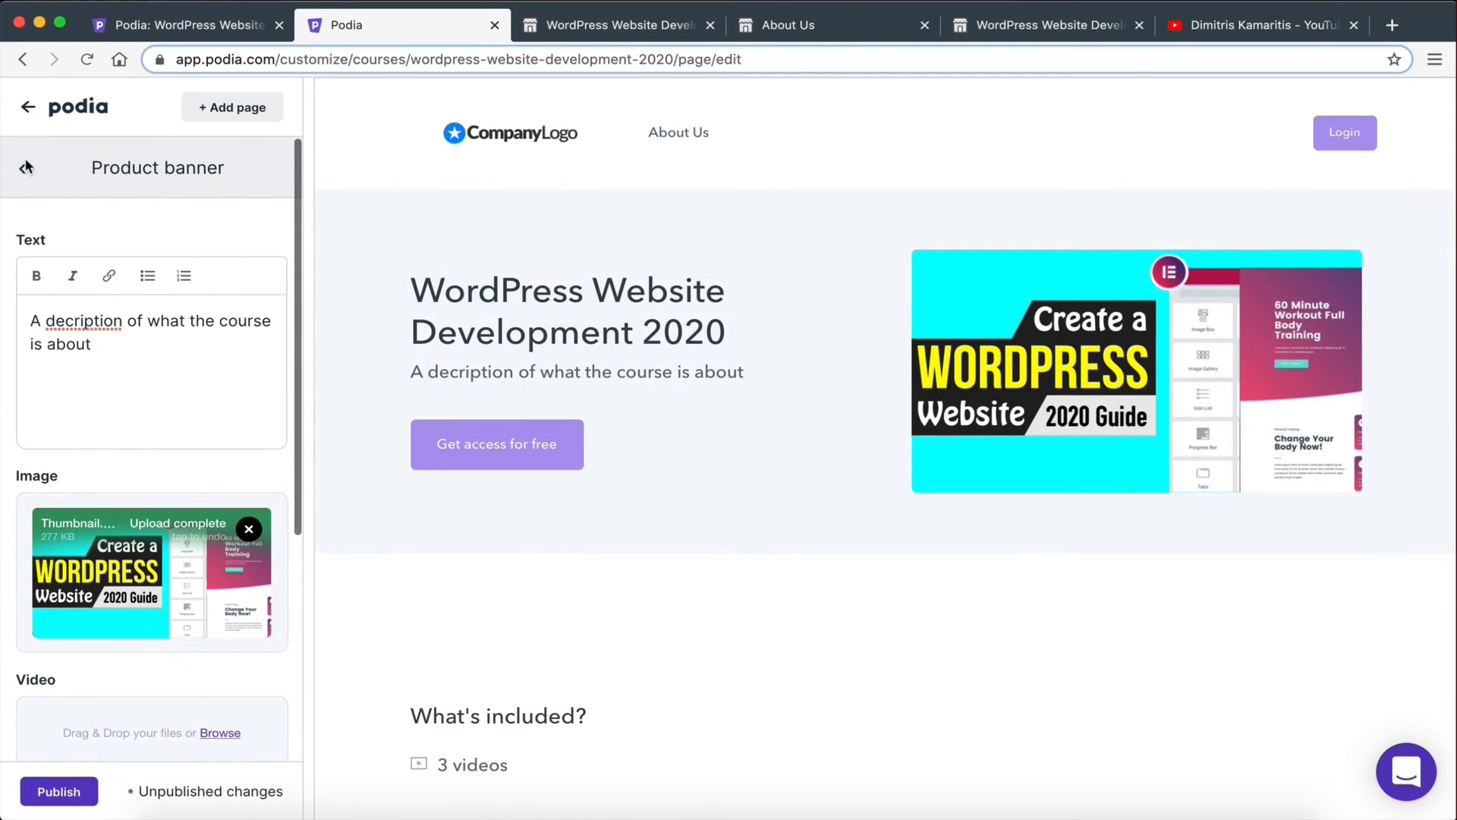
Try the Left product banner alignment and switch it back to Right.
scroll(51, 246, "down", 5)
left_click(62, 735)
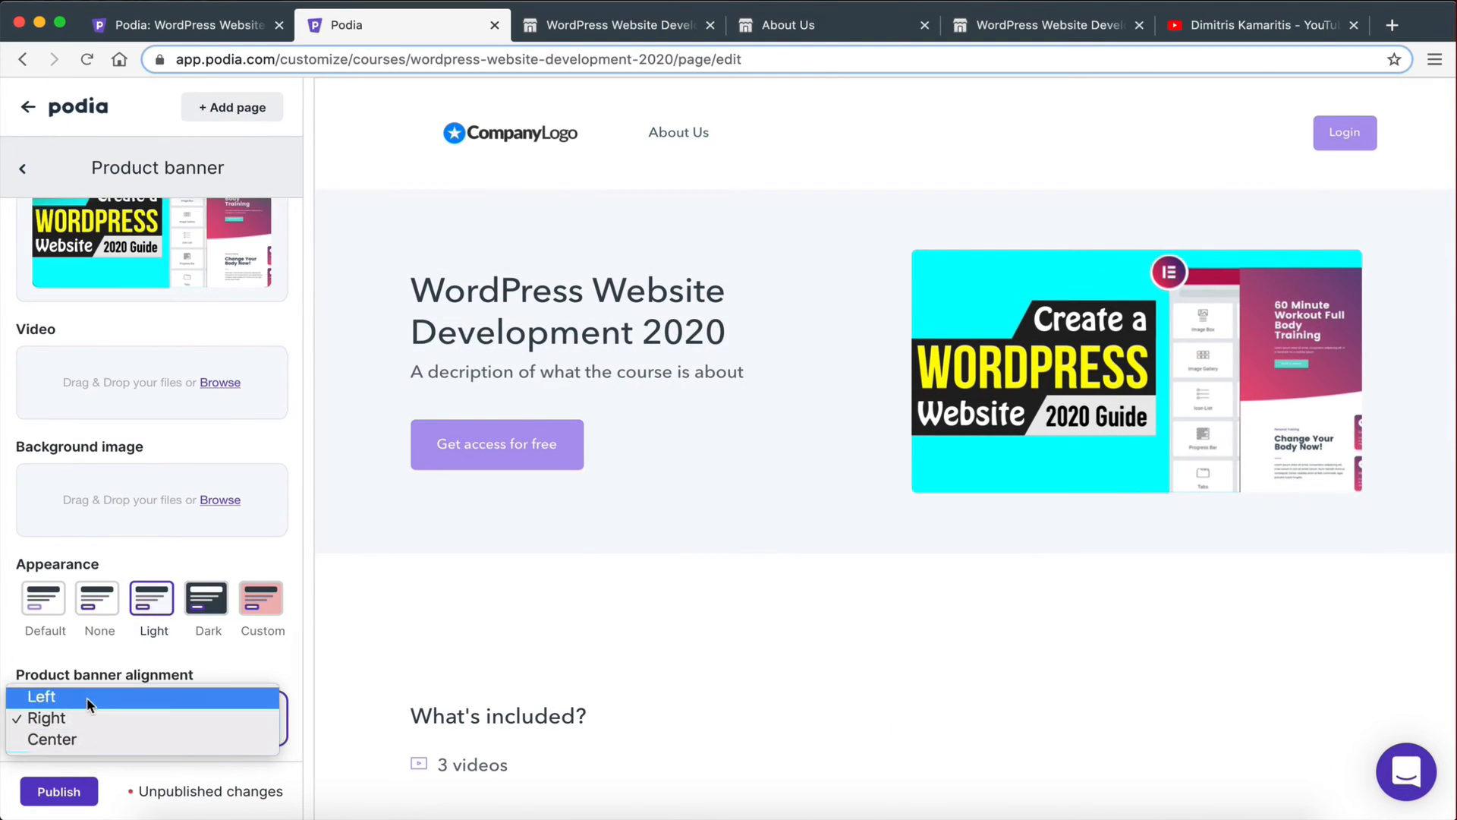
left_click(89, 698)
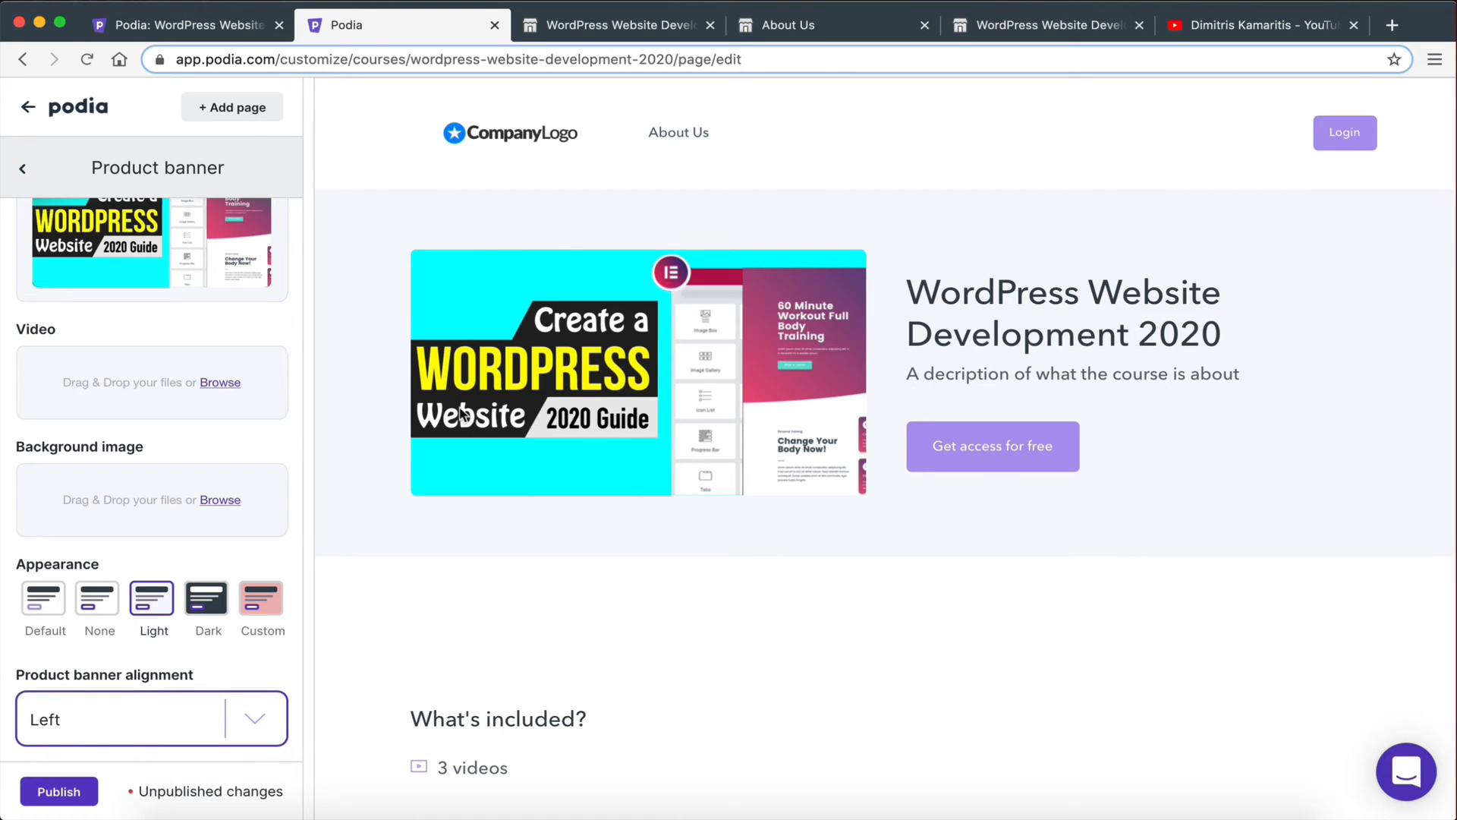
left_click(118, 725)
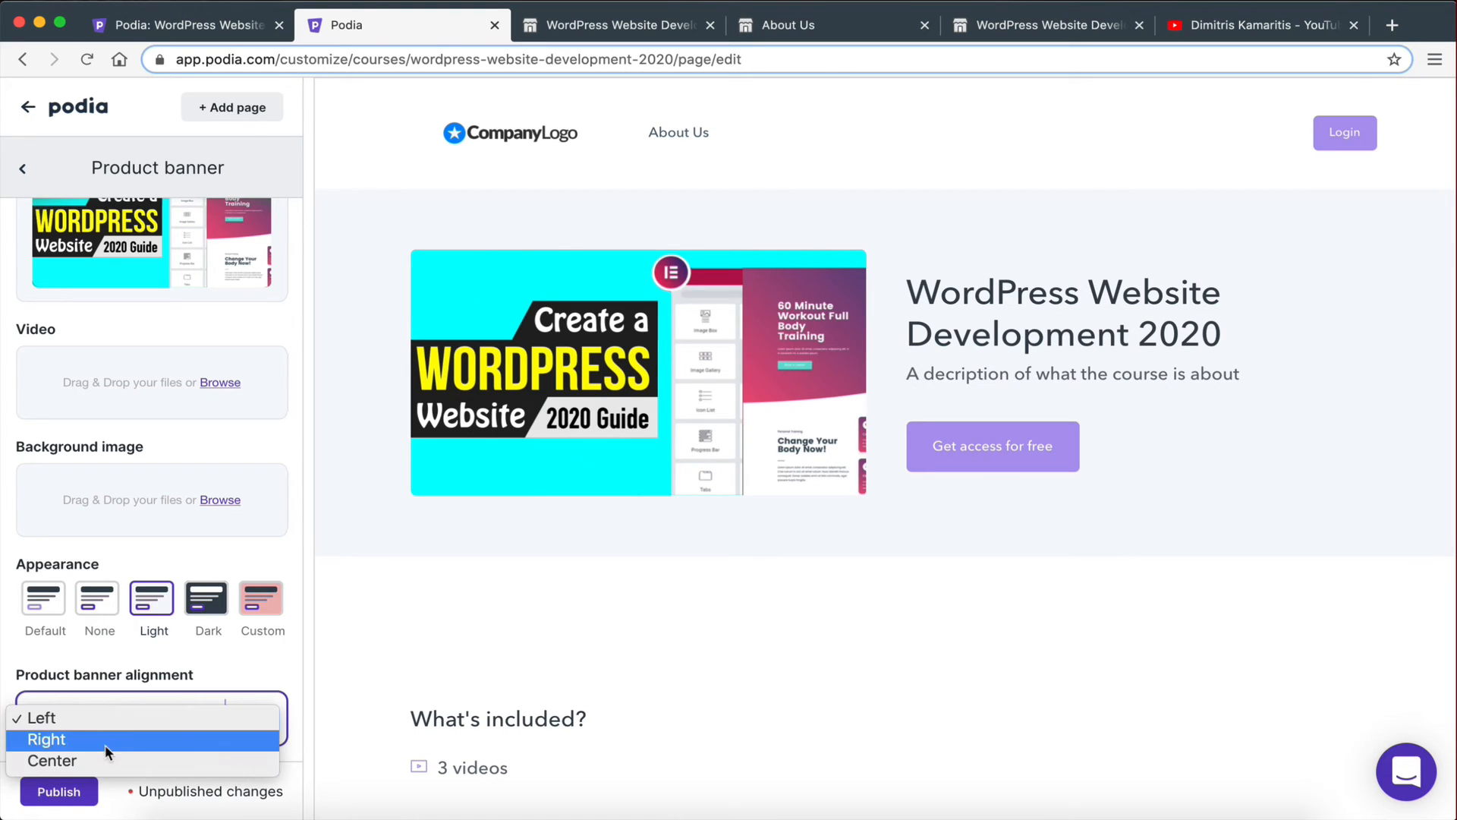
left_click(103, 742)
Return to the course page's section list and review the page preview from the banner down to the Contents list.
scroll(621, 554, "down", 5)
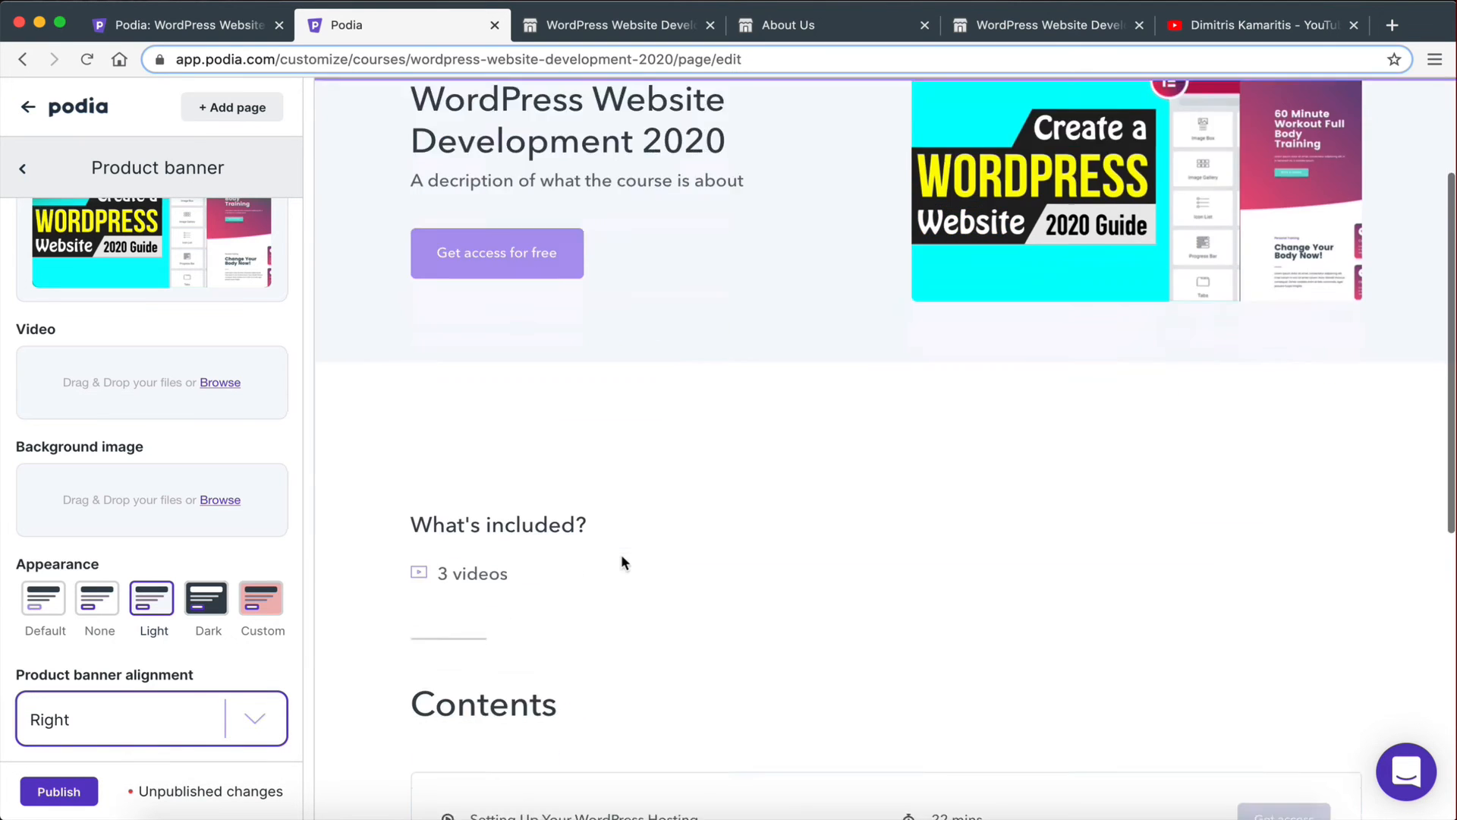
scroll(129, 421, "up", 5)
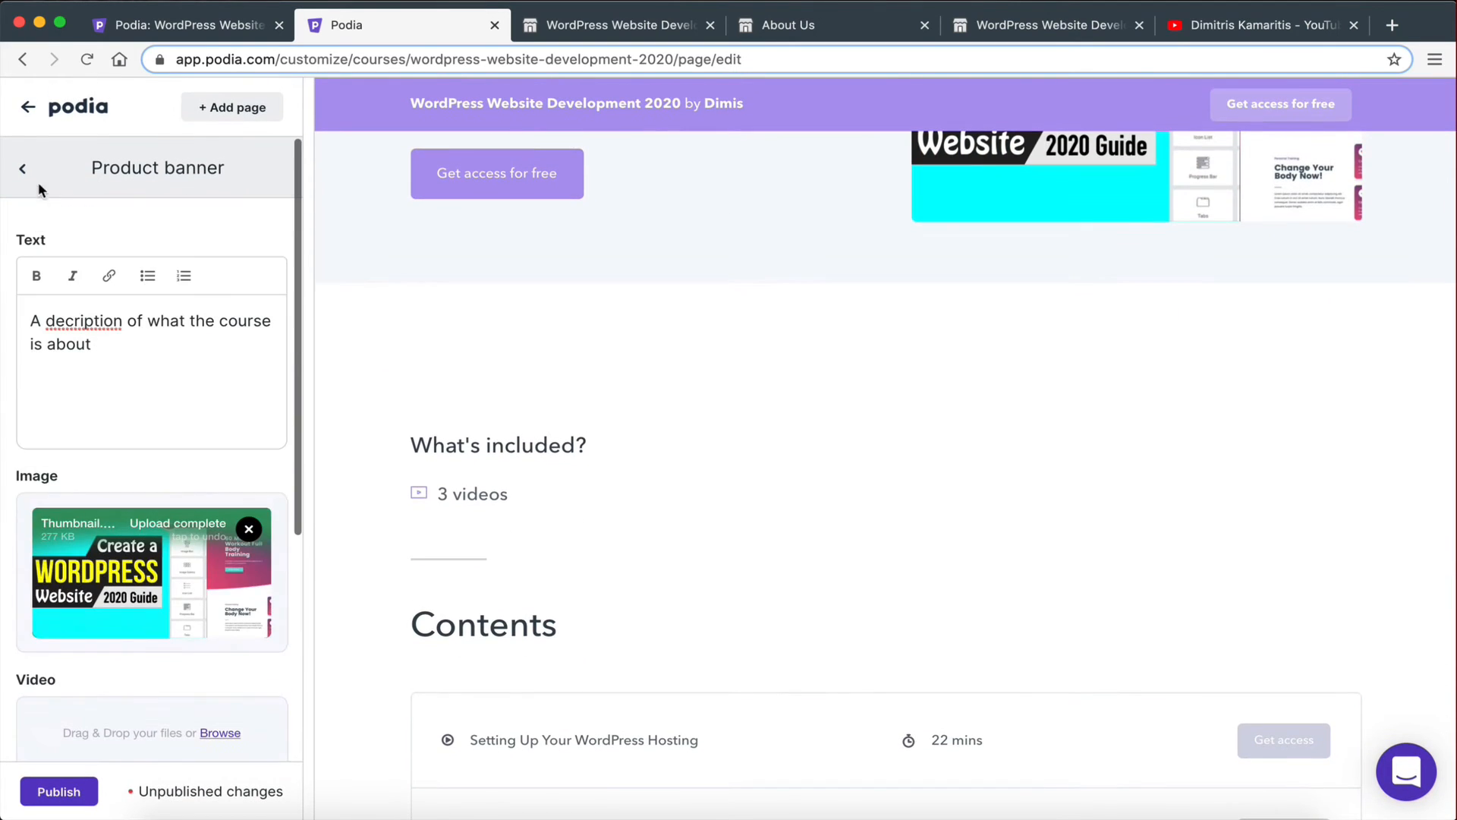
left_click(23, 169)
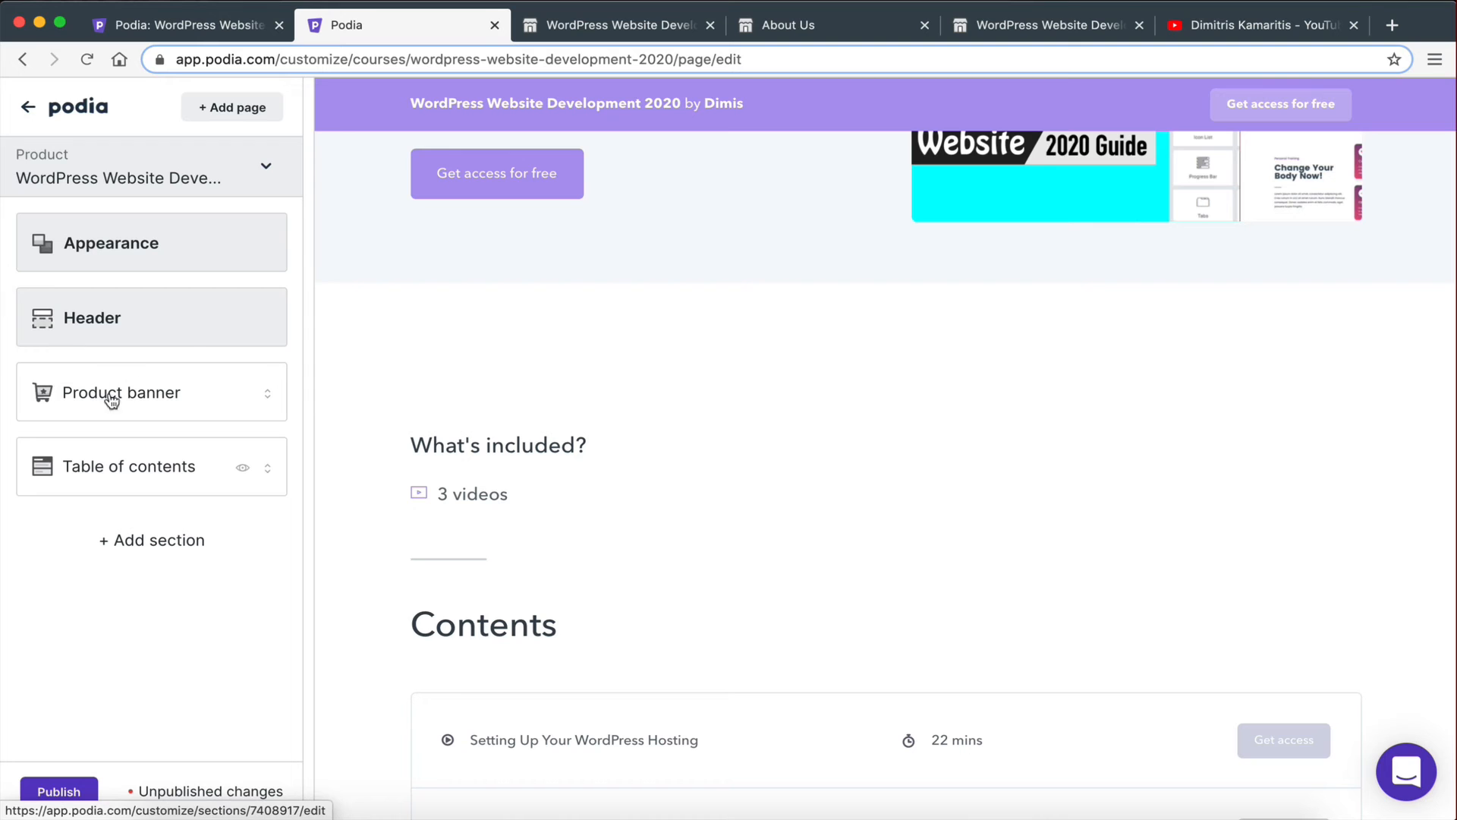
scroll(536, 292, "up", 3)
scroll(536, 293, "up", 2)
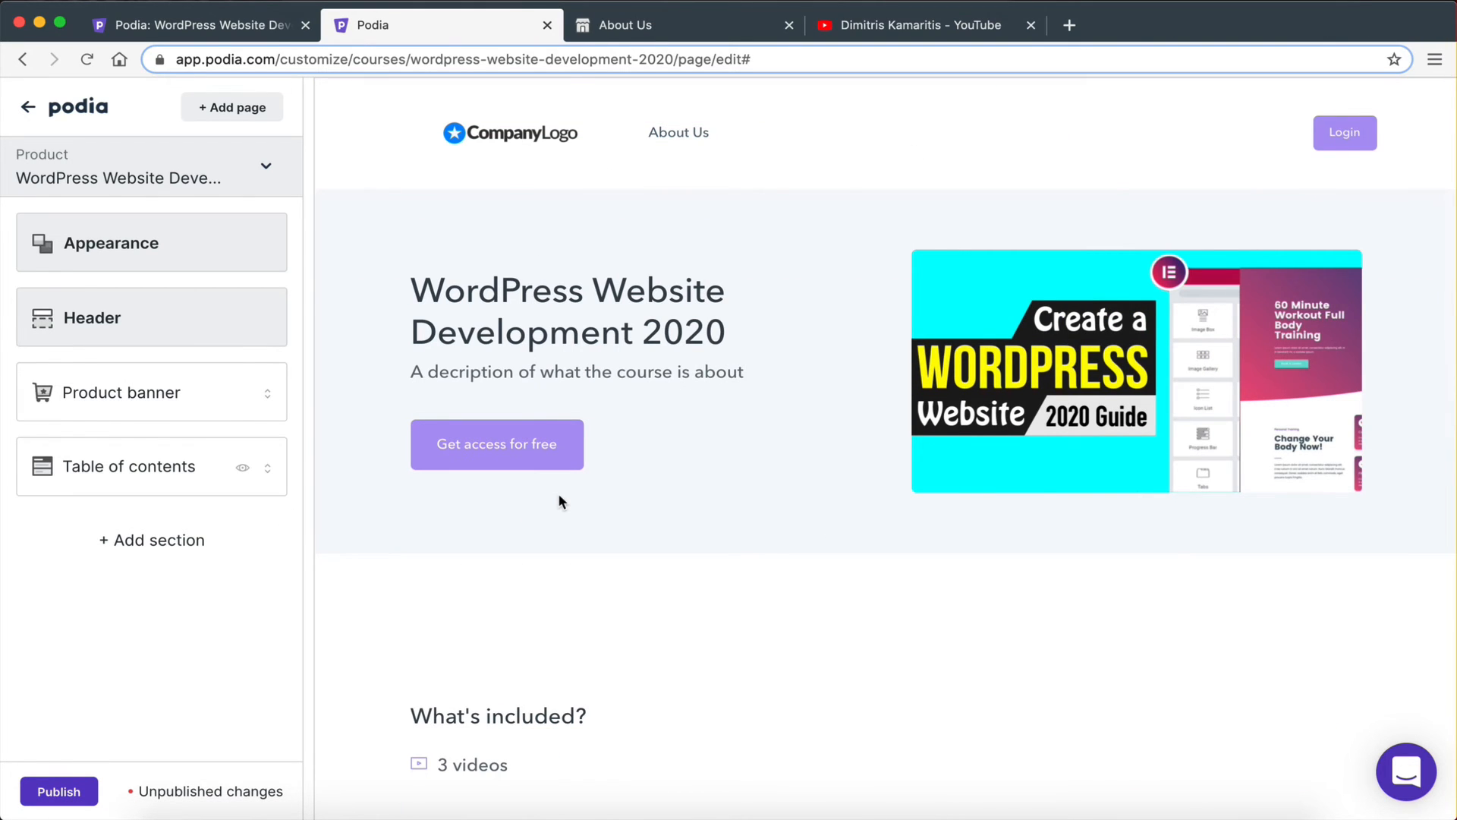
scroll(558, 495, "down", 6)
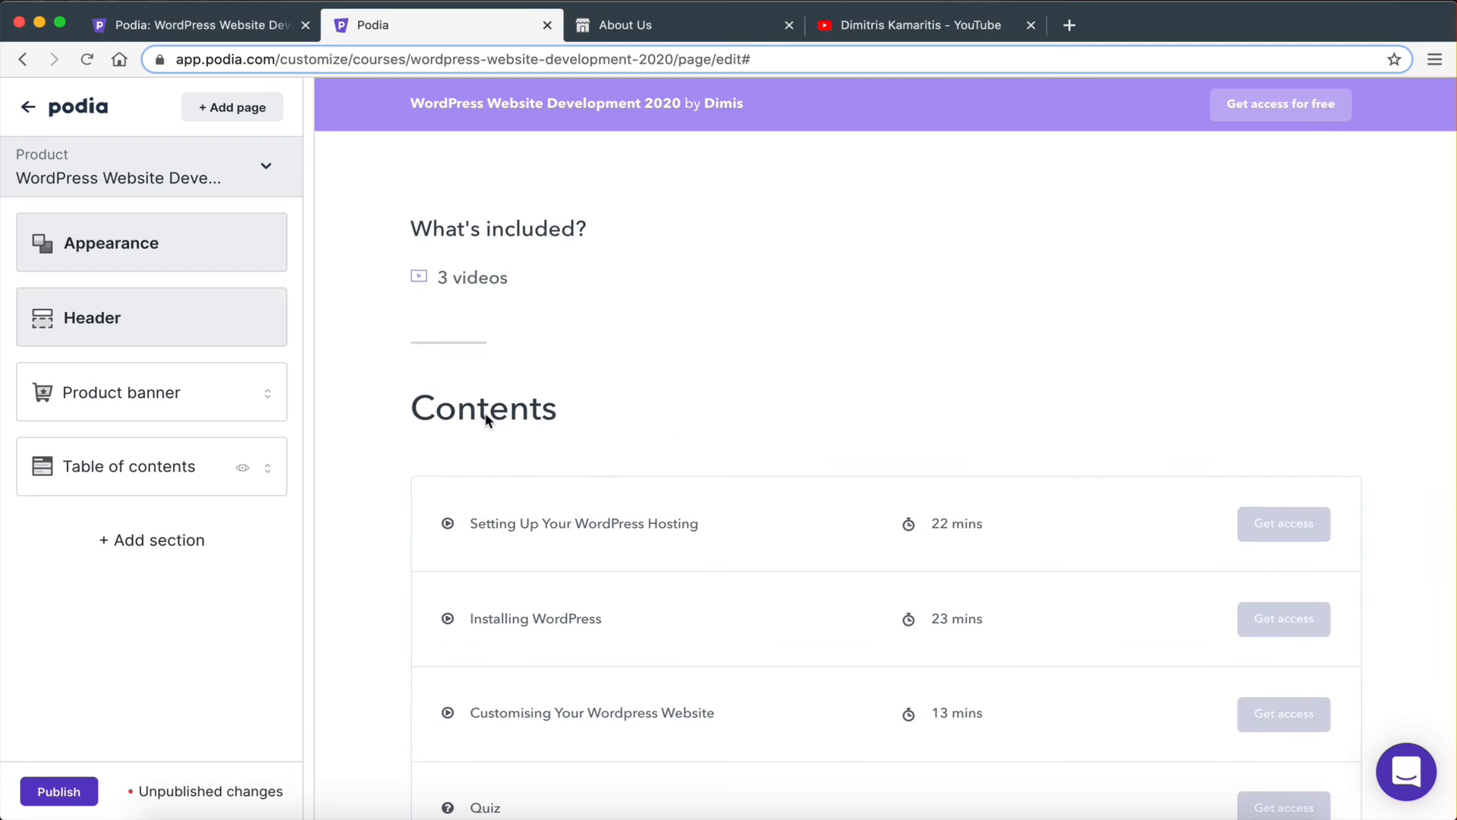
scroll(498, 448, "down", 4)
scroll(605, 535, "up", 1)
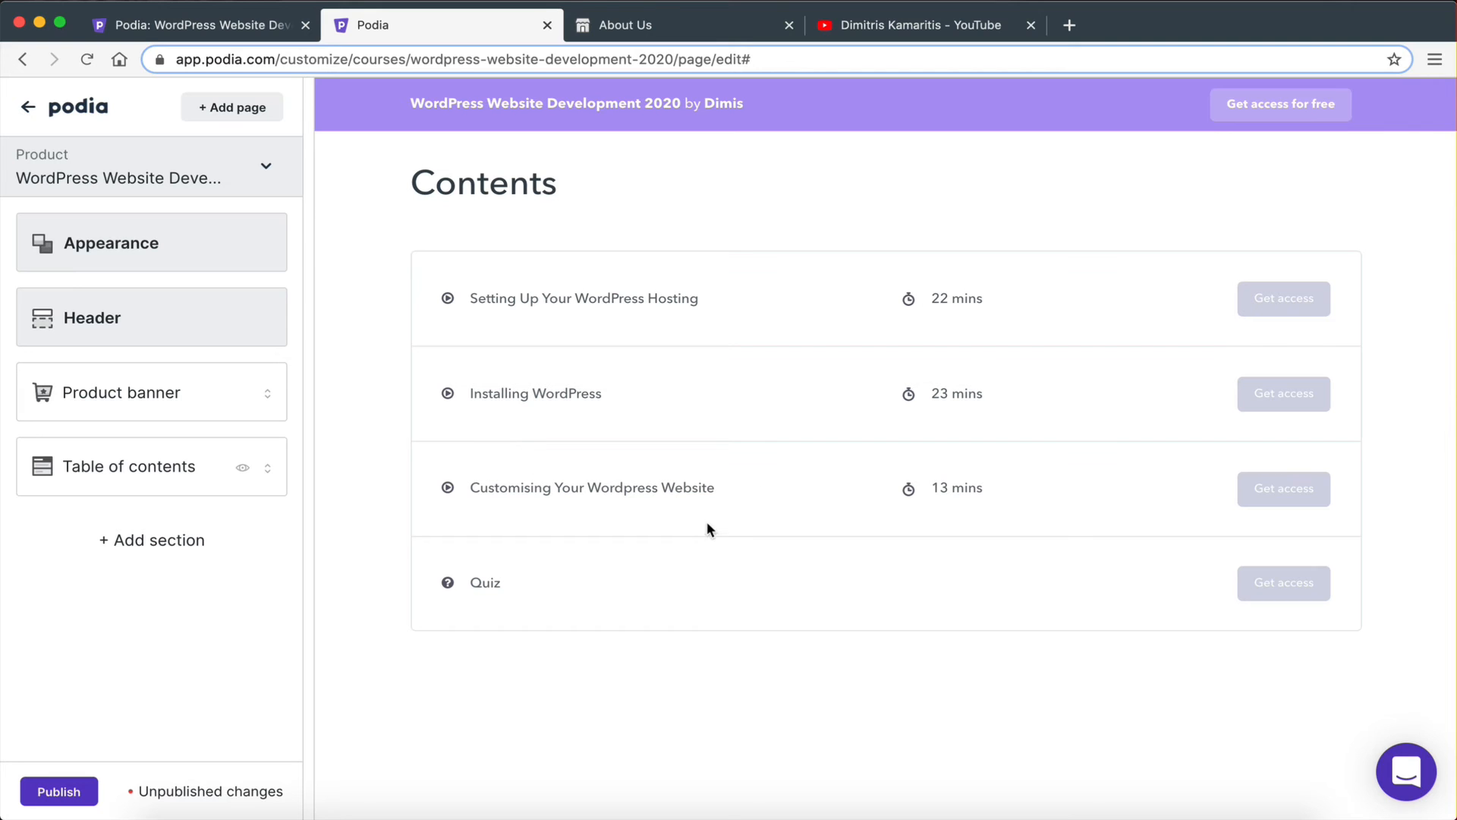
Enable public preview for the "Setting Up Your WordPress Hosting" lesson in the course content and check it on the page in the site editor.
left_click(199, 27)
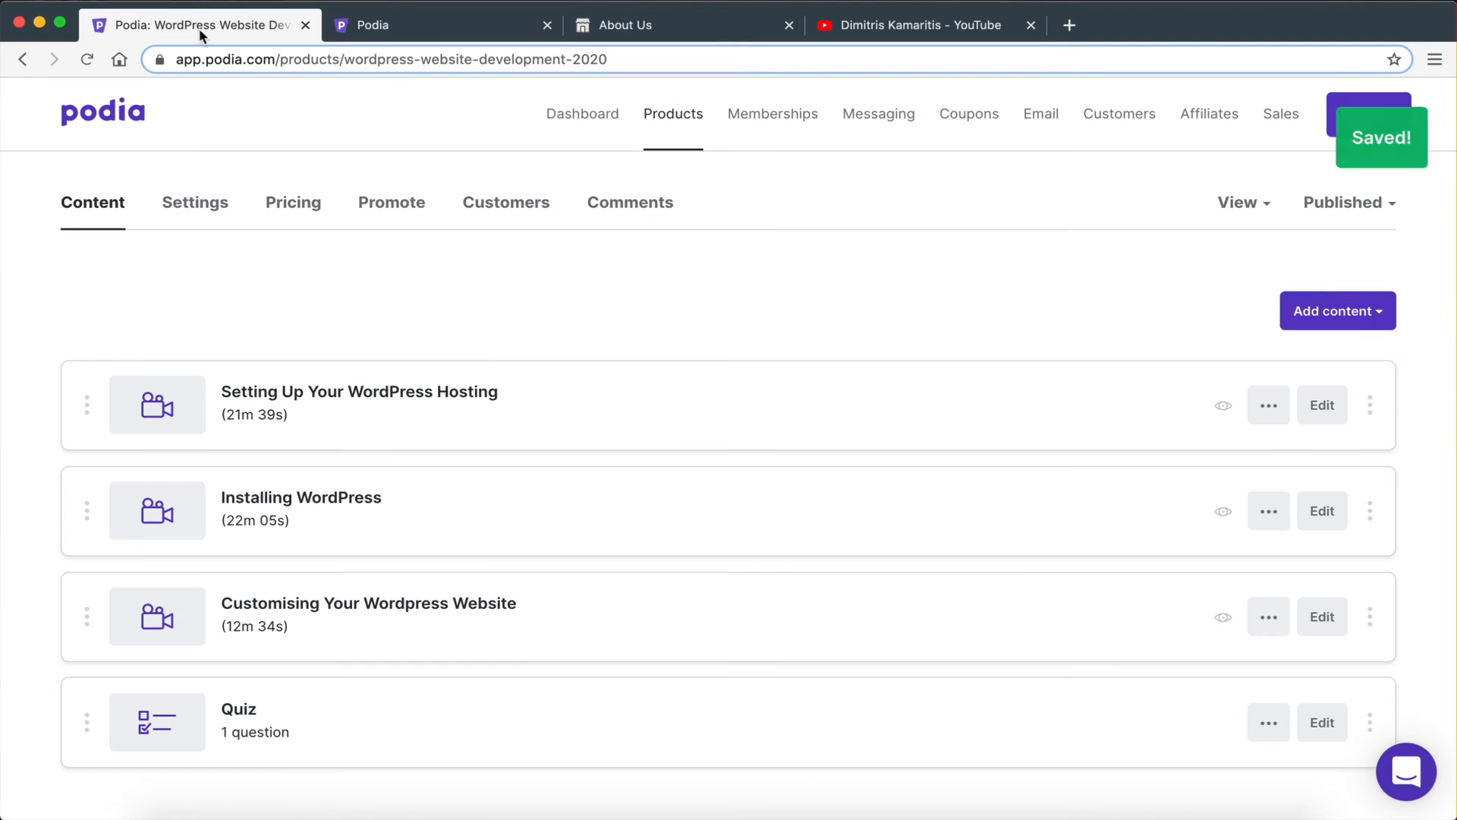
scroll(445, 454, "down", 3)
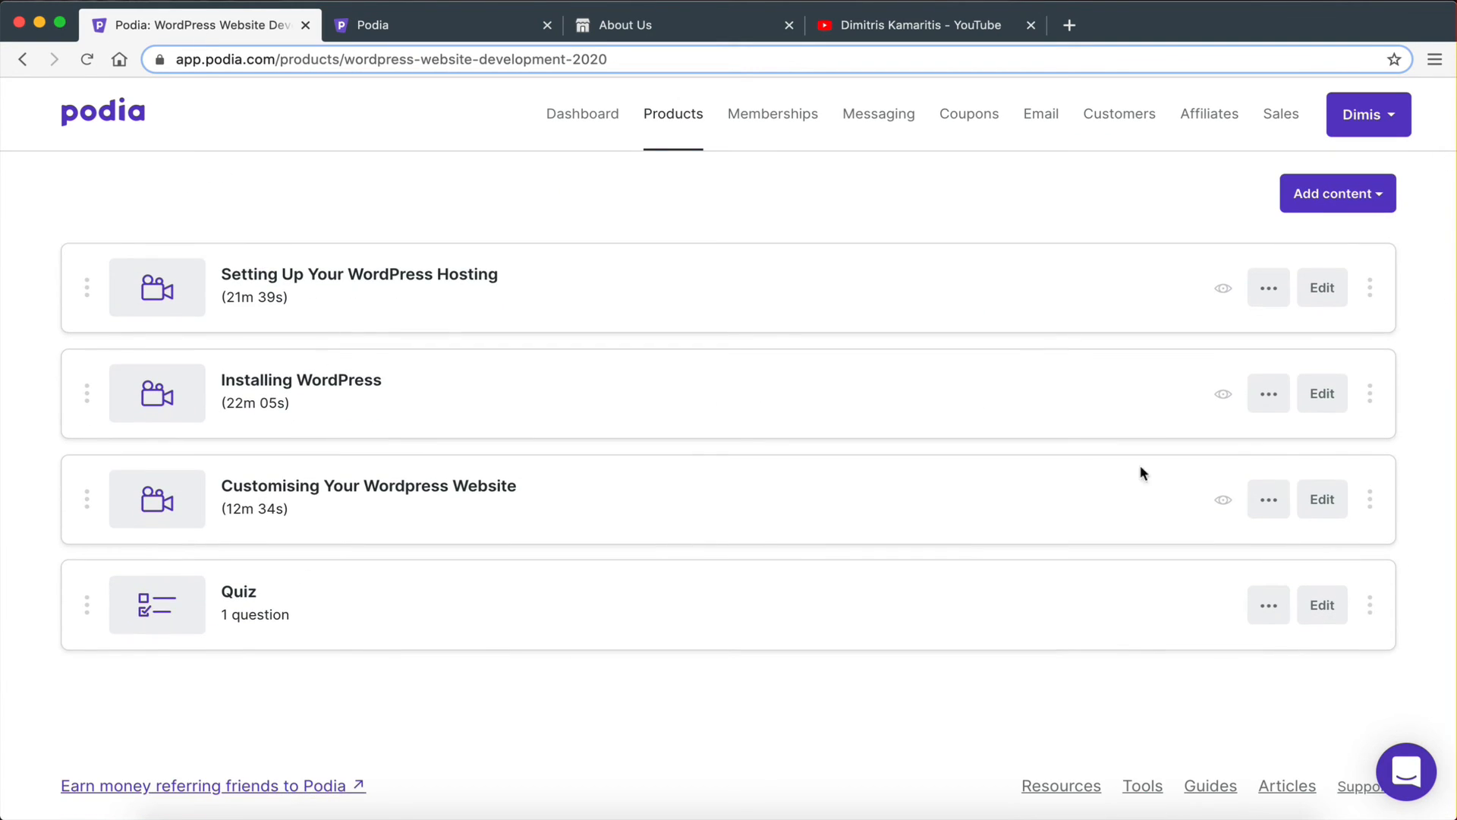
left_click(1221, 290)
left_click(444, 28)
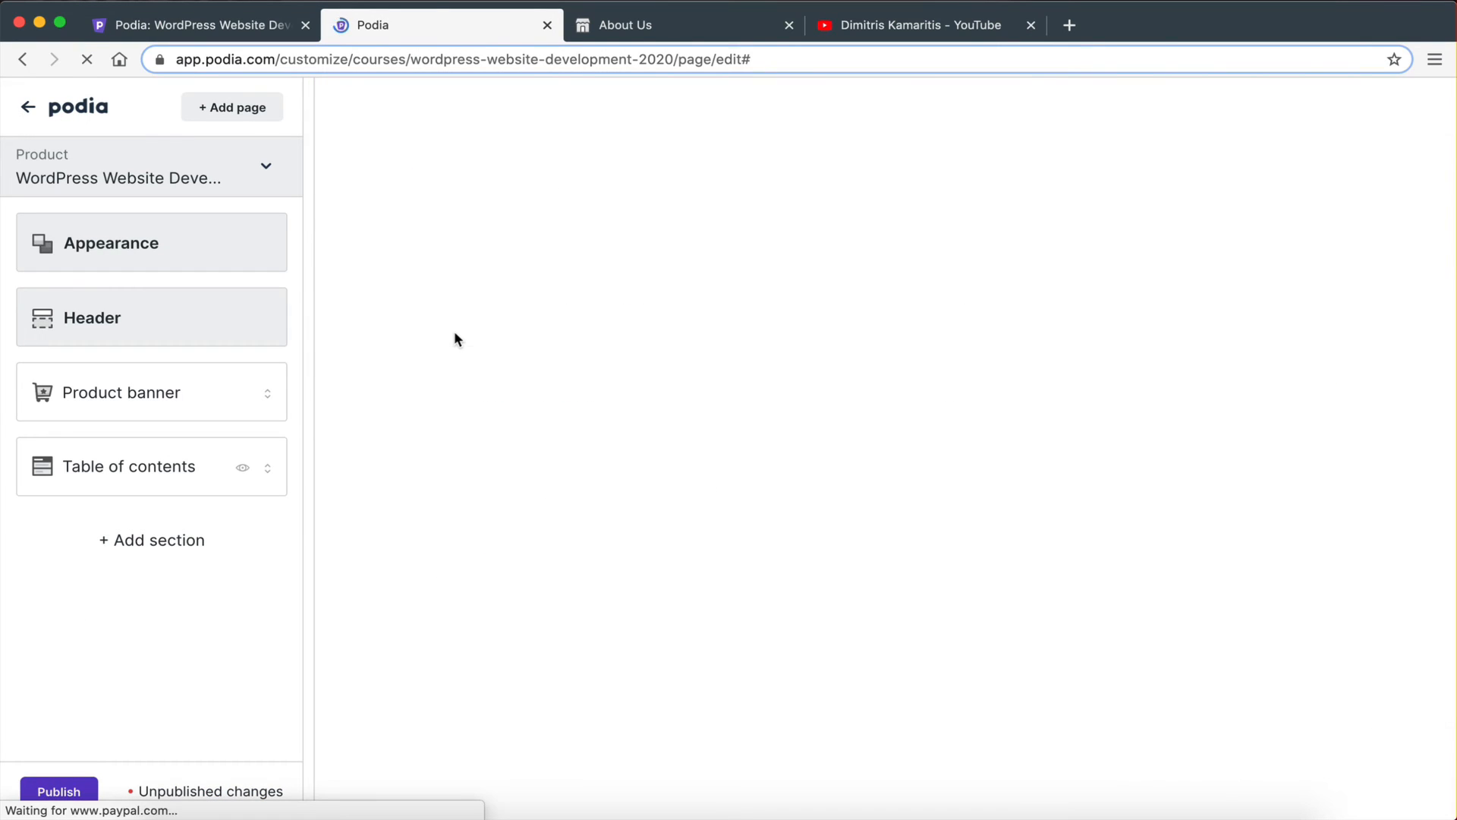
scroll(790, 565, "down", 8)
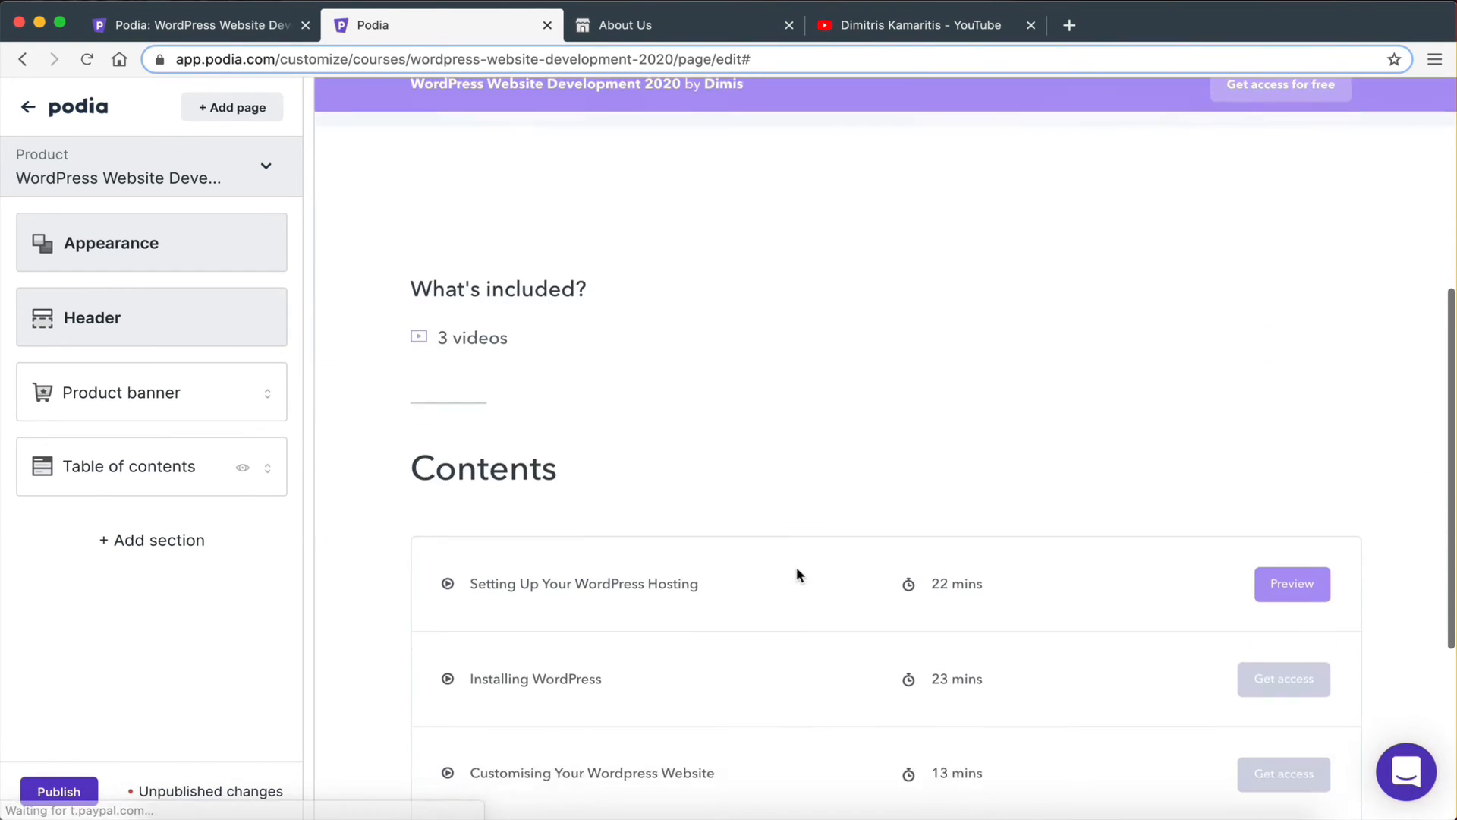
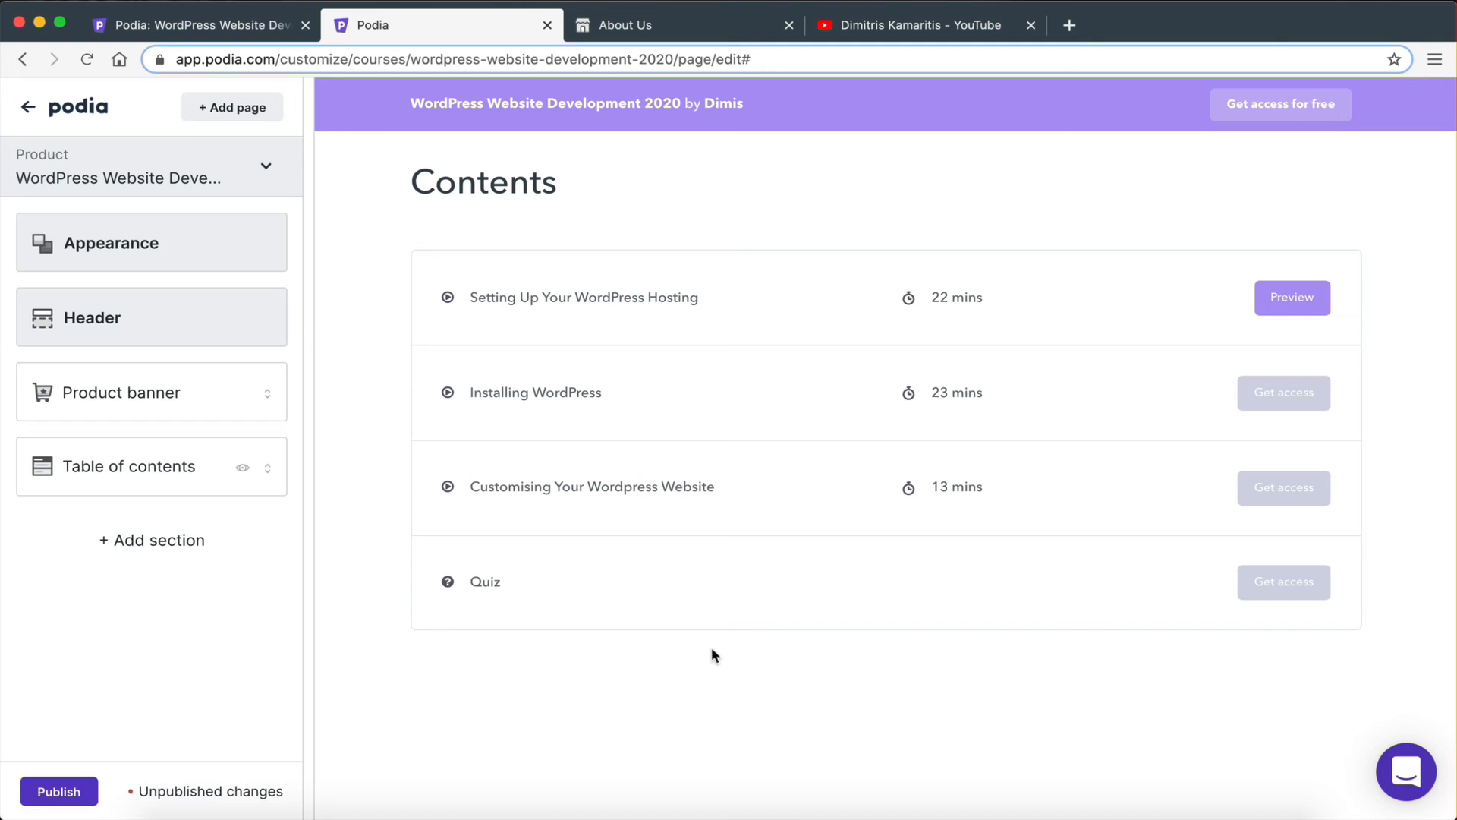
scroll(712, 649, "up", 9)
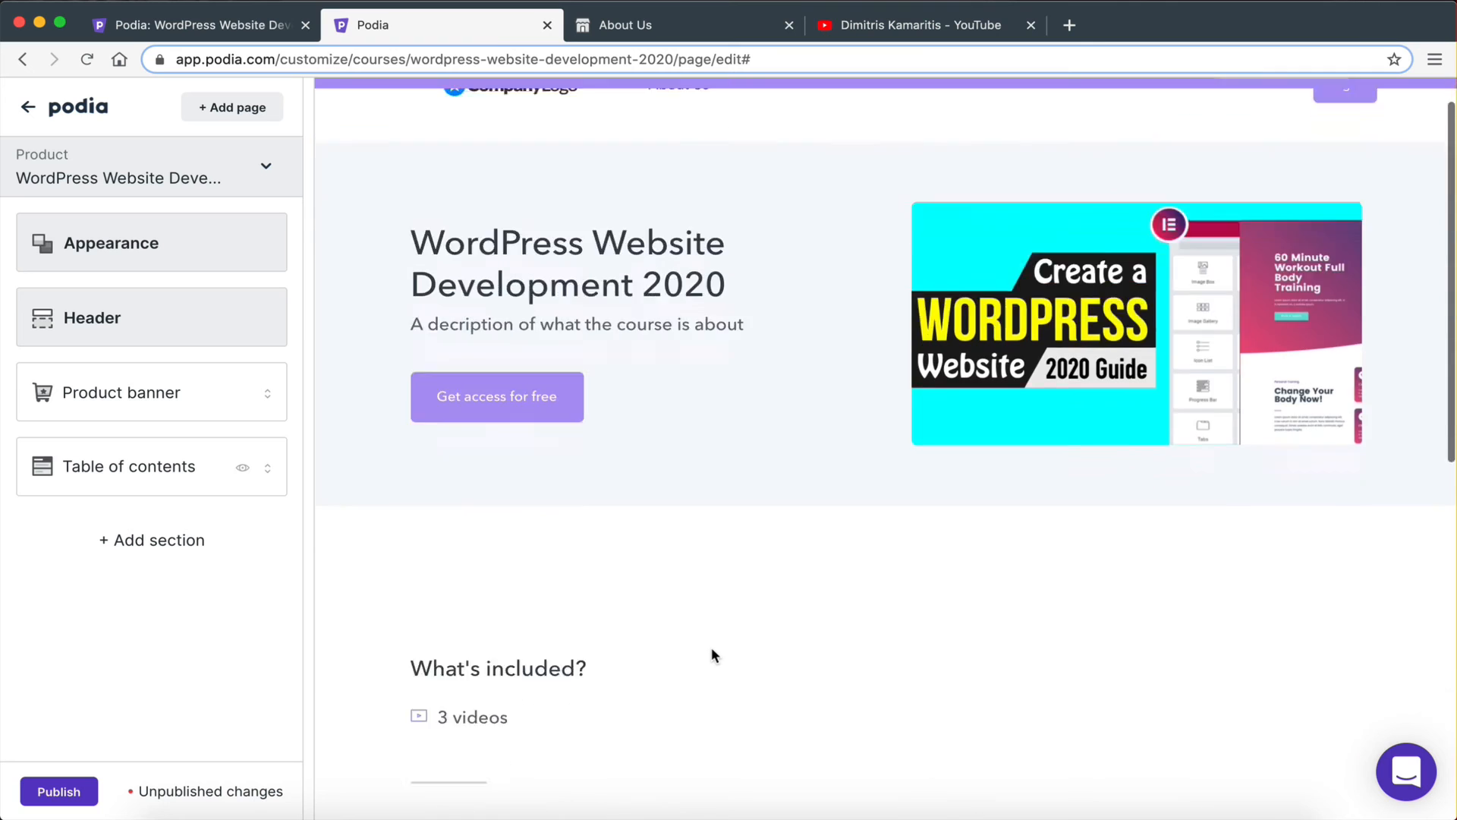
scroll(712, 649, "down", 10)
Open the options for adding a section to the course page and examine the available section types.
left_click(161, 545)
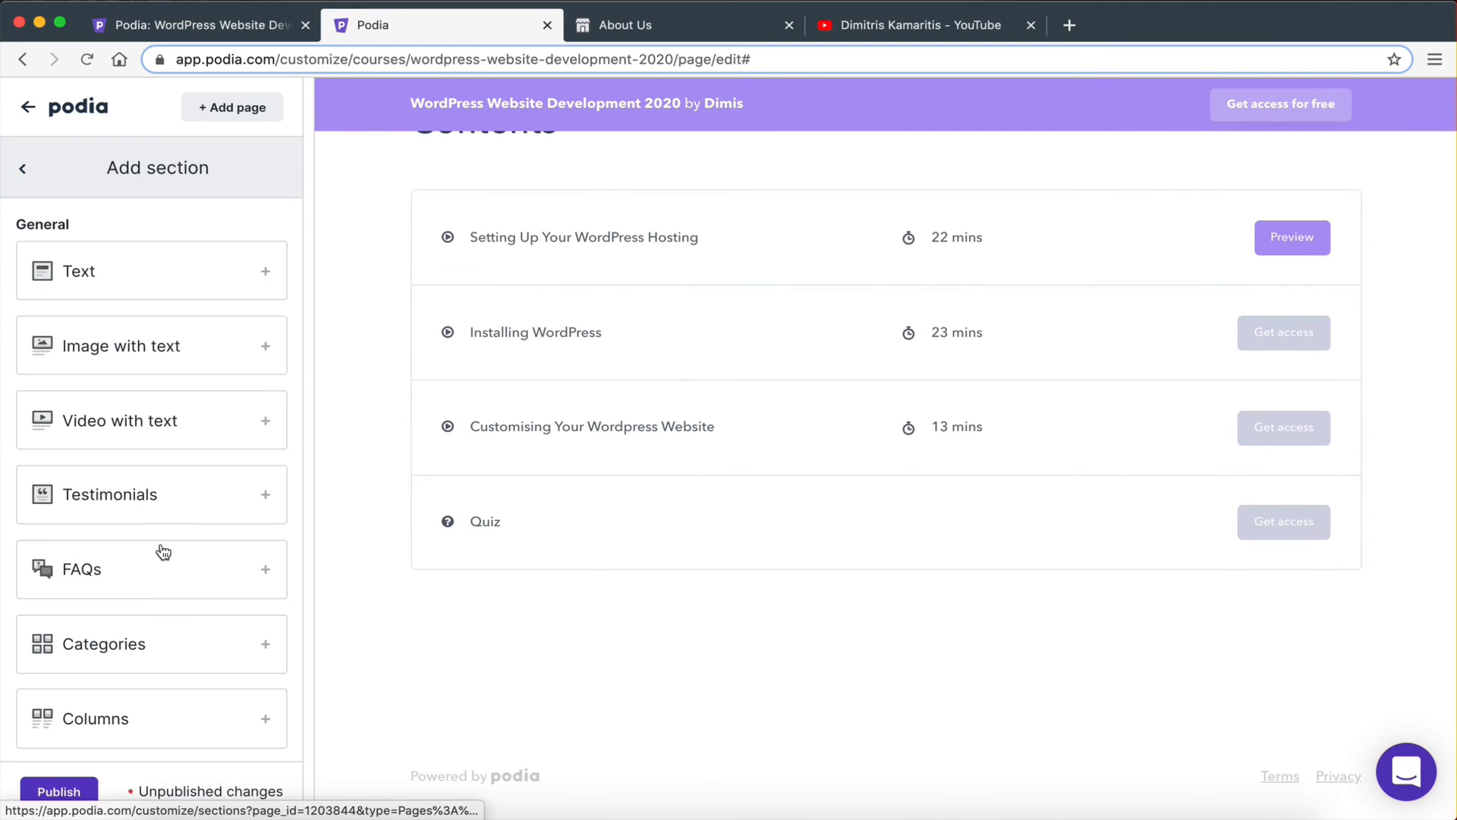
scroll(79, 580, "down", 3)
scroll(79, 579, "up", 3)
scroll(585, 607, "down", 1)
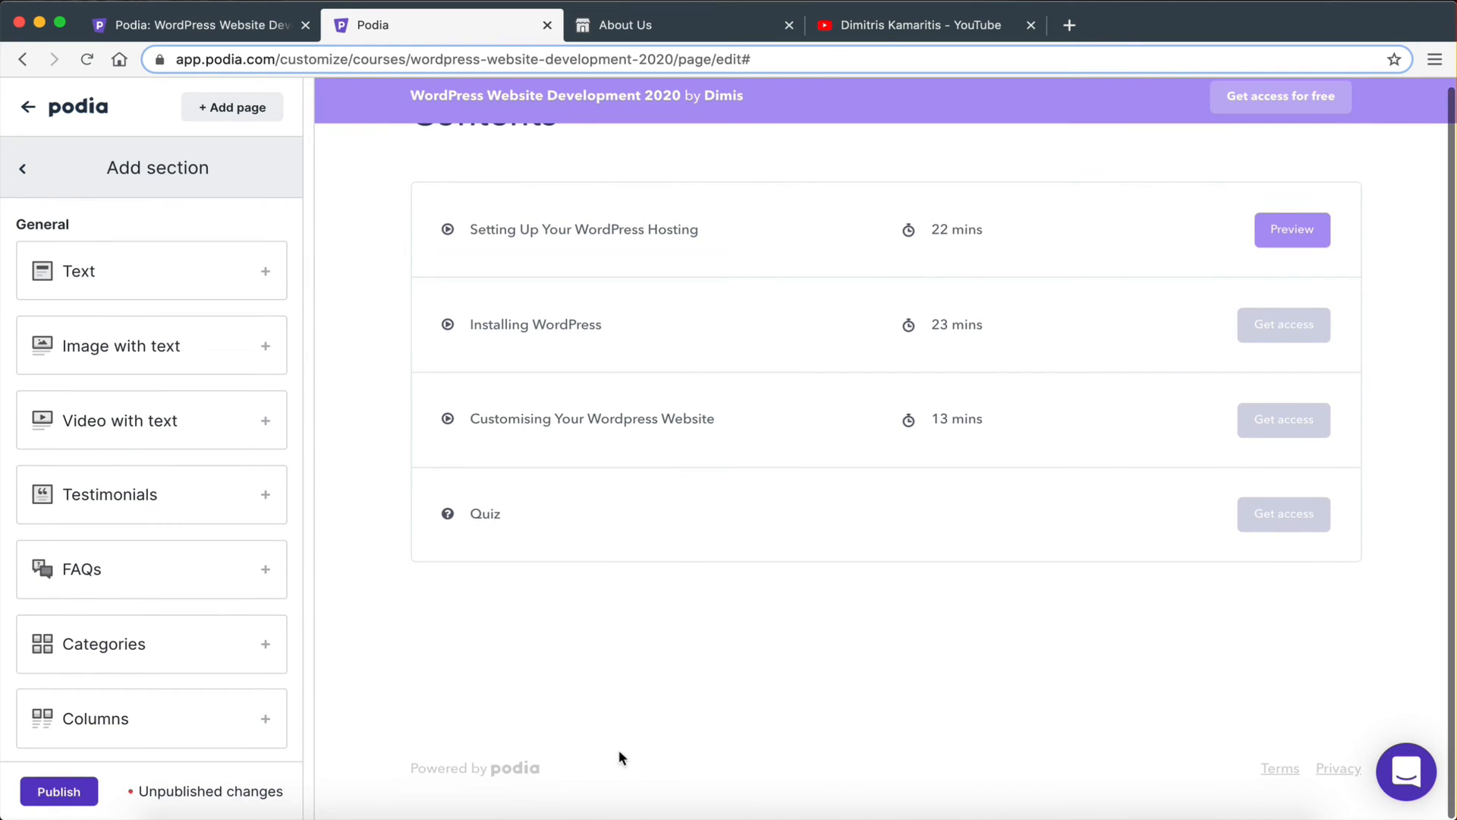
scroll(129, 660, "down", 3)
scroll(129, 661, "up", 3)
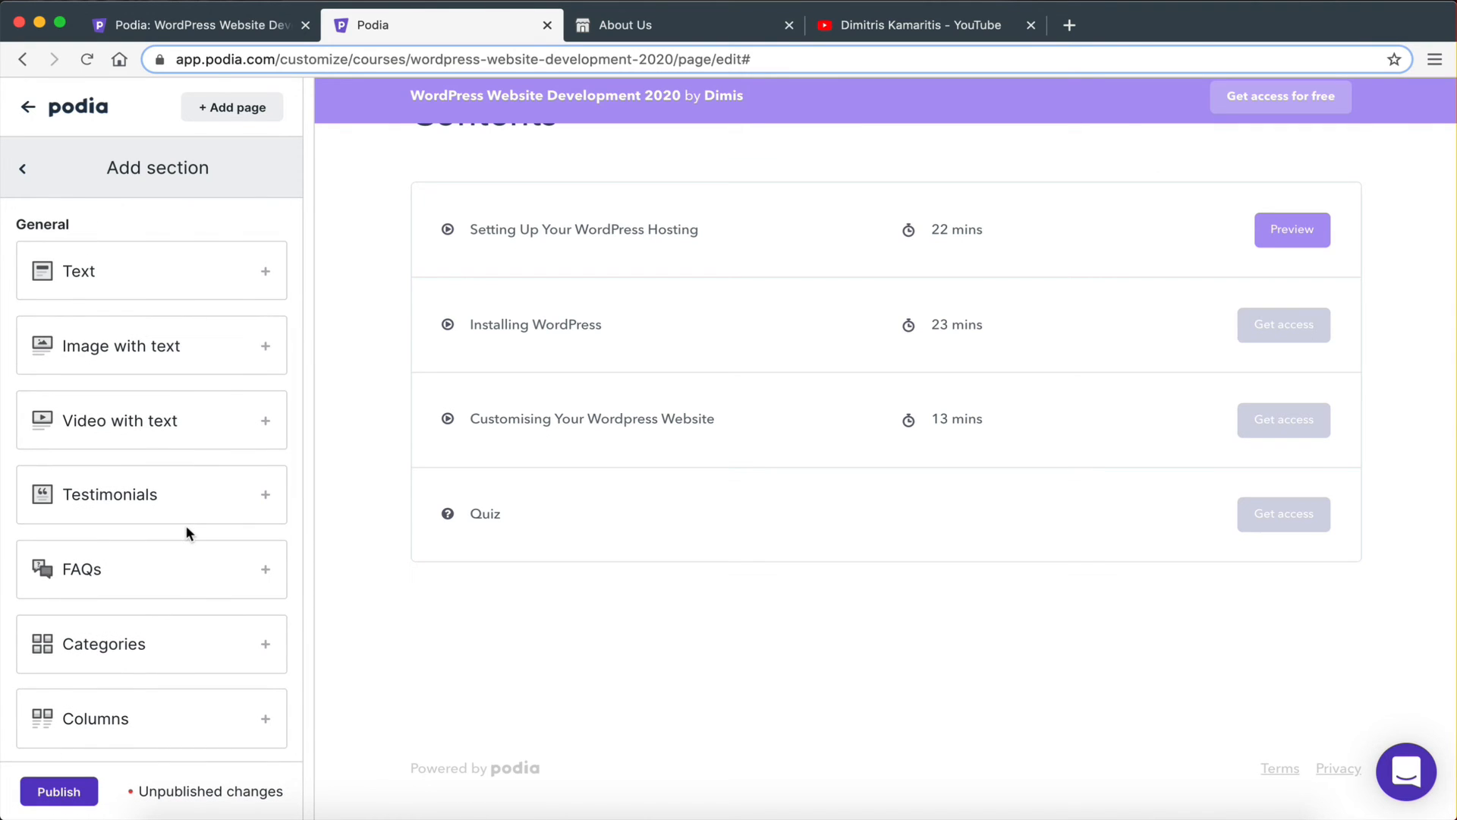
scroll(188, 596, "down", 3)
scroll(188, 590, "up", 2)
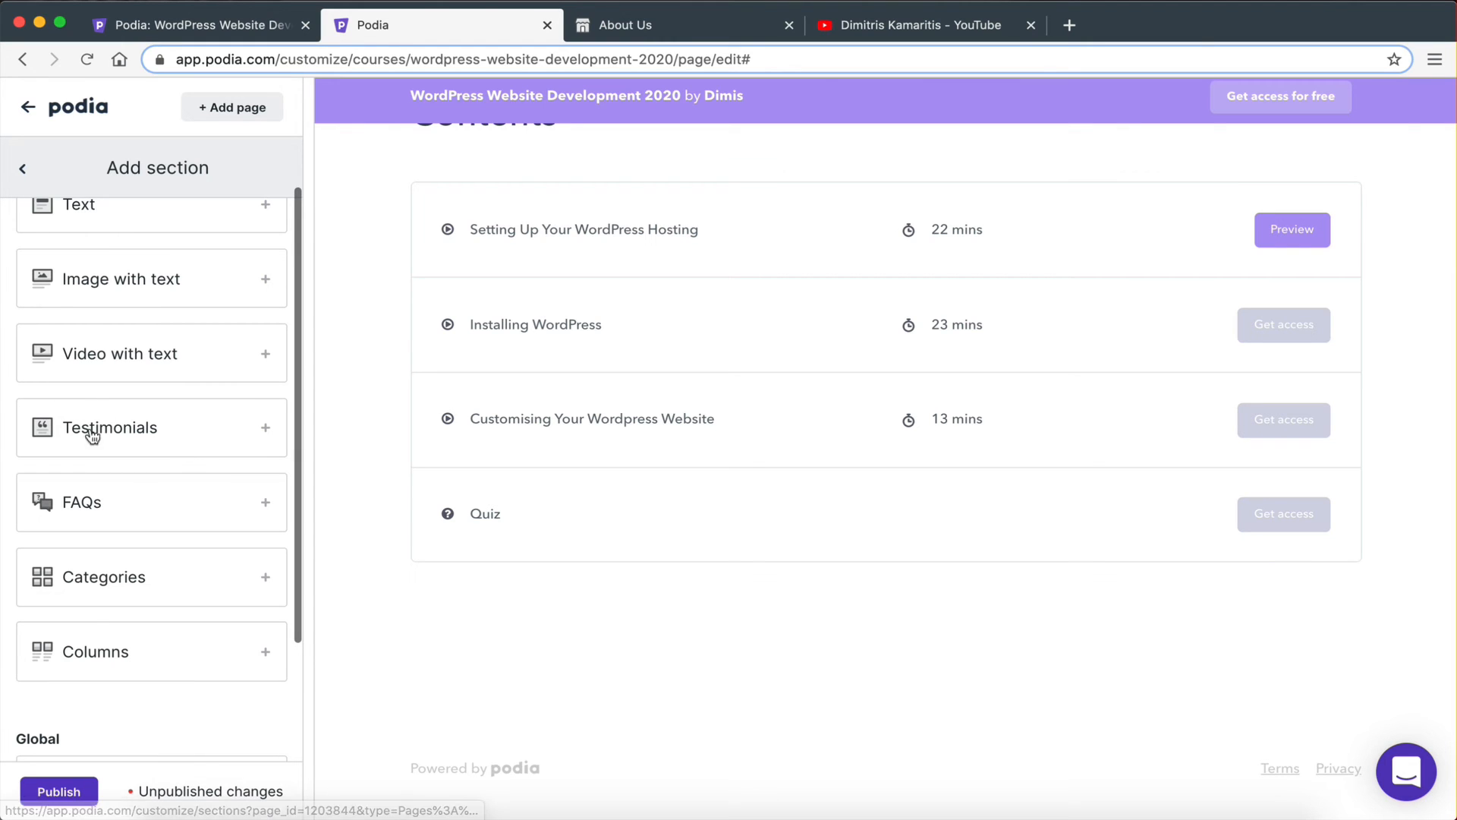
Add a Testimonials section to the course page and review its heading, appearance, button, photo, text and name settings.
scroll(152, 494, "up", 1)
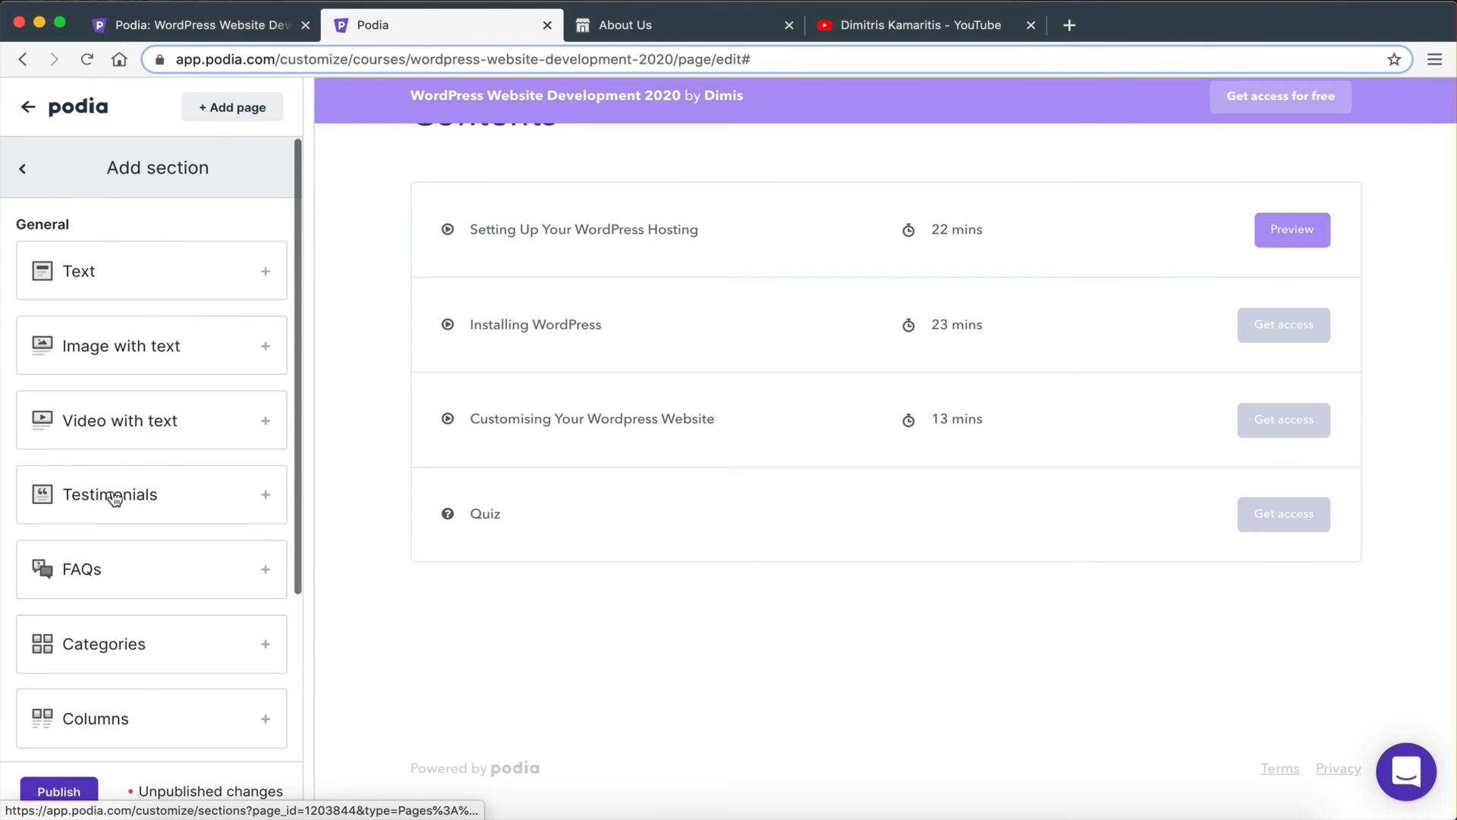
left_click(113, 497)
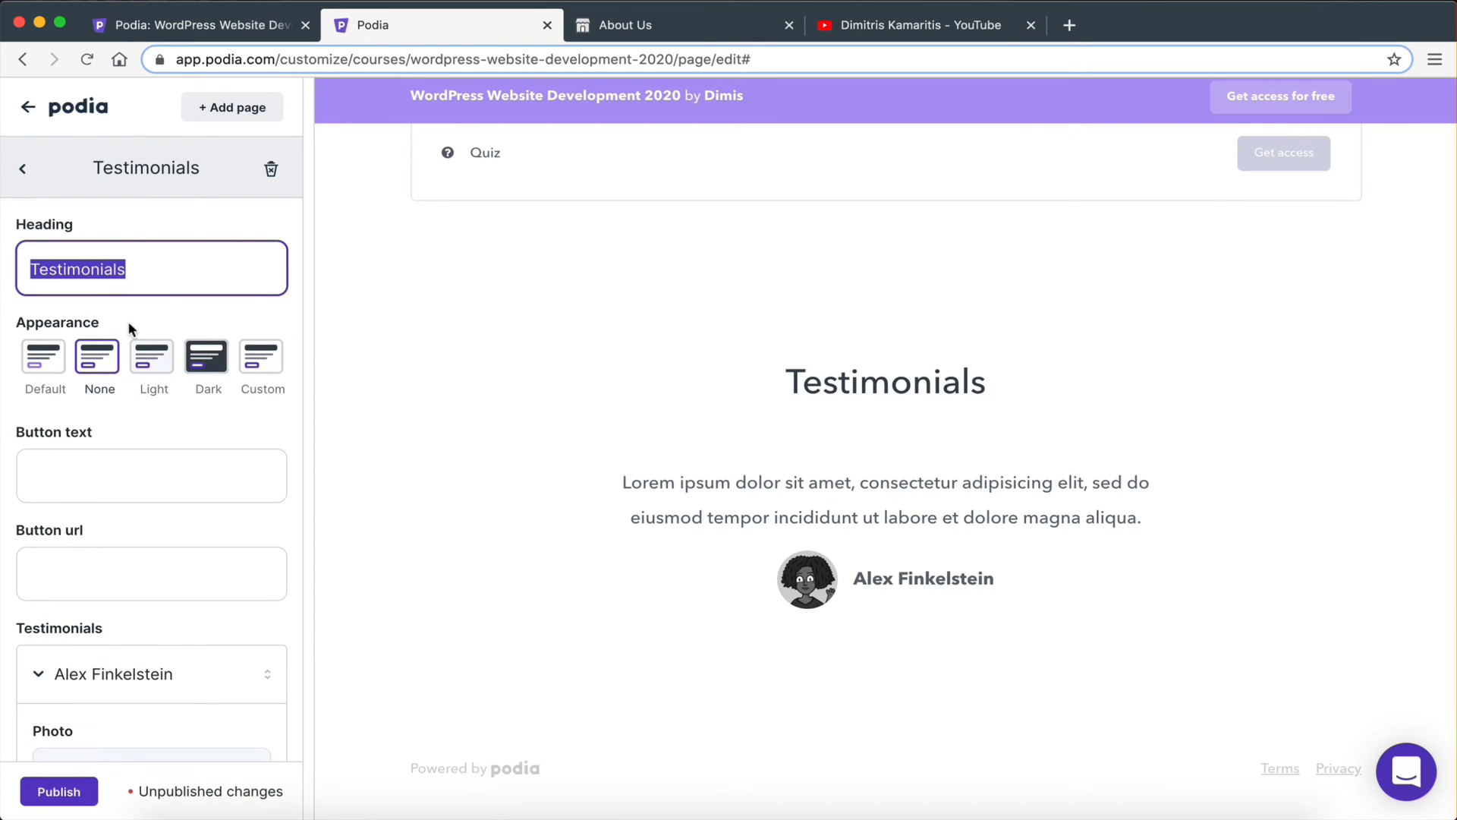
scroll(290, 577, "down", 6)
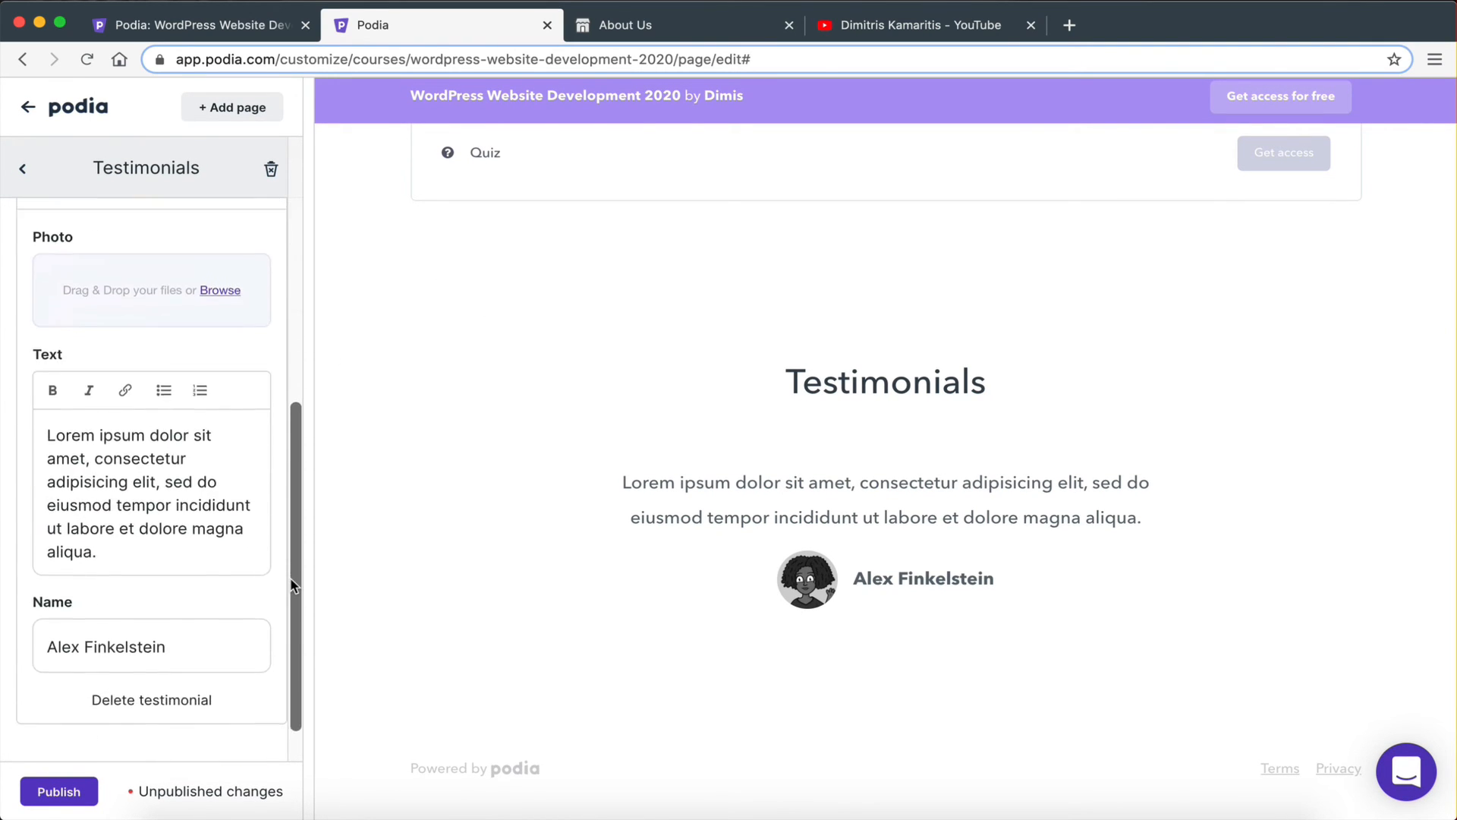
scroll(57, 515, "up", 4)
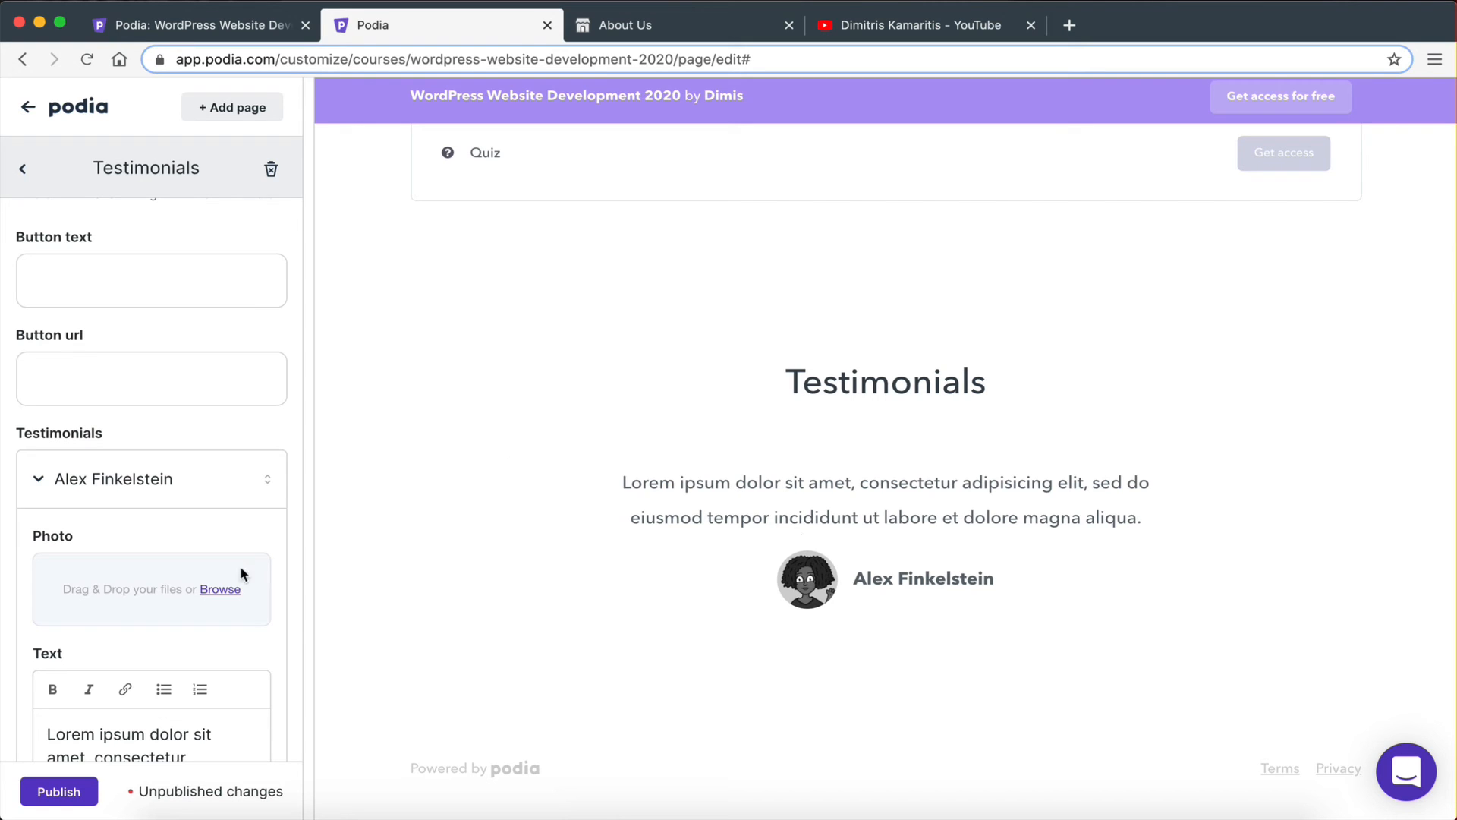
scroll(152, 607, "down", 3)
scroll(71, 634, "up", 1)
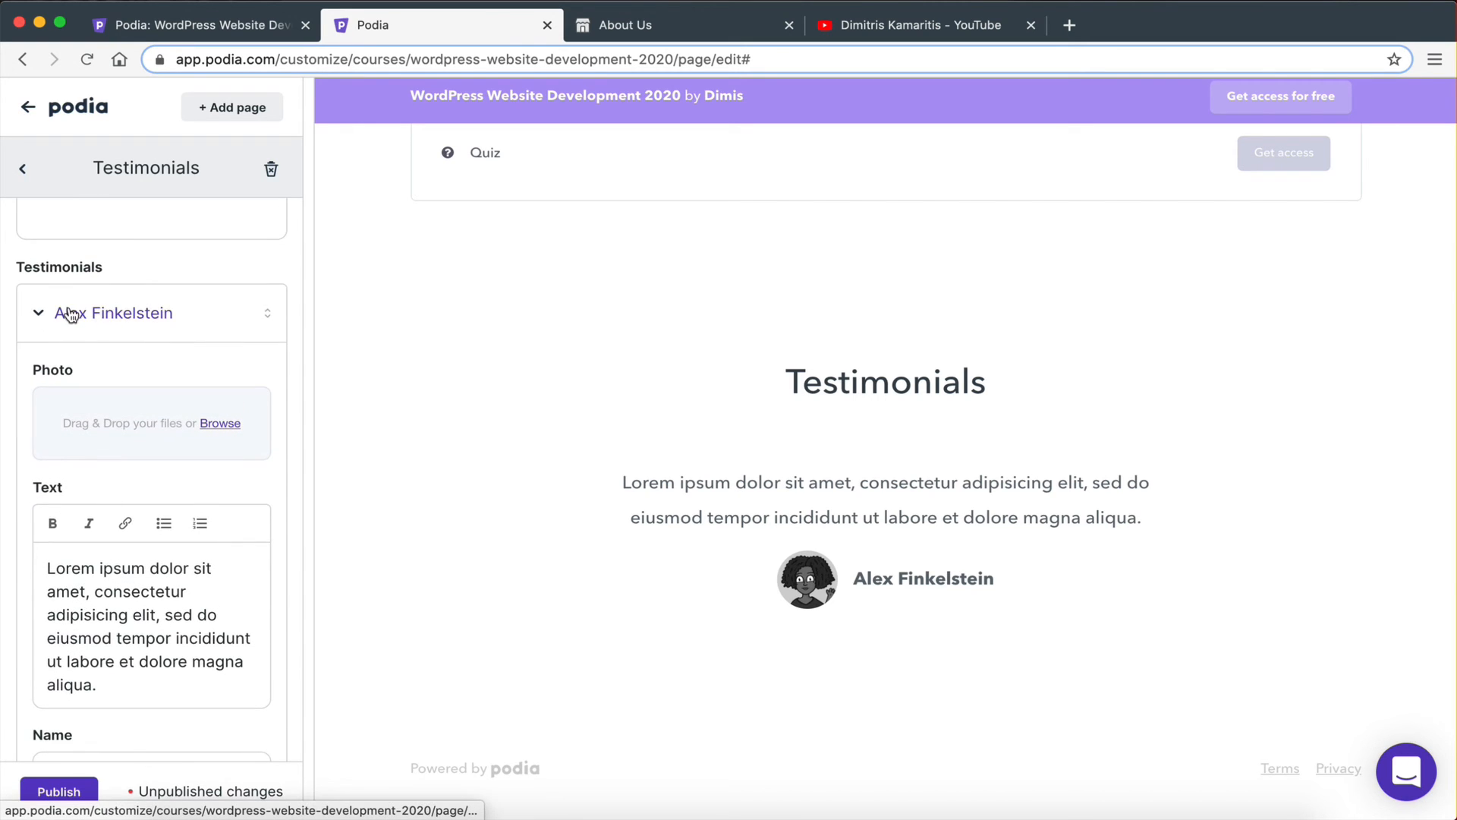
scroll(121, 508, "down", 3)
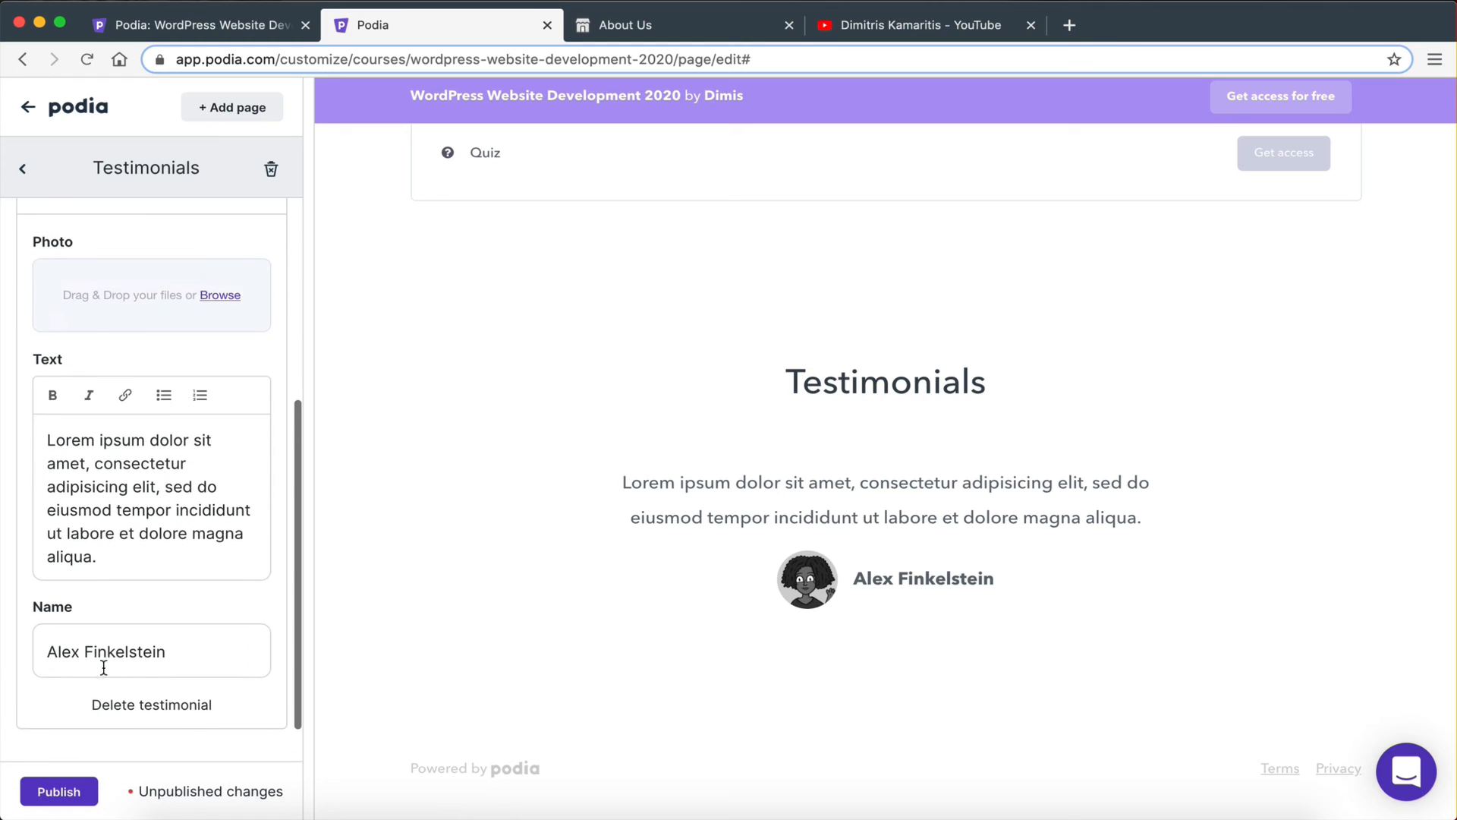
Edit the first testimonial's text, replacing "isic" in "adipisicing" with "k" so the word reads "adipking".
left_click_drag(186, 668, 28, 650)
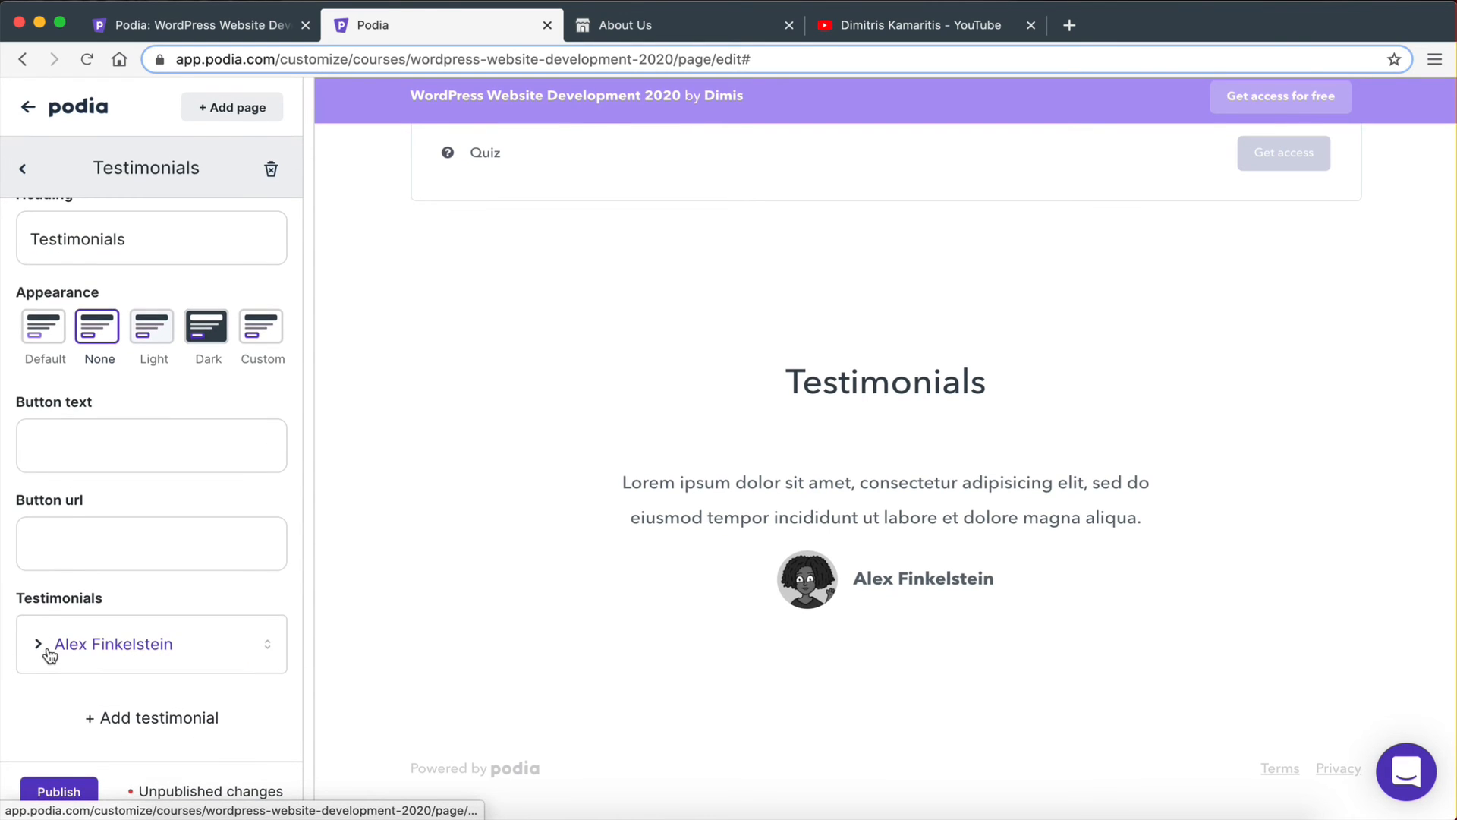
left_click(48, 651)
scroll(130, 595, "down", 1)
left_click_drag(165, 595, 49, 590)
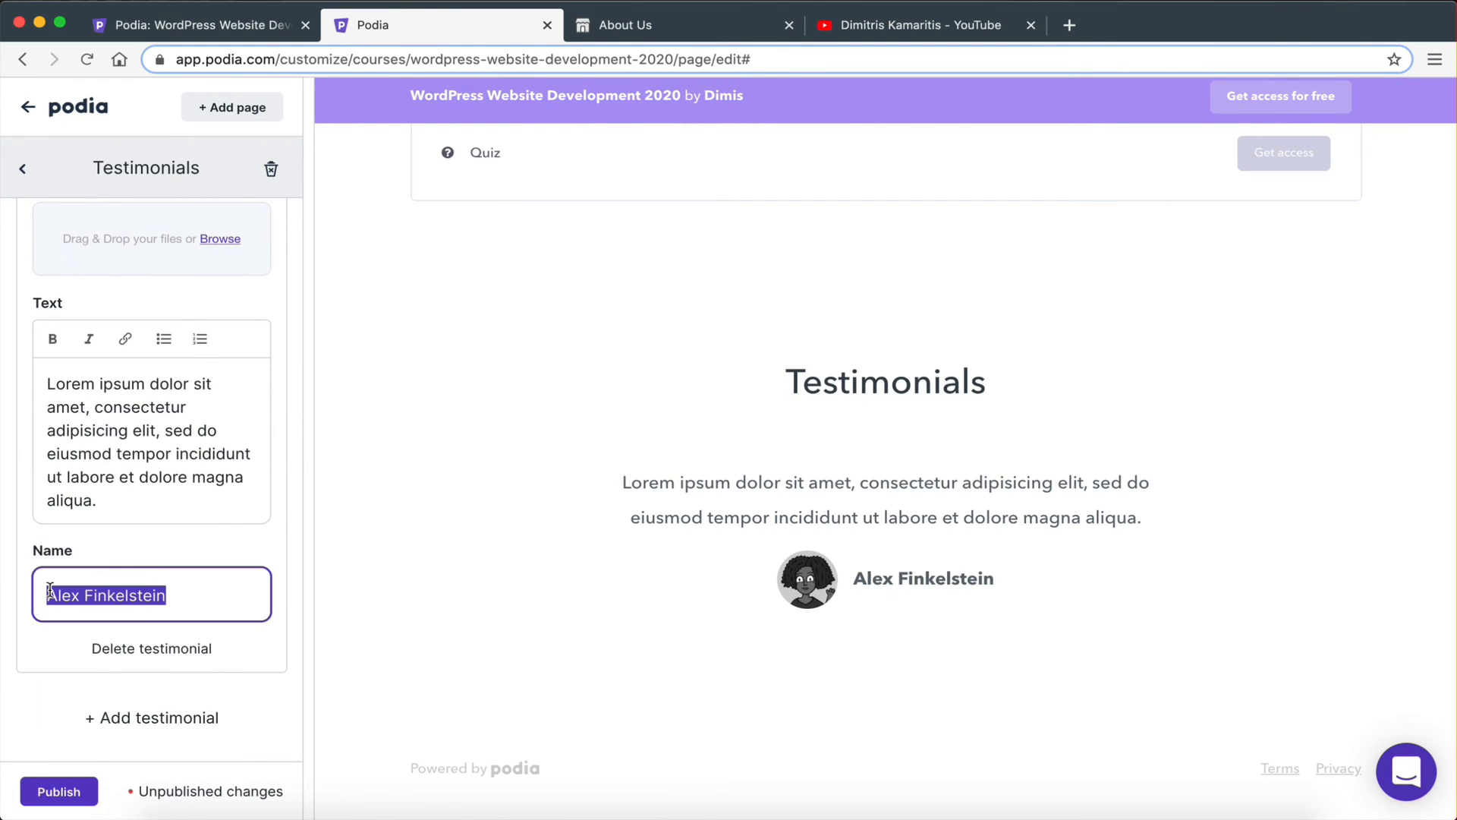
scroll(97, 554, "up", 1)
left_click(127, 476)
left_click_drag(80, 476, 107, 478)
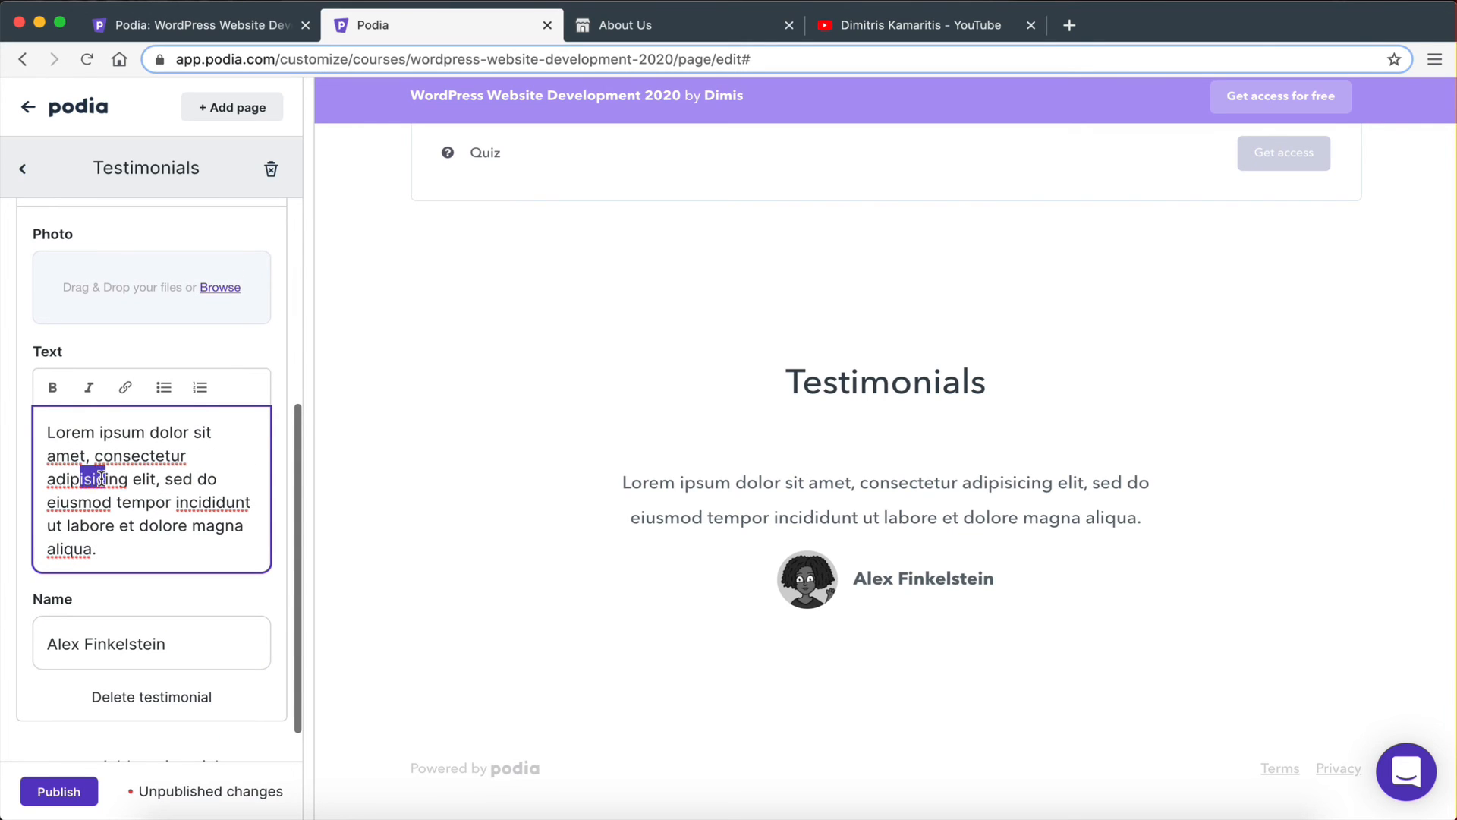
type("k")
scroll(214, 752, "down", 1)
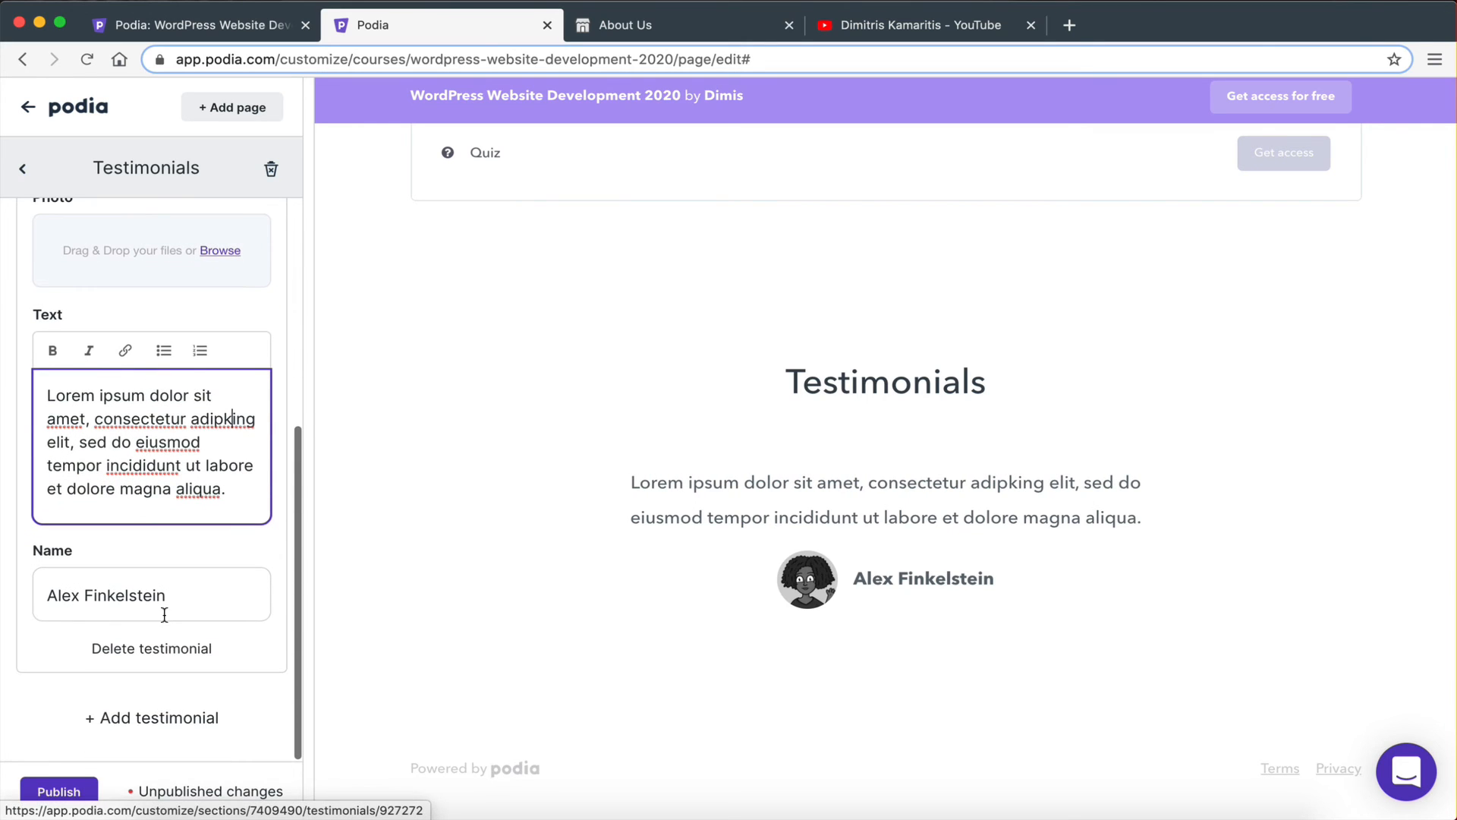
Try adding a second testimonial to the section, check it beside the first one, and delete it again.
scroll(163, 613, "up", 1)
left_click(160, 743)
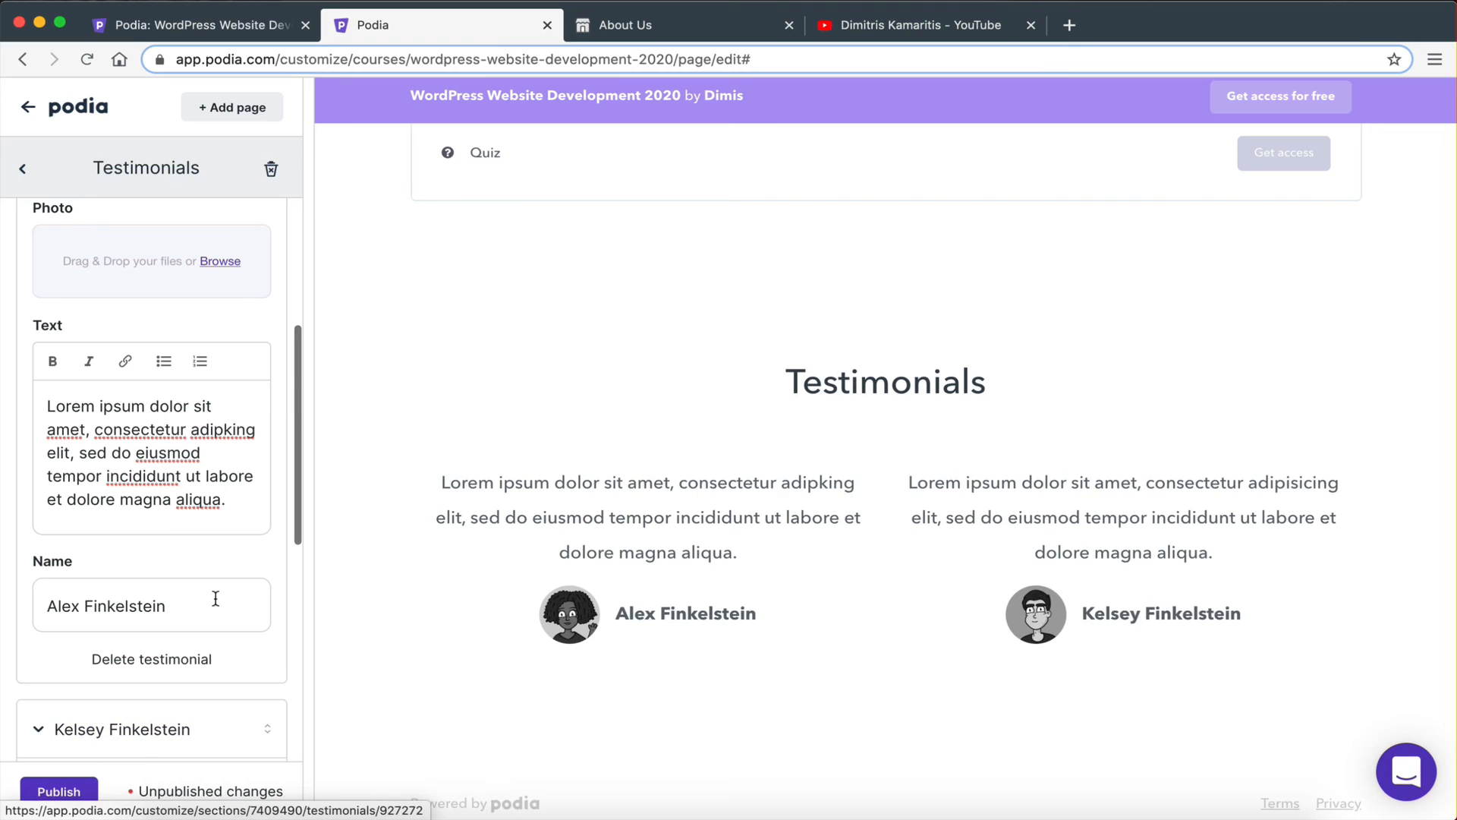
scroll(144, 622, "down", 5)
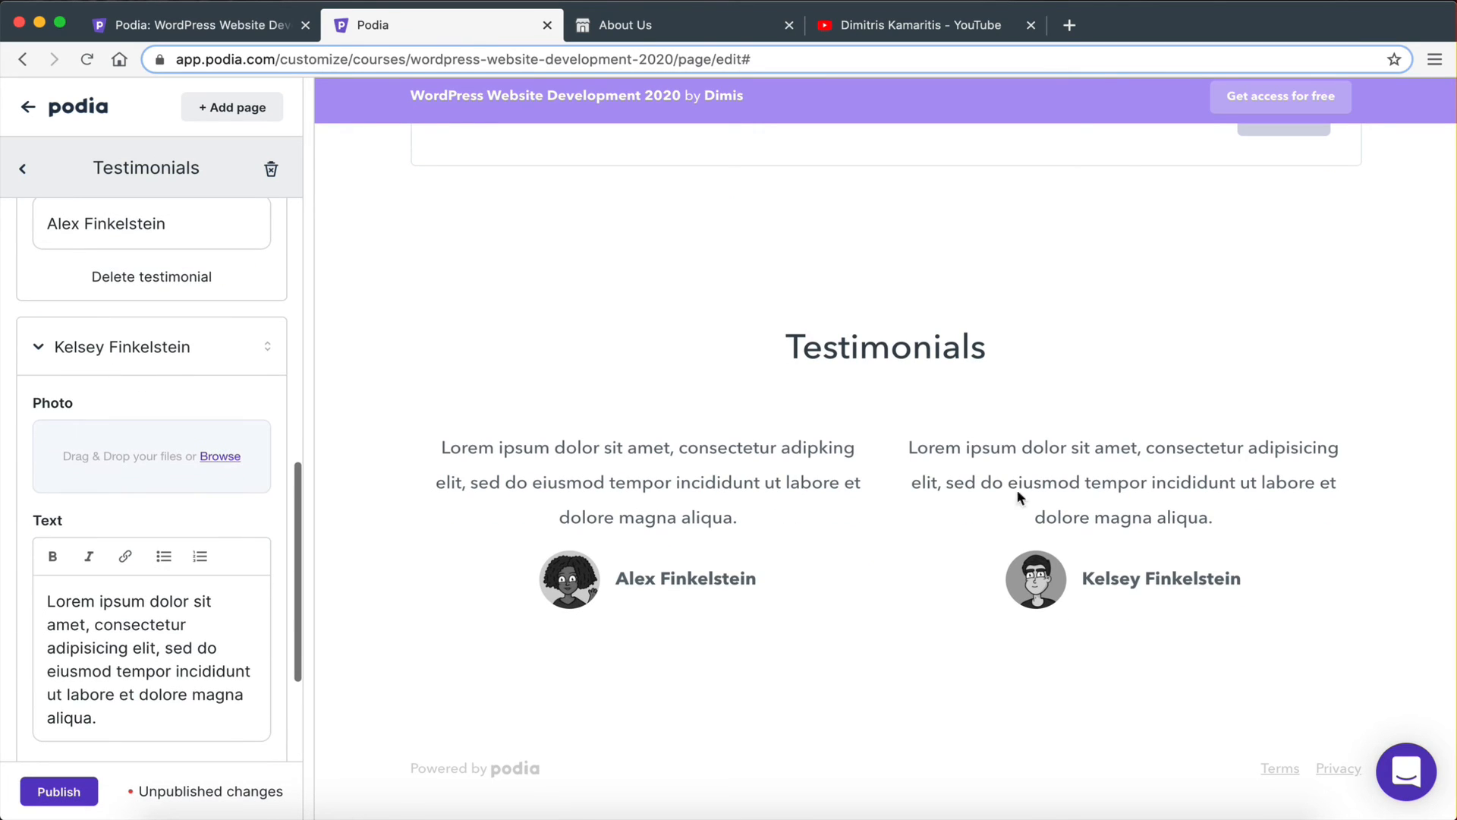
scroll(157, 594, "down", 3)
scroll(156, 593, "up", 10)
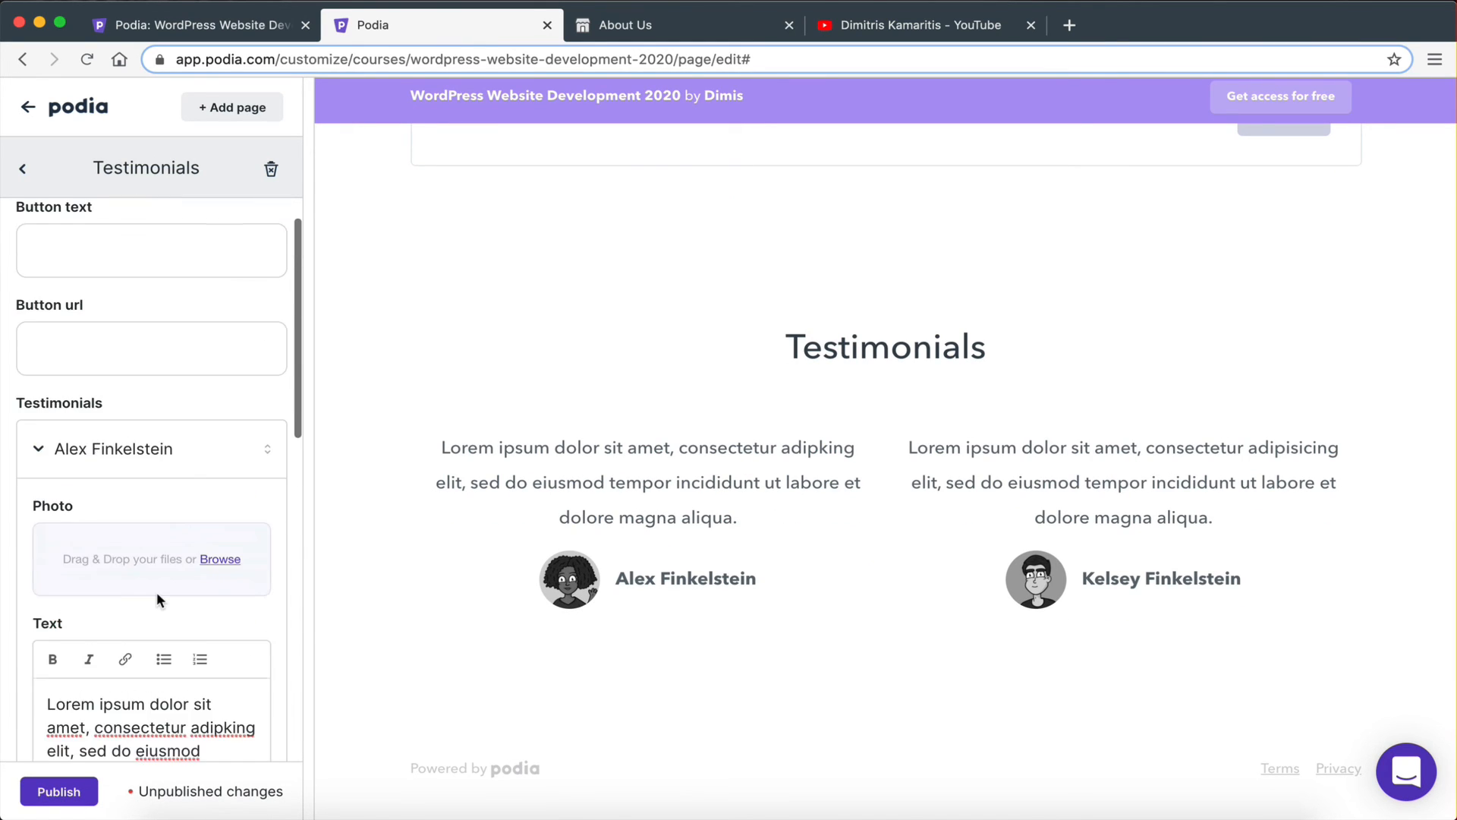
scroll(156, 600, "down", 10)
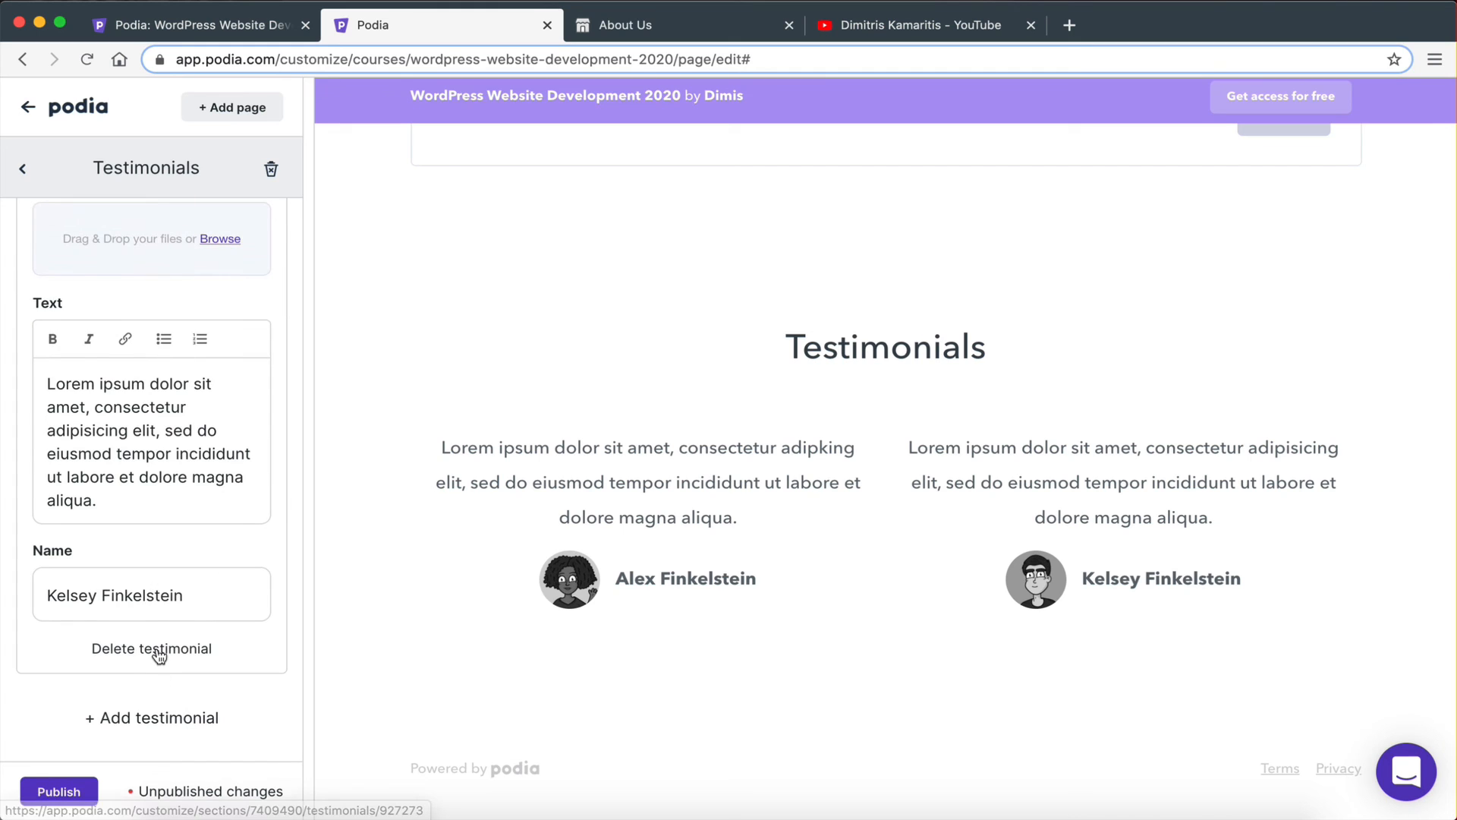
left_click(156, 651)
scroll(215, 402, "up", 6)
scroll(216, 402, "down", 2)
scroll(216, 400, "up", 3)
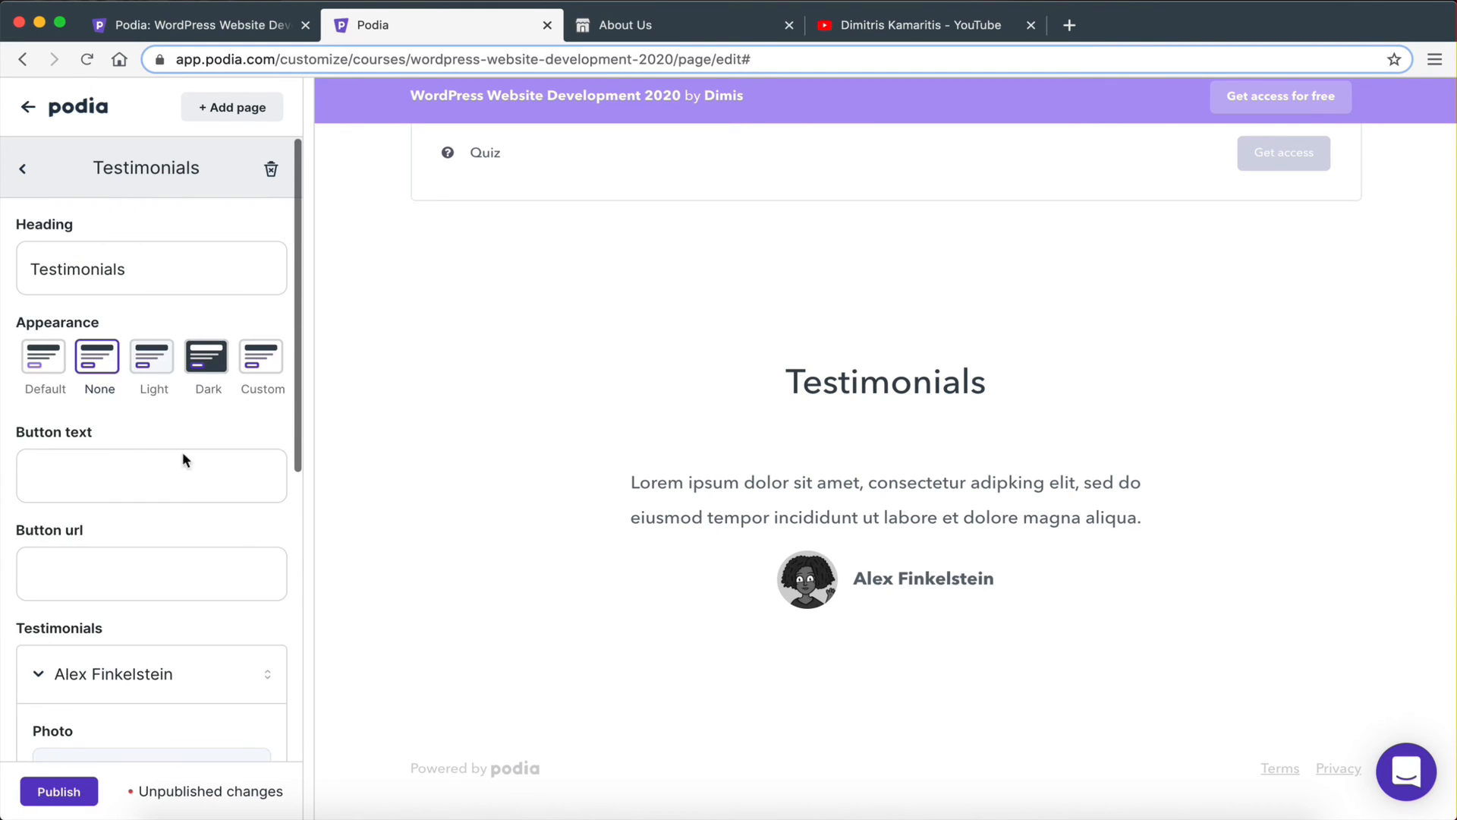
Set the Testimonials section's appearance to Dark, check it in the page preview, and return to the section list.
left_click(206, 358)
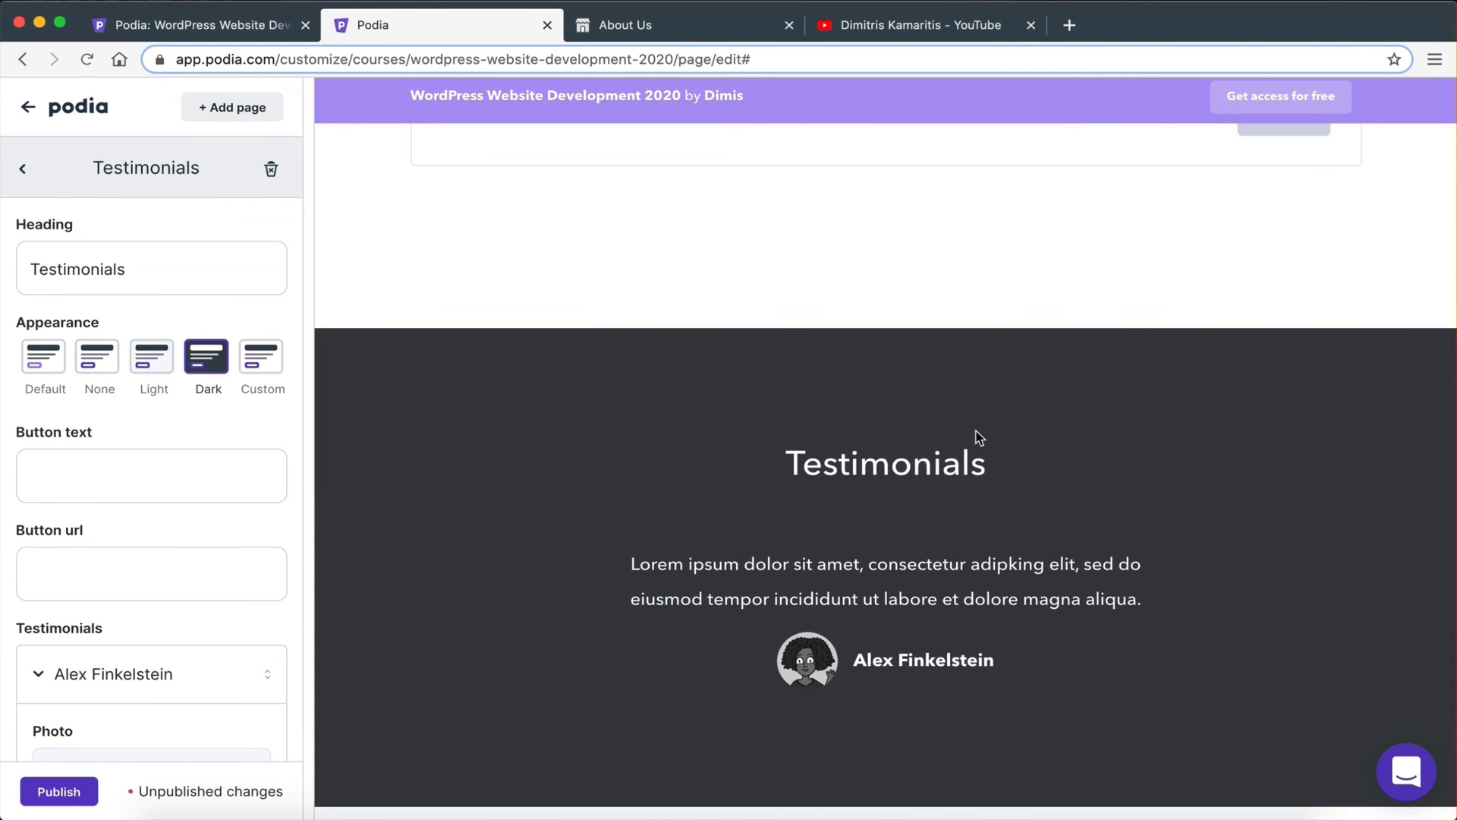
scroll(978, 434, "up", 9)
scroll(779, 360, "down", 10)
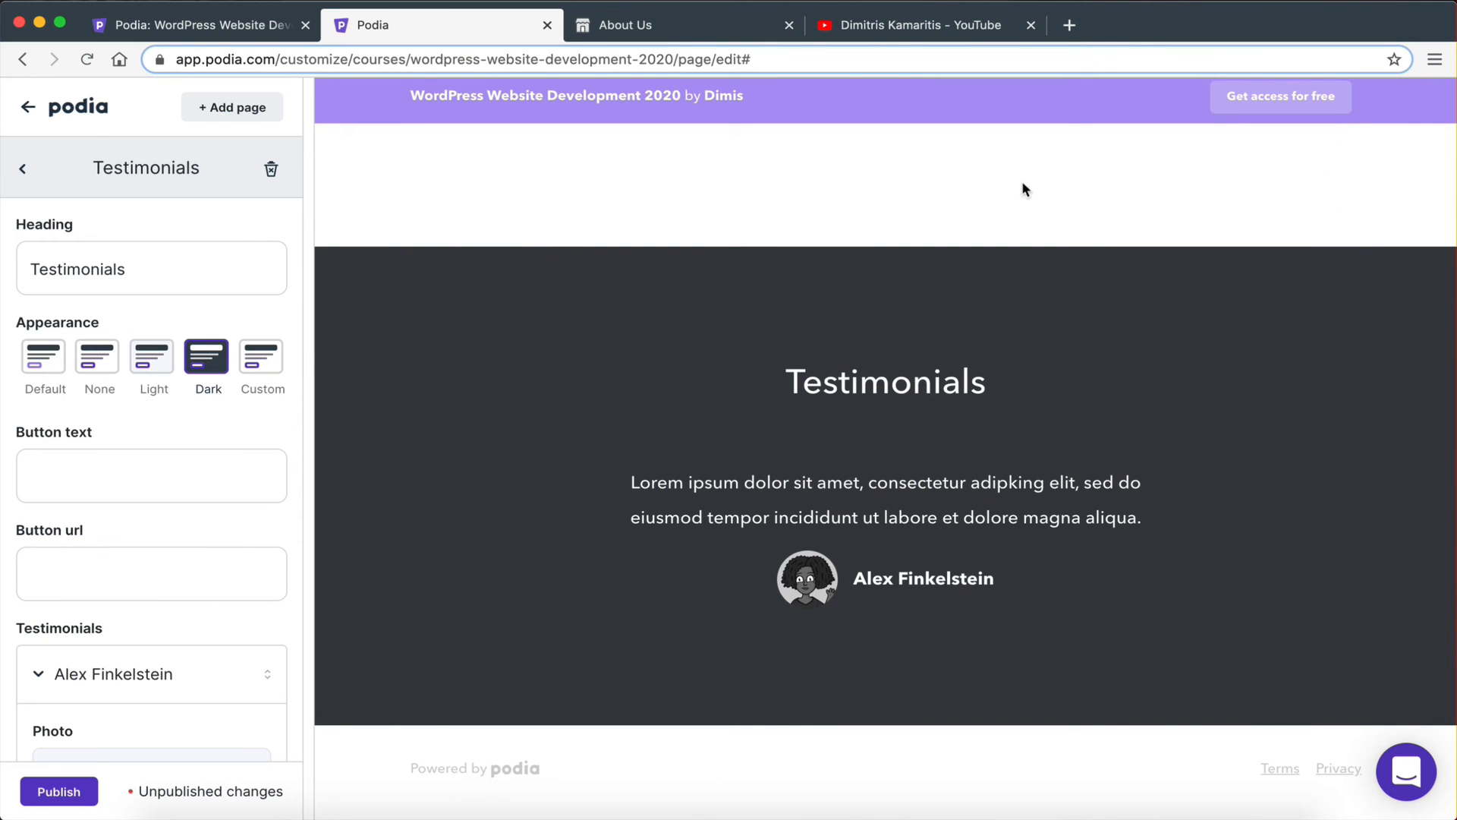
left_click(22, 169)
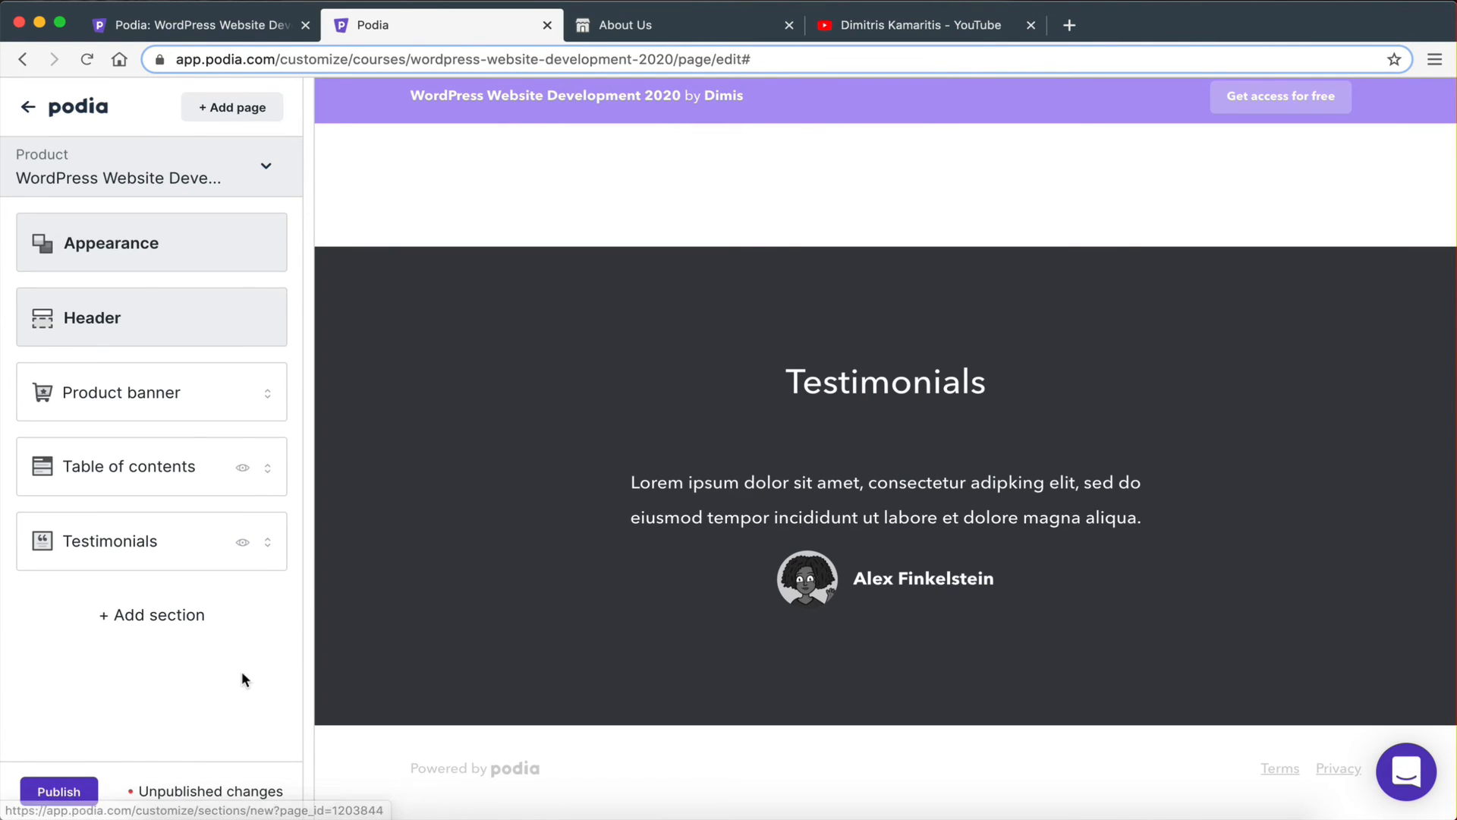
Add an FAQs section with its default question and answer below the testimonials and return to the section list.
left_click(183, 616)
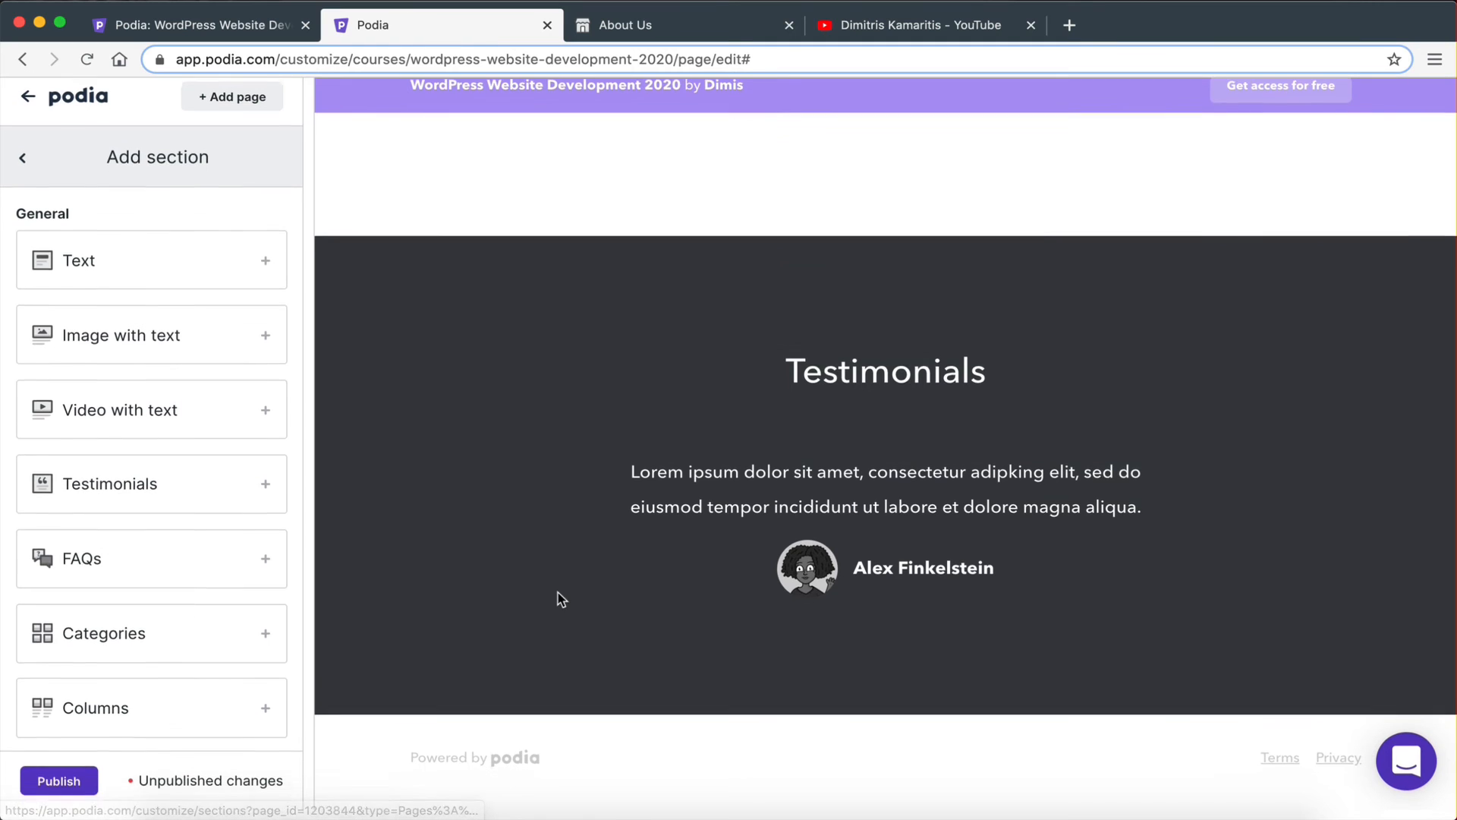
scroll(170, 638, "down", 3)
left_click(136, 352)
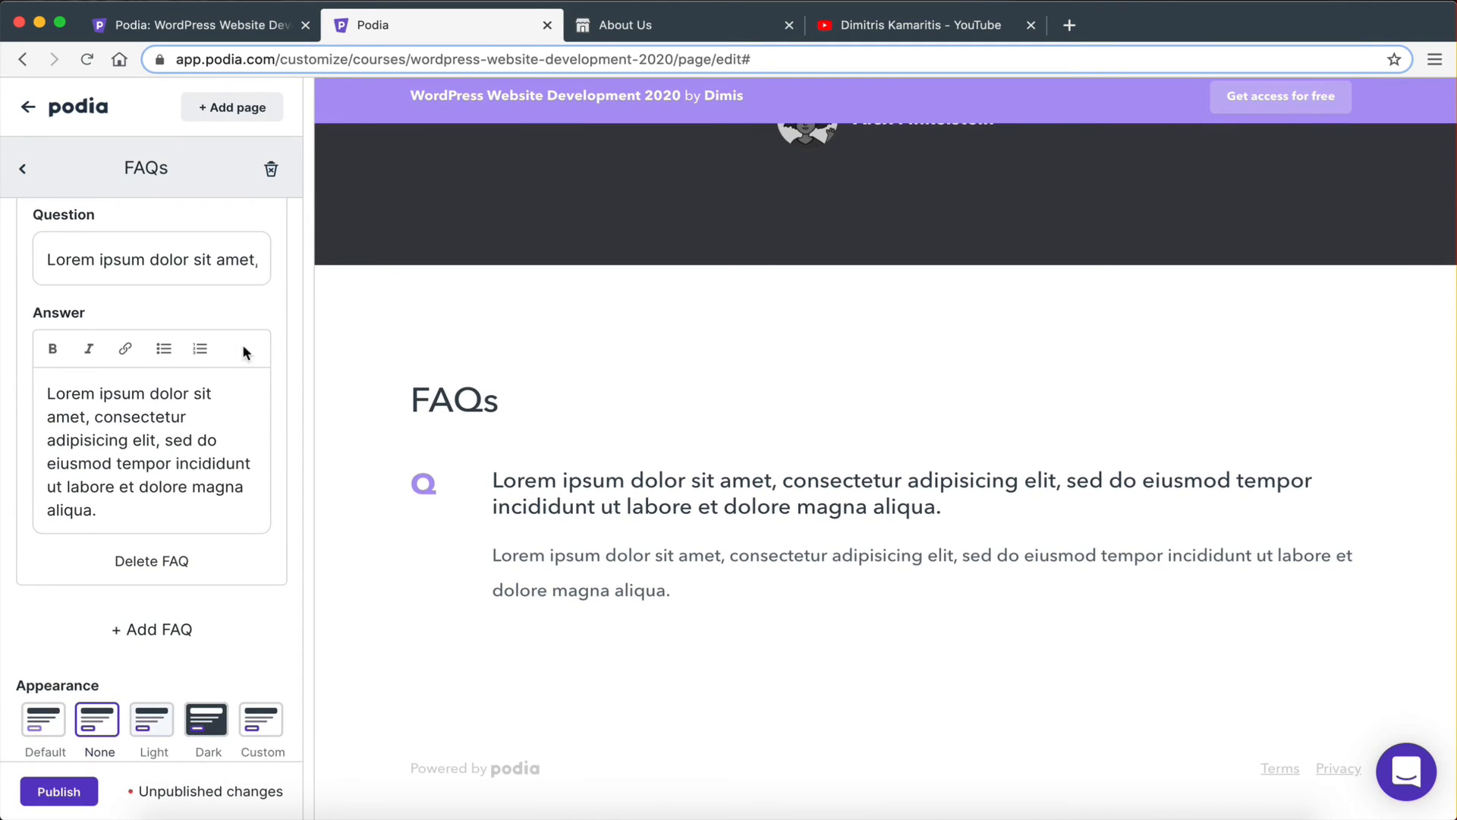
left_click(23, 168)
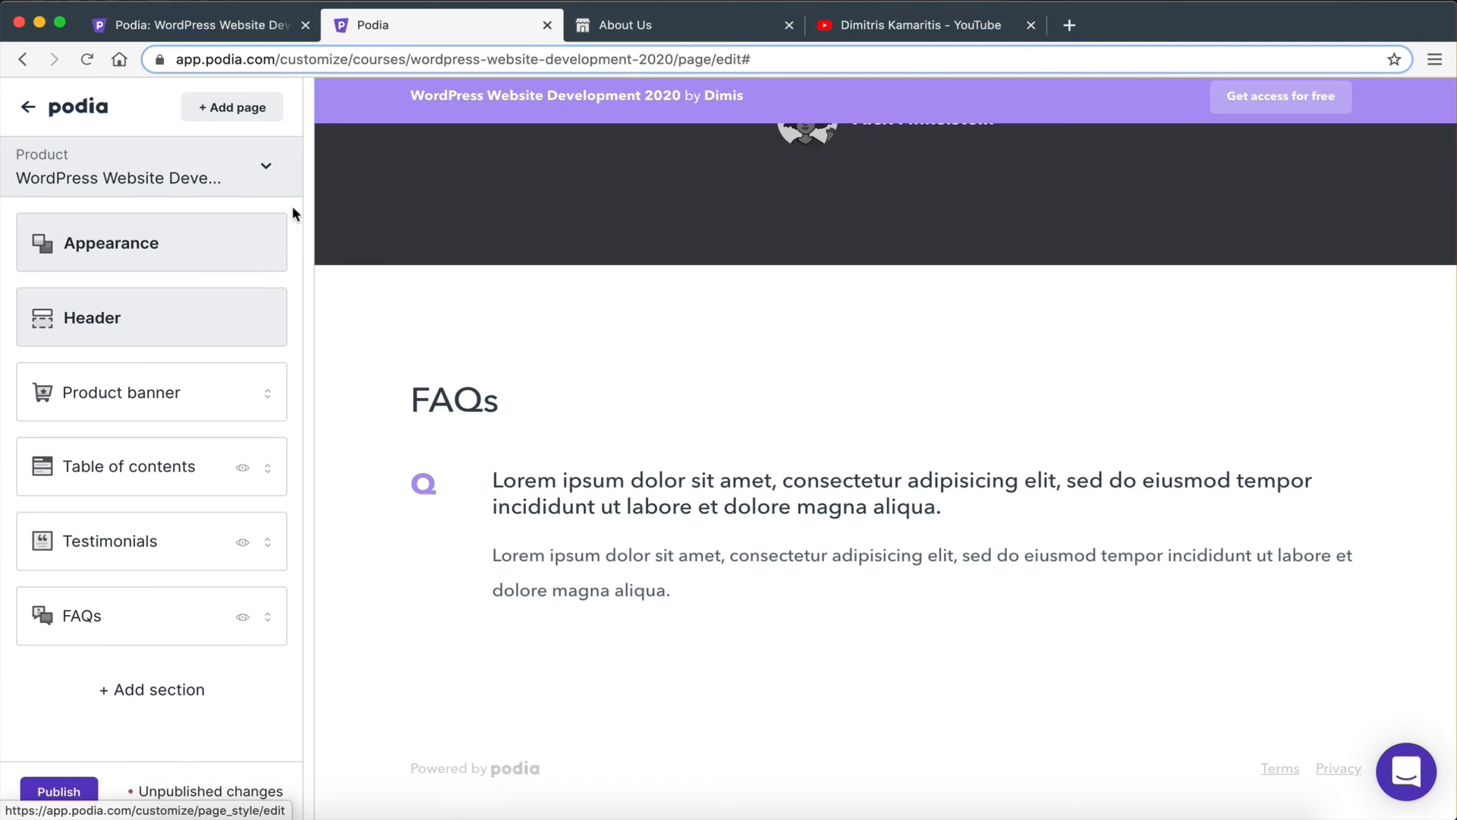
Examine the remaining General and Global section types that can be added to the course page without adding one.
left_click(201, 698)
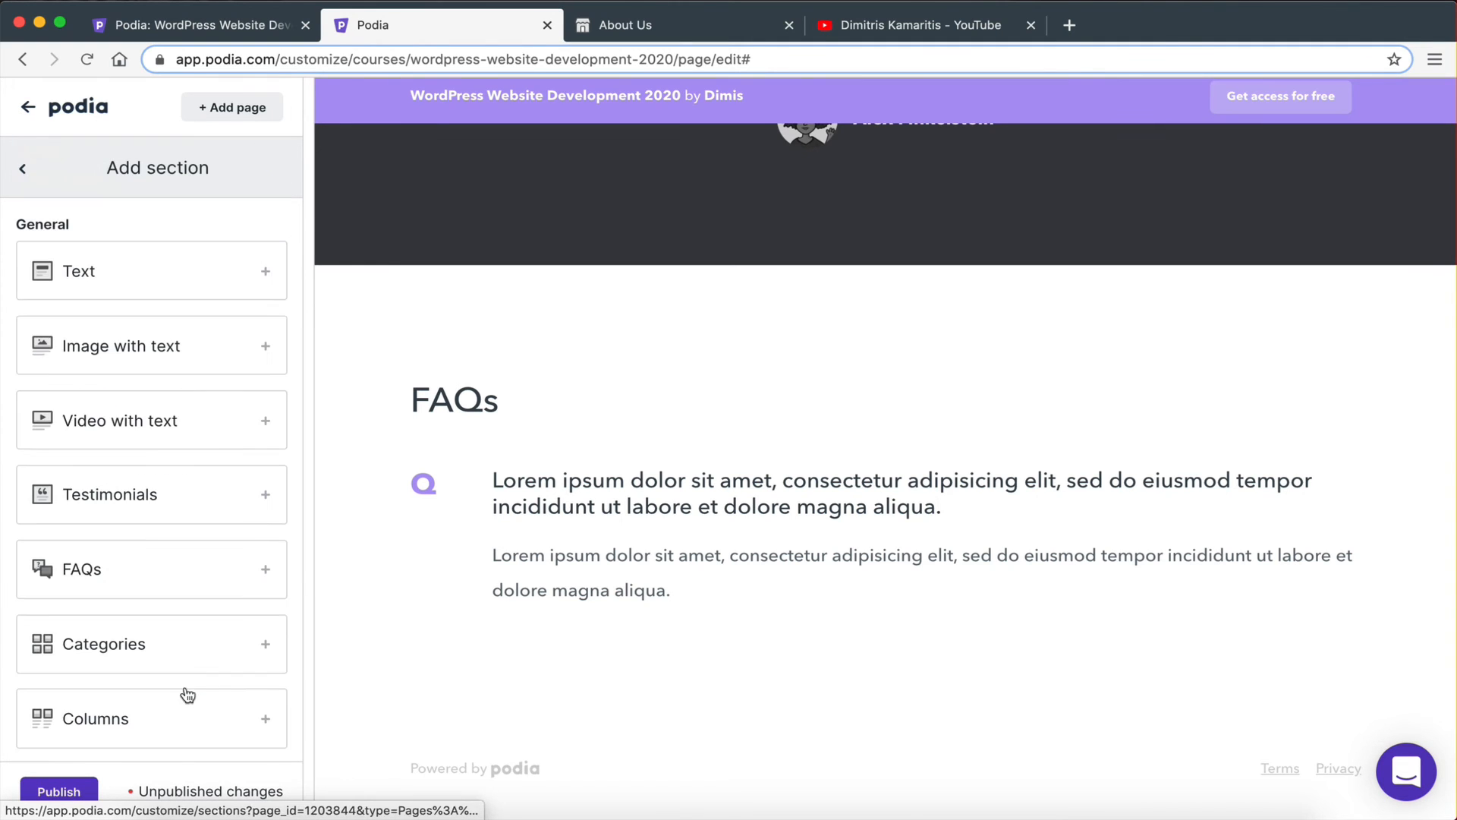
scroll(254, 537, "down", 3)
scroll(254, 537, "up", 3)
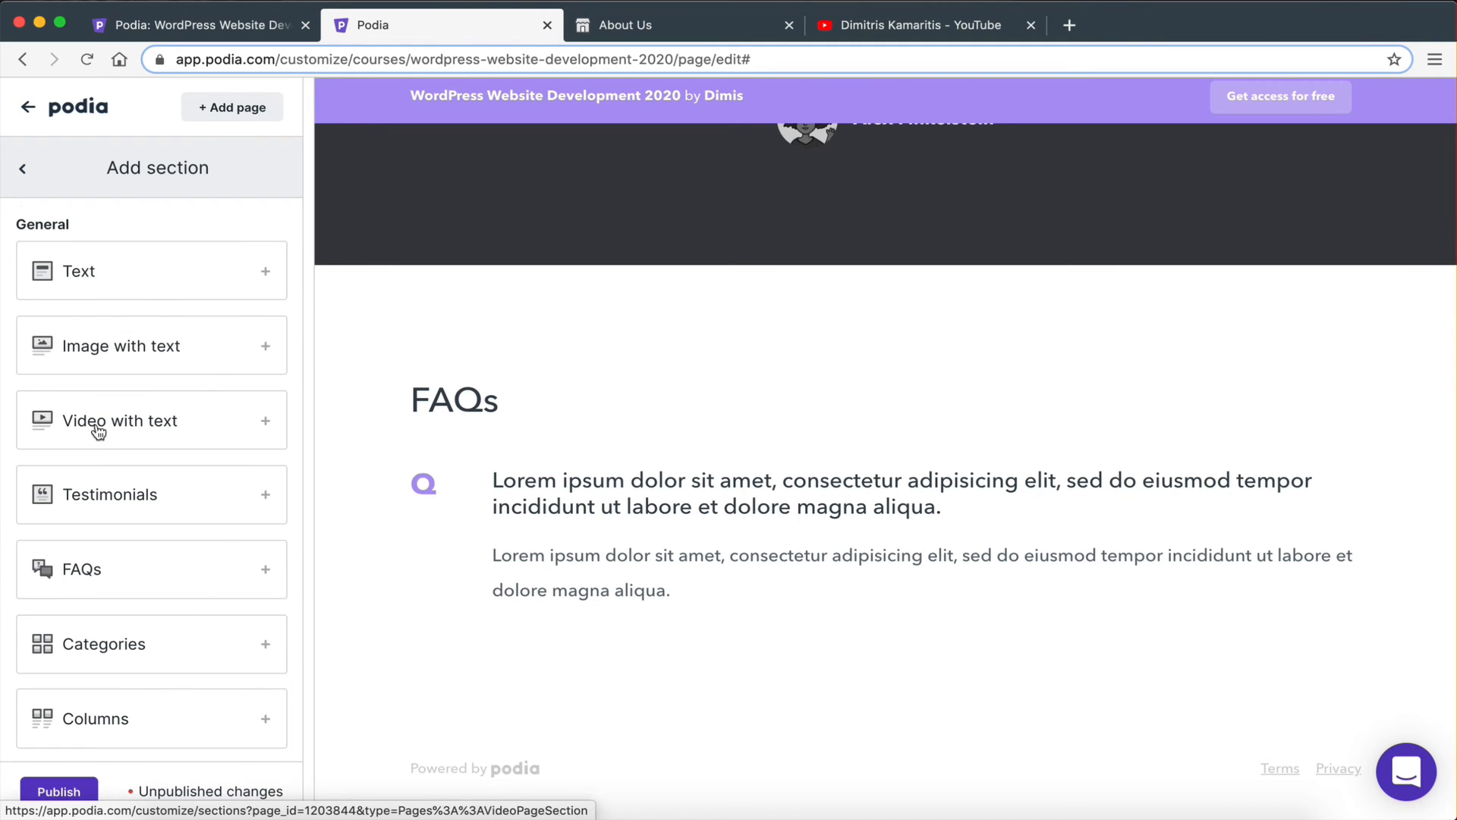
scroll(170, 599, "down", 3)
scroll(116, 521, "up", 5)
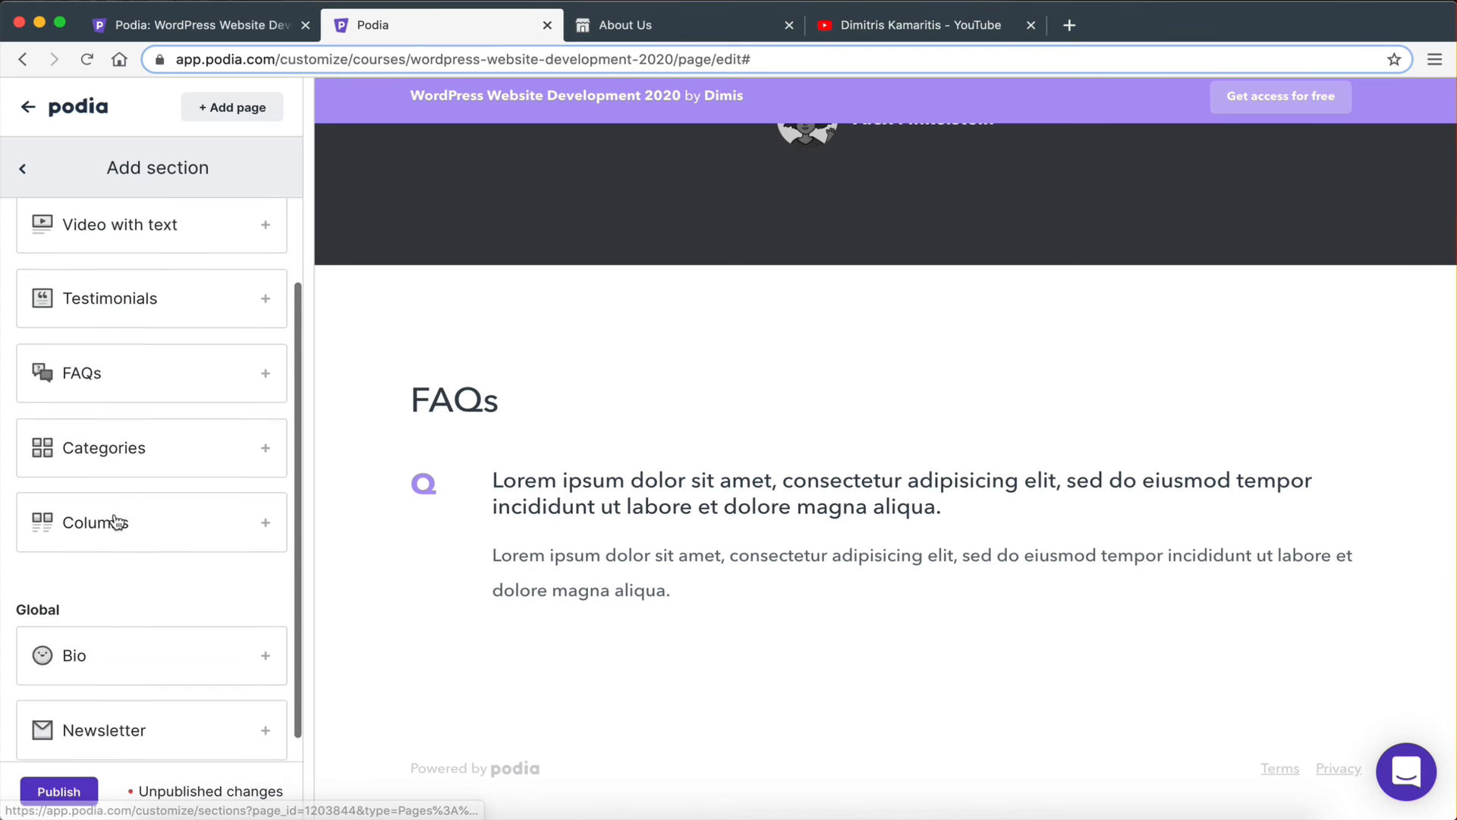
scroll(116, 522, "down", 3)
scroll(116, 521, "up", 3)
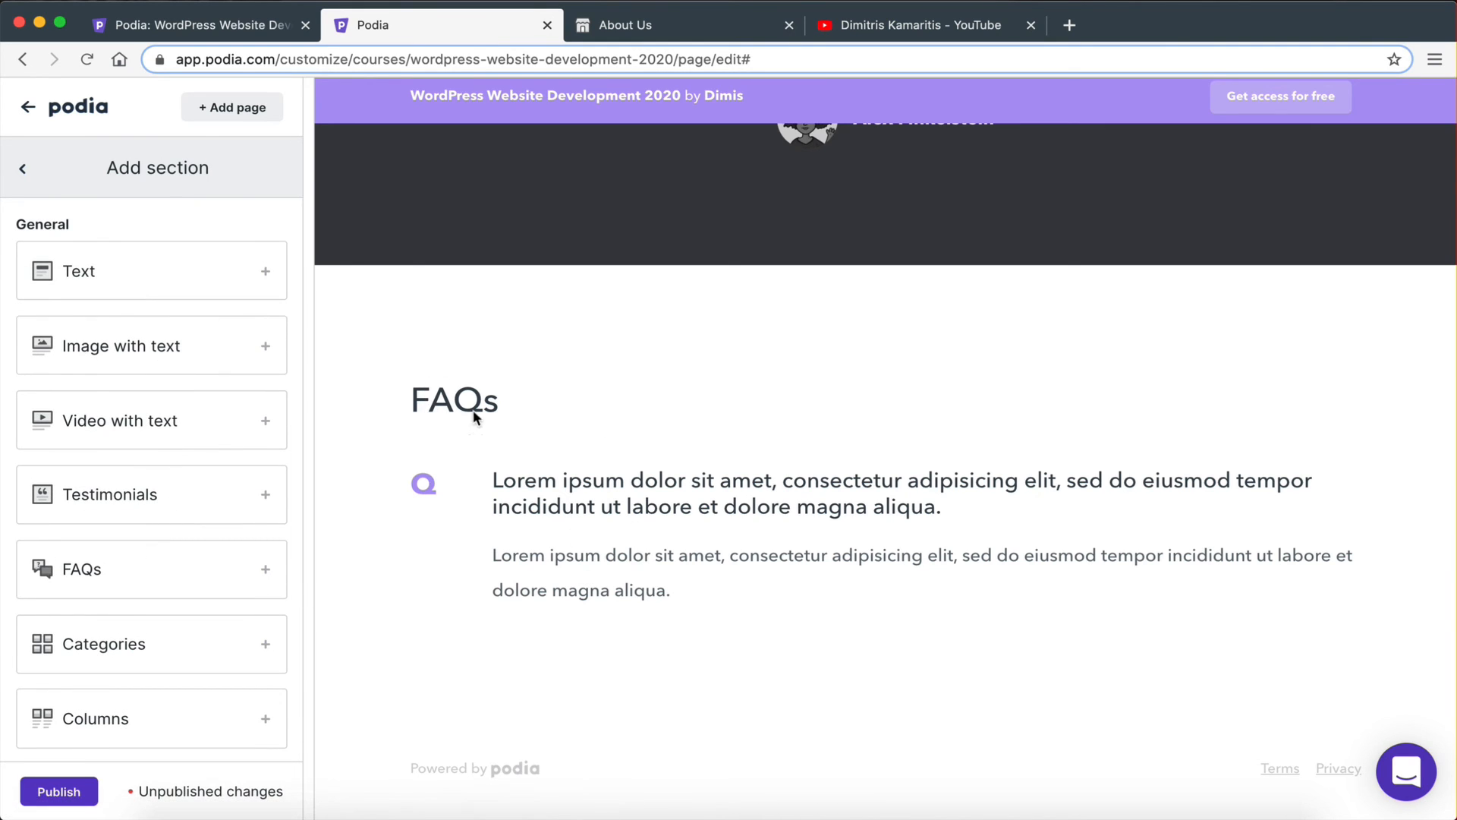
left_click(22, 167)
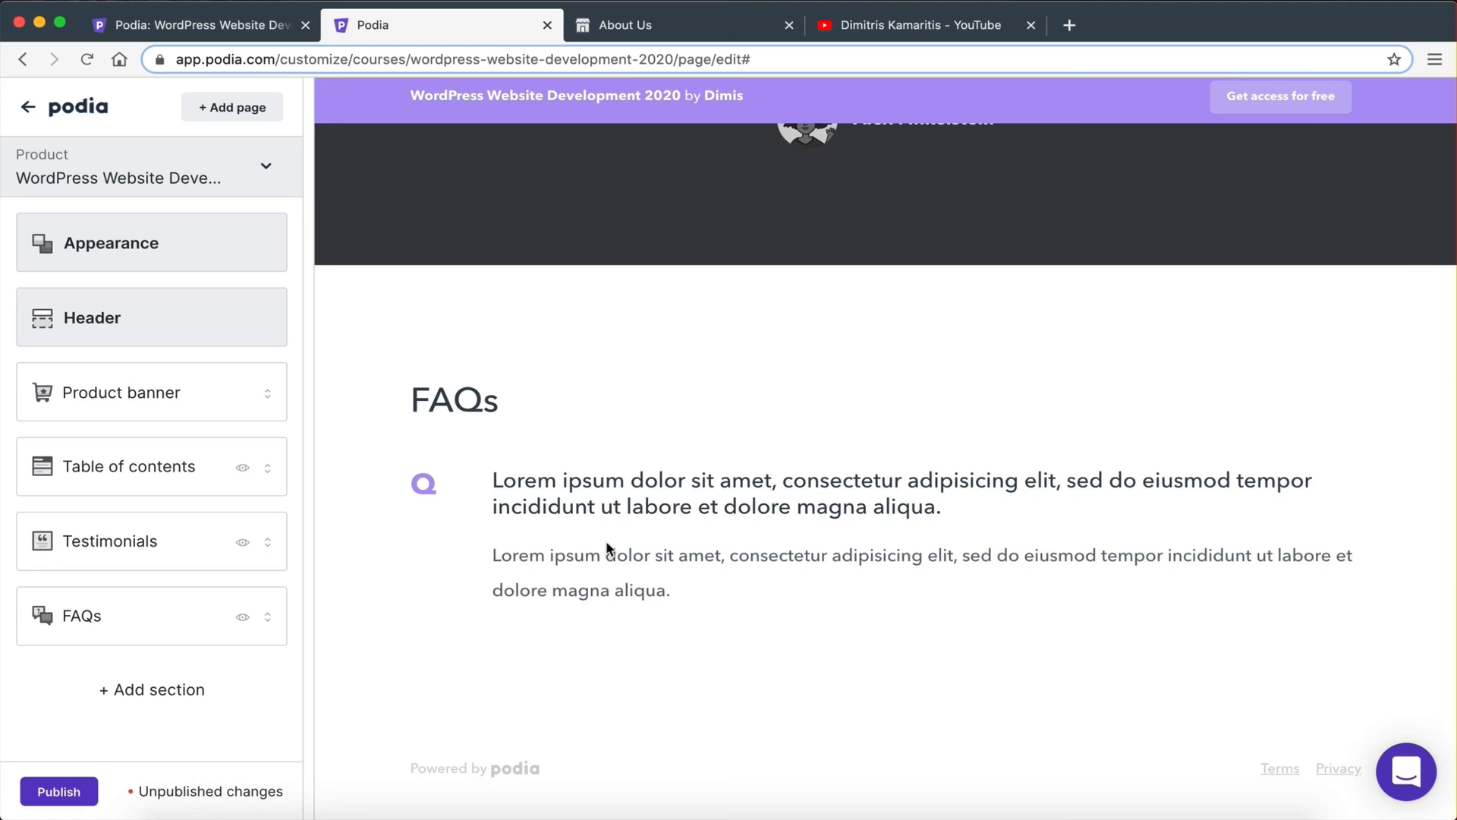
Review the whole course page preview from the product banner through Contents and Testimonials down to the FAQs.
scroll(607, 548, "up", 20)
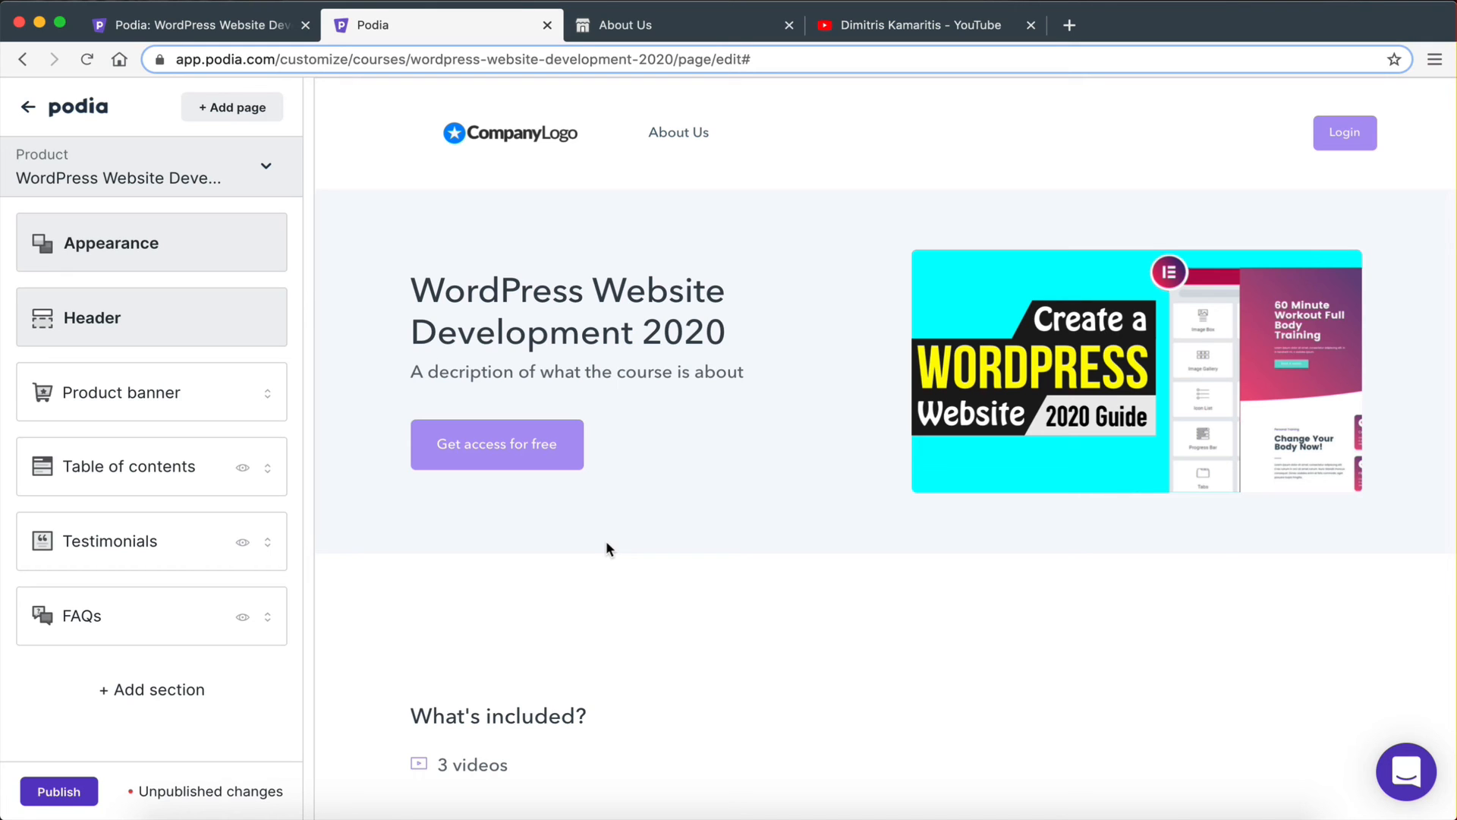
scroll(606, 541, "down", 10)
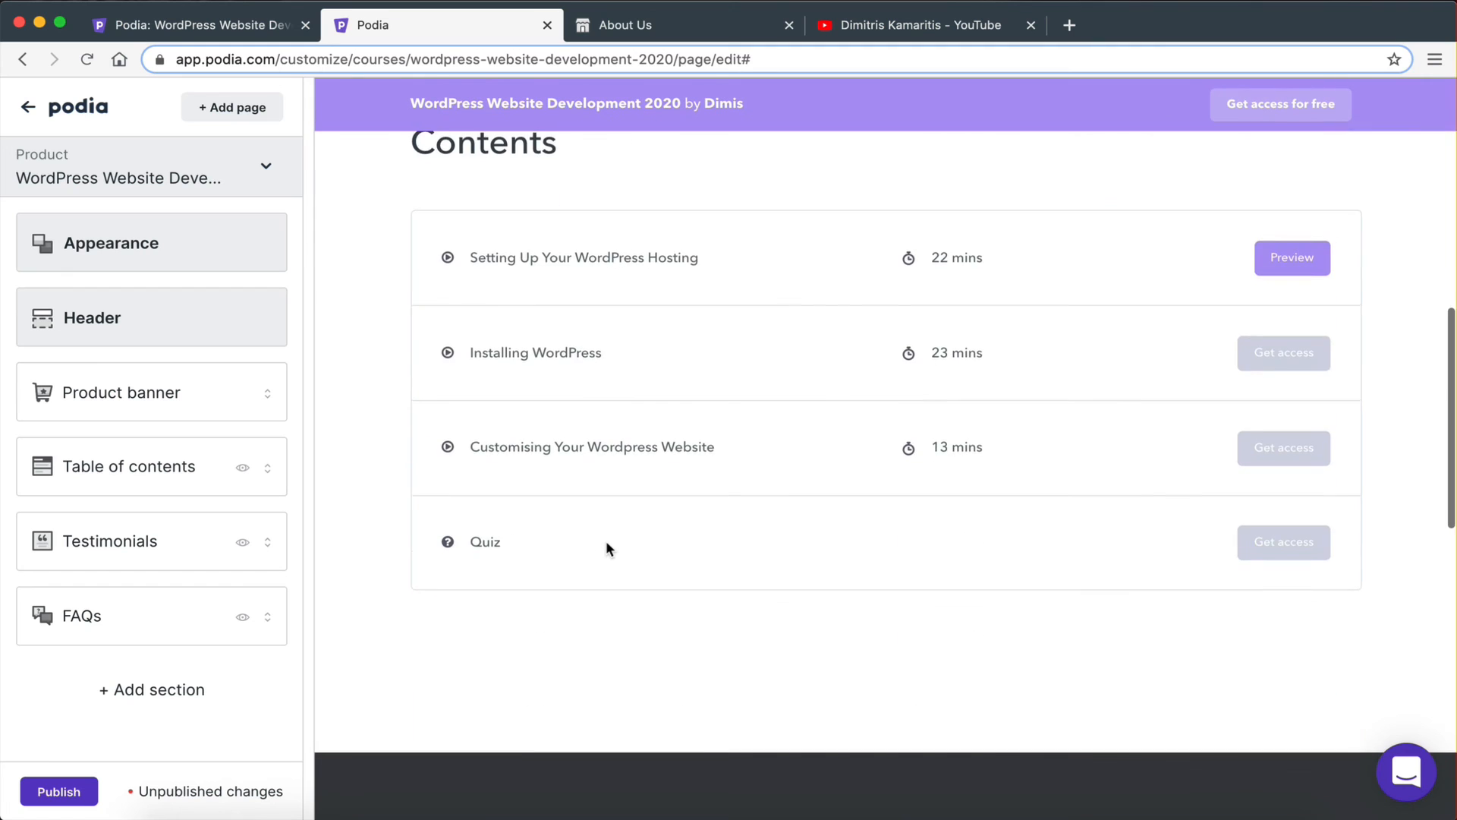
scroll(608, 542, "down", 8)
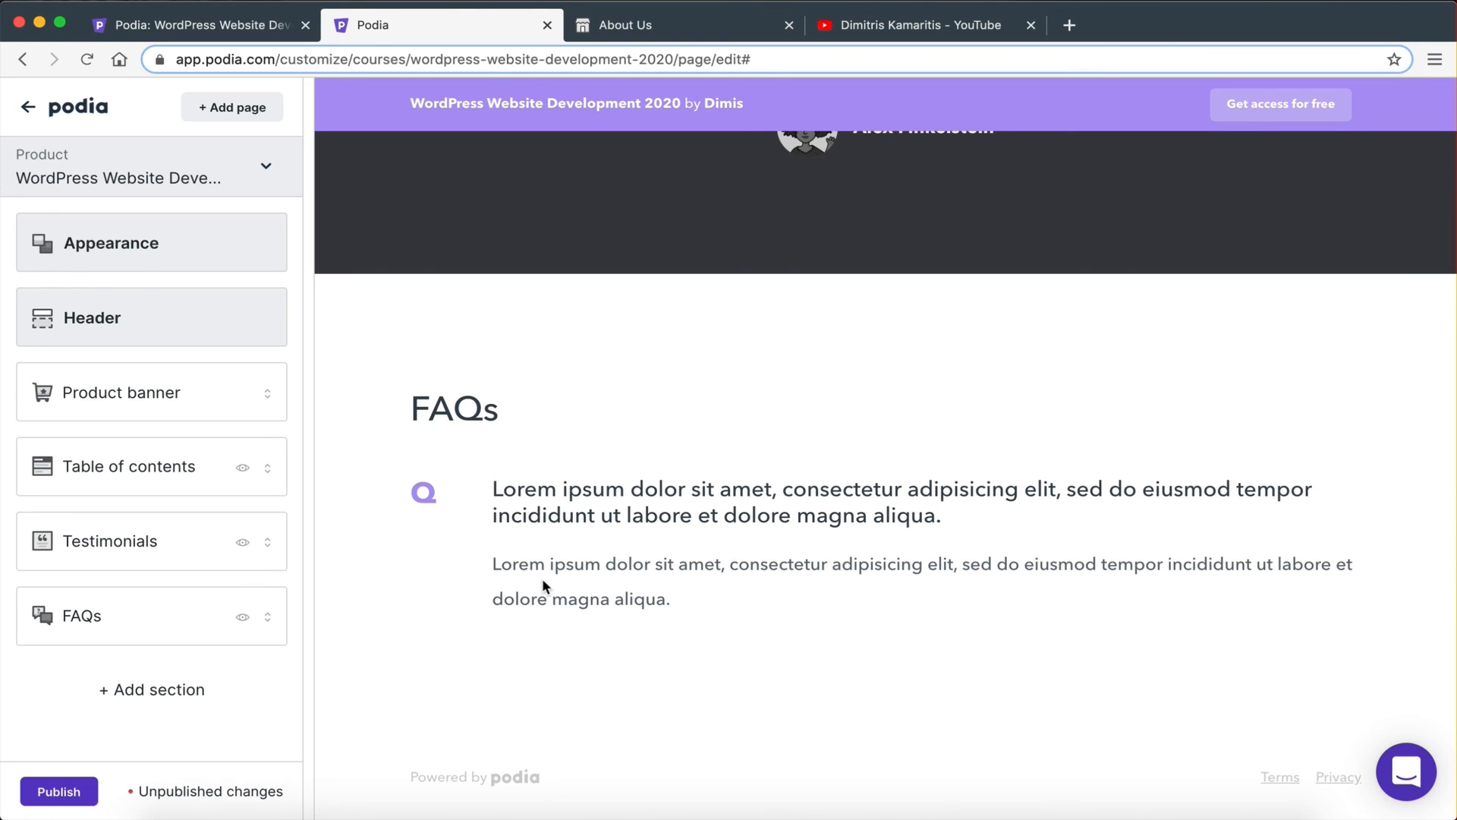
scroll(542, 583, "up", 15)
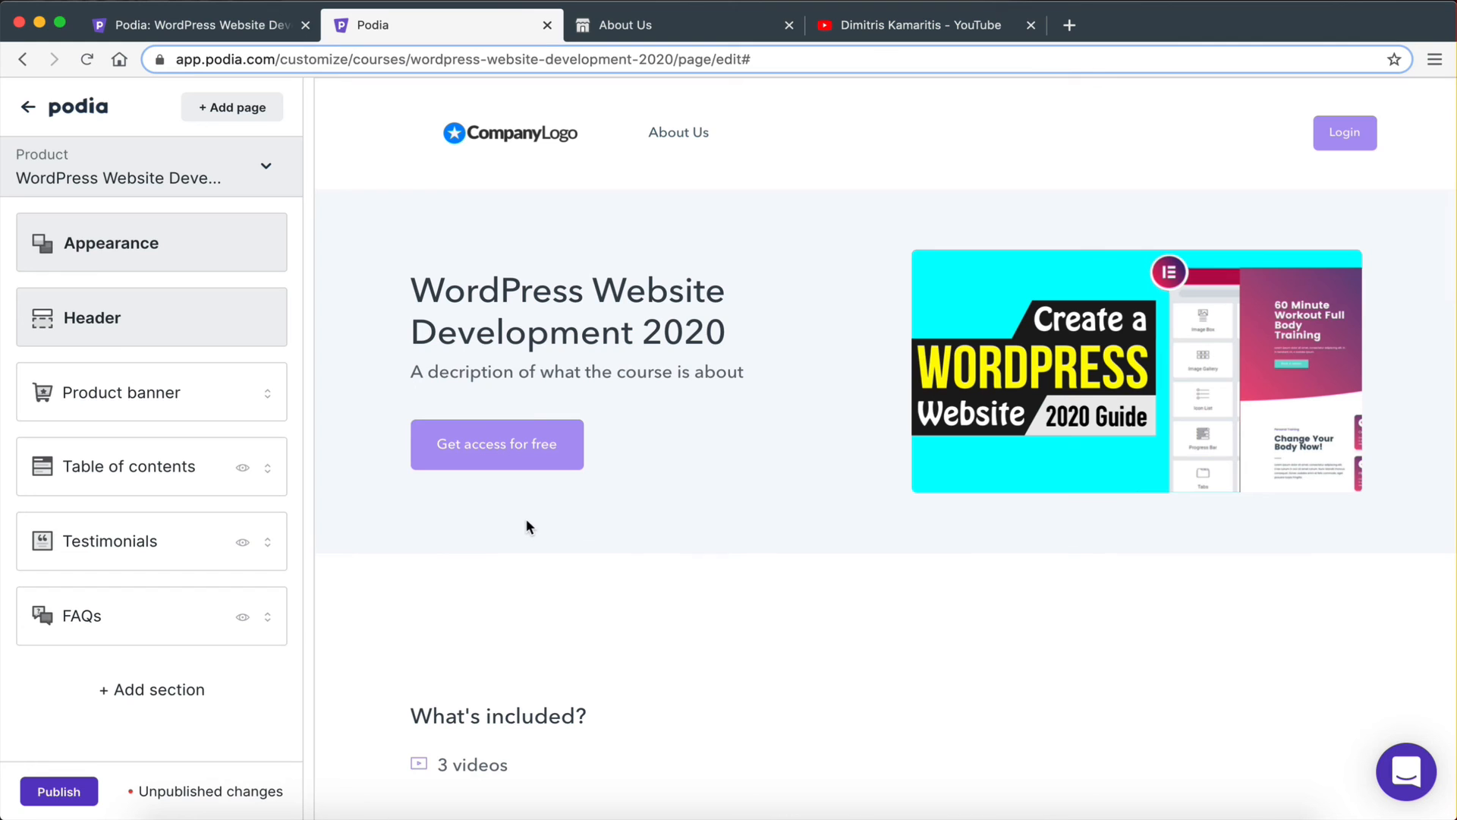
scroll(526, 518, "down", 15)
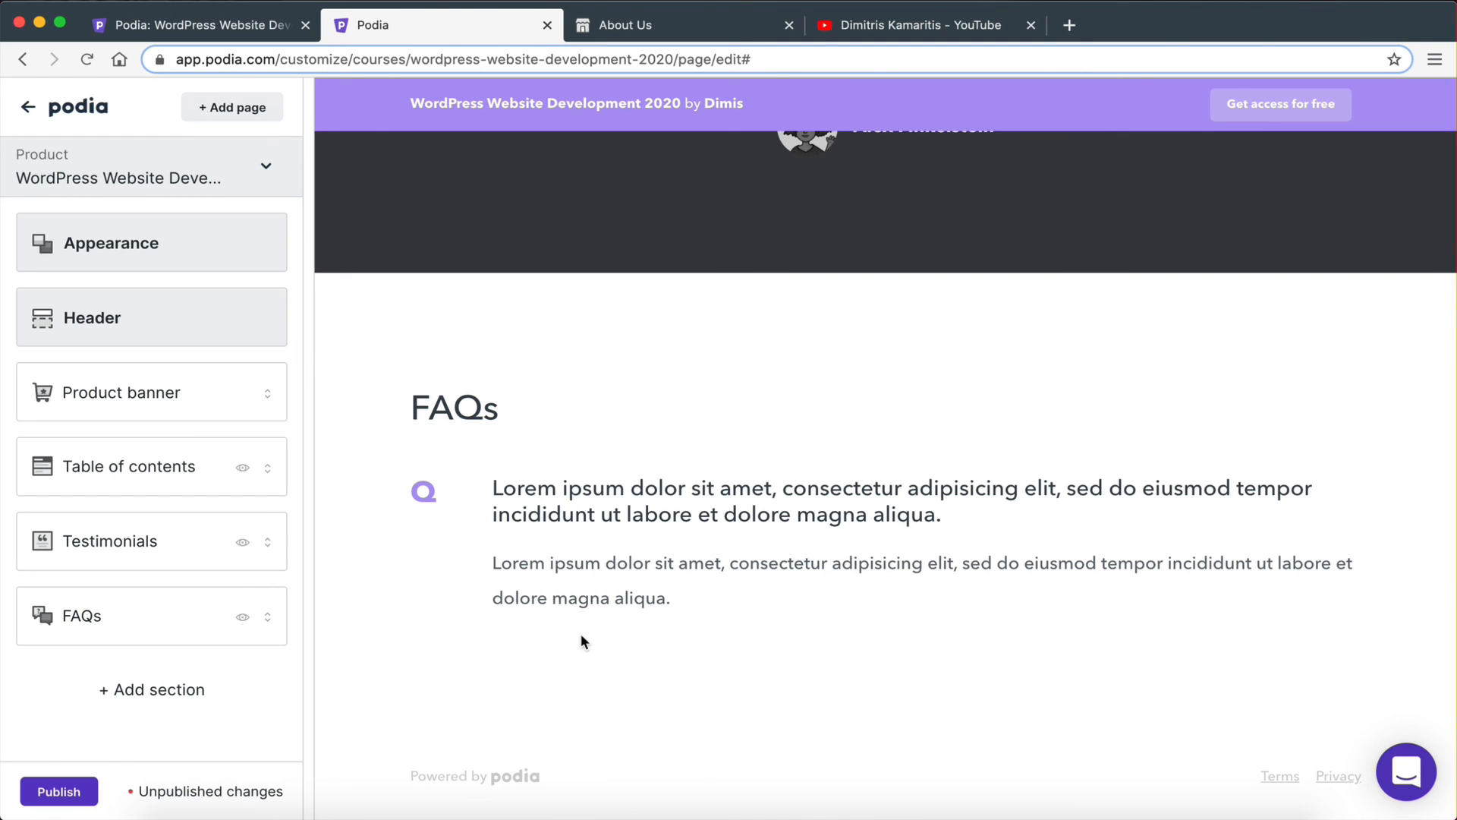
scroll(583, 641, "up", 15)
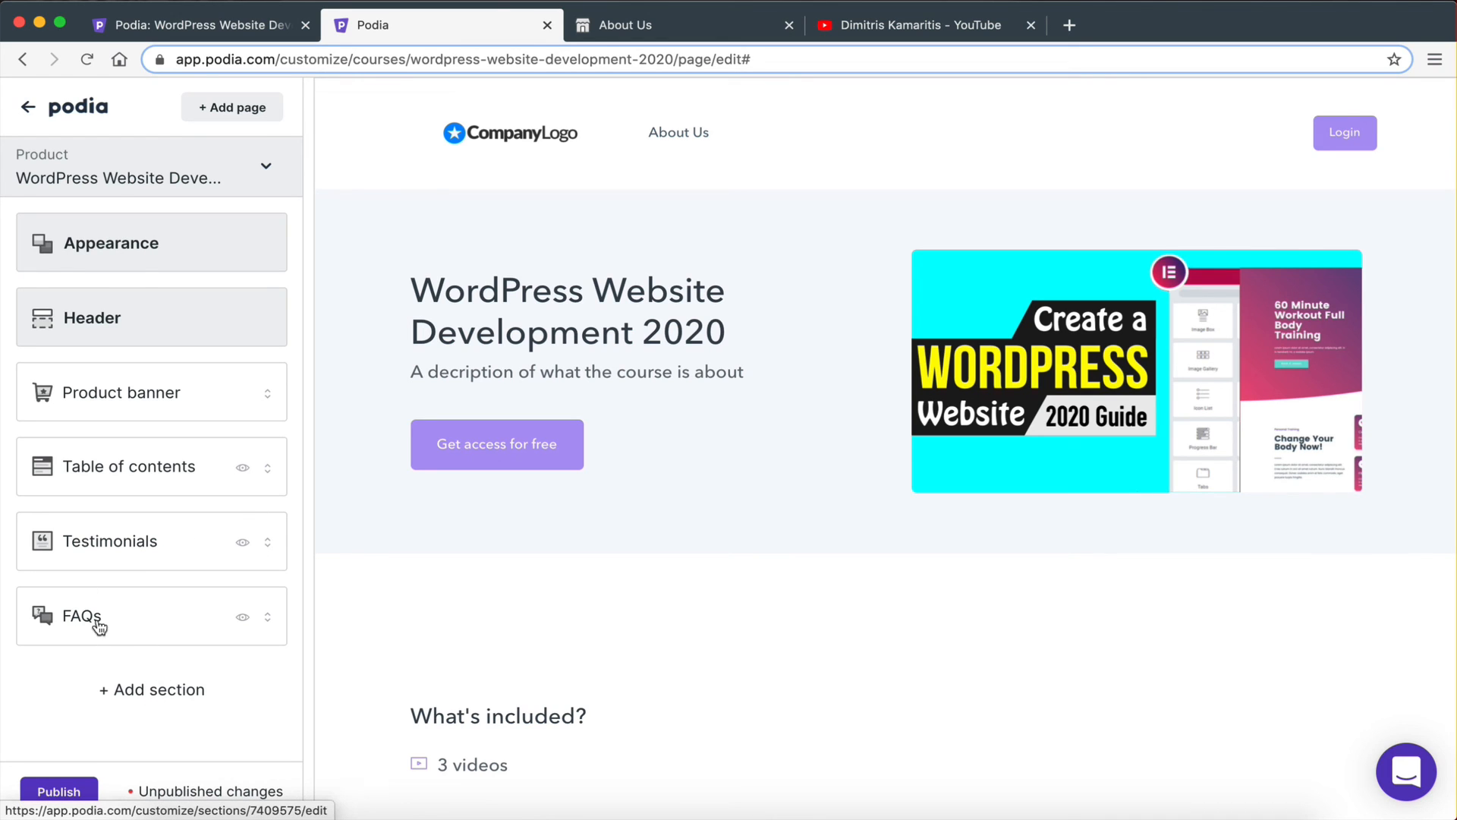
scroll(639, 558, "down", 15)
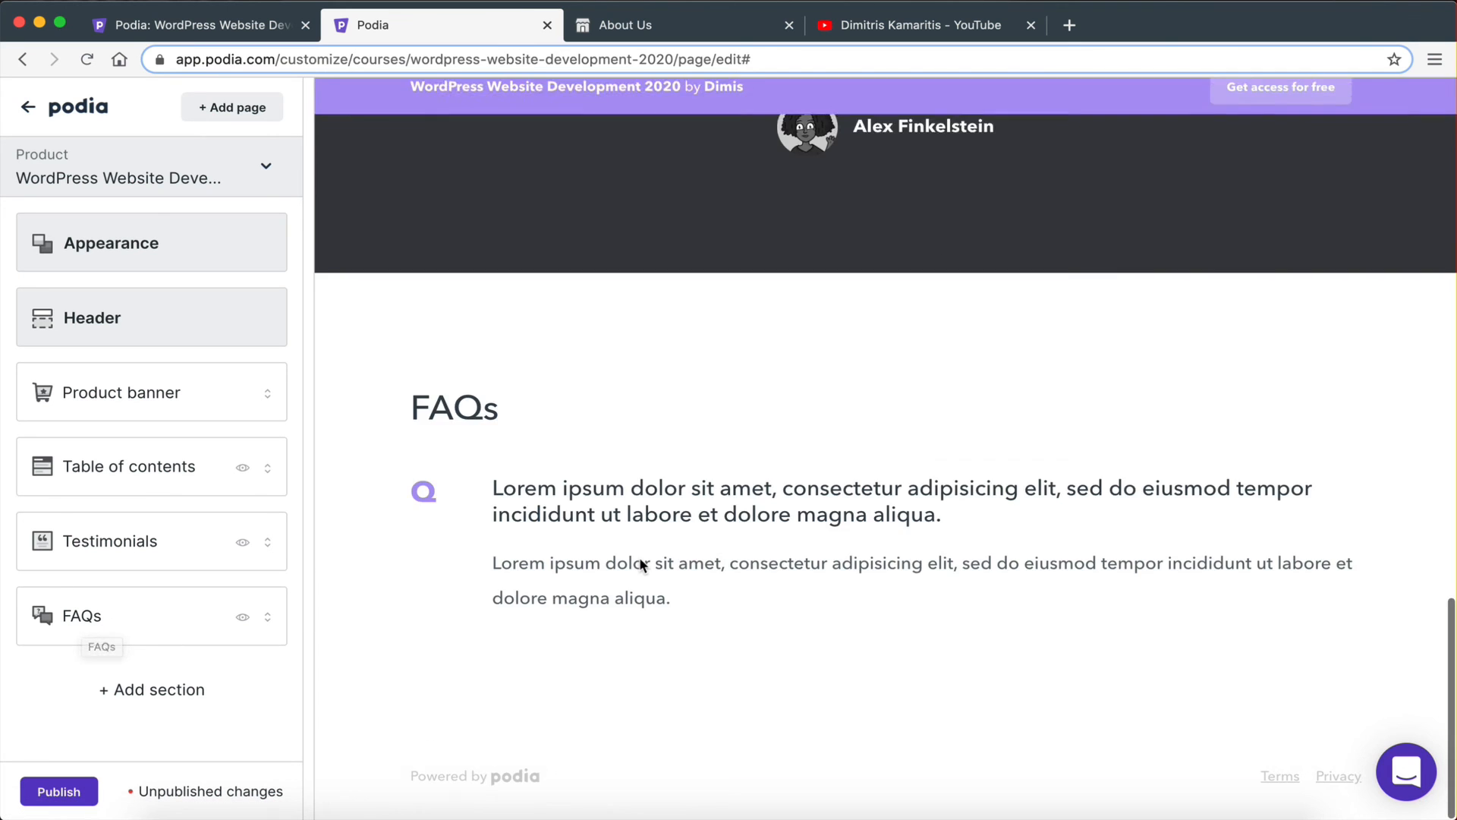
scroll(639, 557, "down", 3)
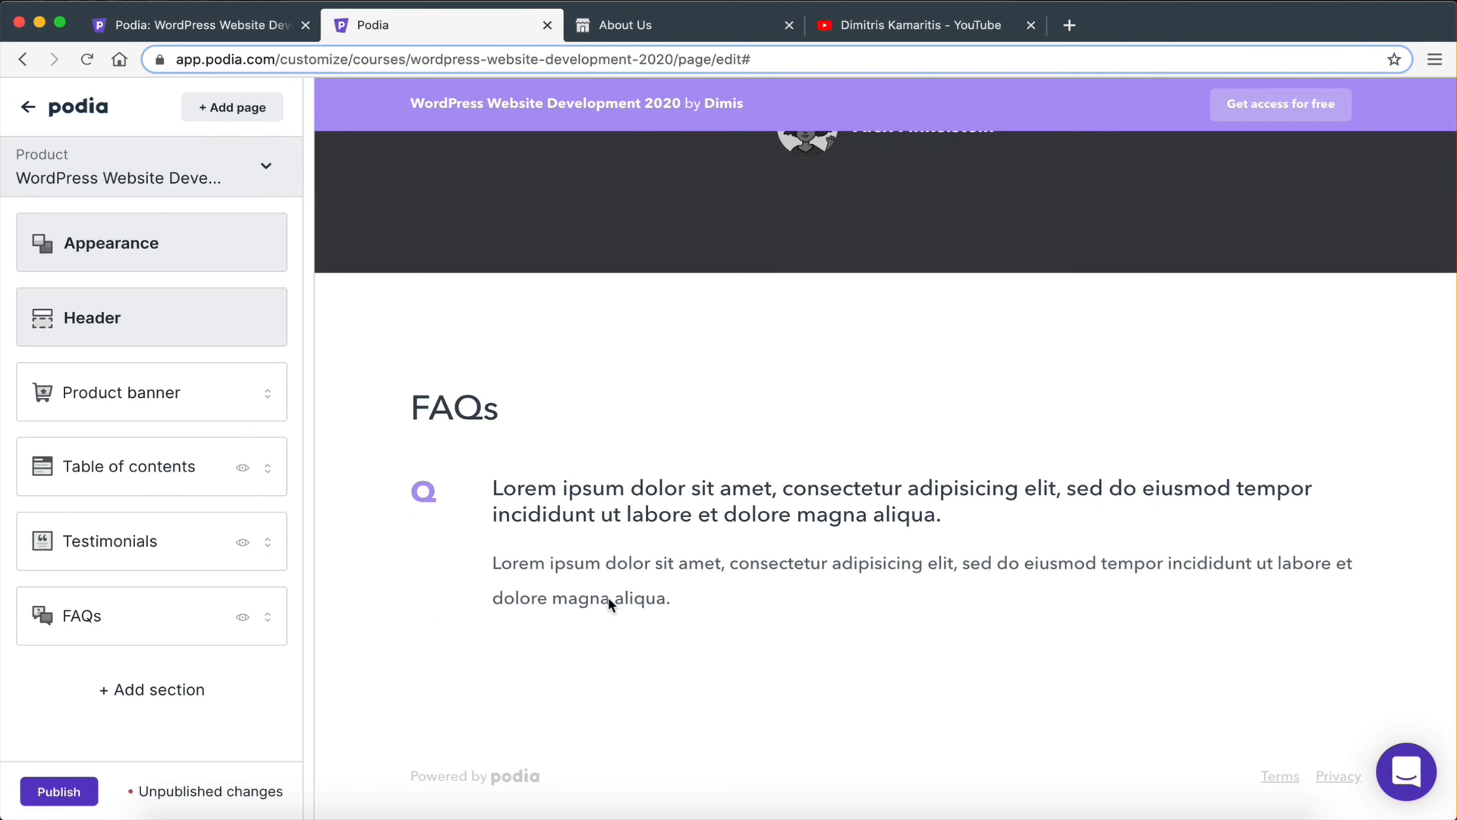
scroll(608, 607, "up", 20)
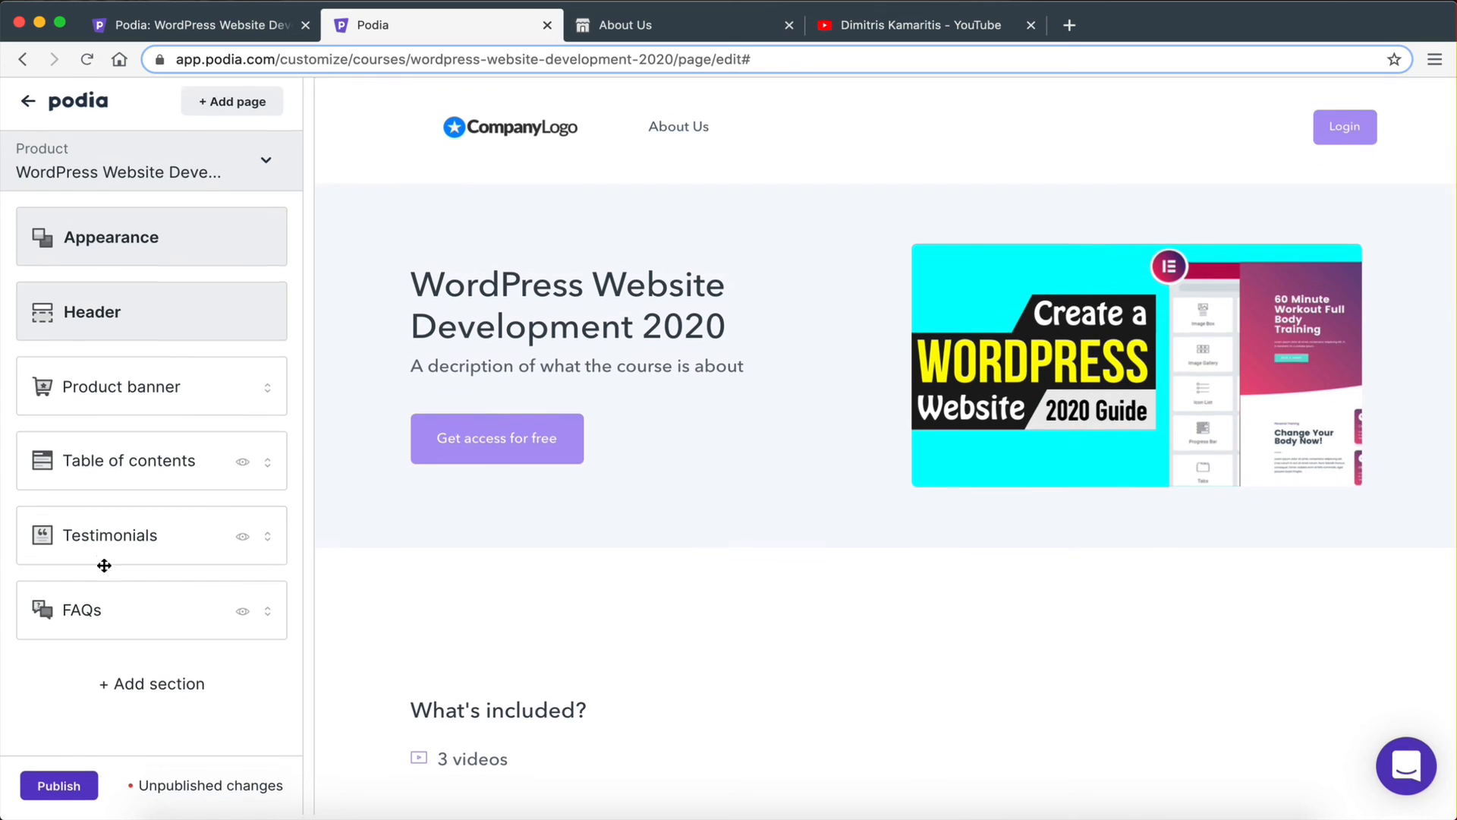
Add a Newsletter section to the end of the course page and set its appearance to Dark.
left_click(148, 686)
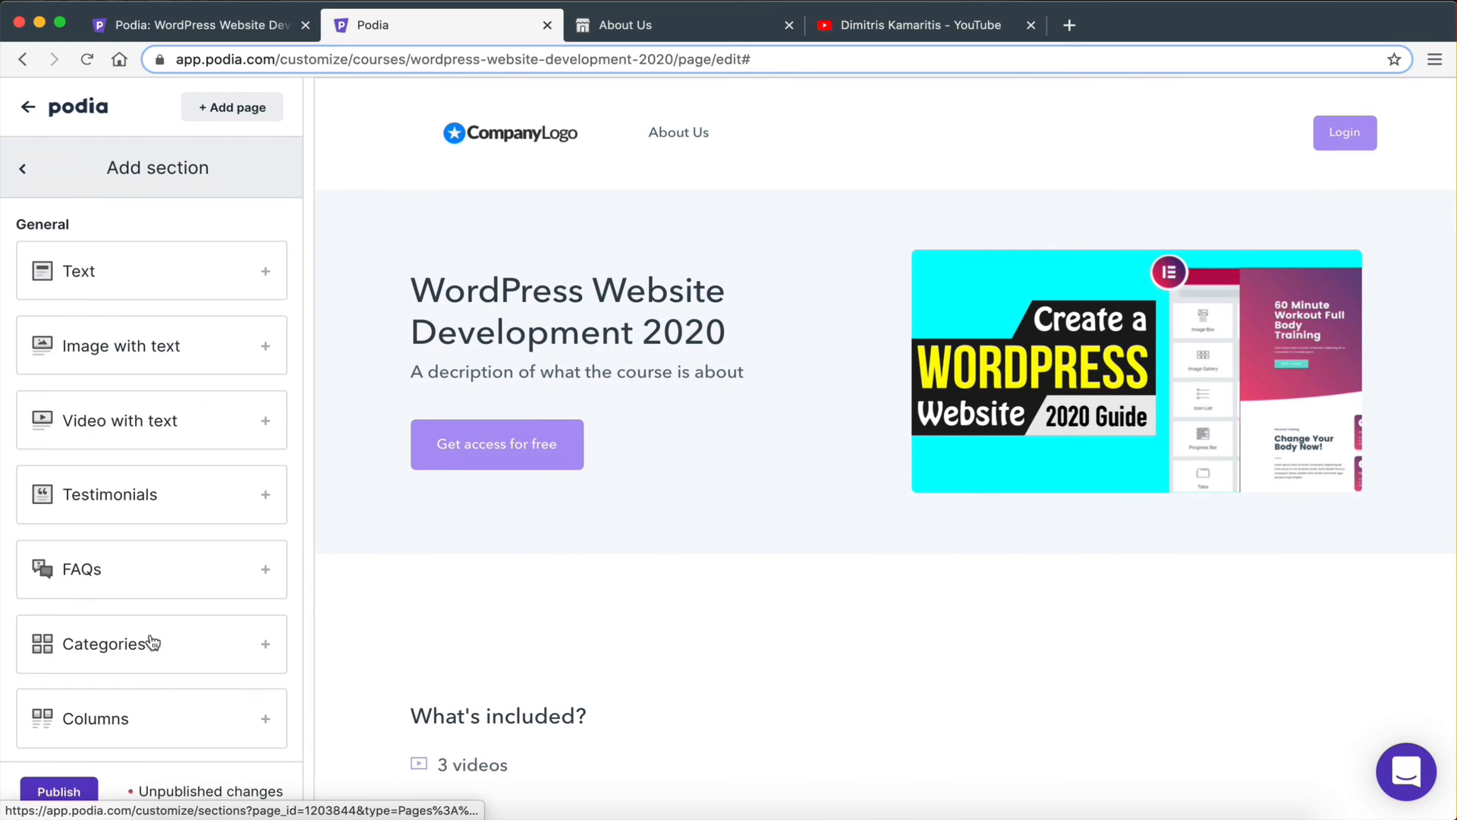
scroll(151, 638, "down", 3)
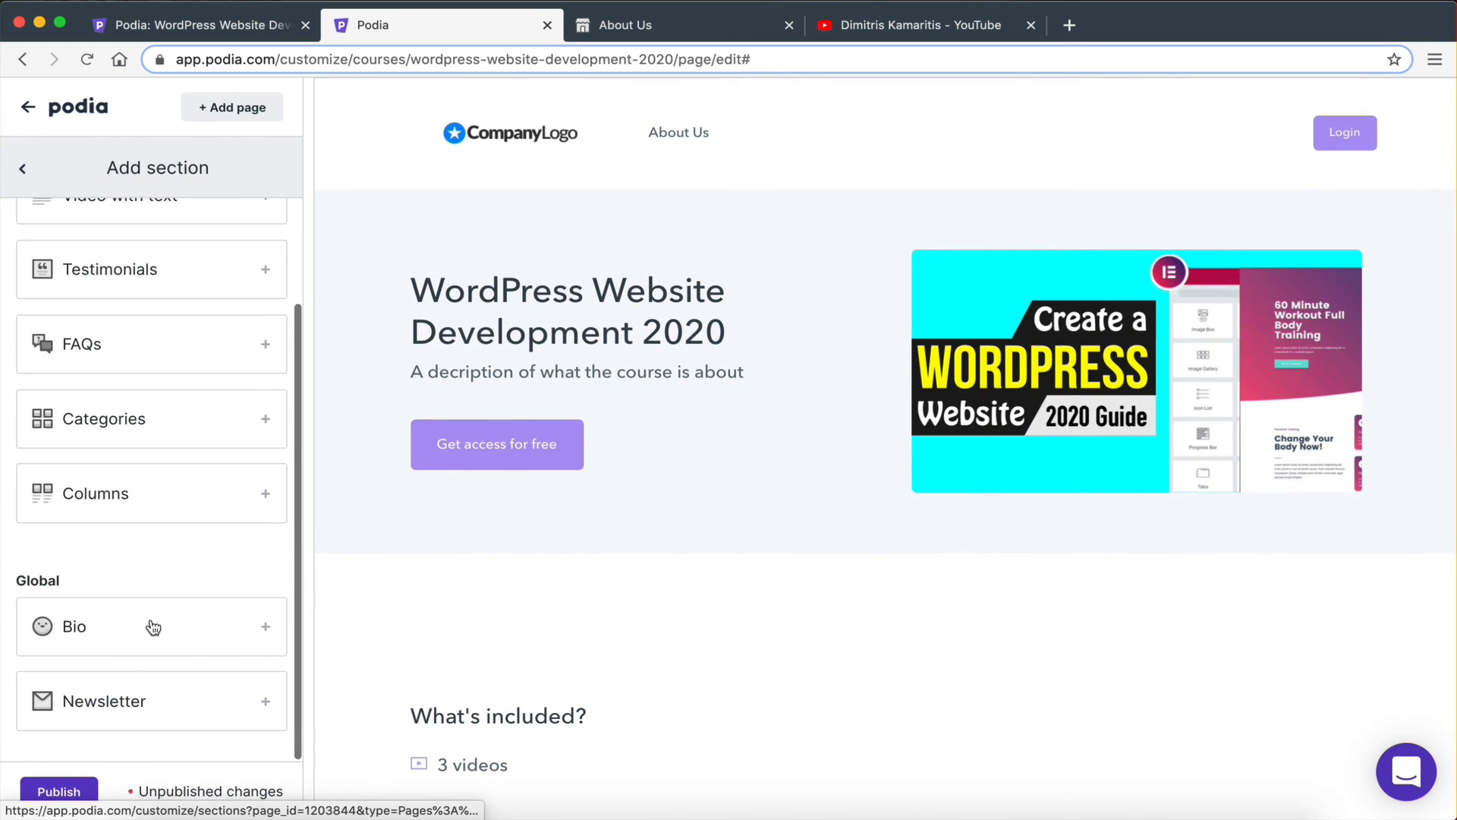
left_click(85, 707)
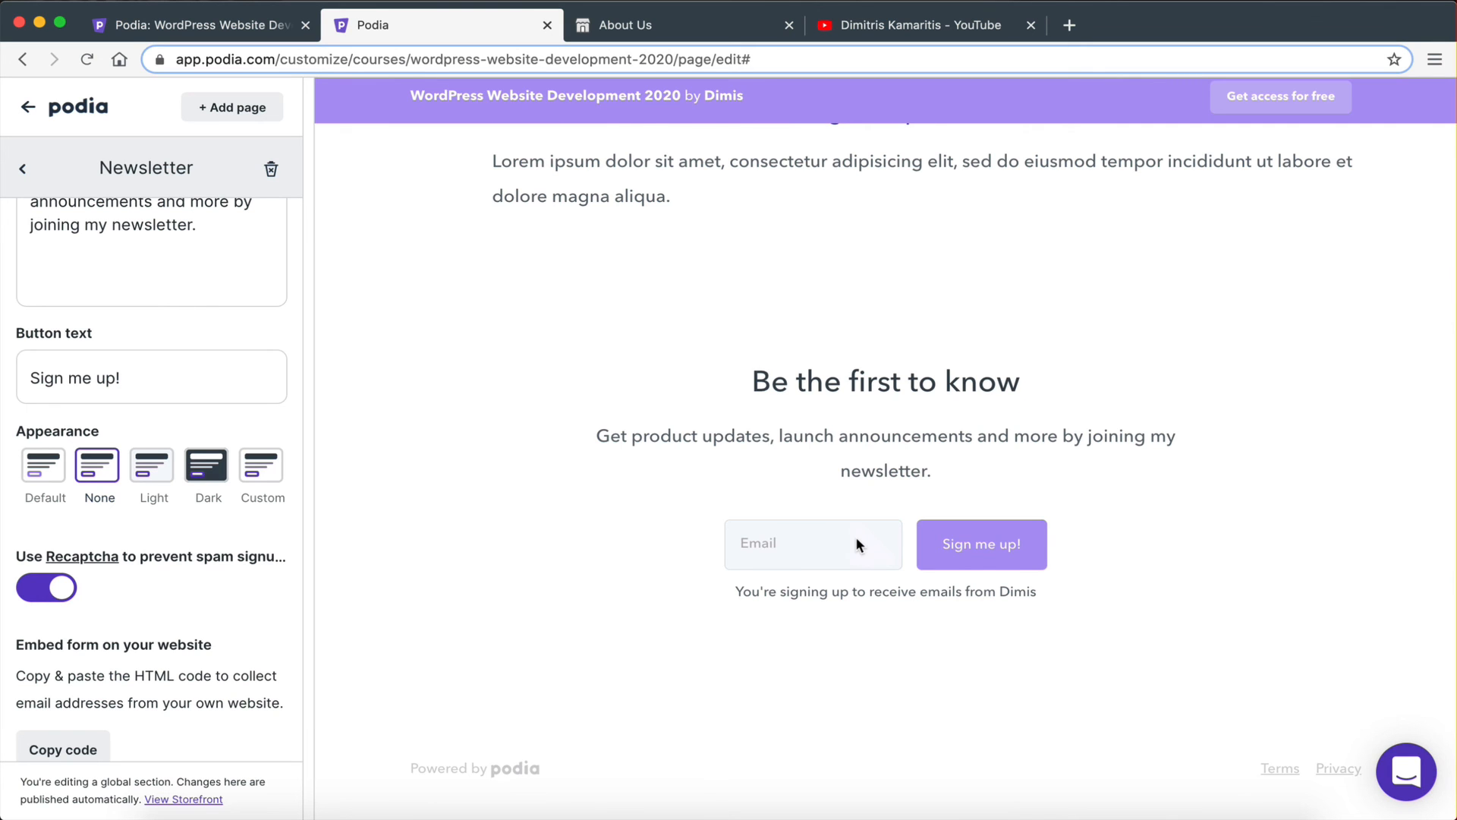
scroll(858, 544, "up", 20)
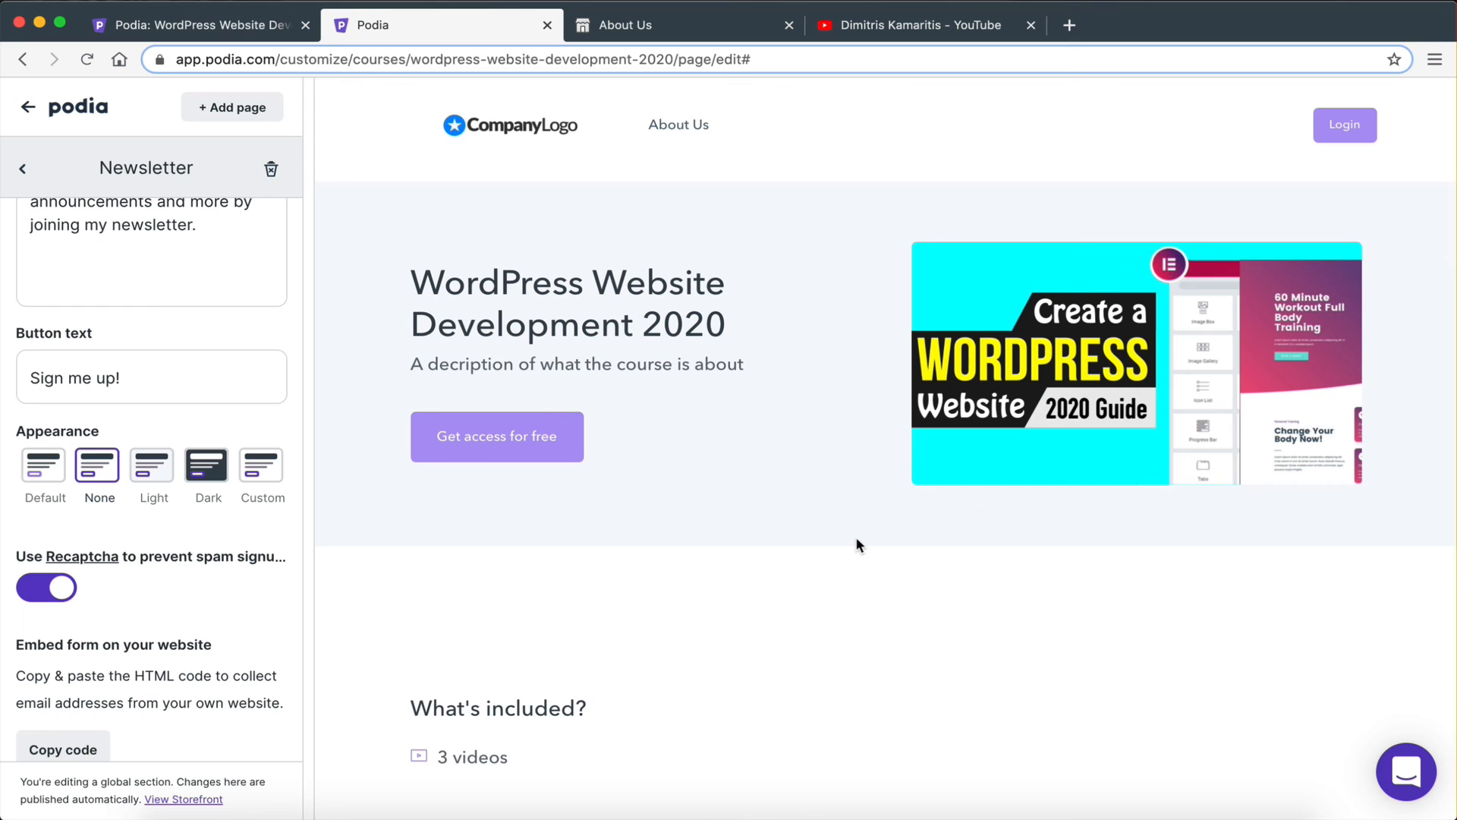
scroll(858, 544, "down", 20)
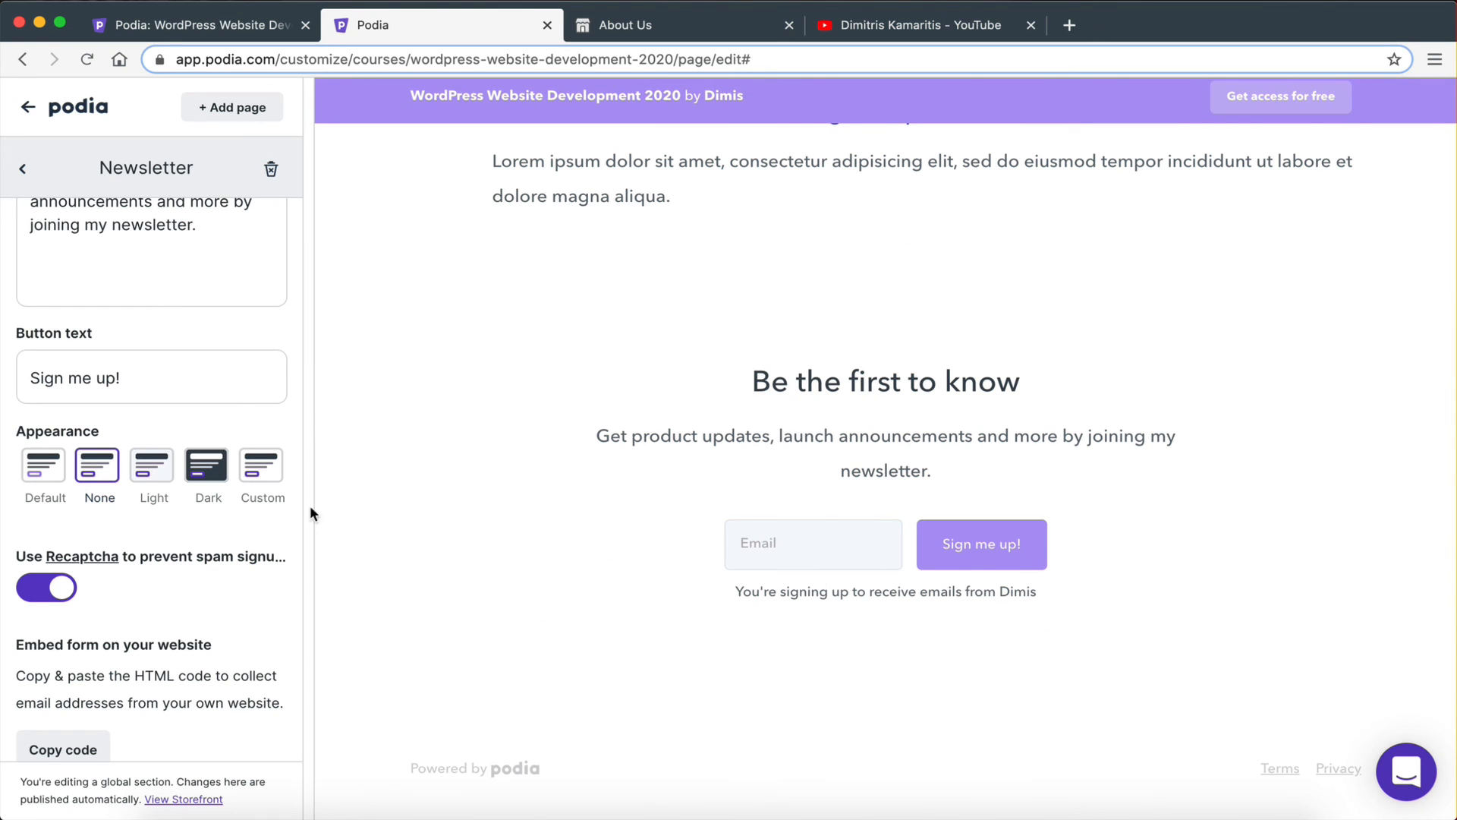
left_click(207, 465)
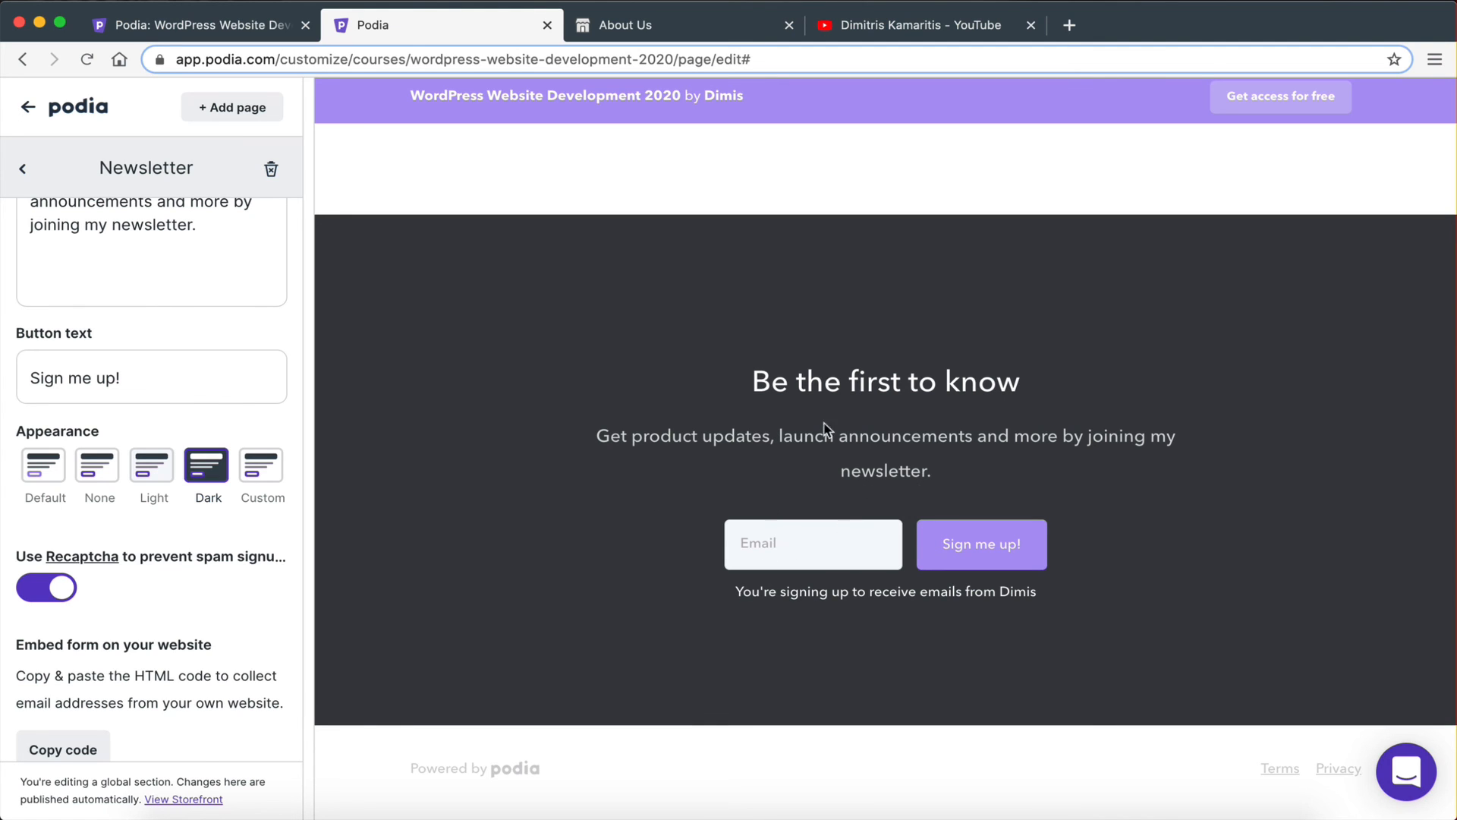
Check the course's lesson list, return to the page editor and review the preview from the product banner down to the newsletter form.
left_click(188, 22)
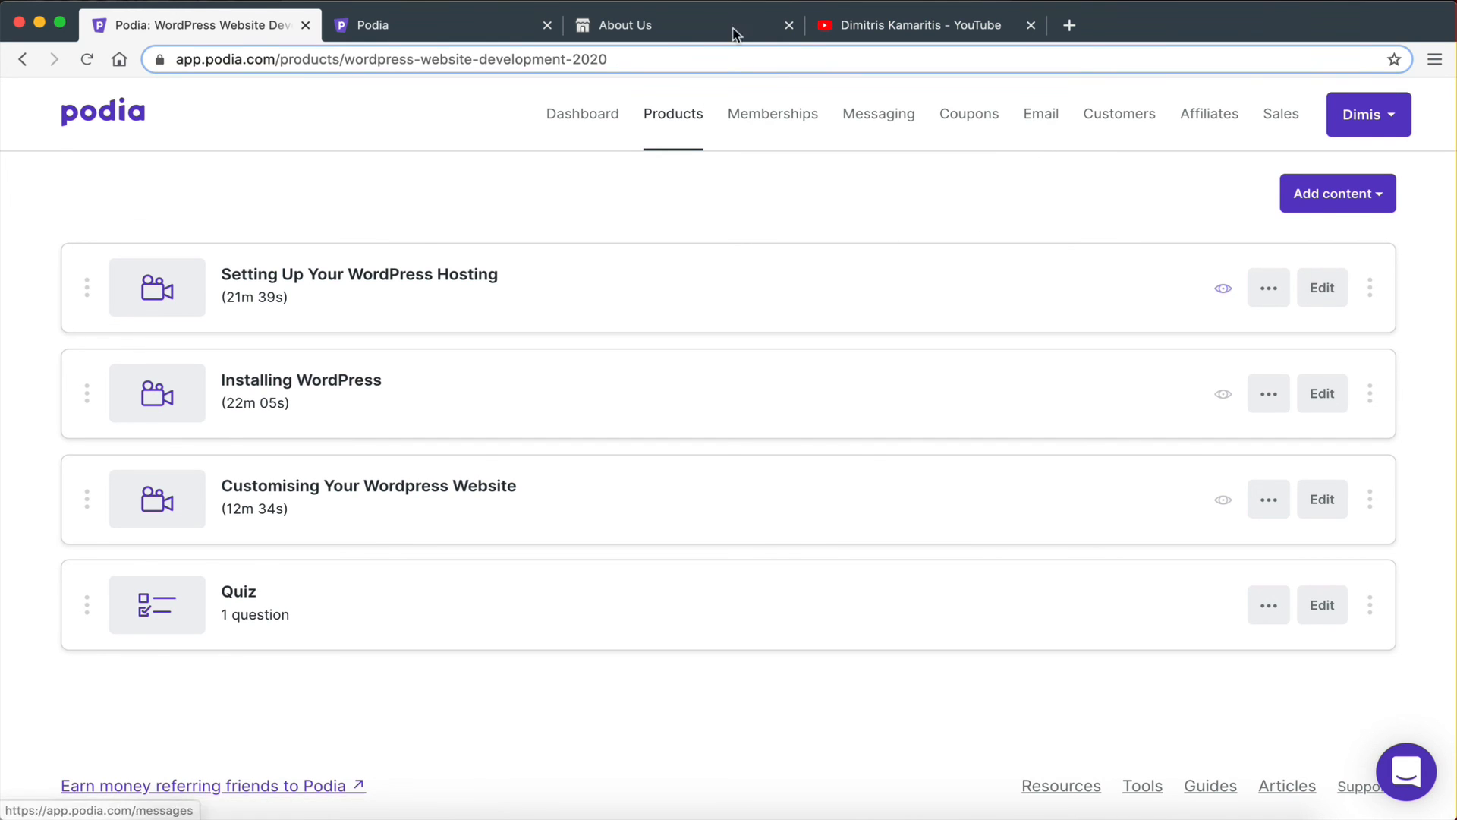
left_click(463, 25)
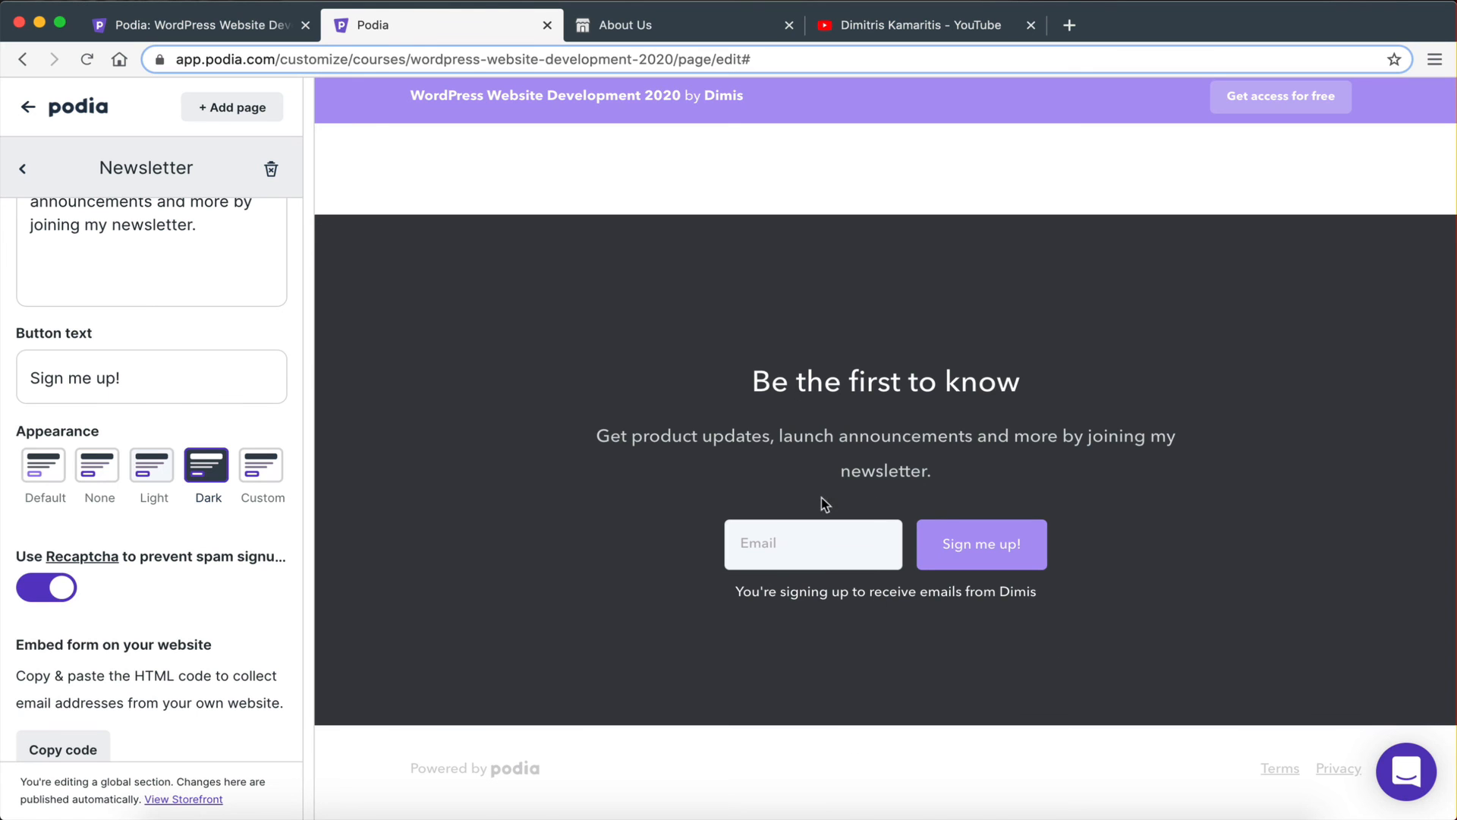
scroll(731, 468, "up", 20)
scroll(731, 468, "down", 15)
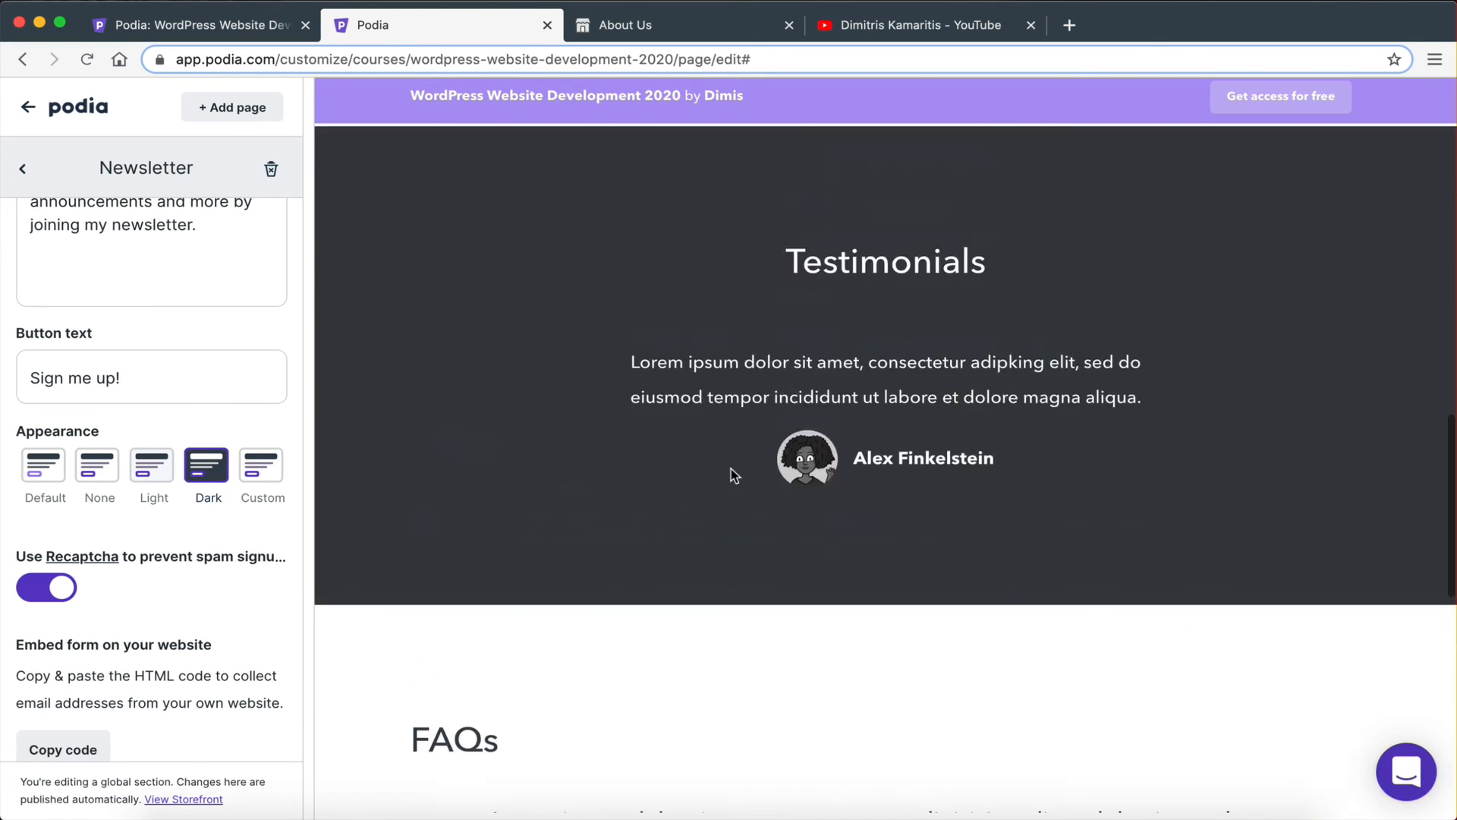
scroll(730, 466, "down", 4)
scroll(731, 466, "up", 20)
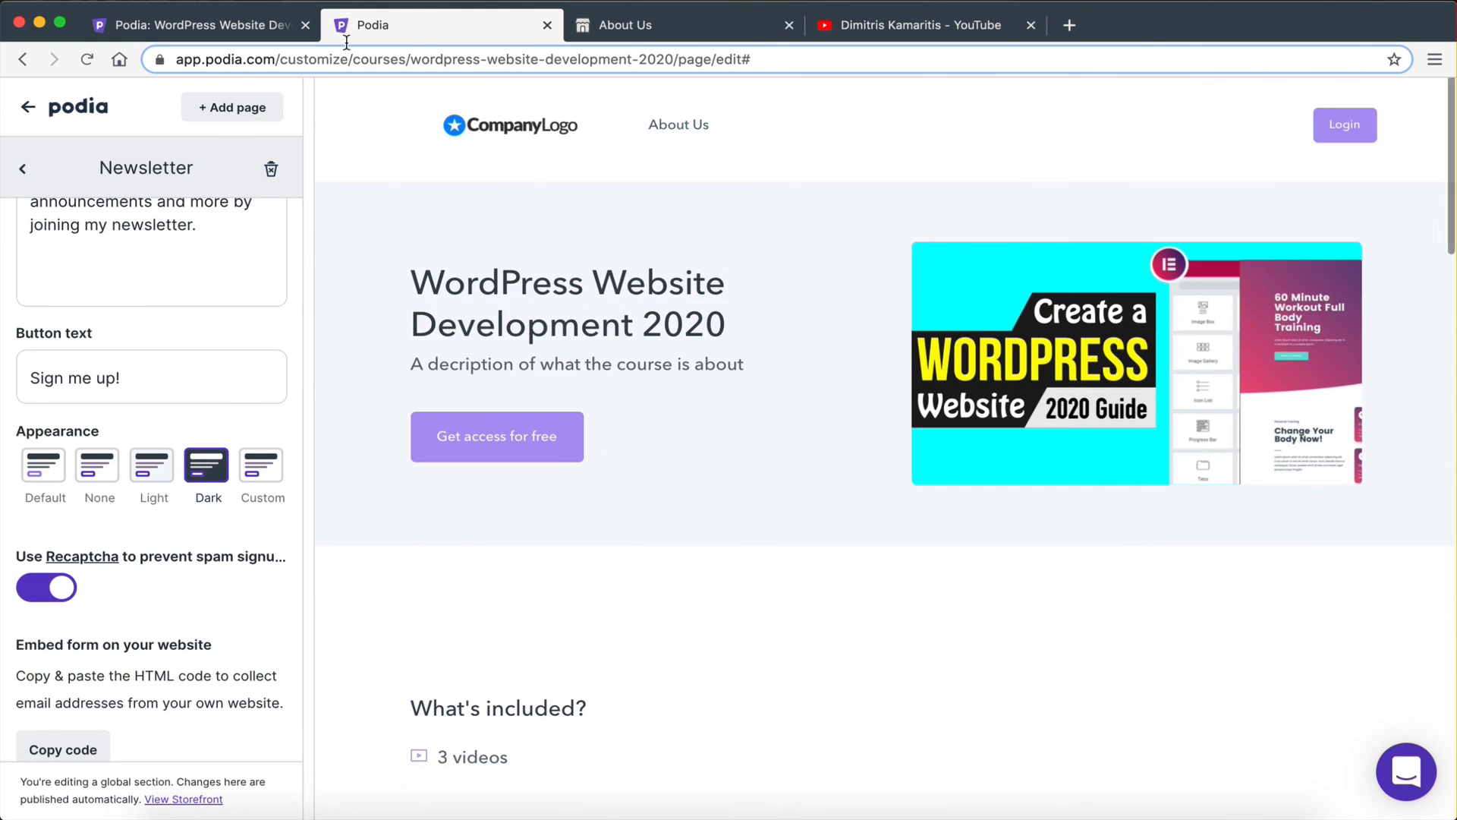
Load podia.com in place of the About Us page and browse its Examples page of customer storefronts.
left_click(604, 27)
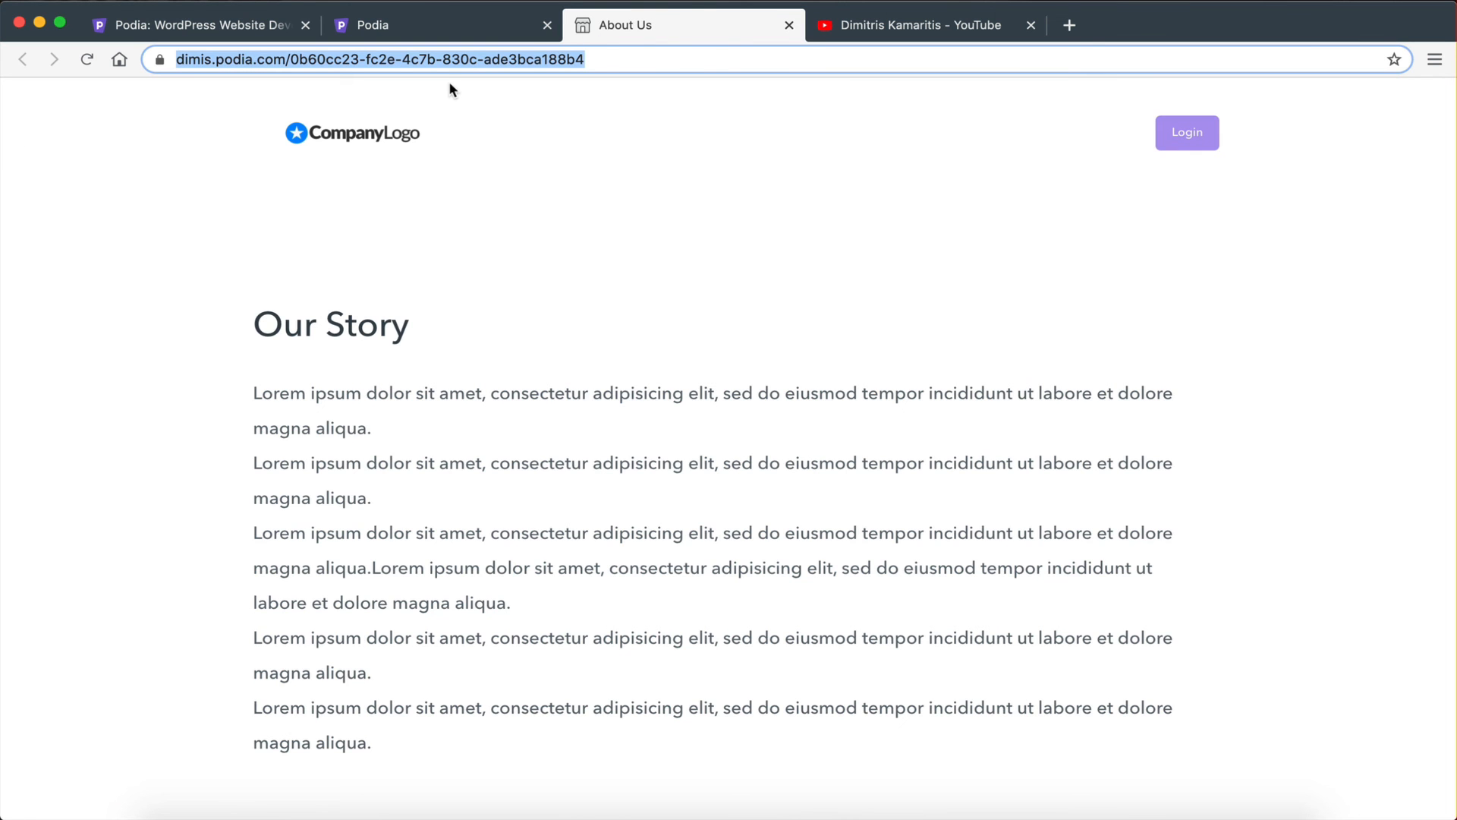
type("podia.com")
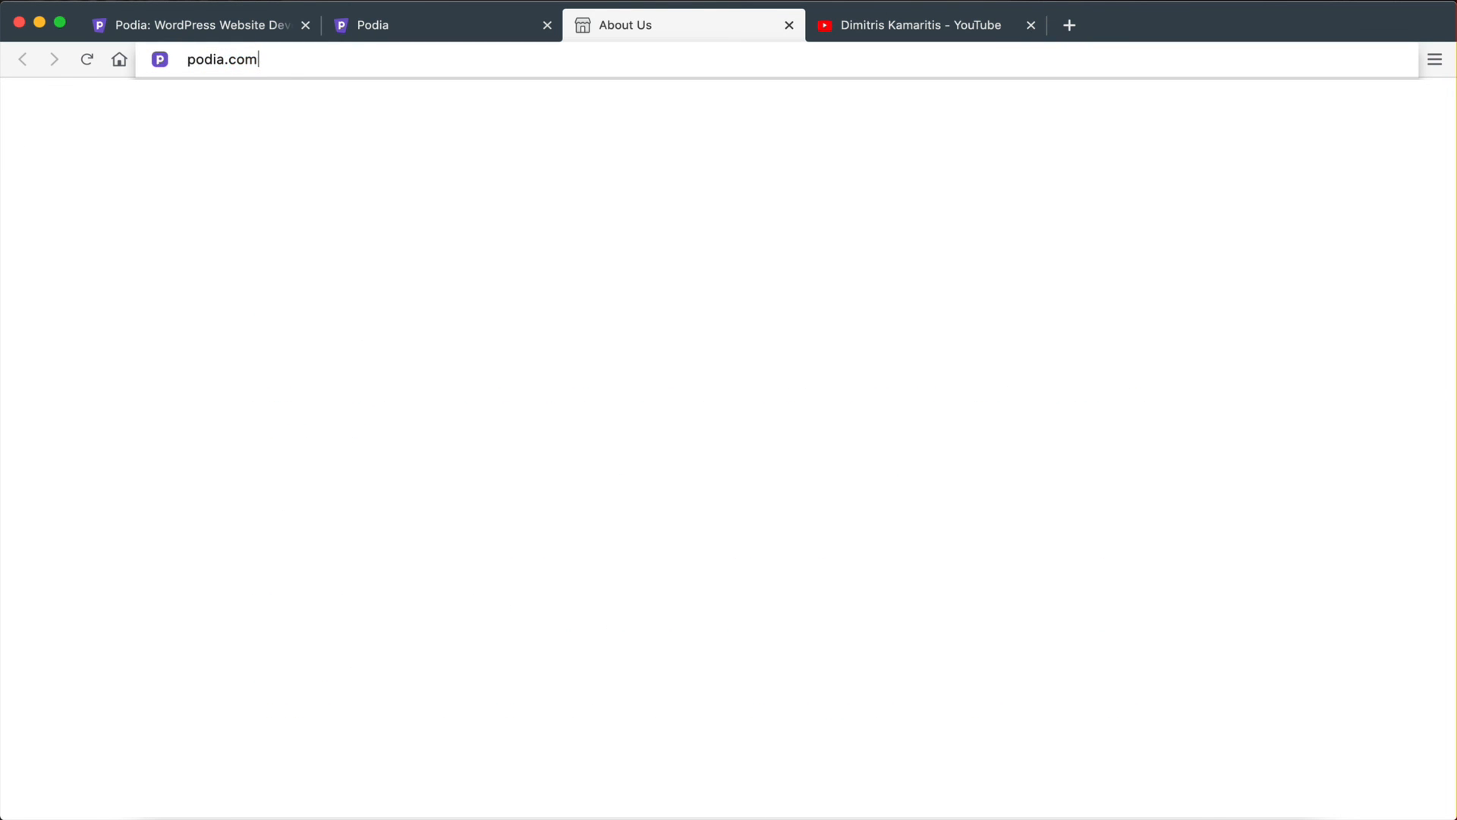
key("Return")
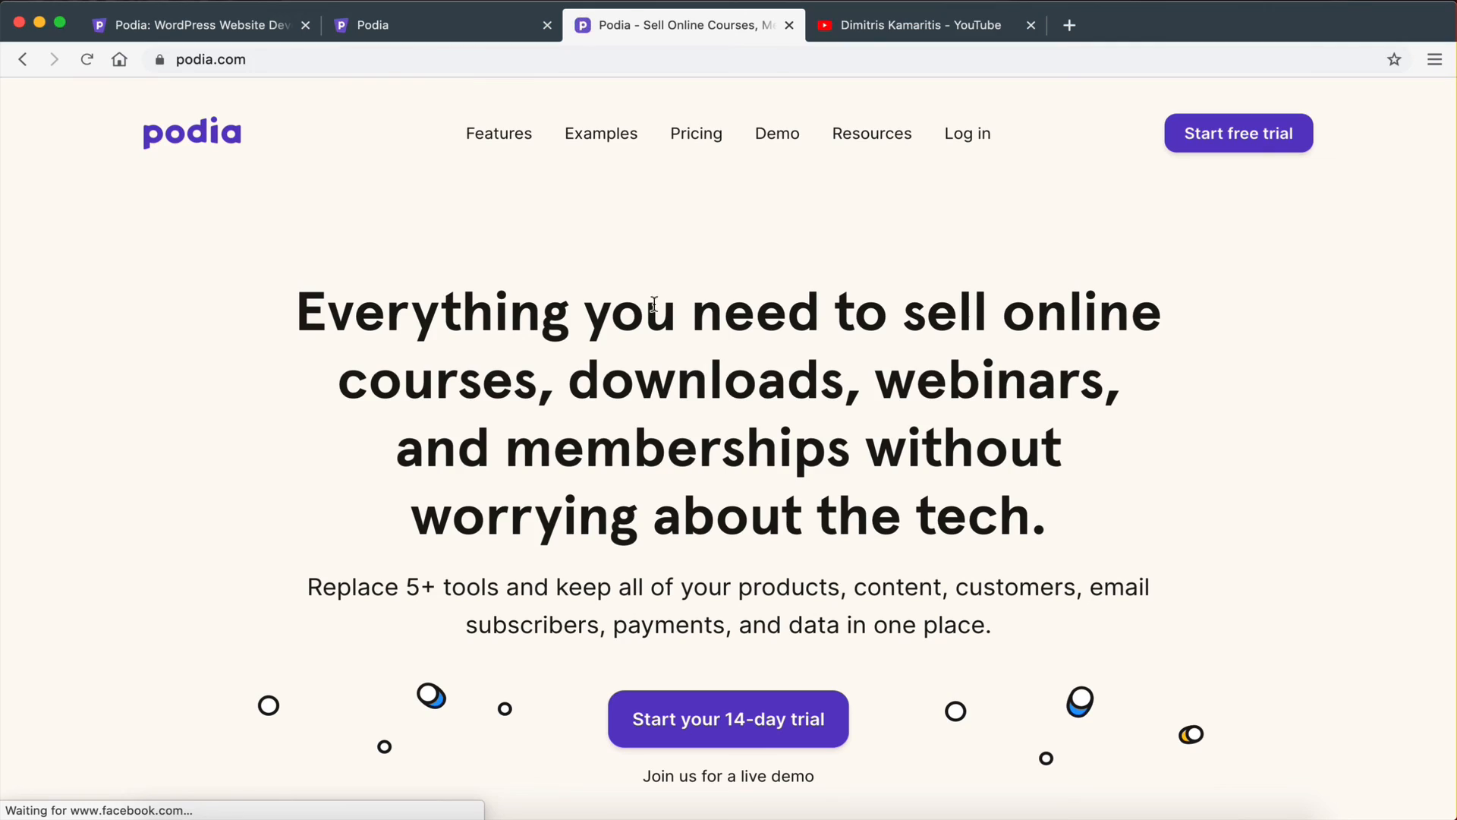
left_click(614, 138)
scroll(556, 404, "down", 20)
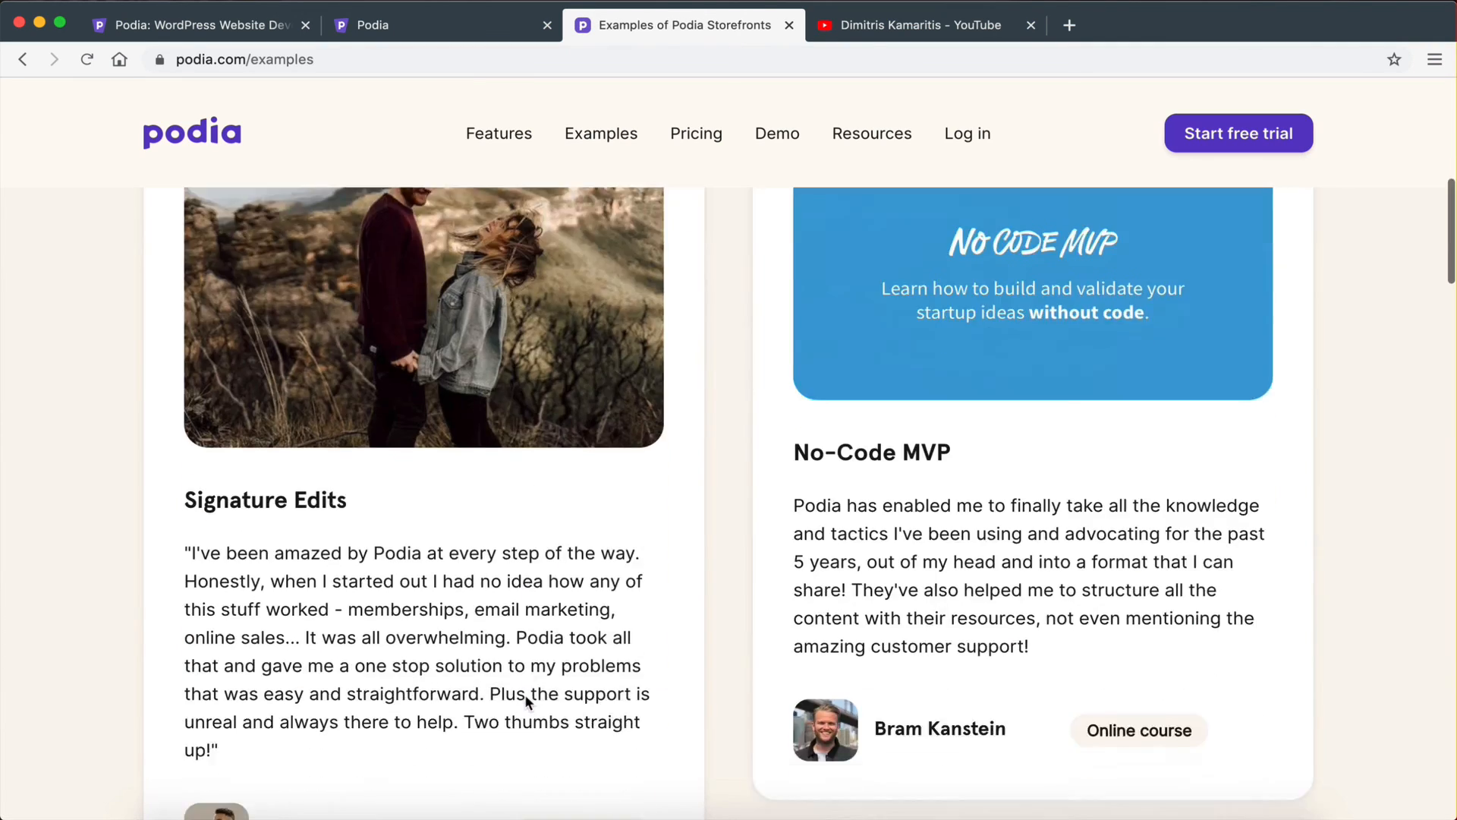
scroll(730, 543, "down", 3)
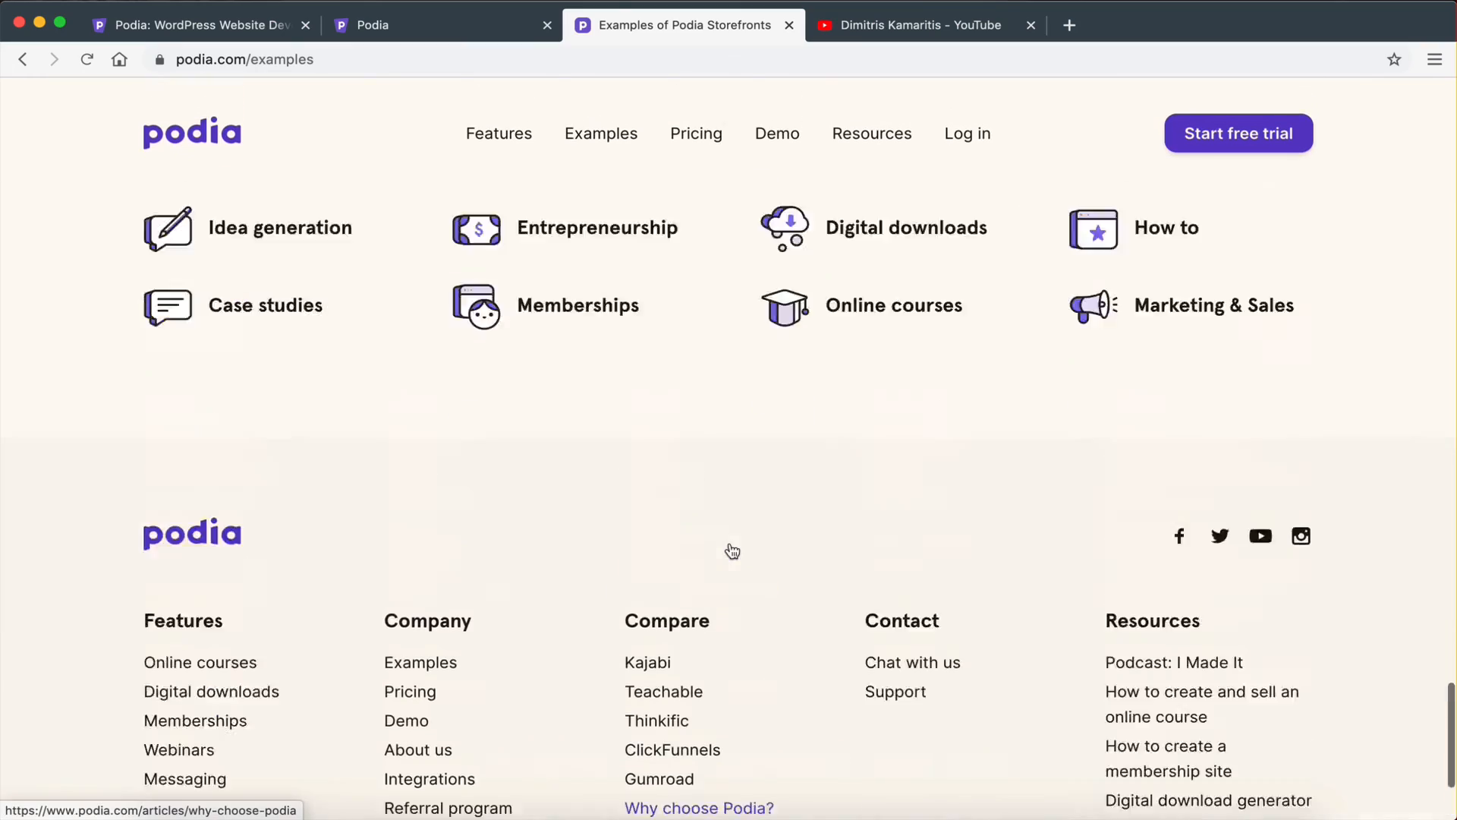
scroll(731, 543, "up", 15)
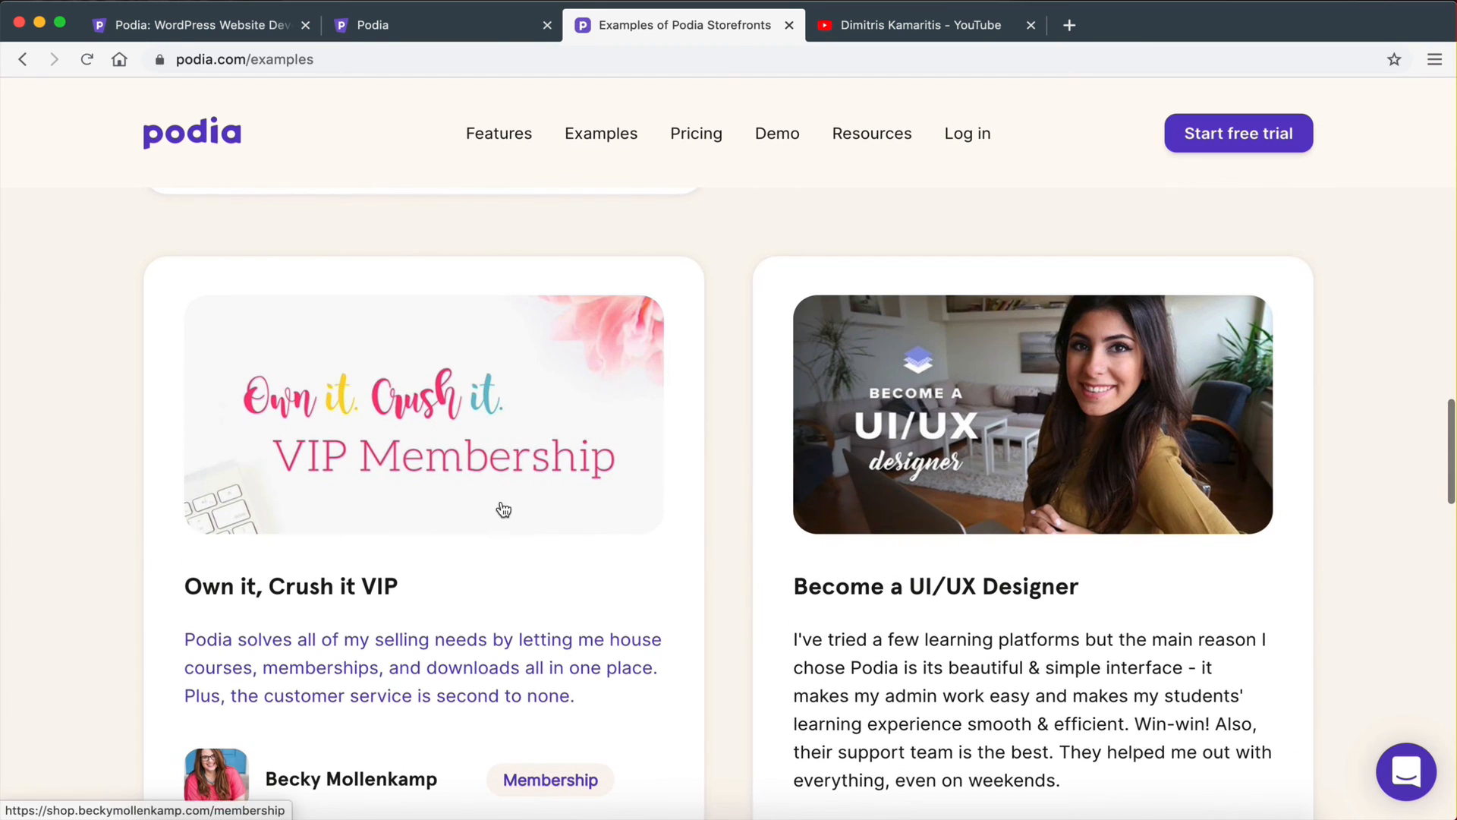
Open the Become a UI/UX Designer example, examine its sales page from banner to newsletter signup, and return to the course page editor.
left_click(902, 437)
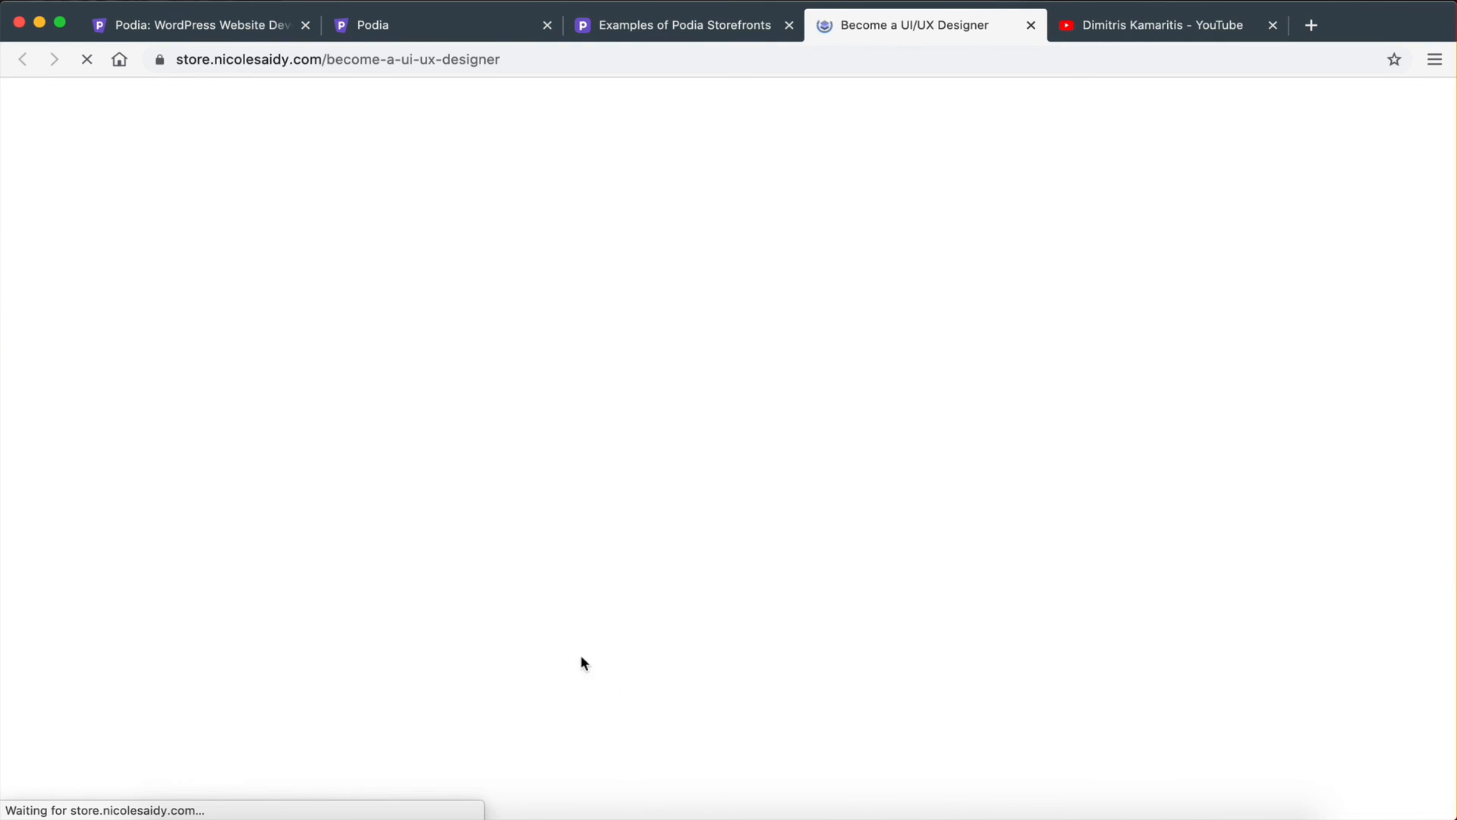
scroll(524, 748, "down", 20)
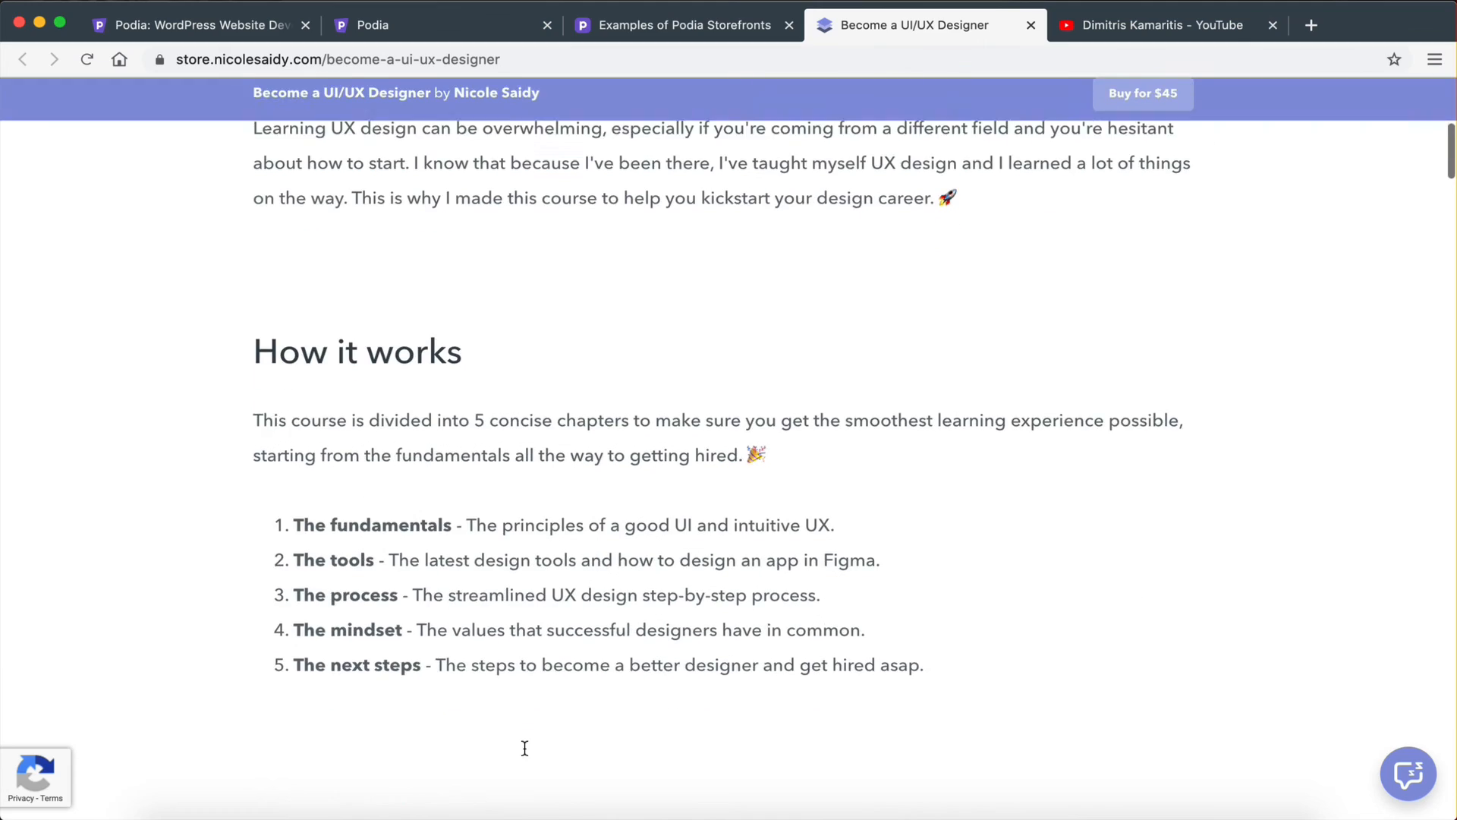
scroll(614, 521, "down", 20)
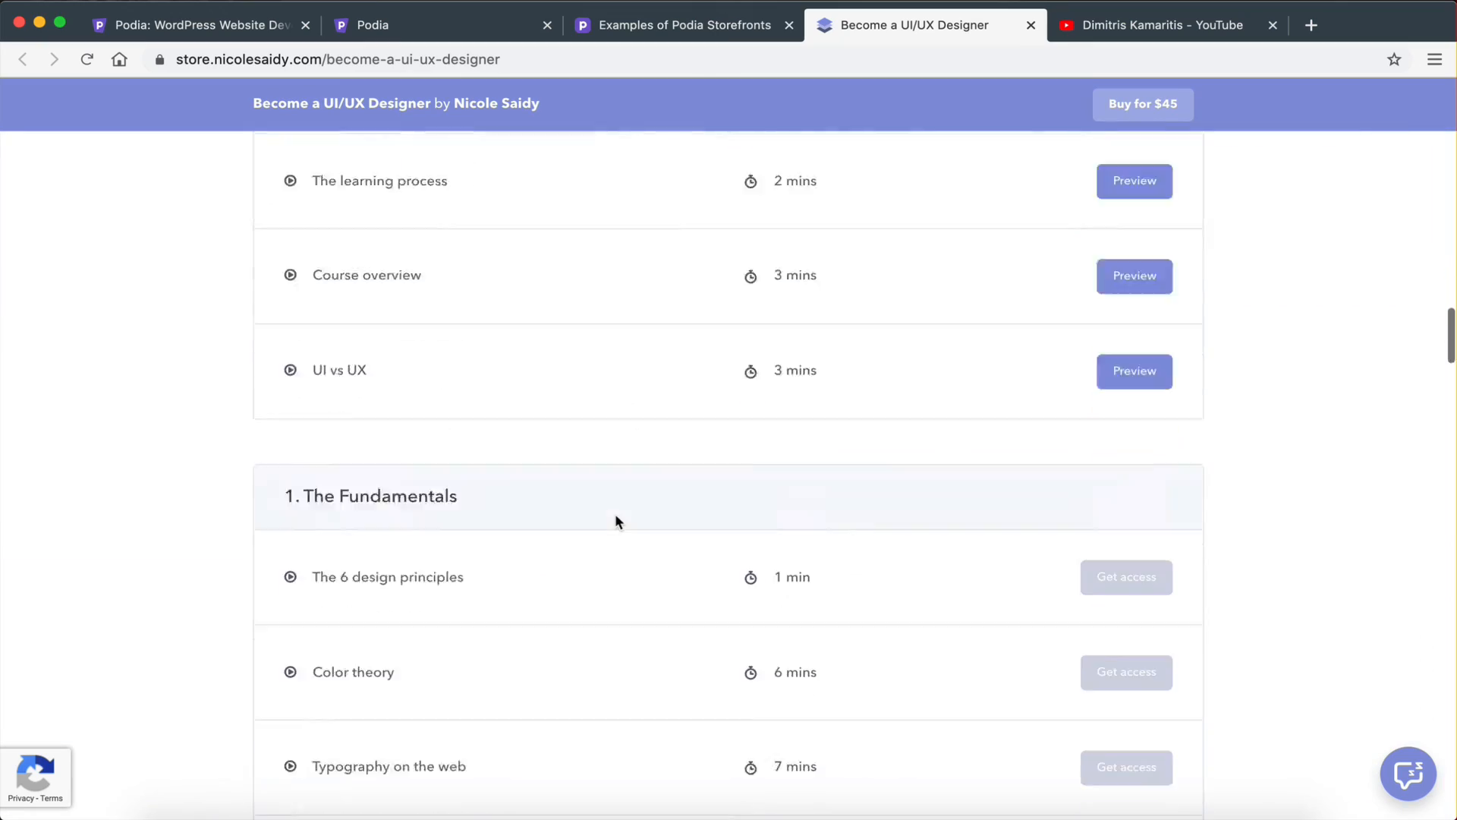
scroll(615, 521, "down", 10)
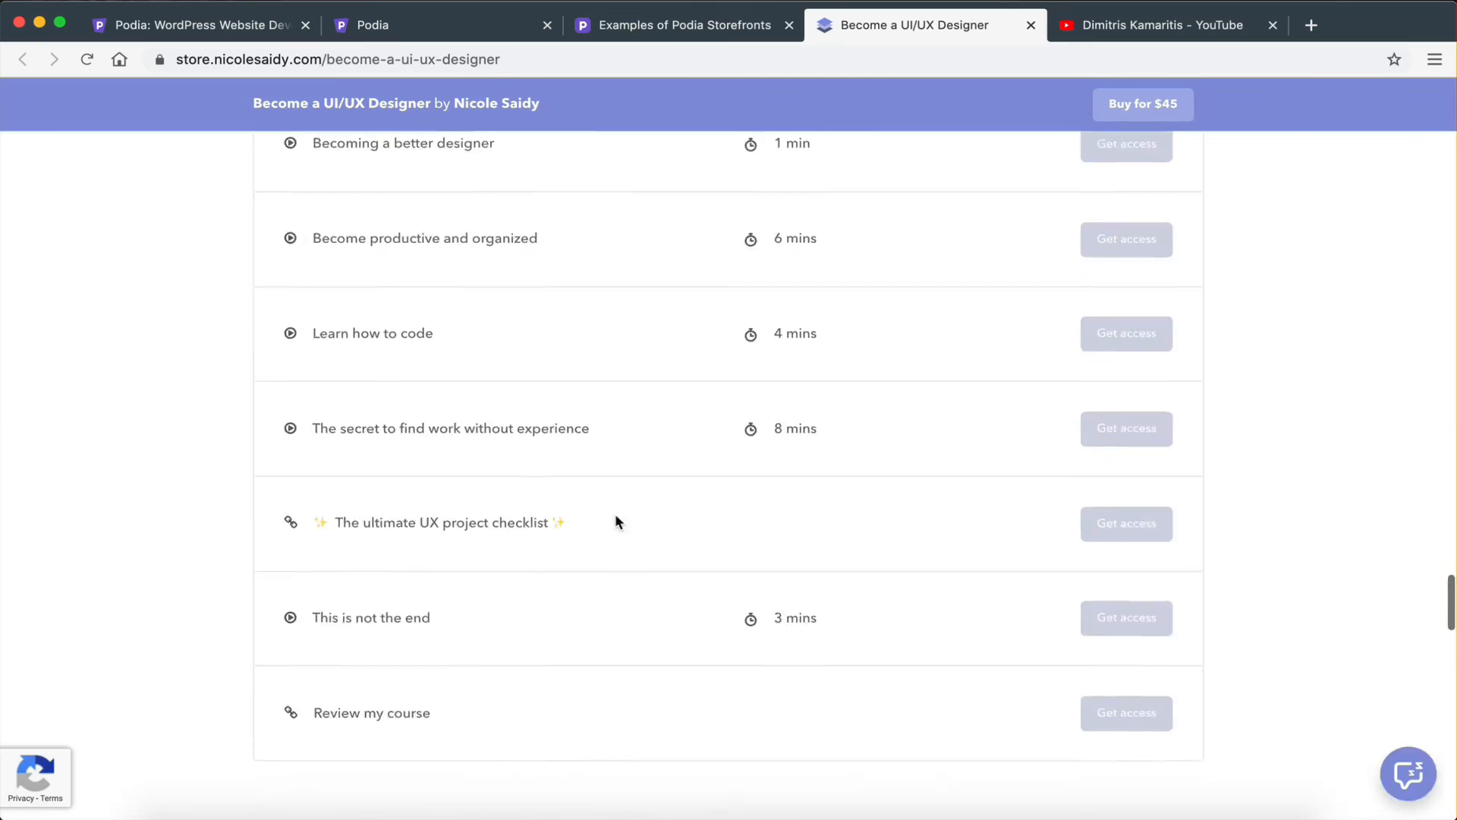
scroll(615, 522, "down", 8)
scroll(595, 424, "up", 3)
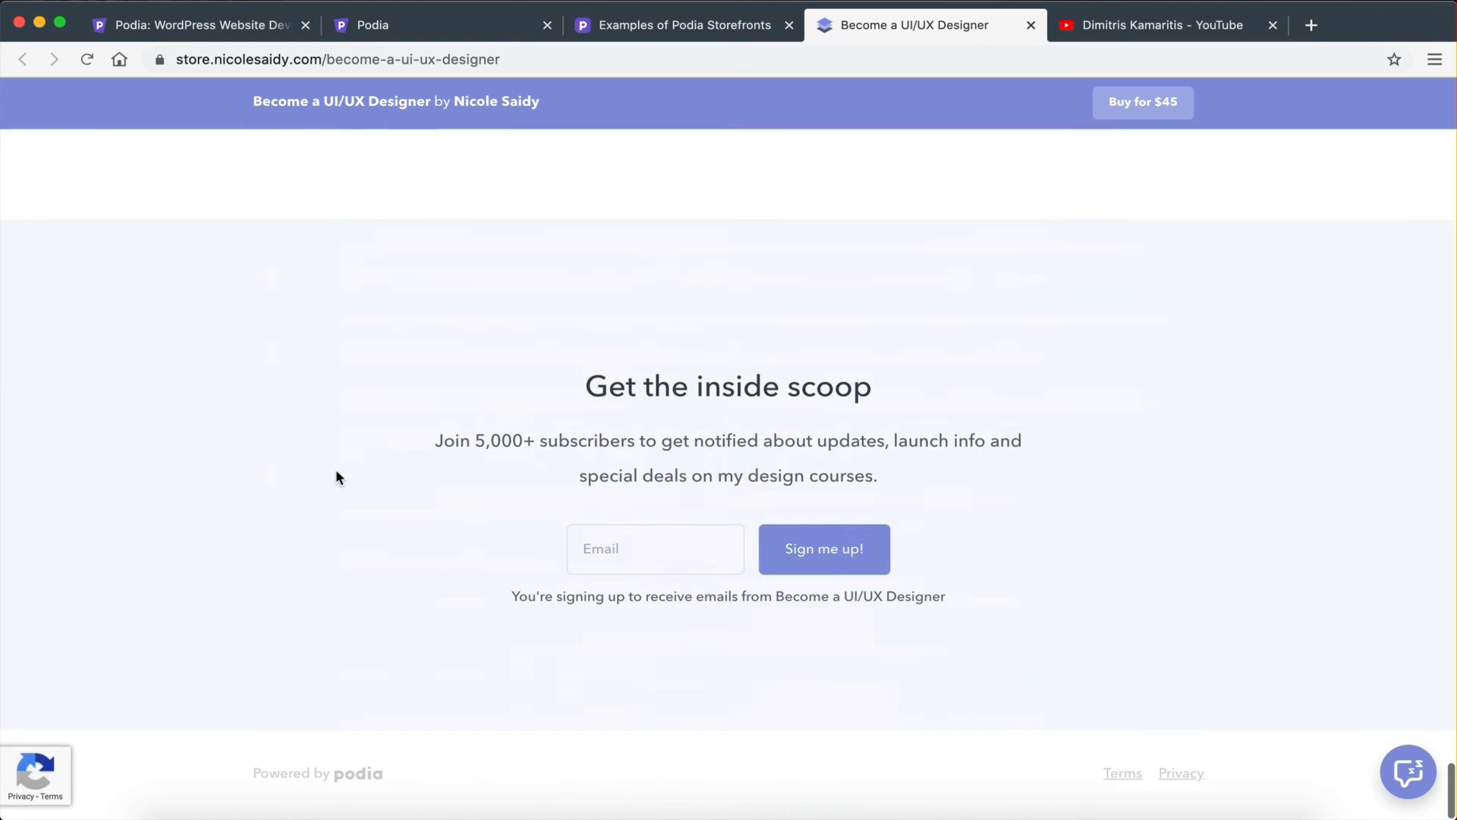
scroll(335, 469, "up", 12)
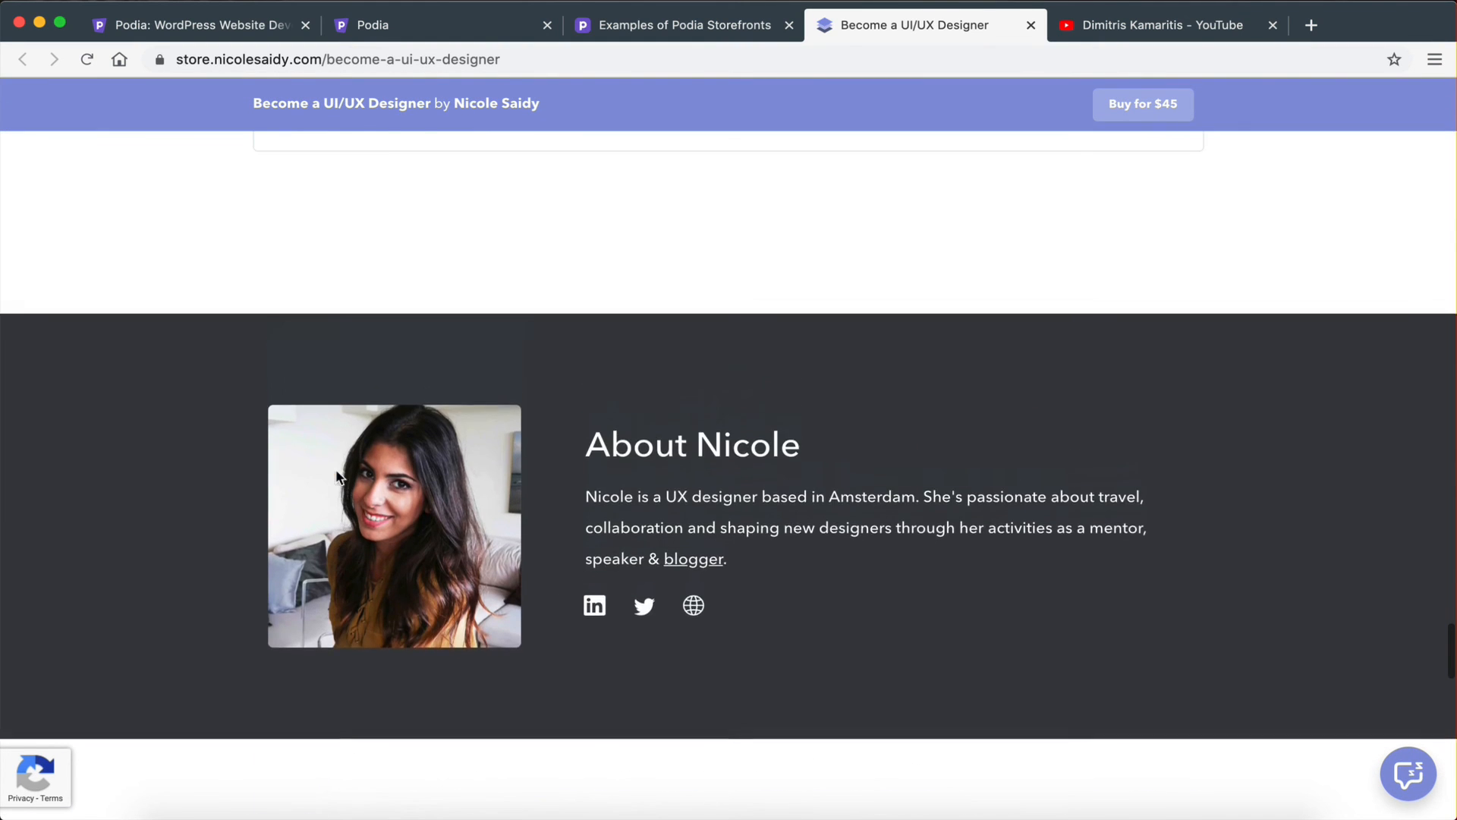
scroll(500, 357, "up", 5)
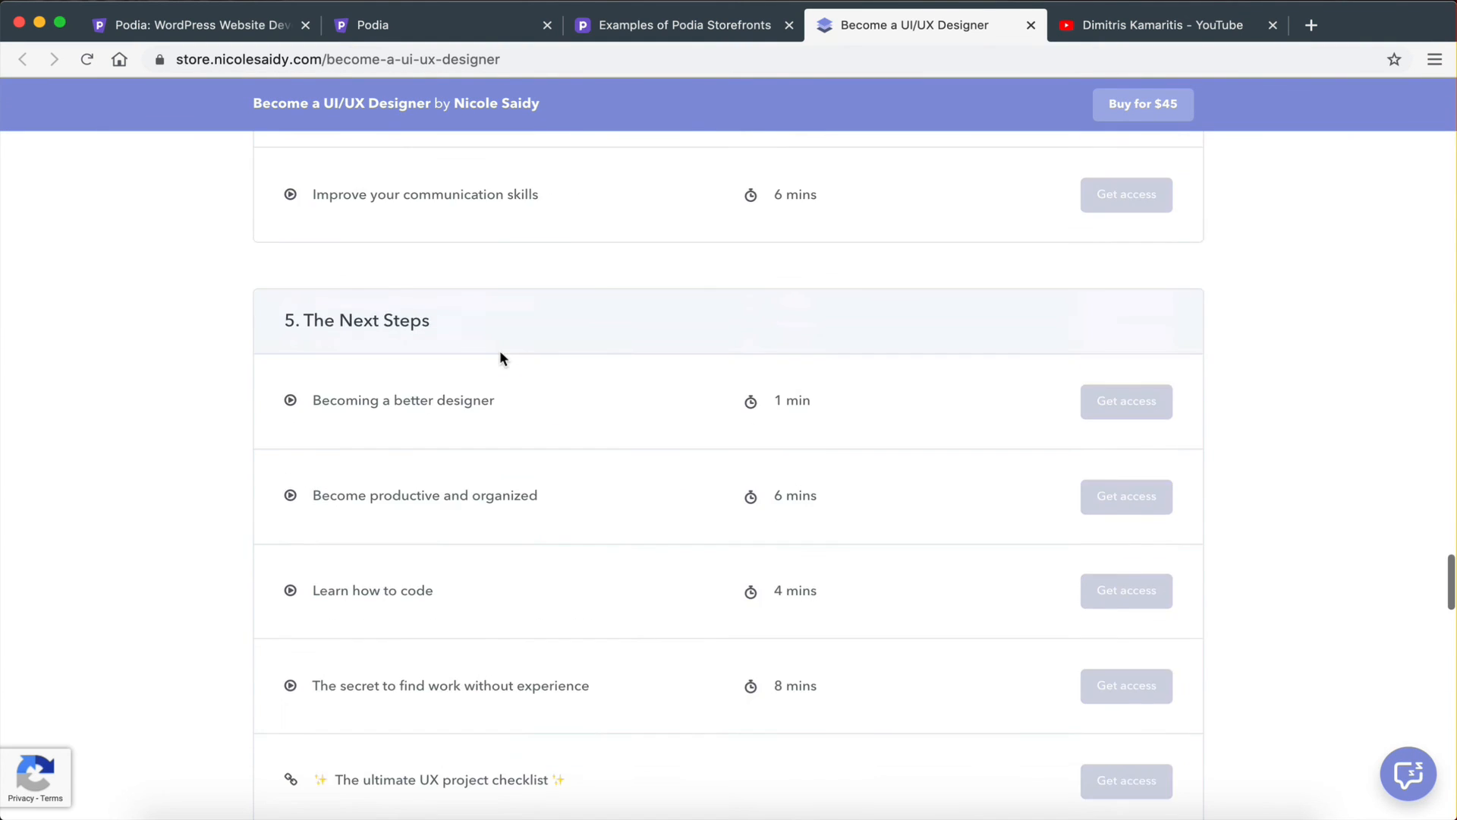
scroll(500, 355, "up", 20)
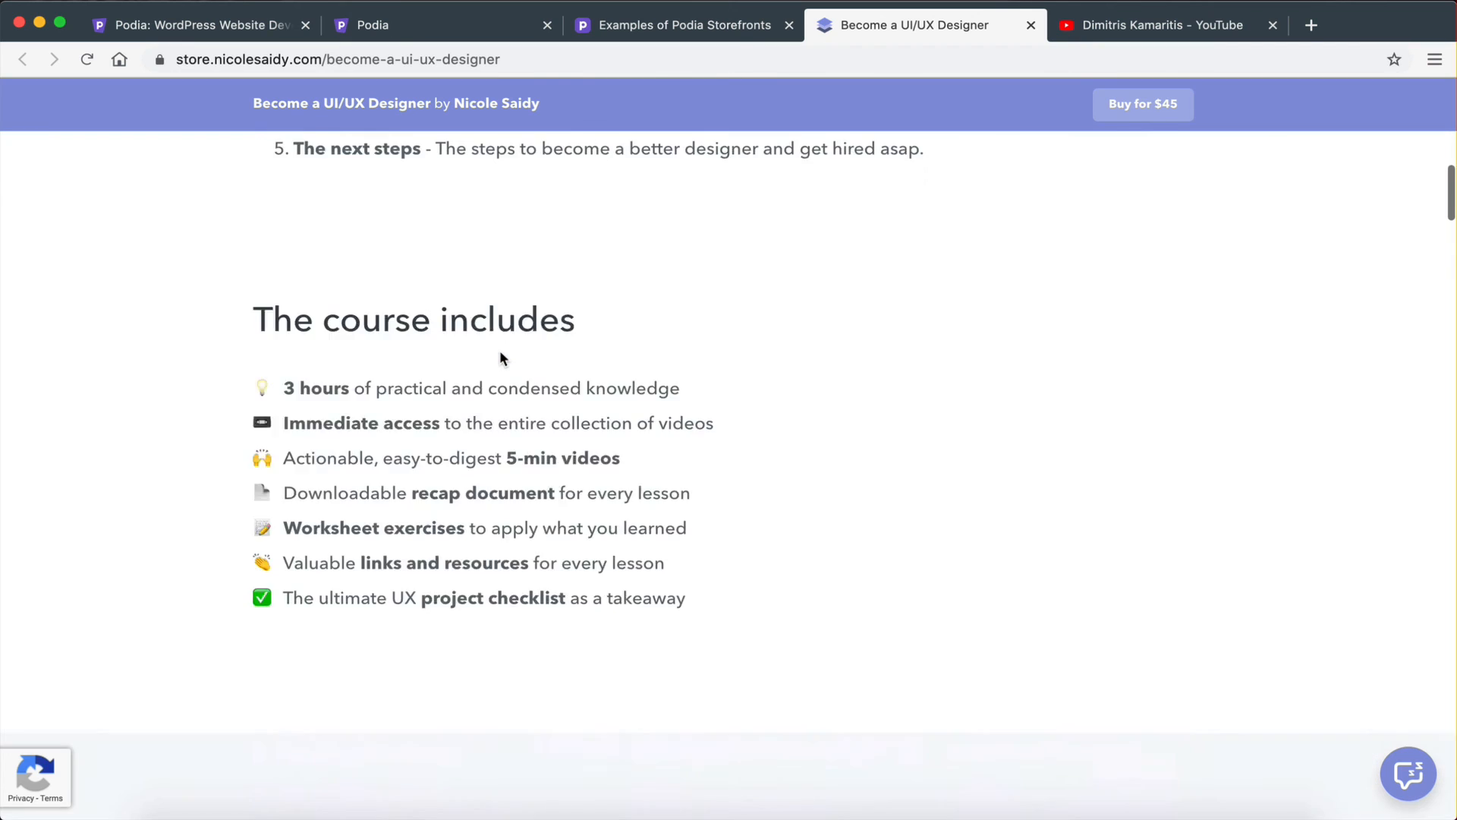
scroll(500, 356, "up", 10)
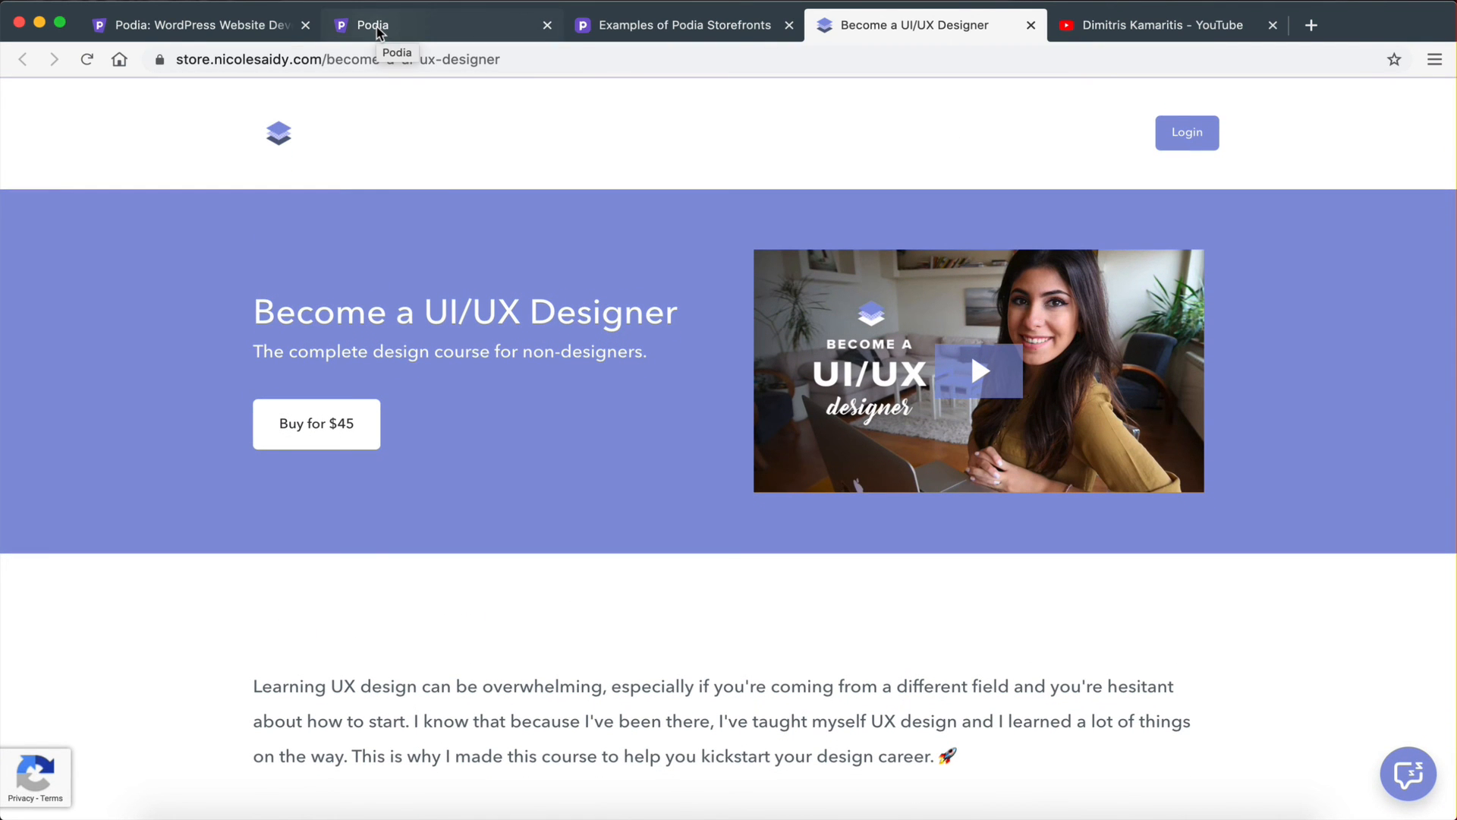
left_click(464, 20)
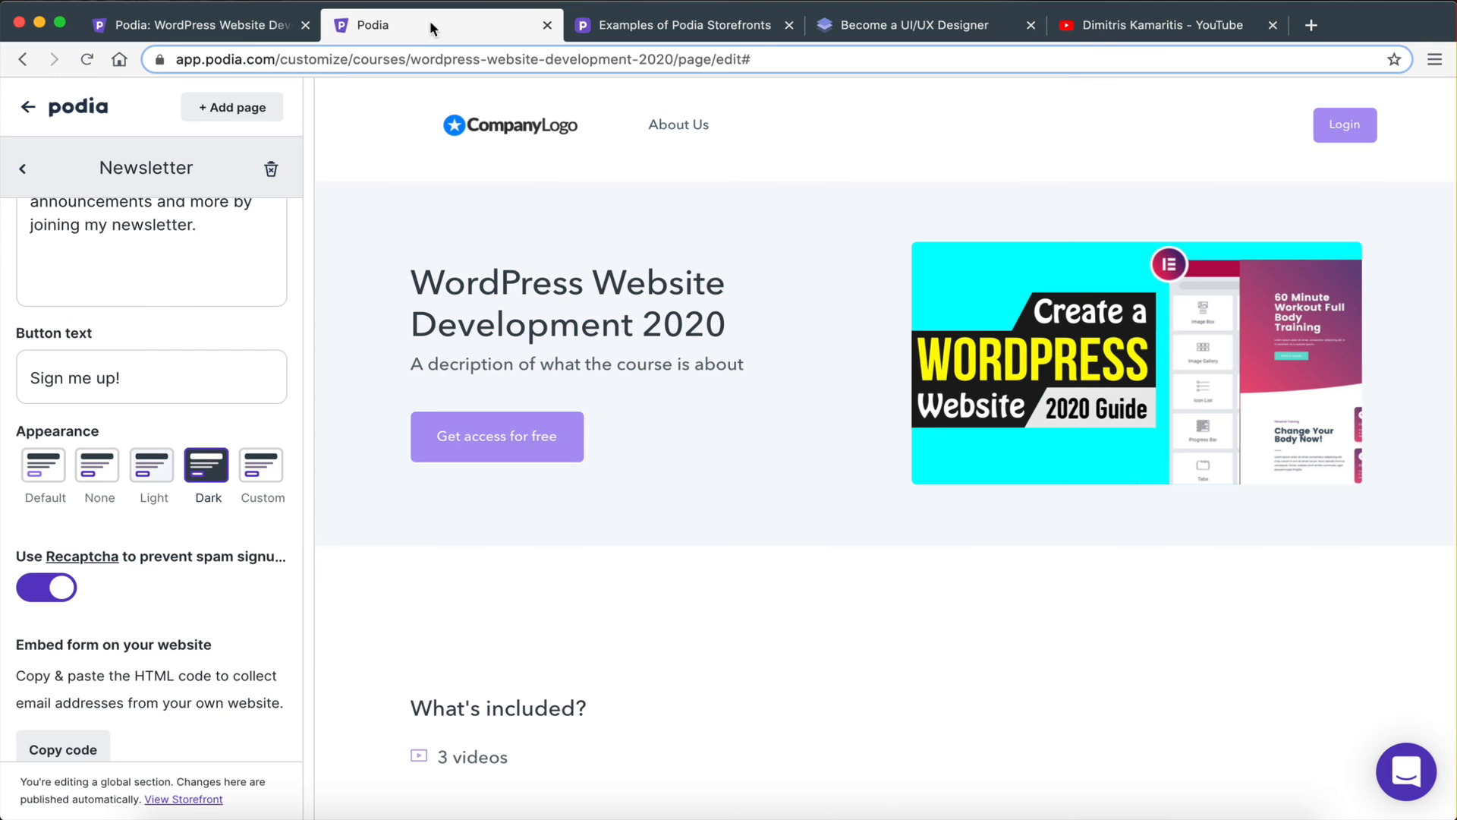